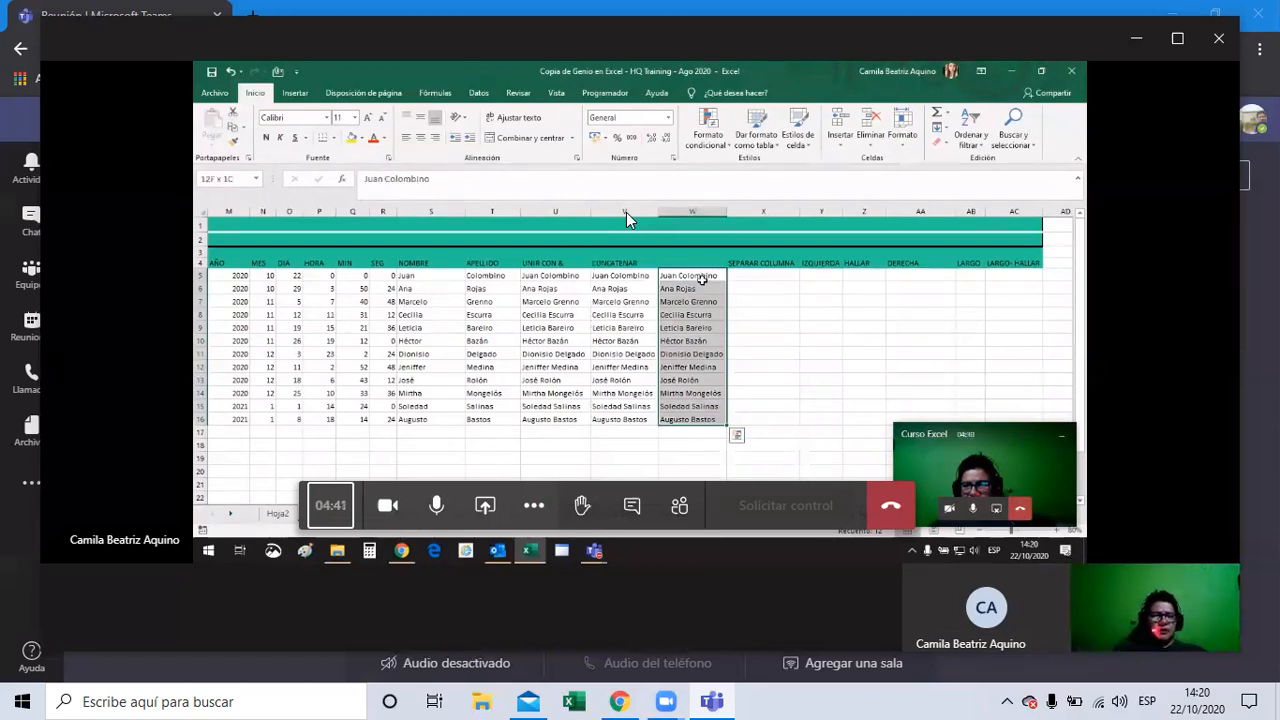
- Split the full names in W5:W16 into two columns with Text to Columns, using General format and destination $W$5
left_click(479, 93)
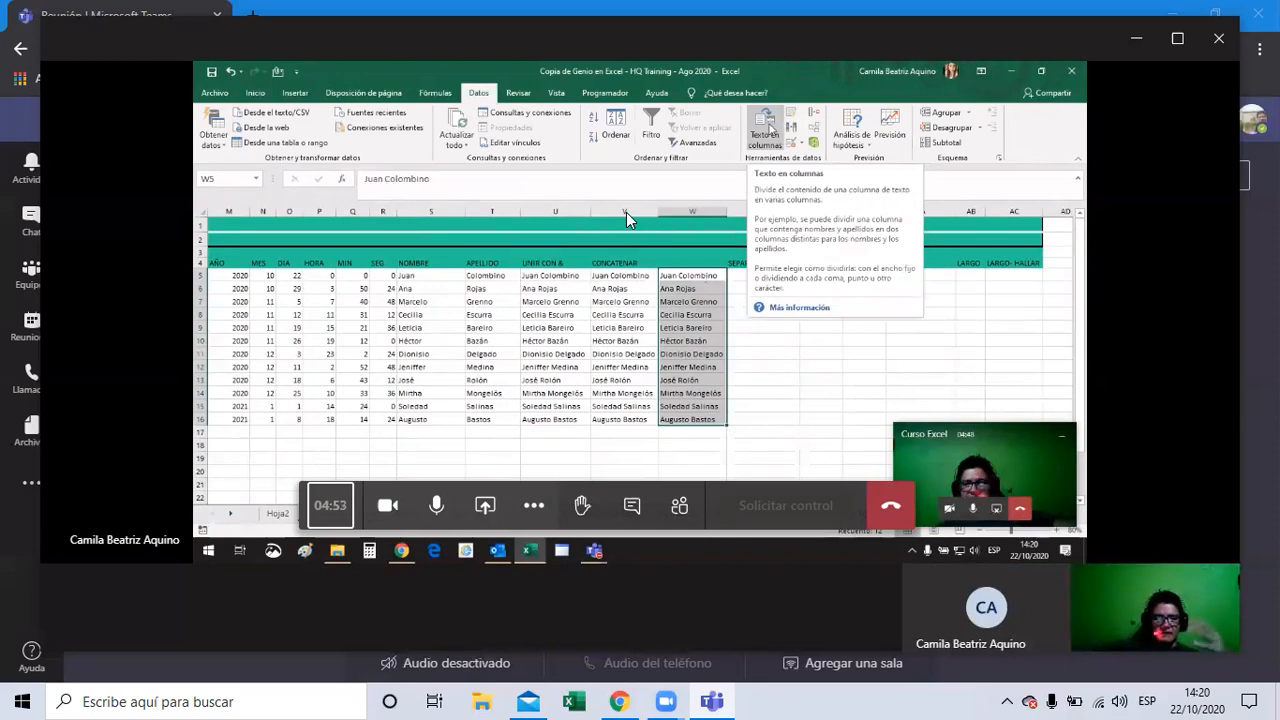
left_click(766, 130)
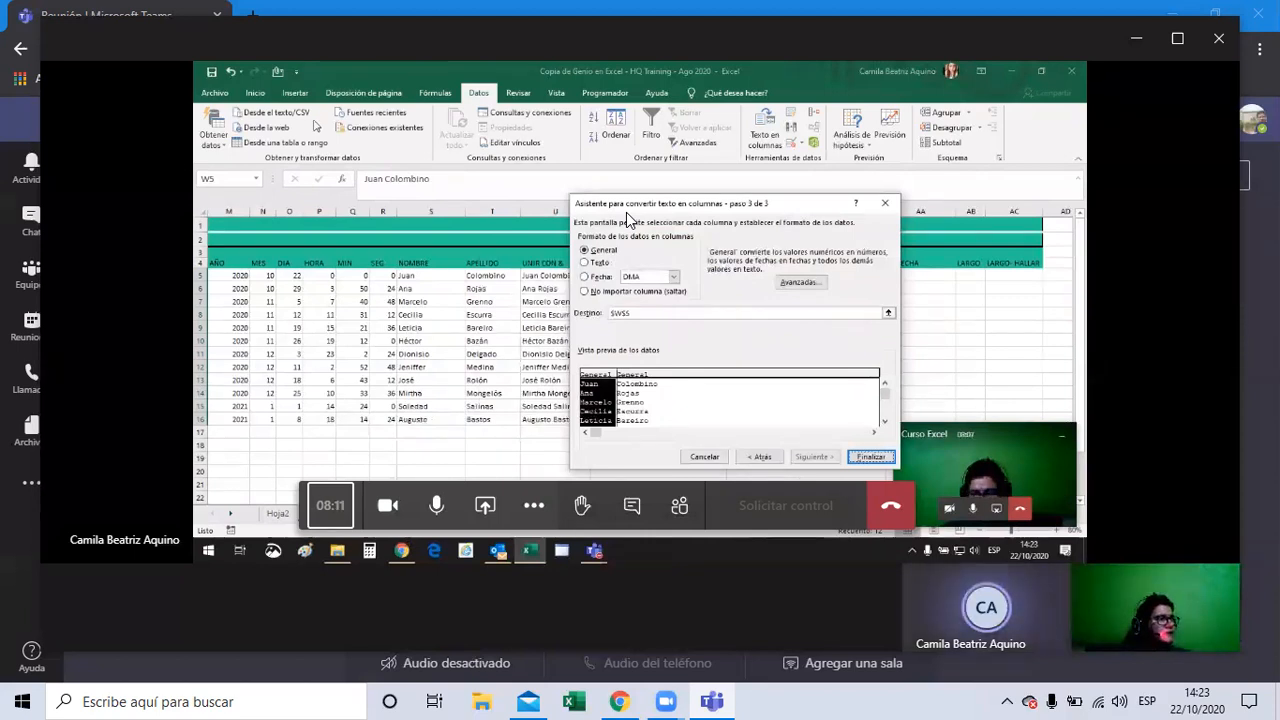
left_click(884, 460)
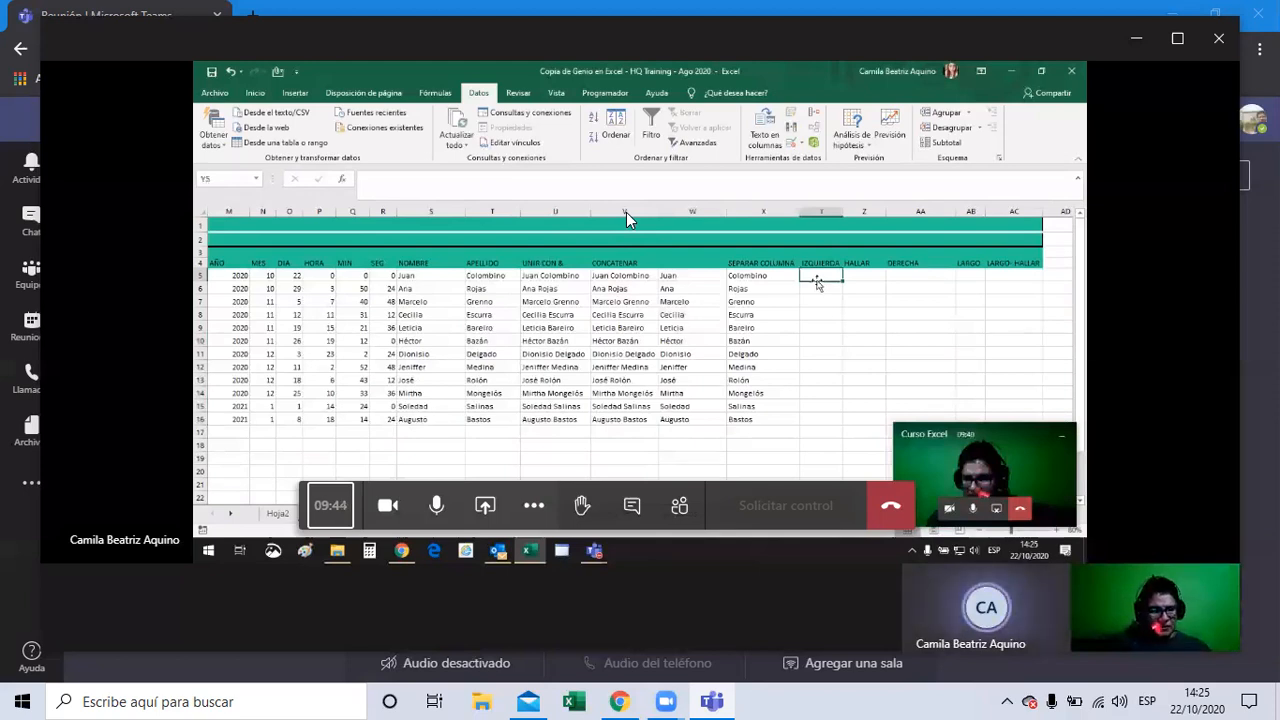
- Enter =IZQUIERDA(V5;4) in cell Y5 to extract the first four characters of the concatenated name
type("=iz")
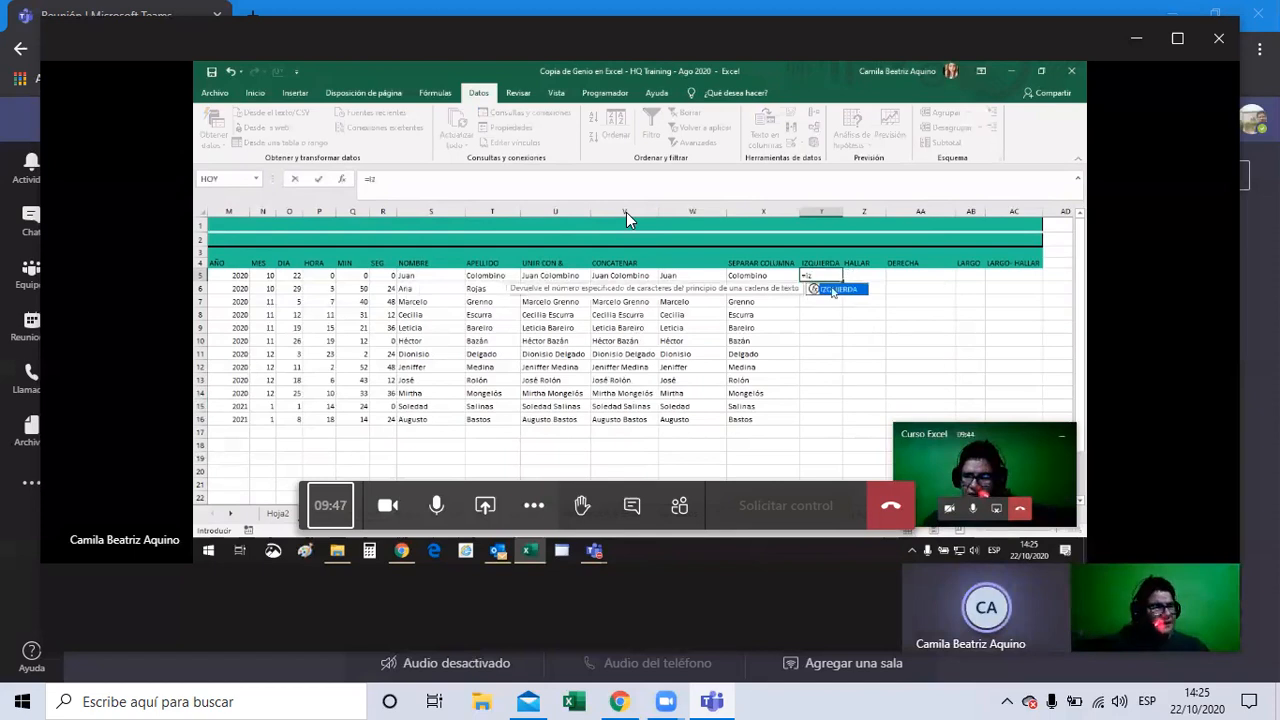
double_click(830, 290)
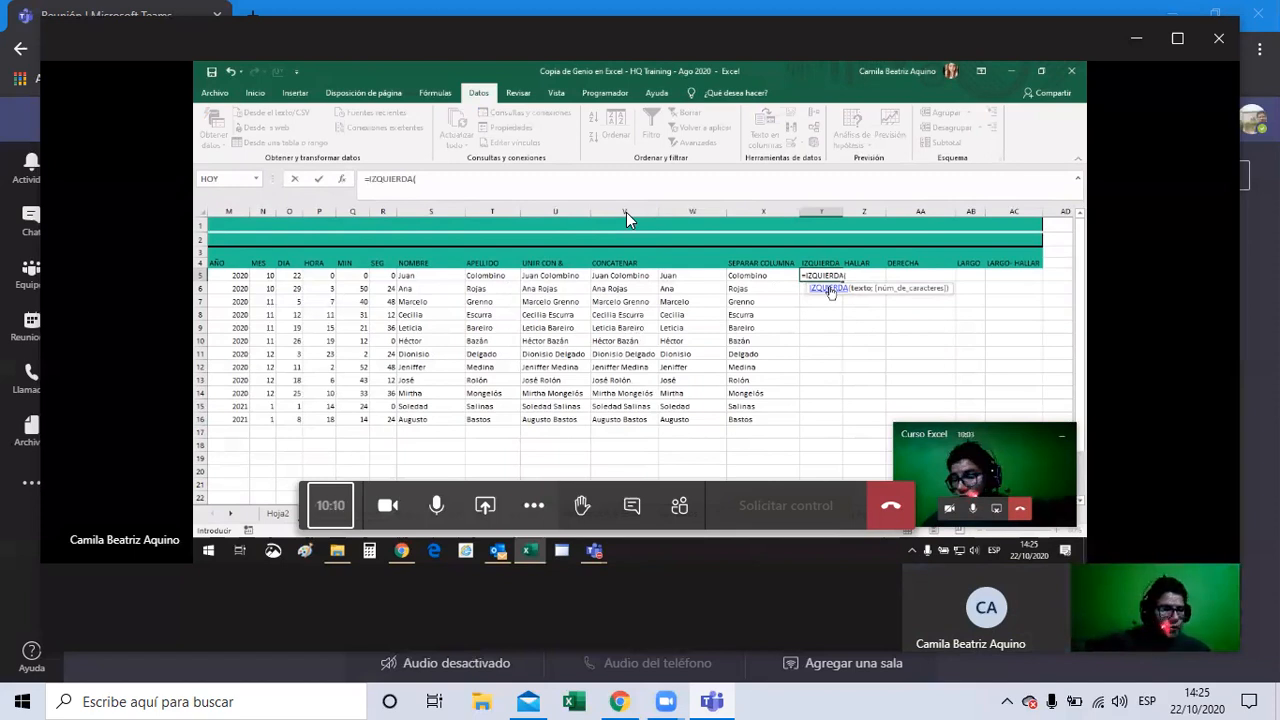
left_click(622, 275)
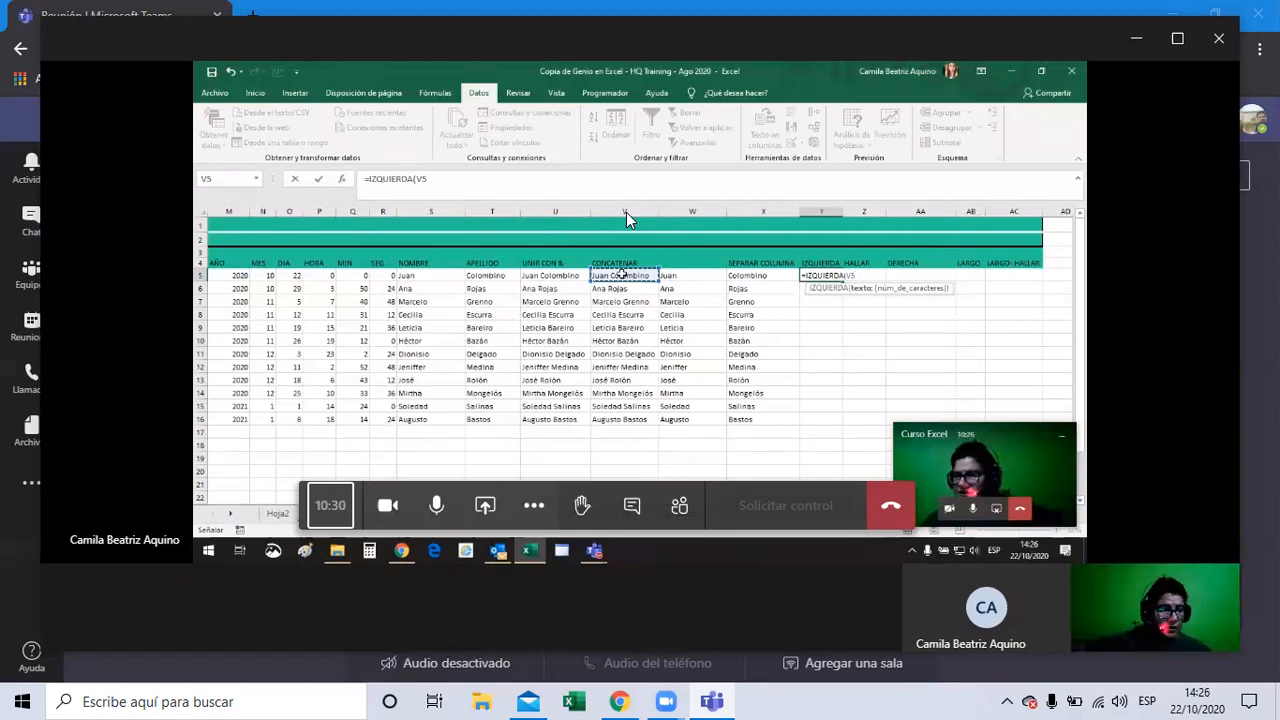
type(";")
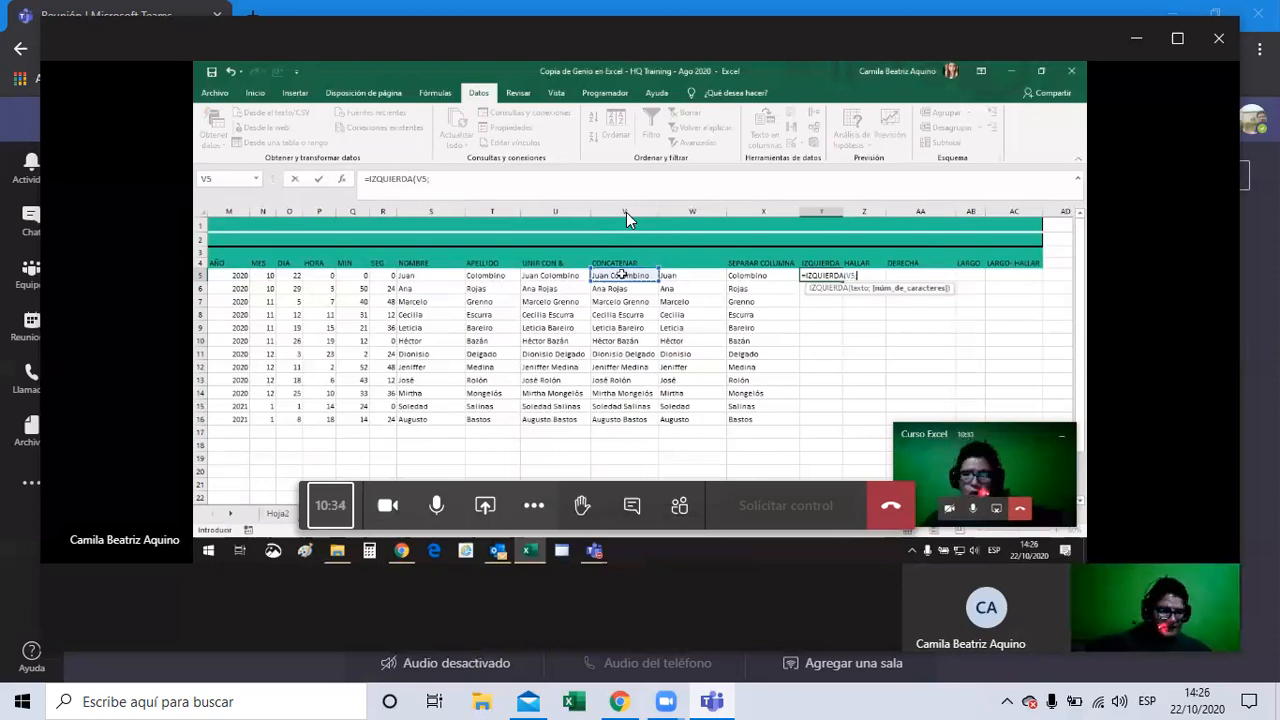
type("4")
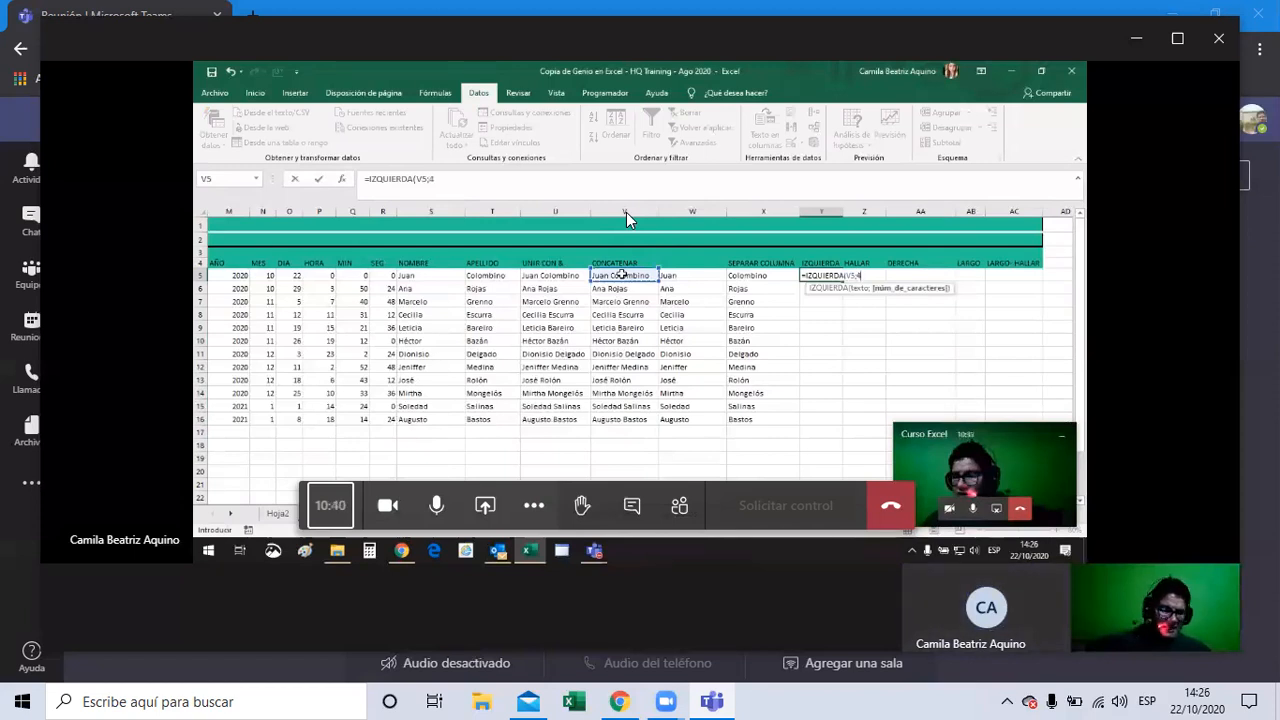
type(")")
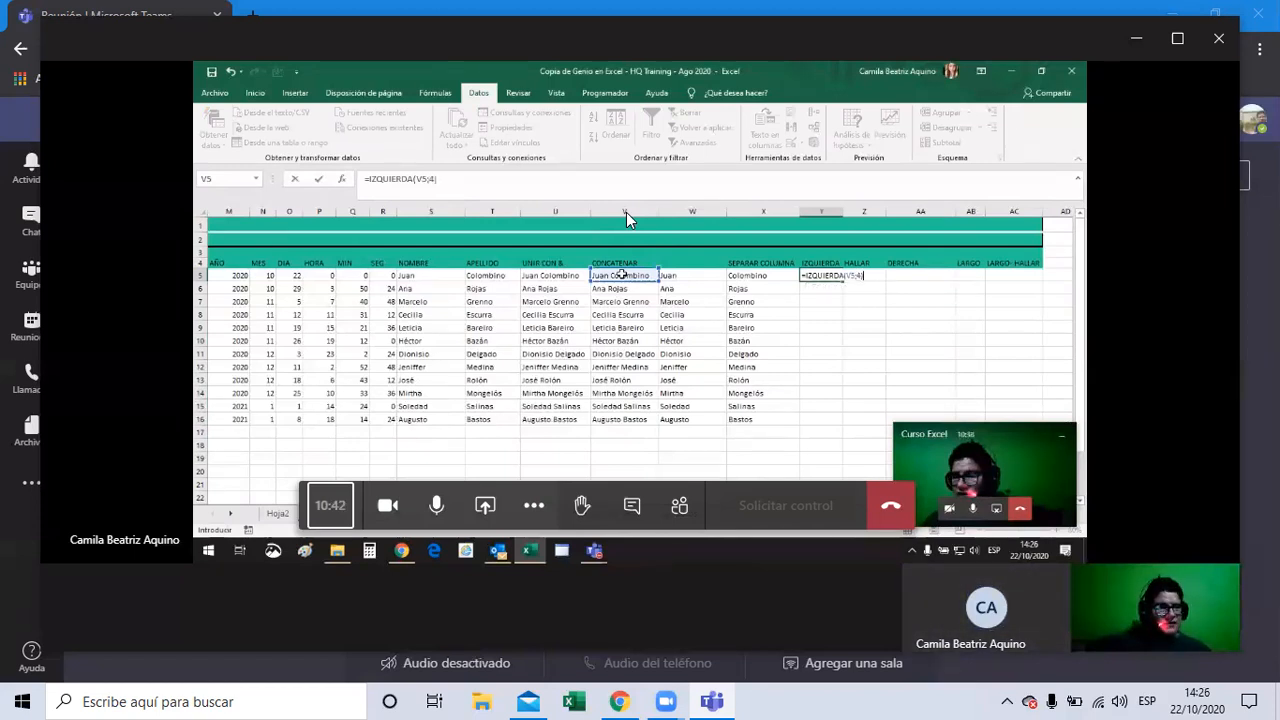
key("Return")
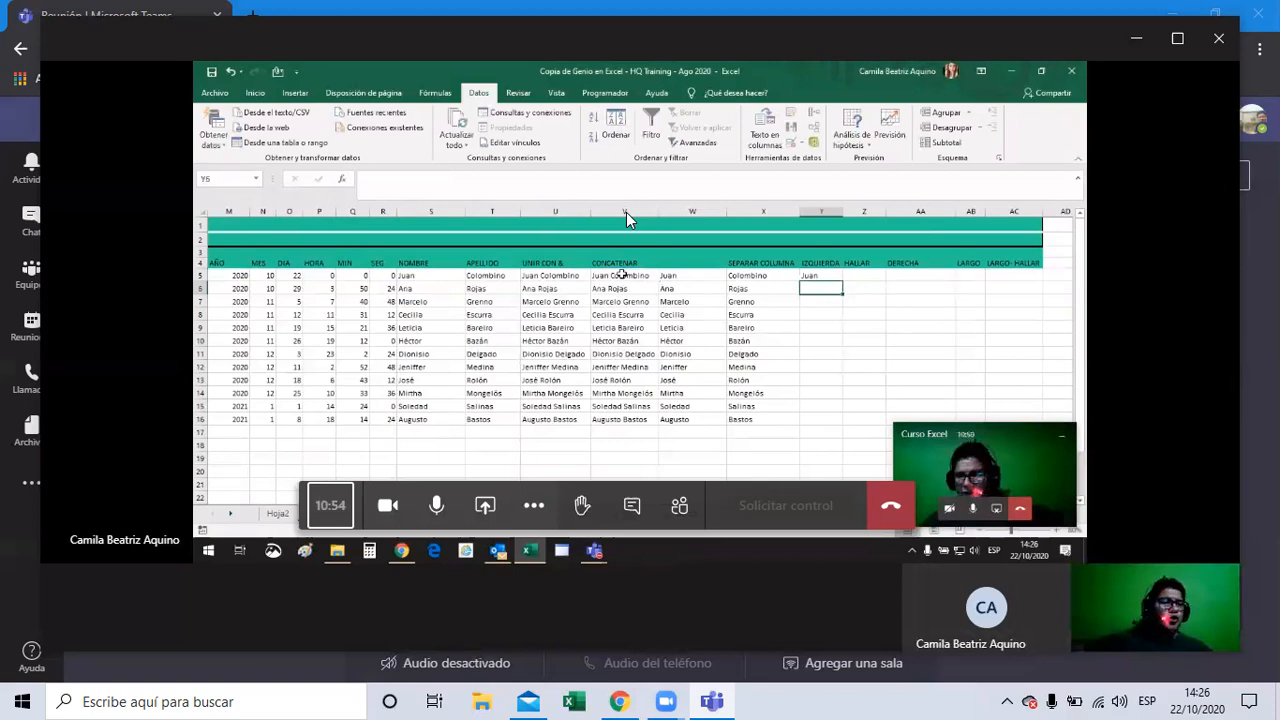
- Fill the IZQUIERDA formula from Y5 down through row 16
left_click(821, 276)
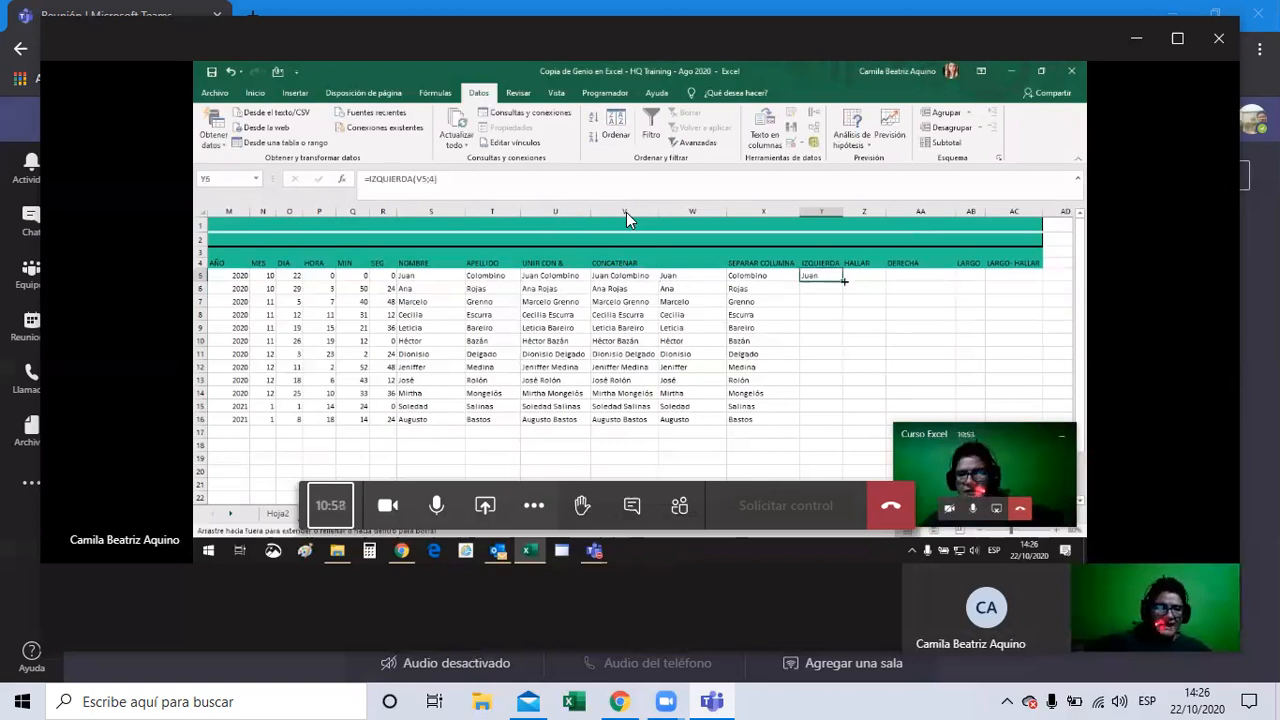
left_click_drag(844, 281, 821, 430)
left_click(821, 430)
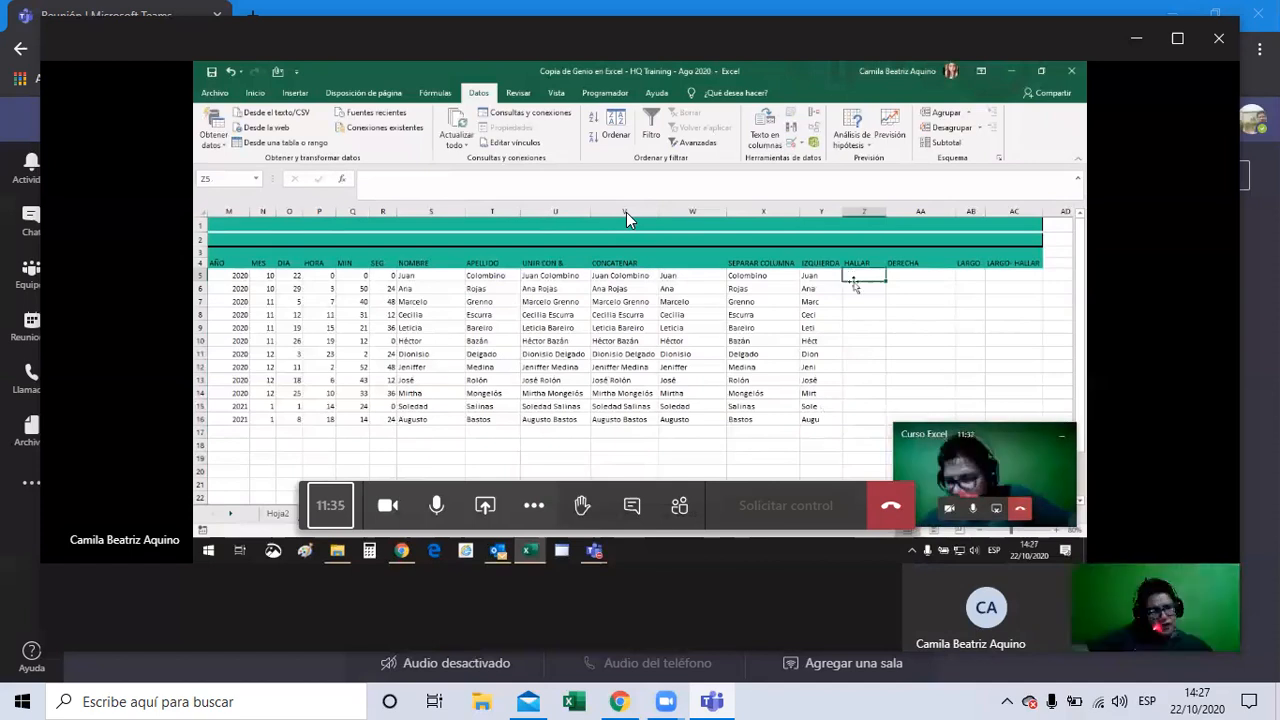
- Enter =HALLAR(" ";V5;1) in cell Z5 to locate the space in the concatenated name
type("=hall")
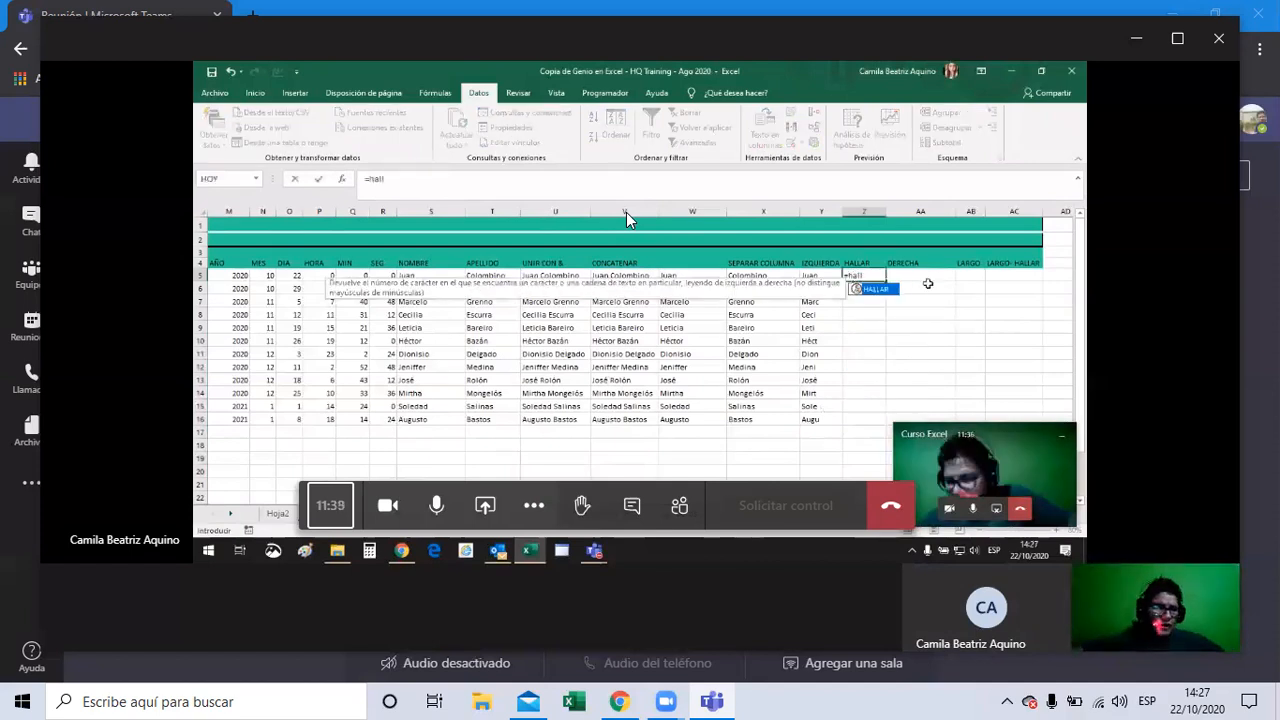
double_click(876, 289)
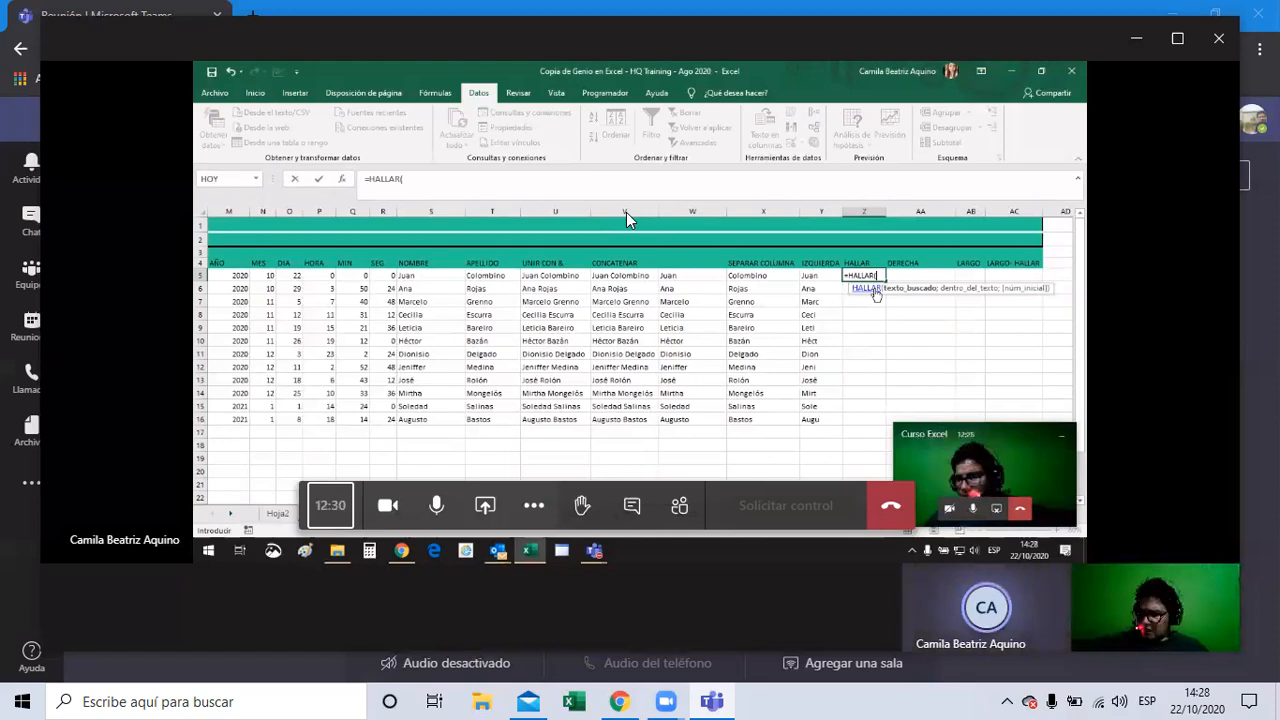
left_click(875, 291)
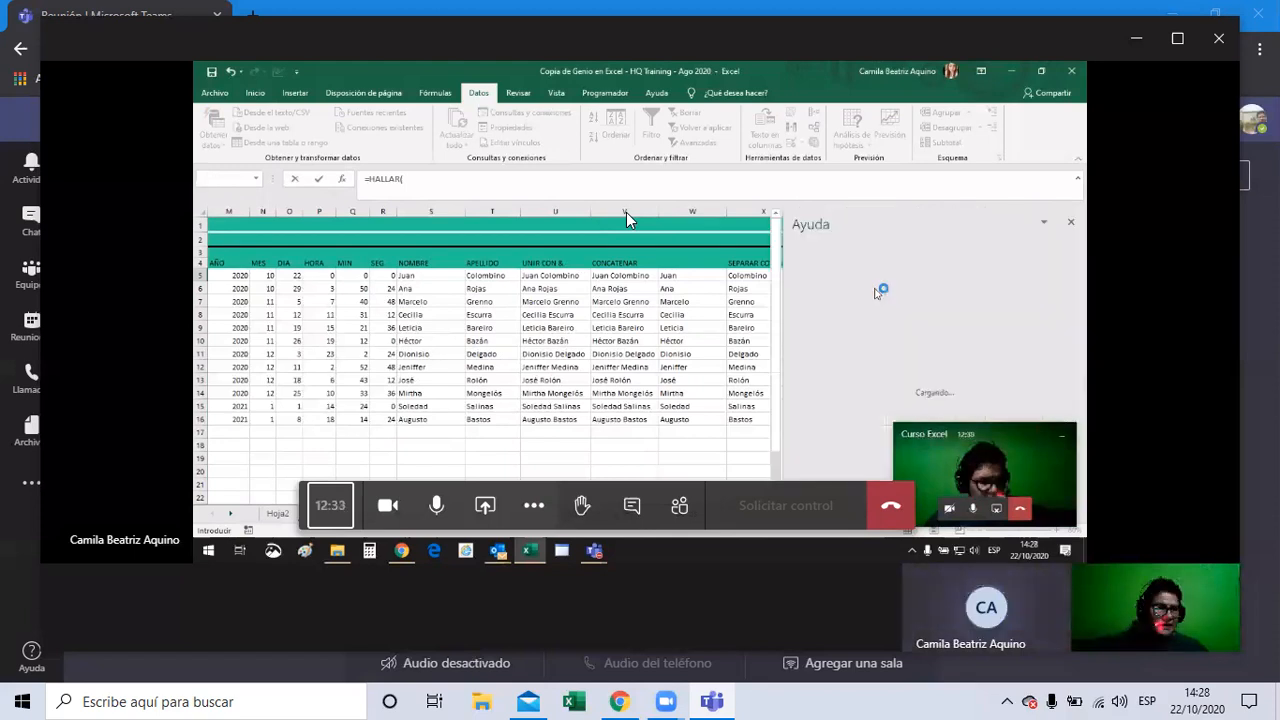
left_click(1069, 226)
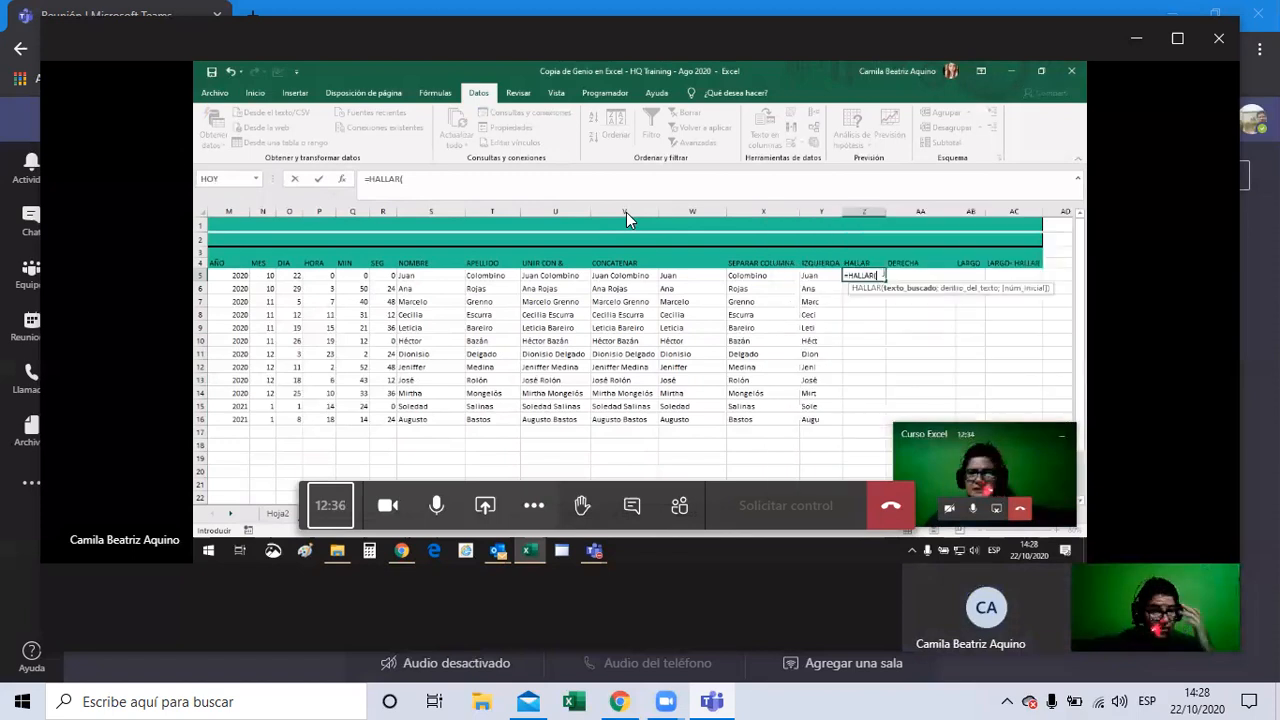
left_click(620, 275)
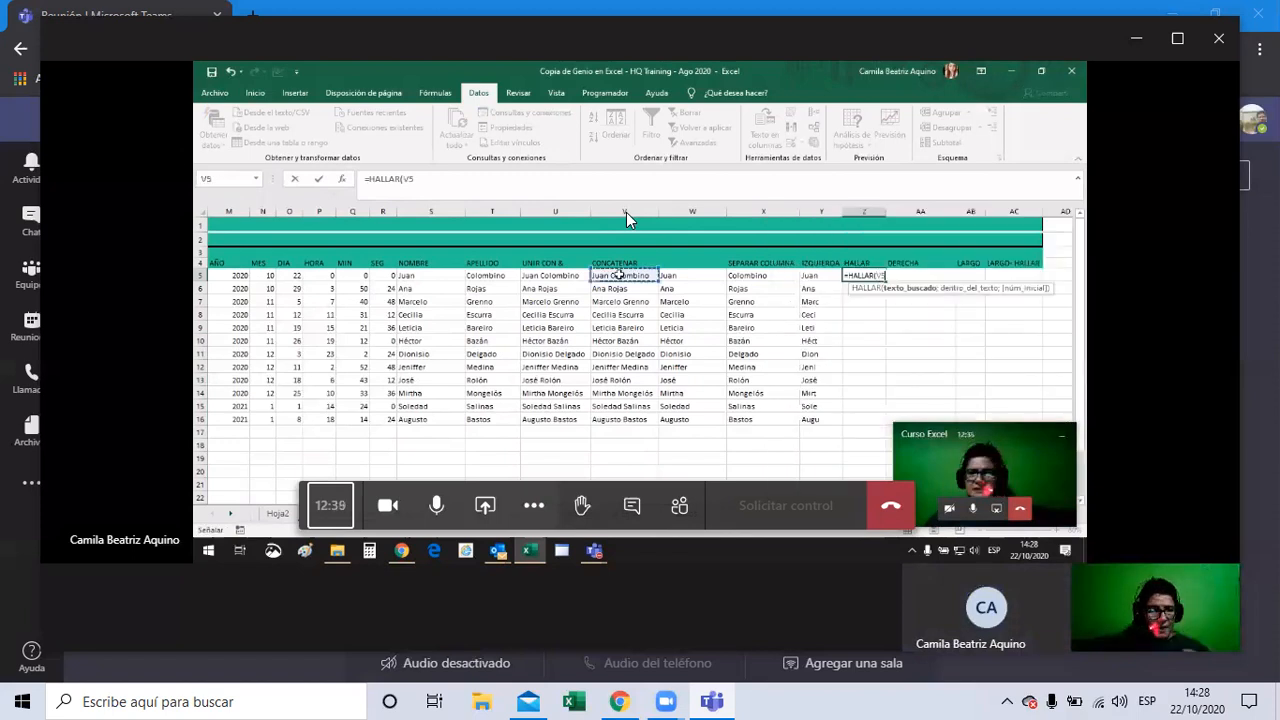
left_click(819, 275)
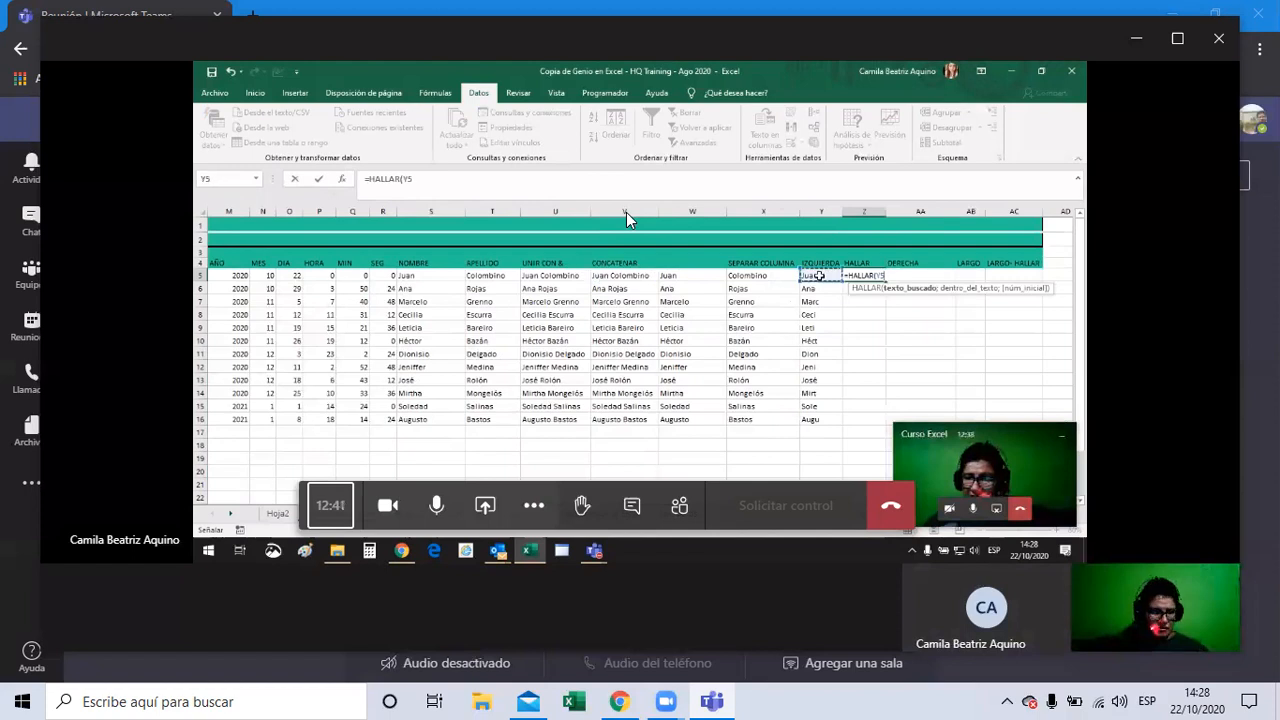
left_click(860, 275)
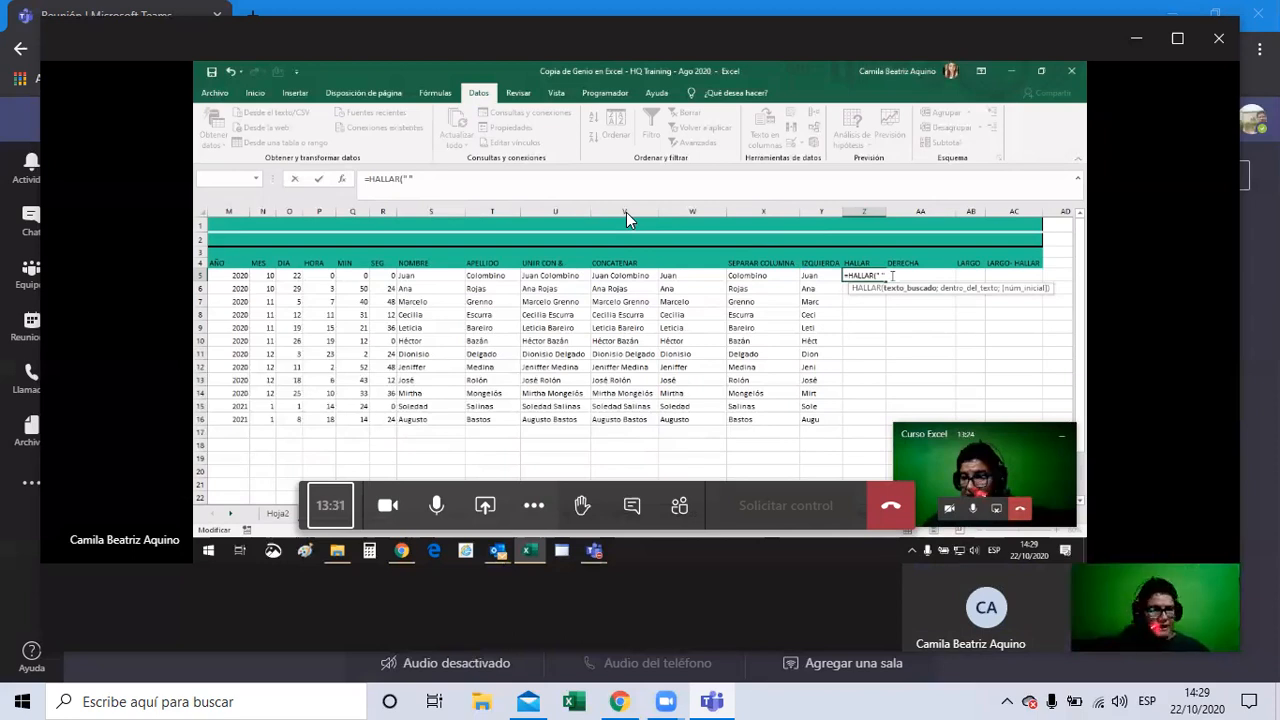
type(";")
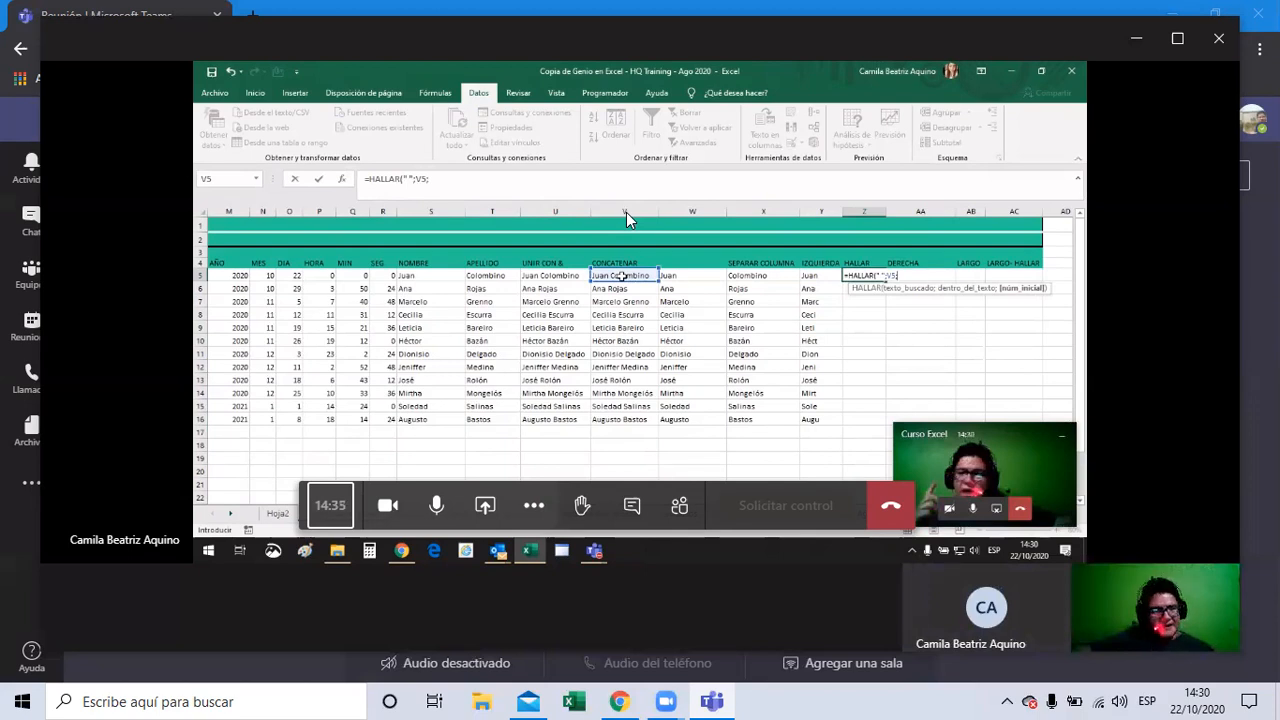
type("1")
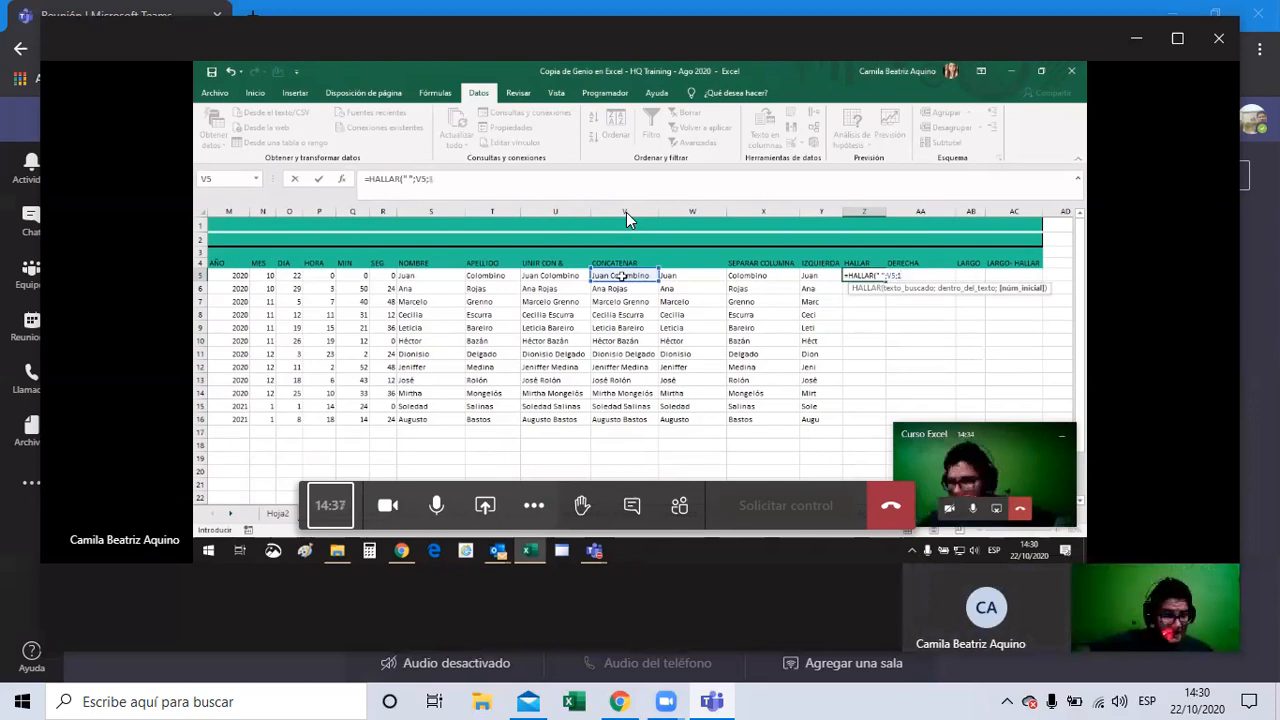
type(")")
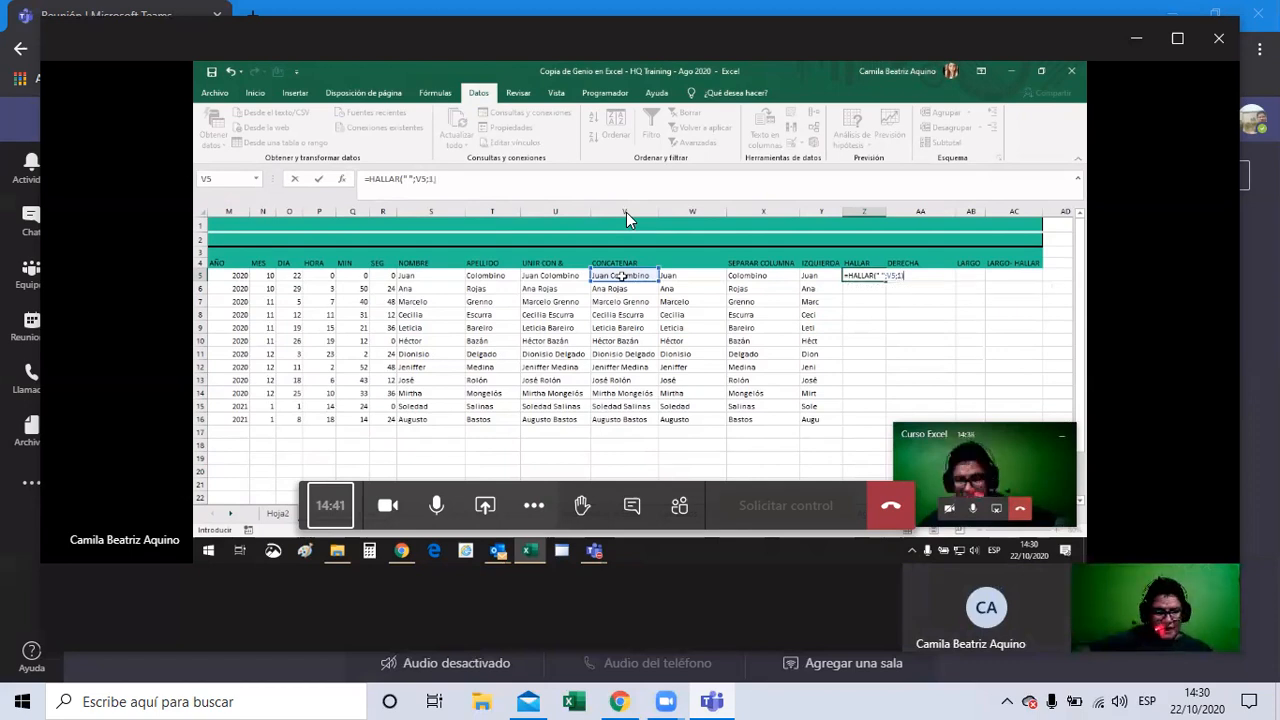
key("Return")
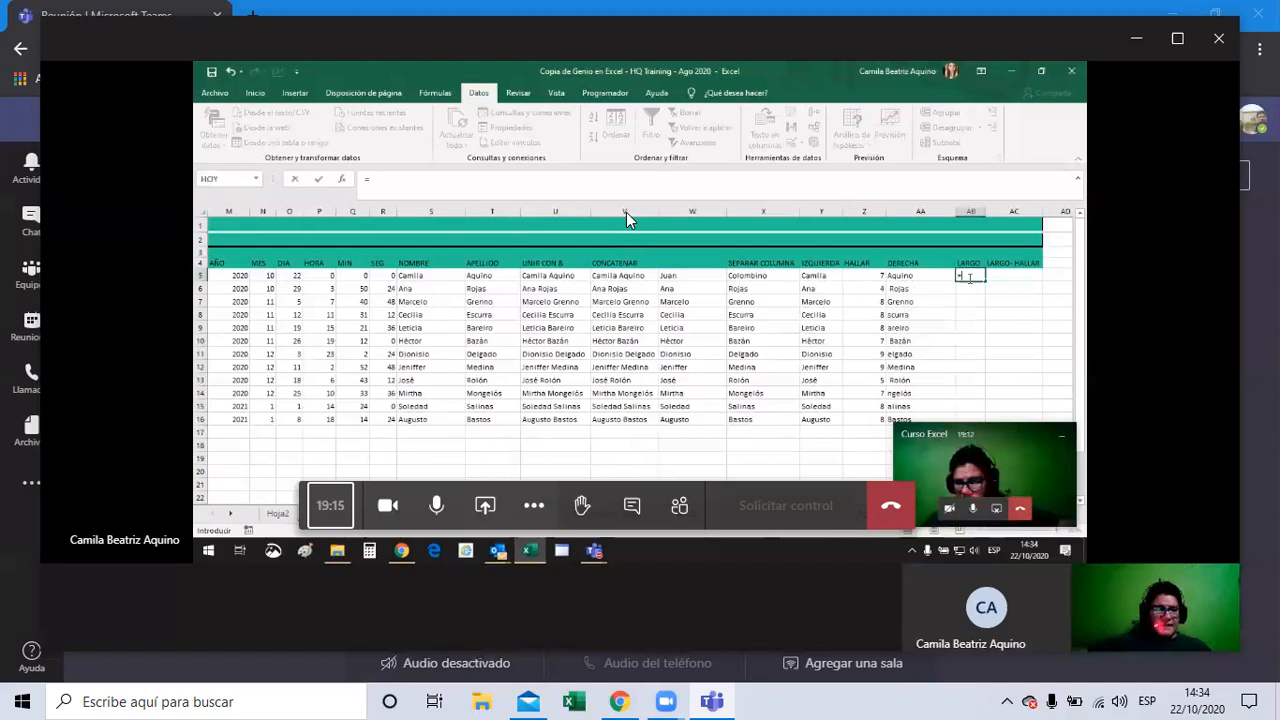
- Enter =LARGO(V5) in cell AB5 to count the characters of the concatenated name
type("l")
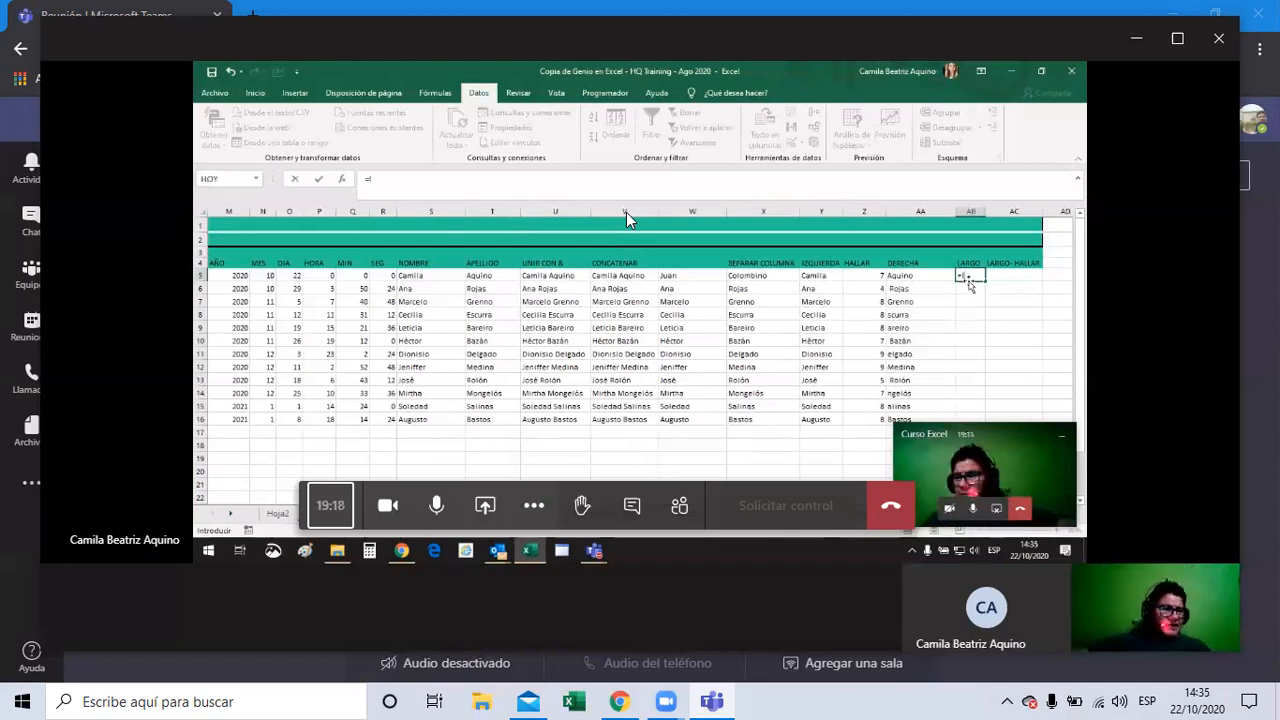
type("A")
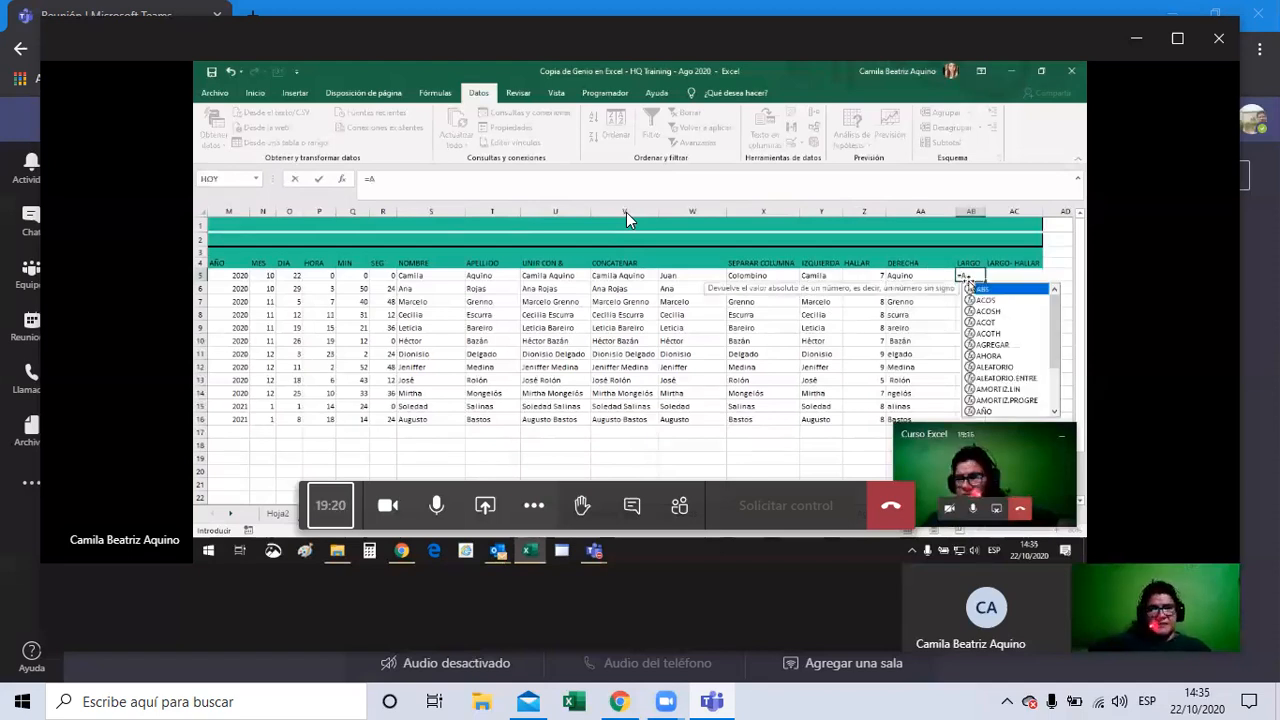
key("BackSpace")
type("LAR")
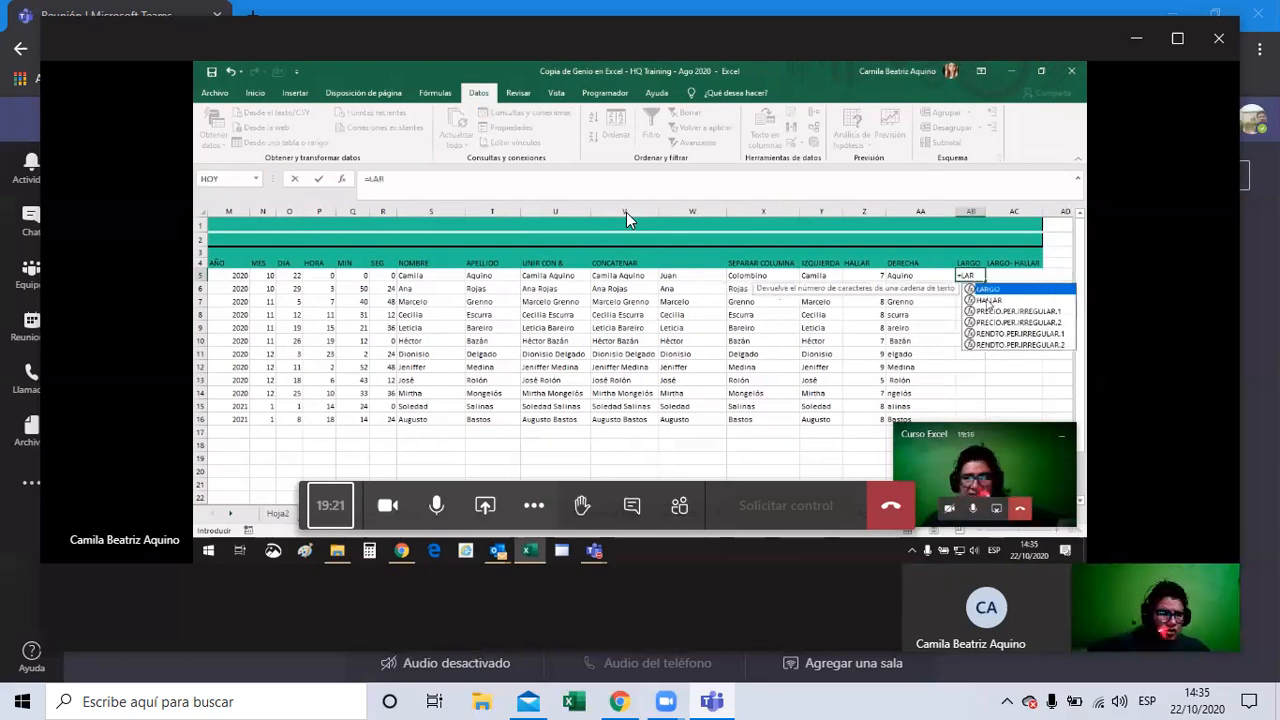
key("Tab")
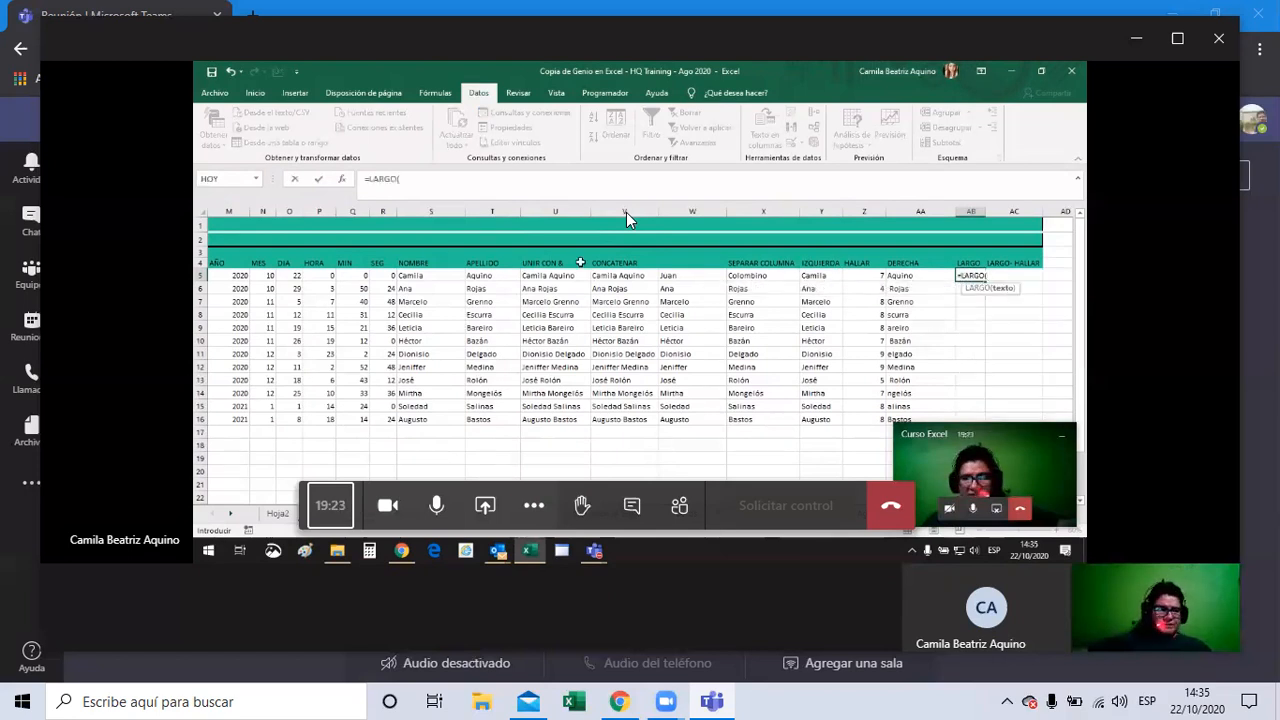
left_click(634, 276)
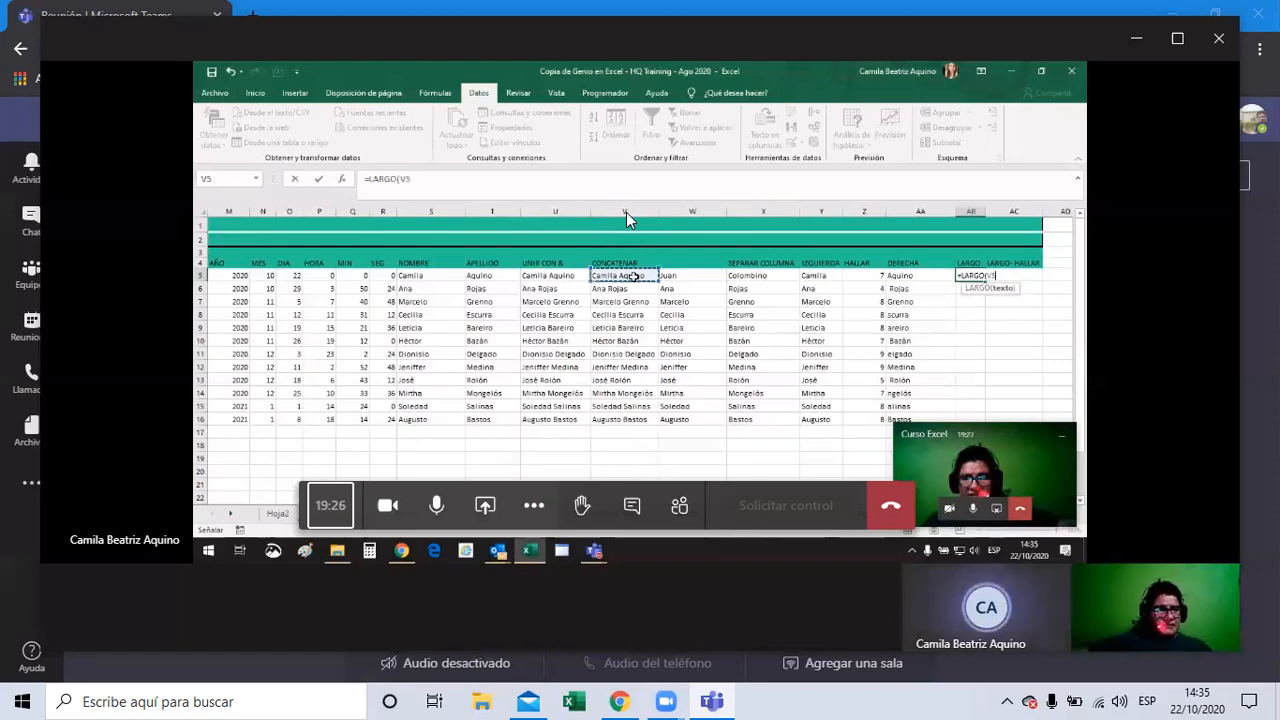
type("9")
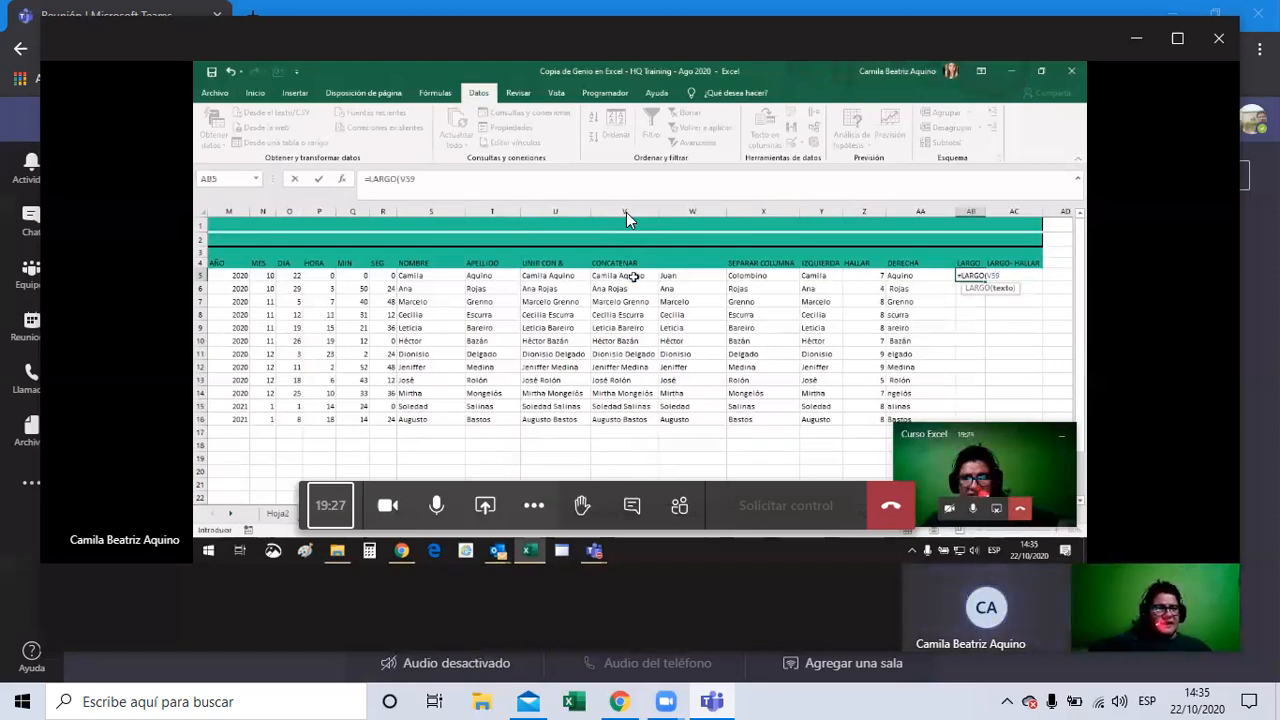
key("BackSpace")
type(")")
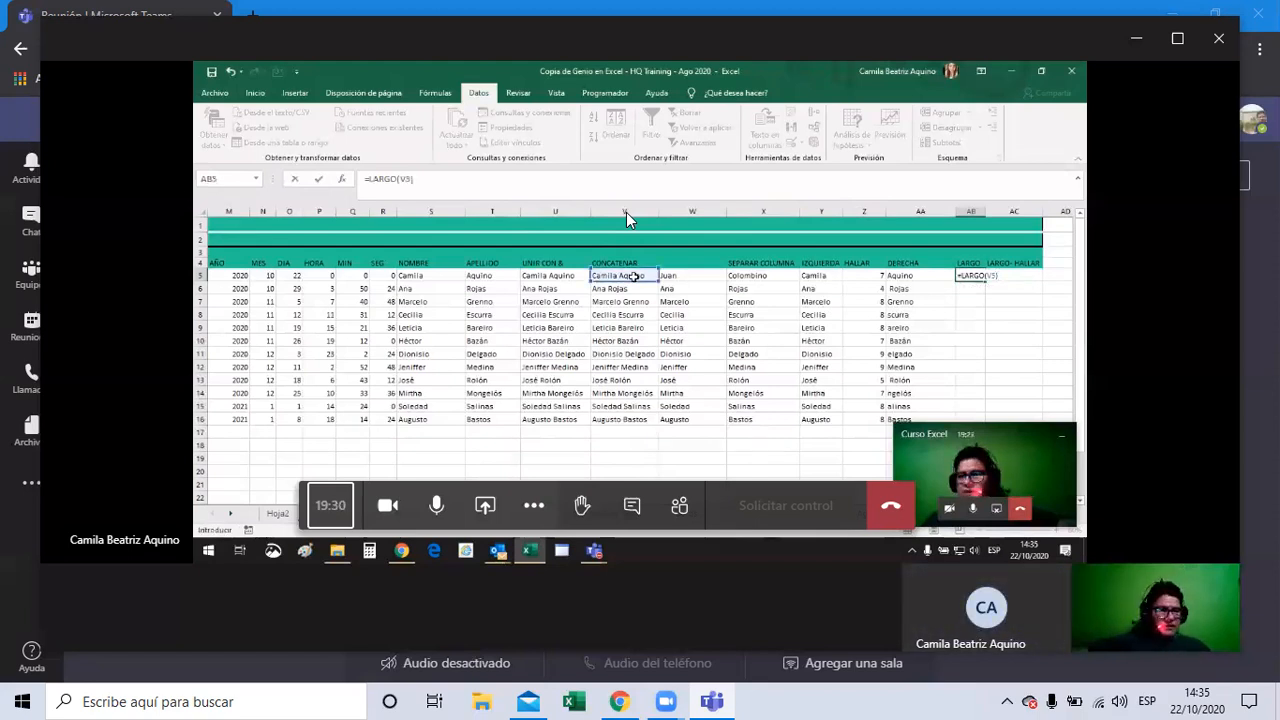
key("Return")
- Fill the LARGO formula from AB5 down through row 16
left_click(978, 275)
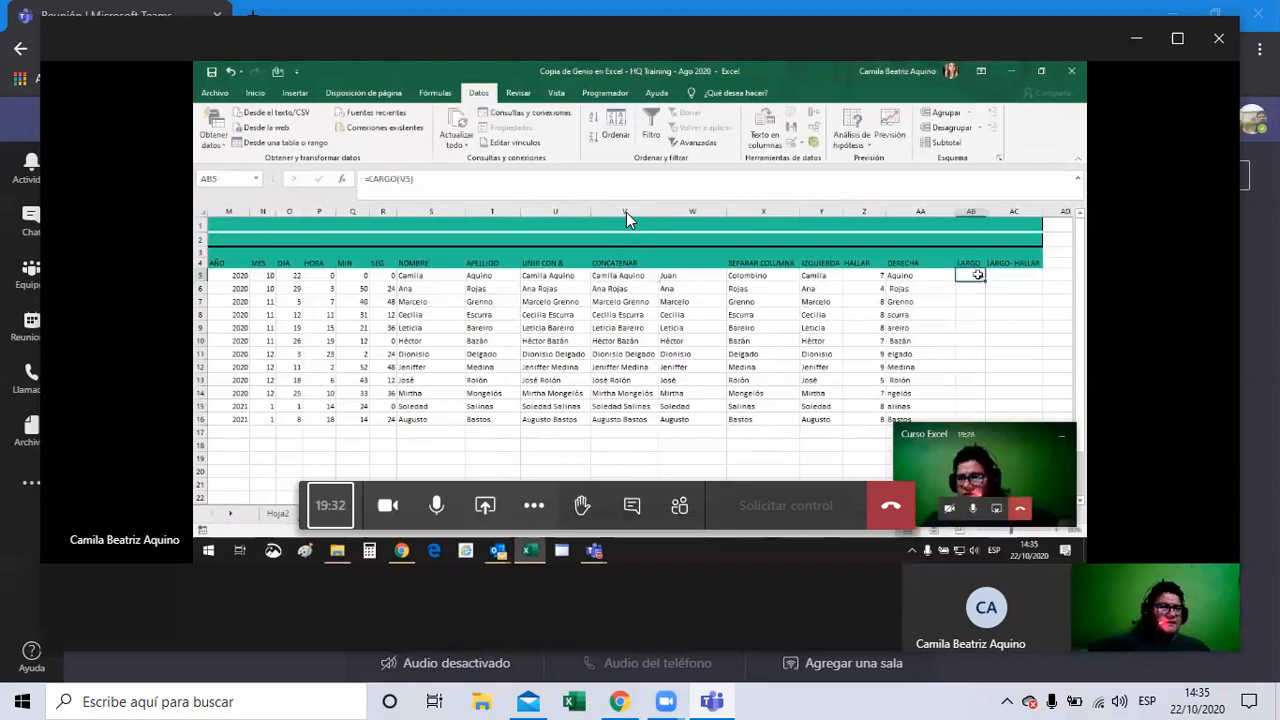
double_click(985, 281)
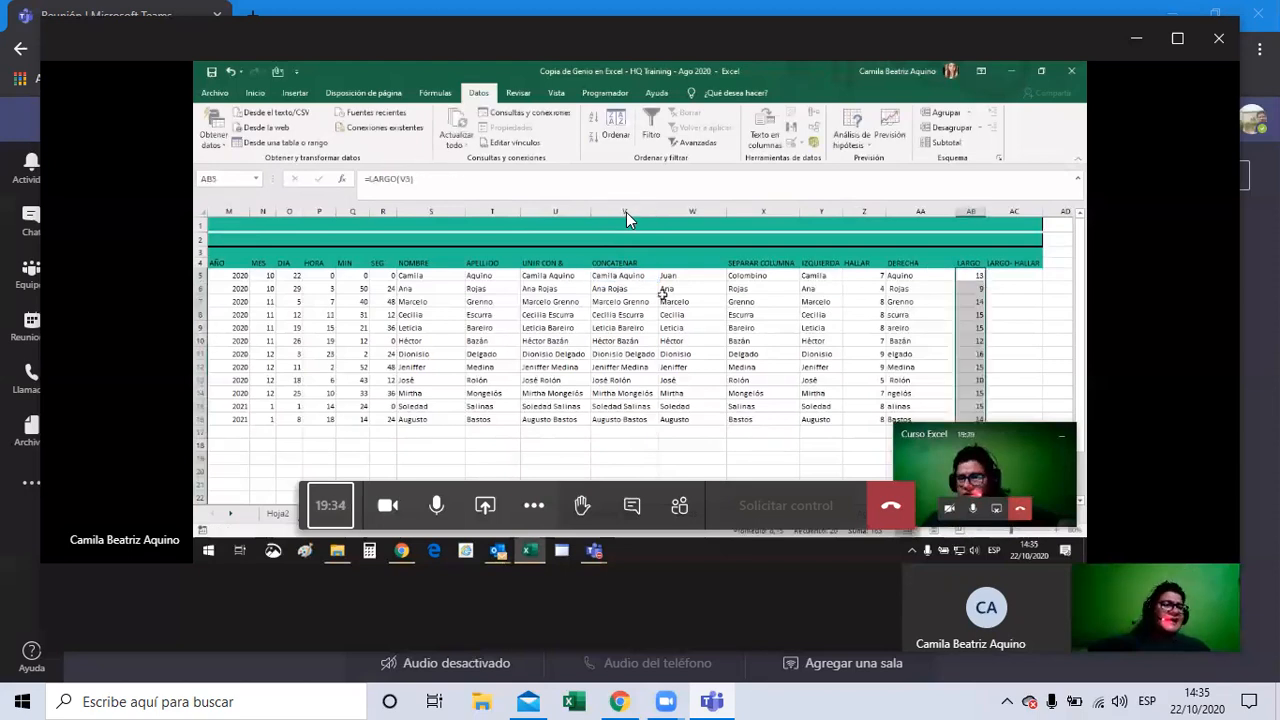
left_click(971, 276)
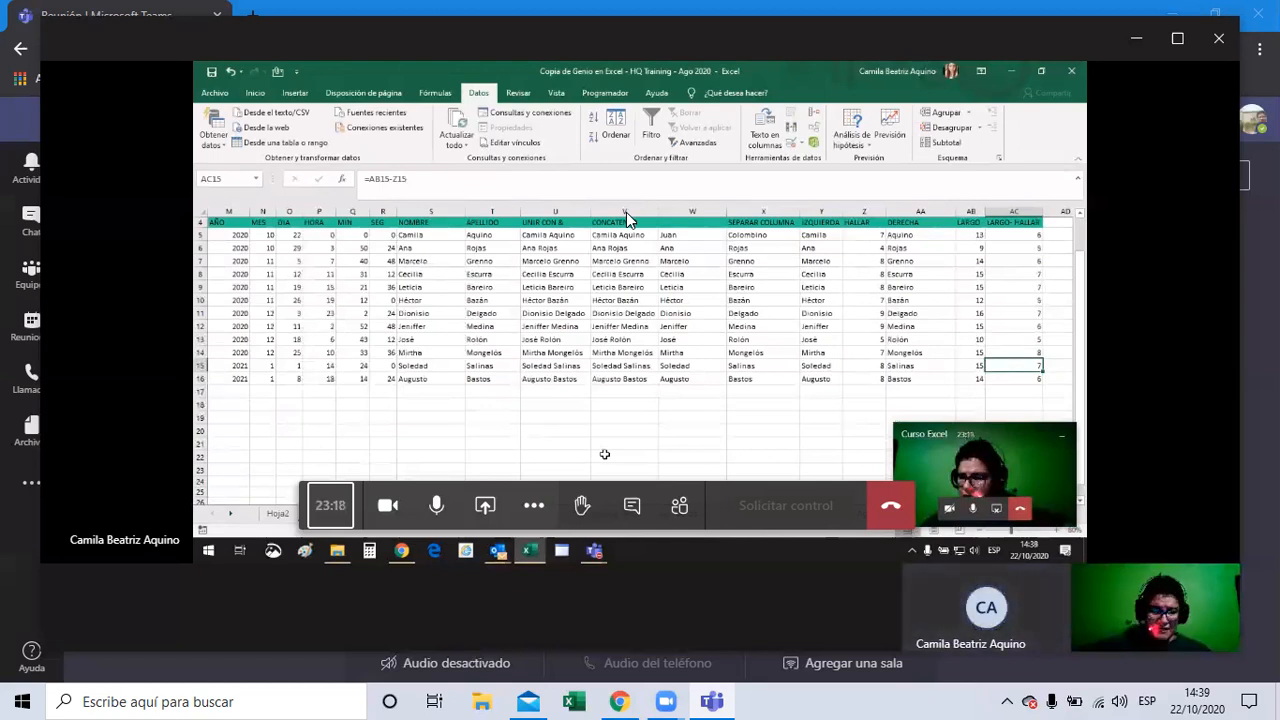
left_click(585, 447)
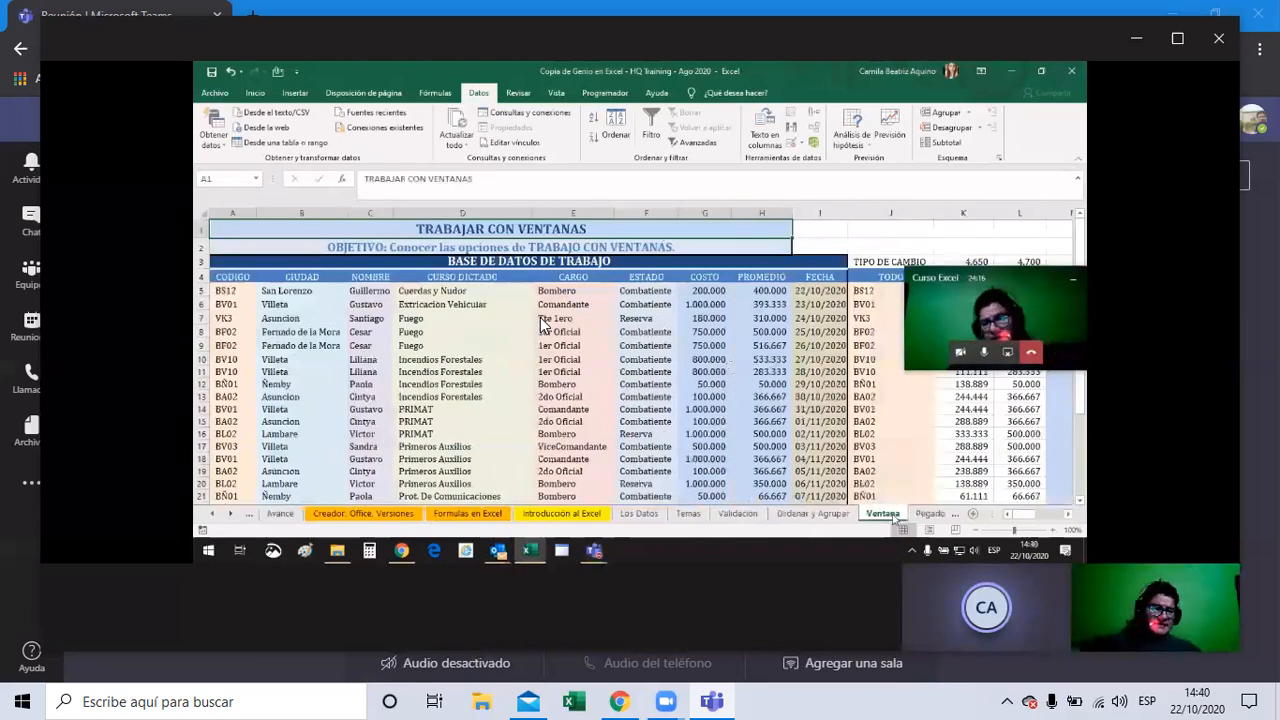
left_click(929, 253)
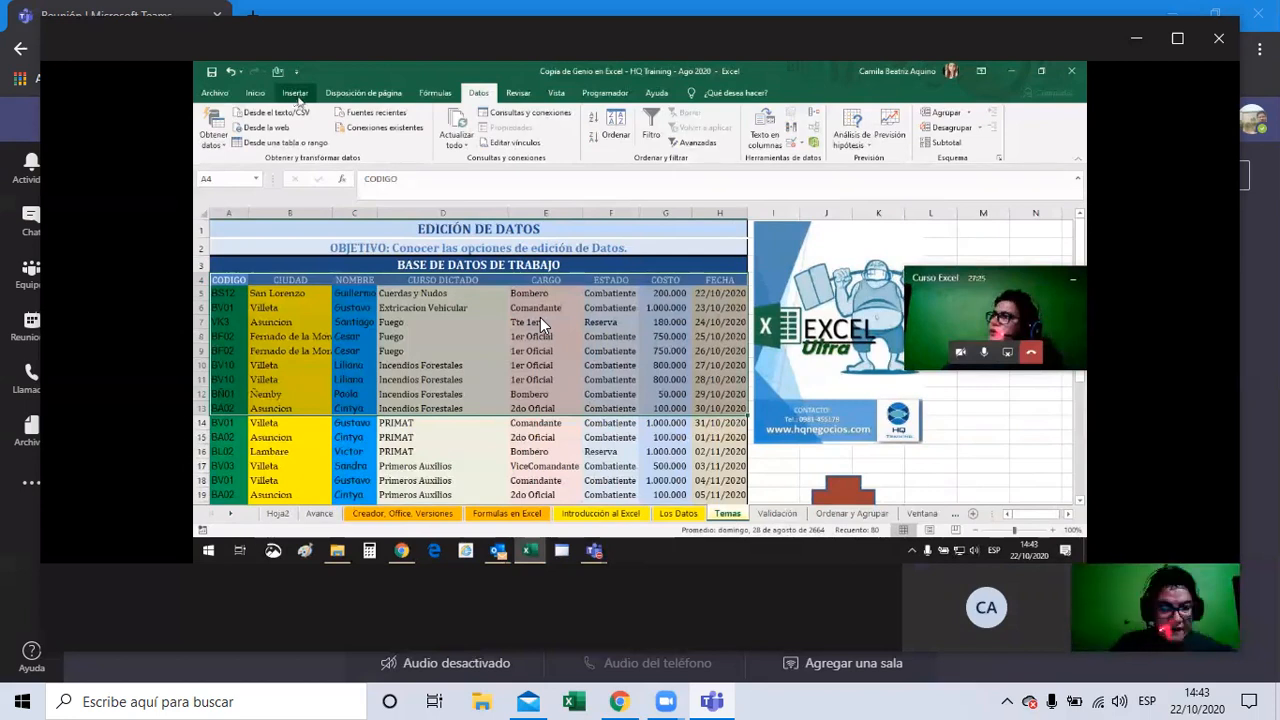
- Select cell I5 under NUMERO ENTERO in the Validación sheet and move the floating call window off the column headings
left_click(563, 97)
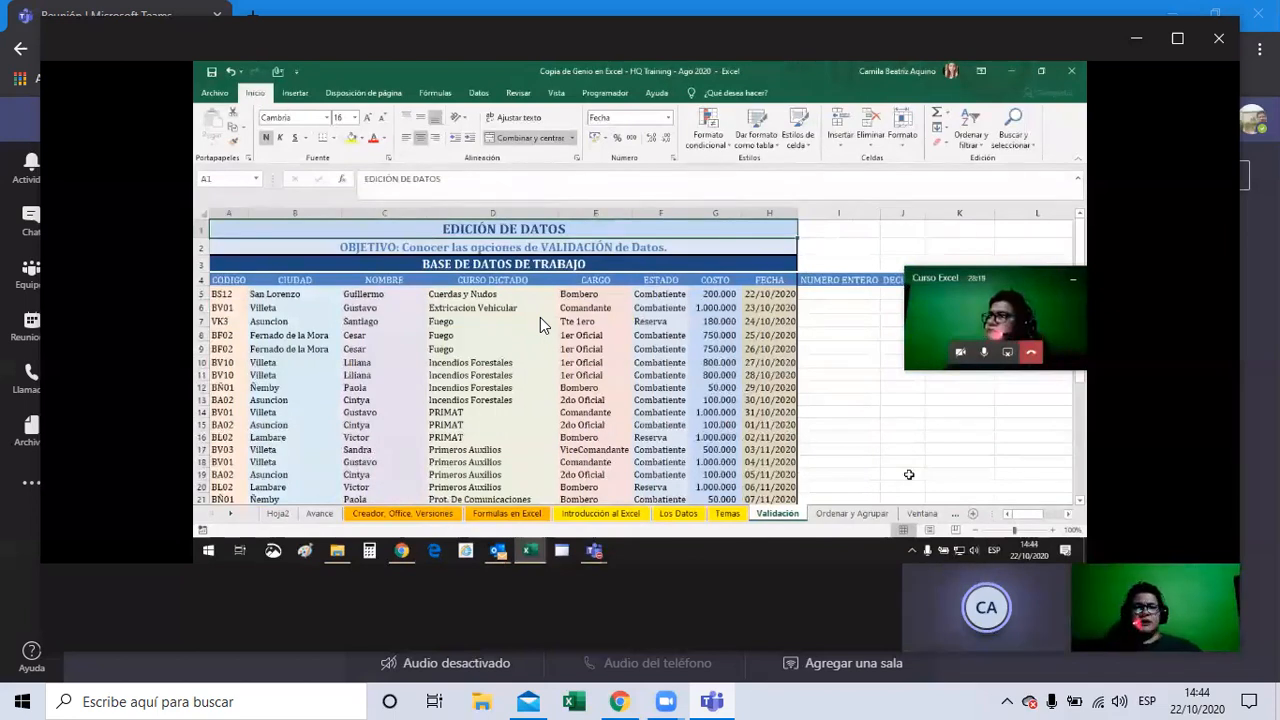
left_click(839, 294)
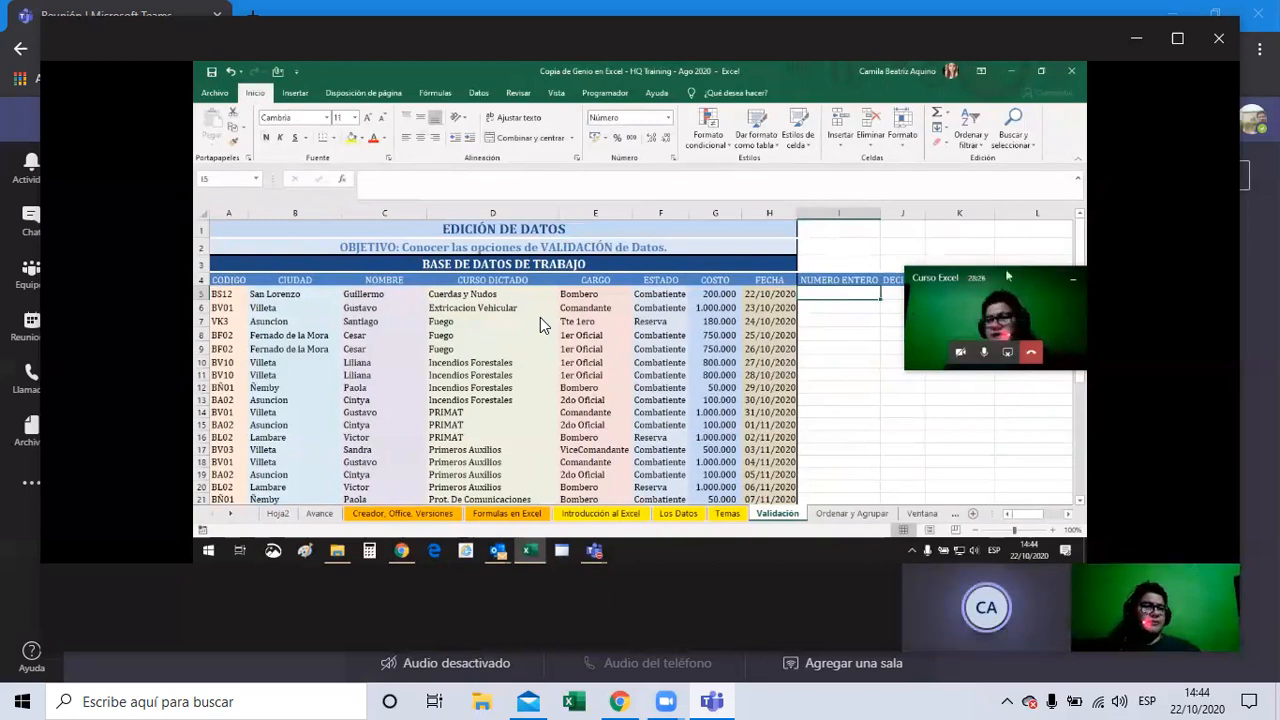
left_click_drag(1005, 268, 1019, 171)
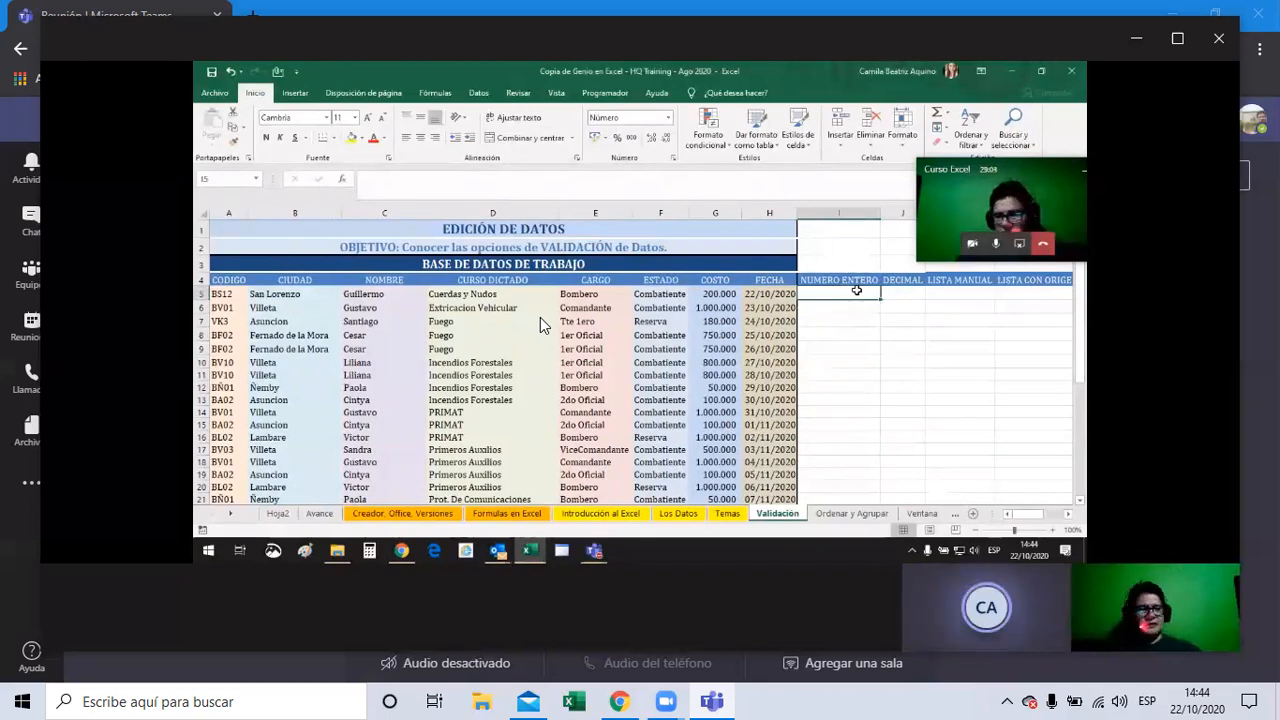
- Enter CUALQUIER COSA in cell I5 under NUMERO ENTERO and reselect that cell
type("CU")
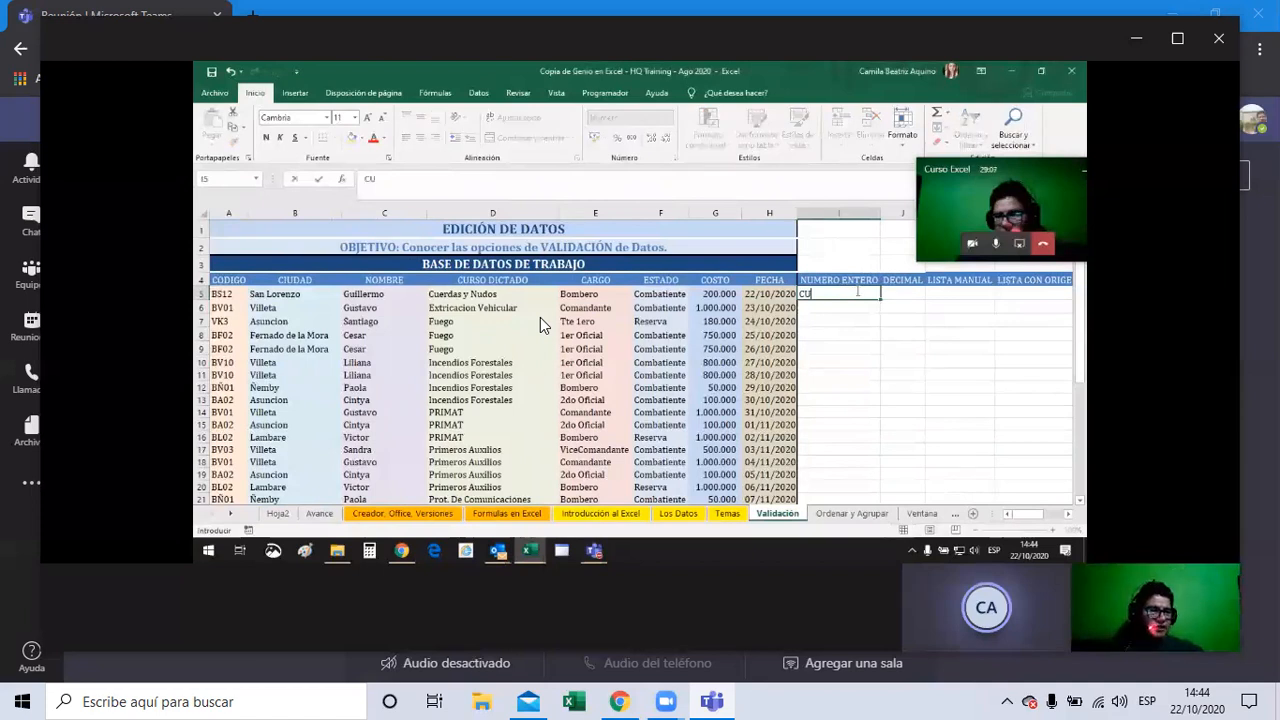
type("ALQU")
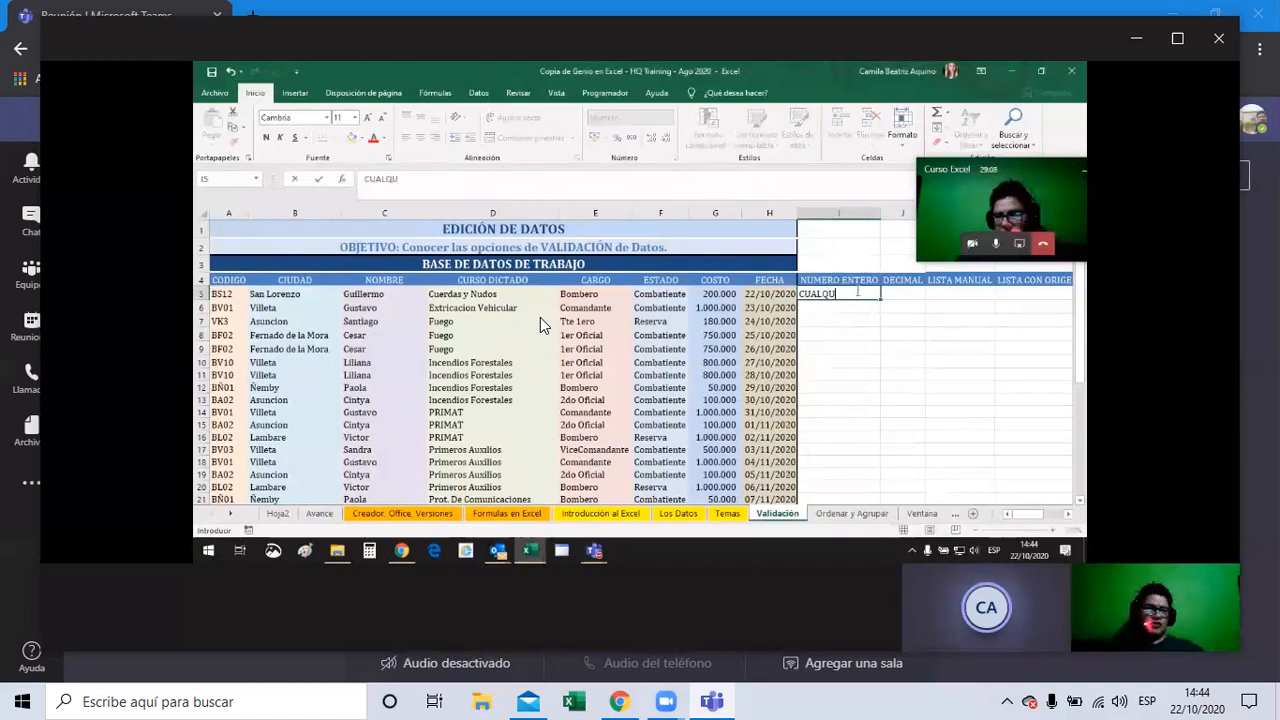
type("IER COSA")
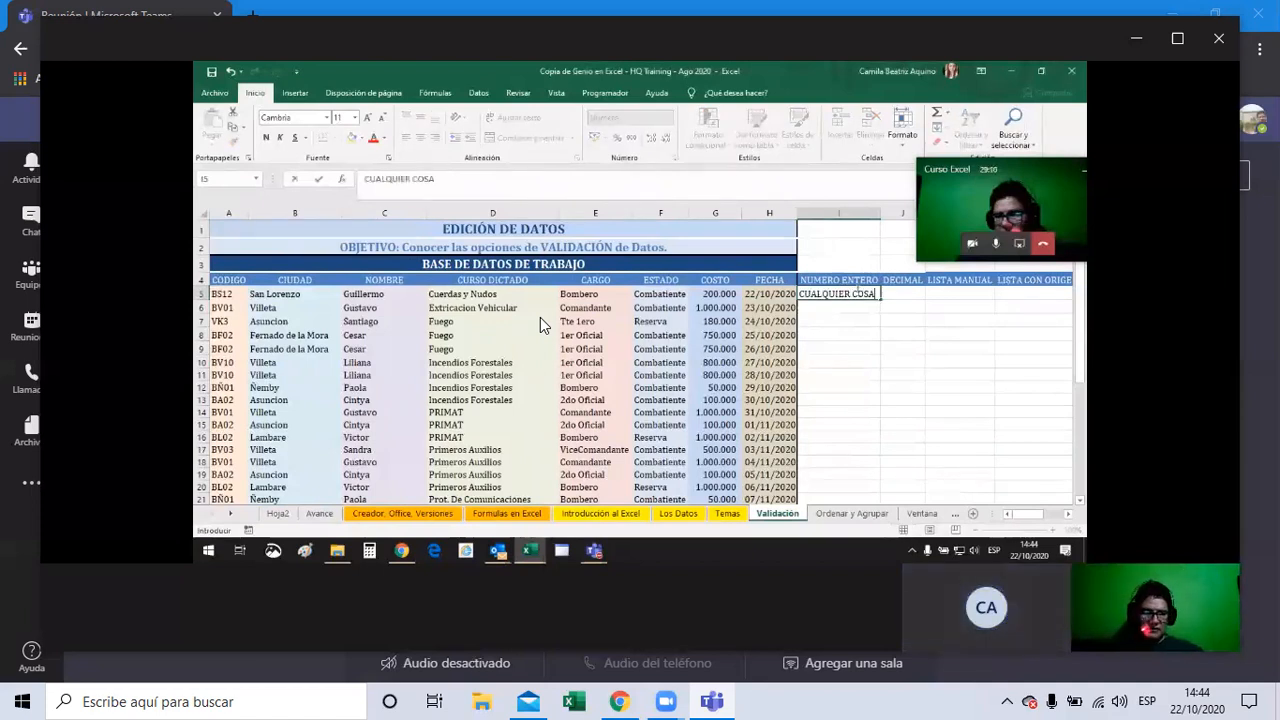
key("Return")
left_click(857, 292)
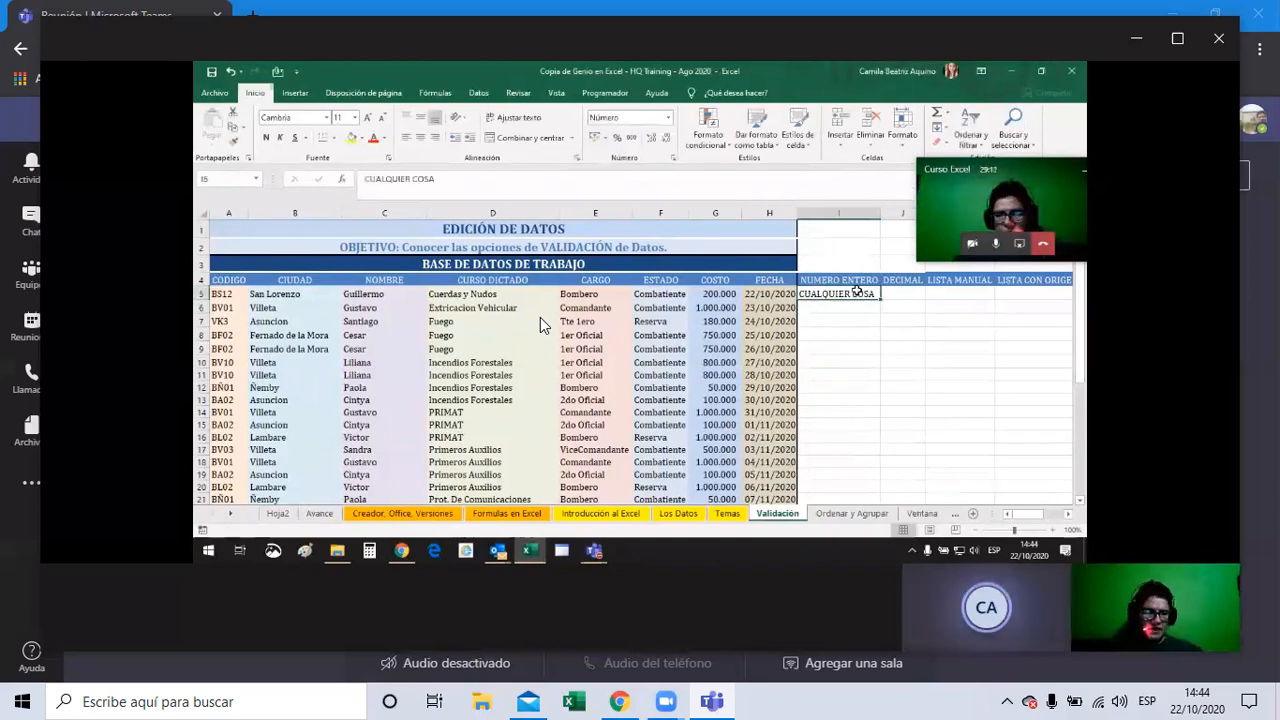
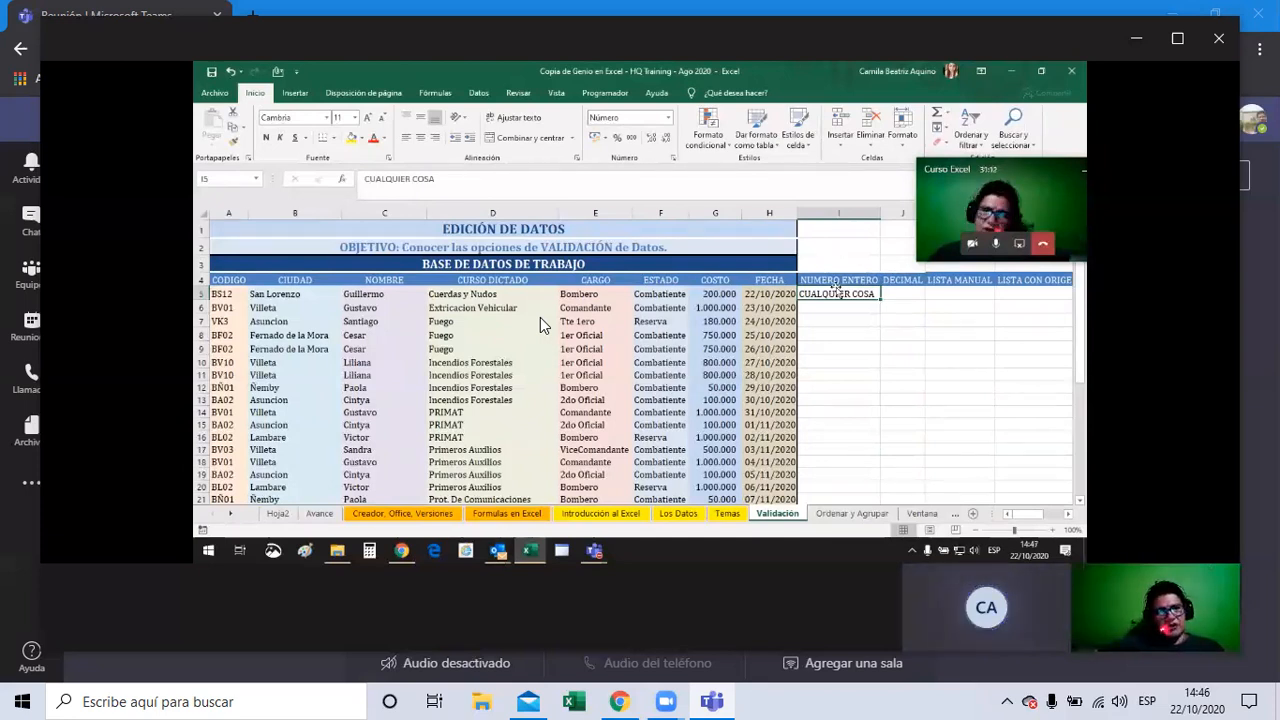
- Apply data validation to cell I5 allowing only whole numbers (Número entero) between 500000 and 1000000
left_click(478, 92)
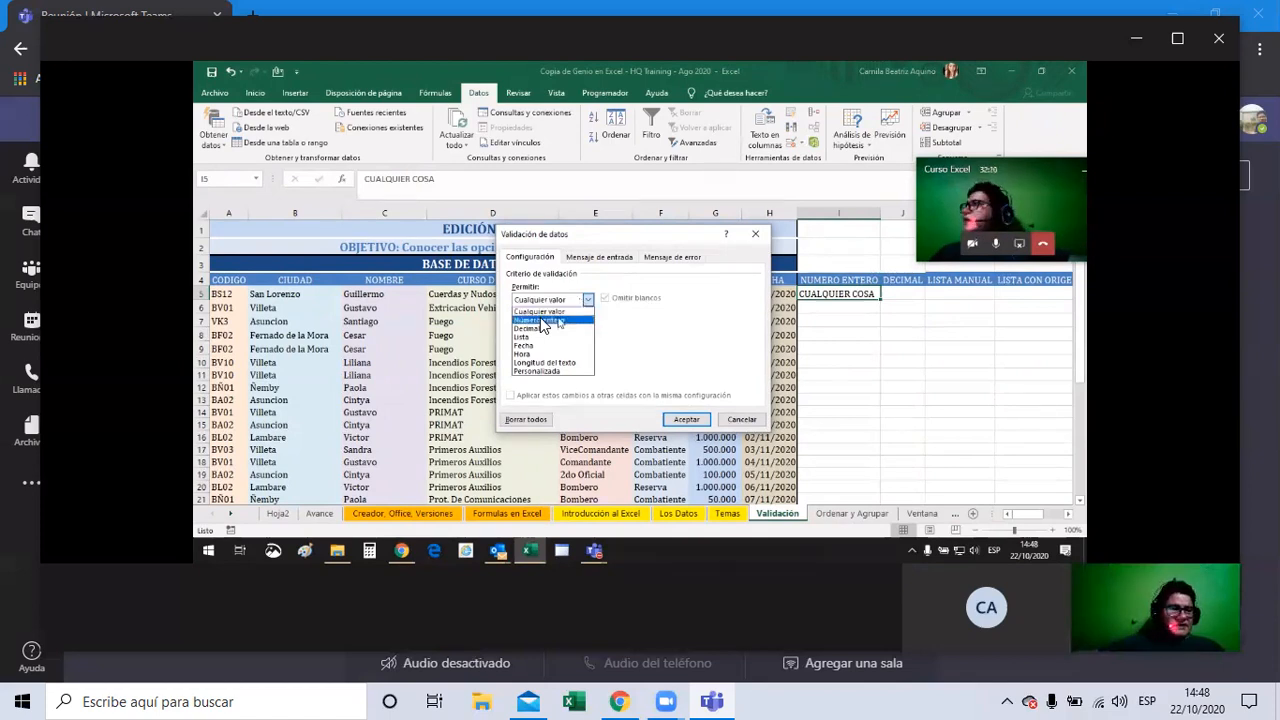
left_click(541, 320)
left_click(544, 326)
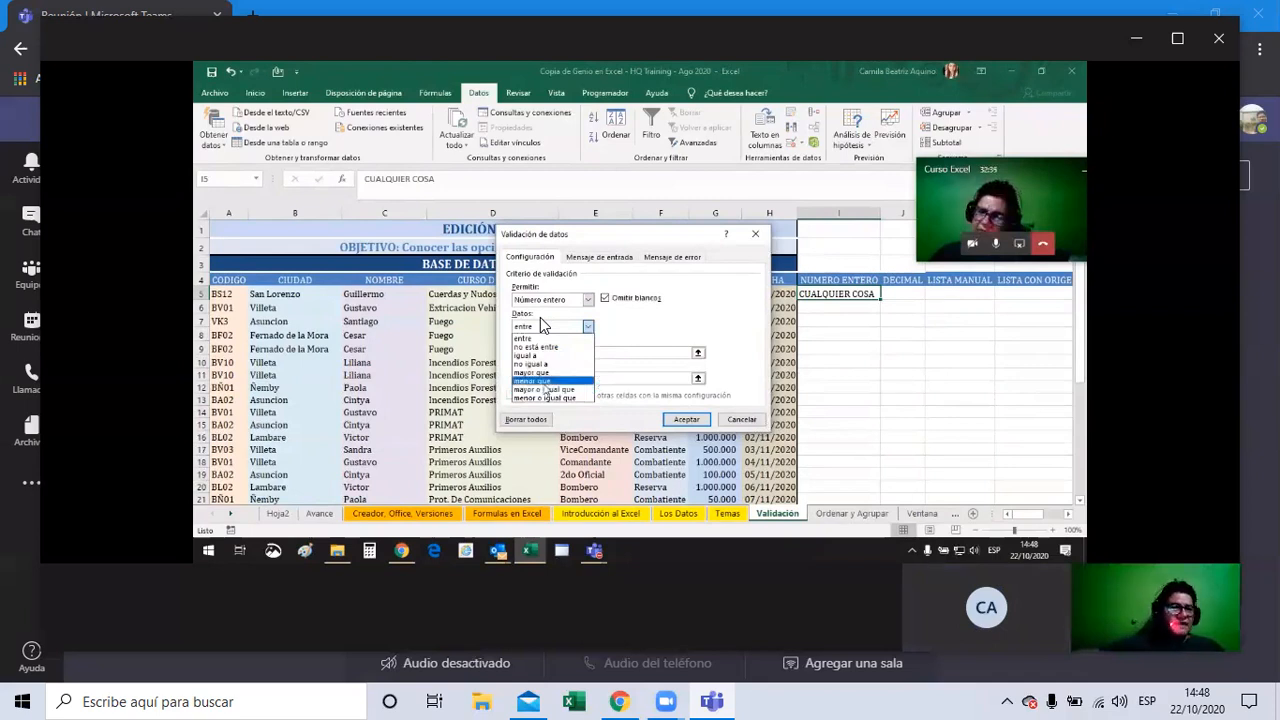
left_click(540, 325)
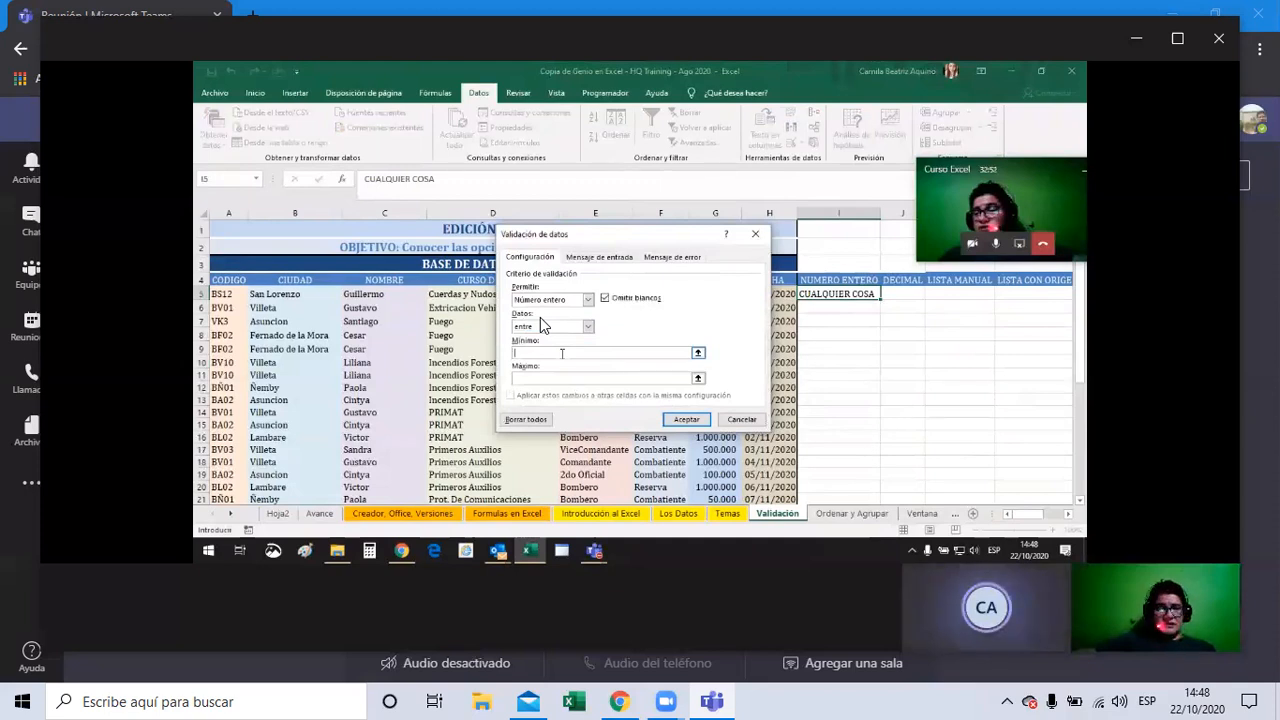
type("500000")
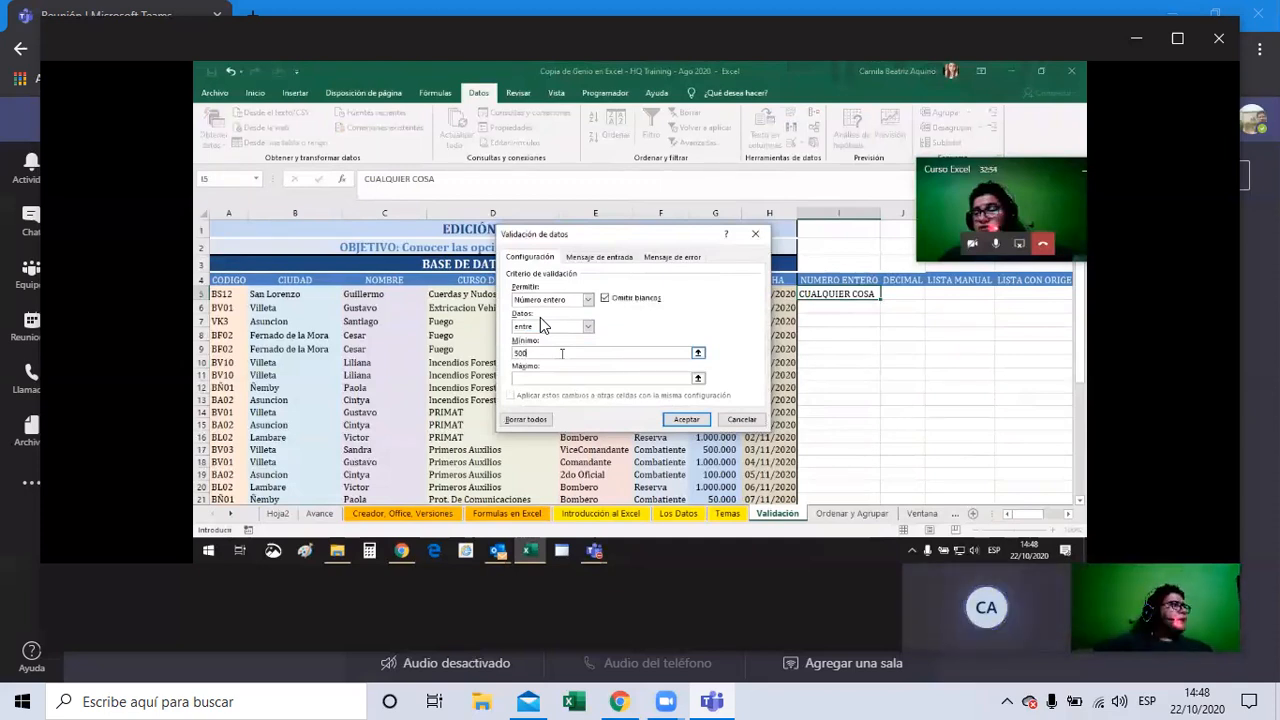
key("Tab")
type("1000000")
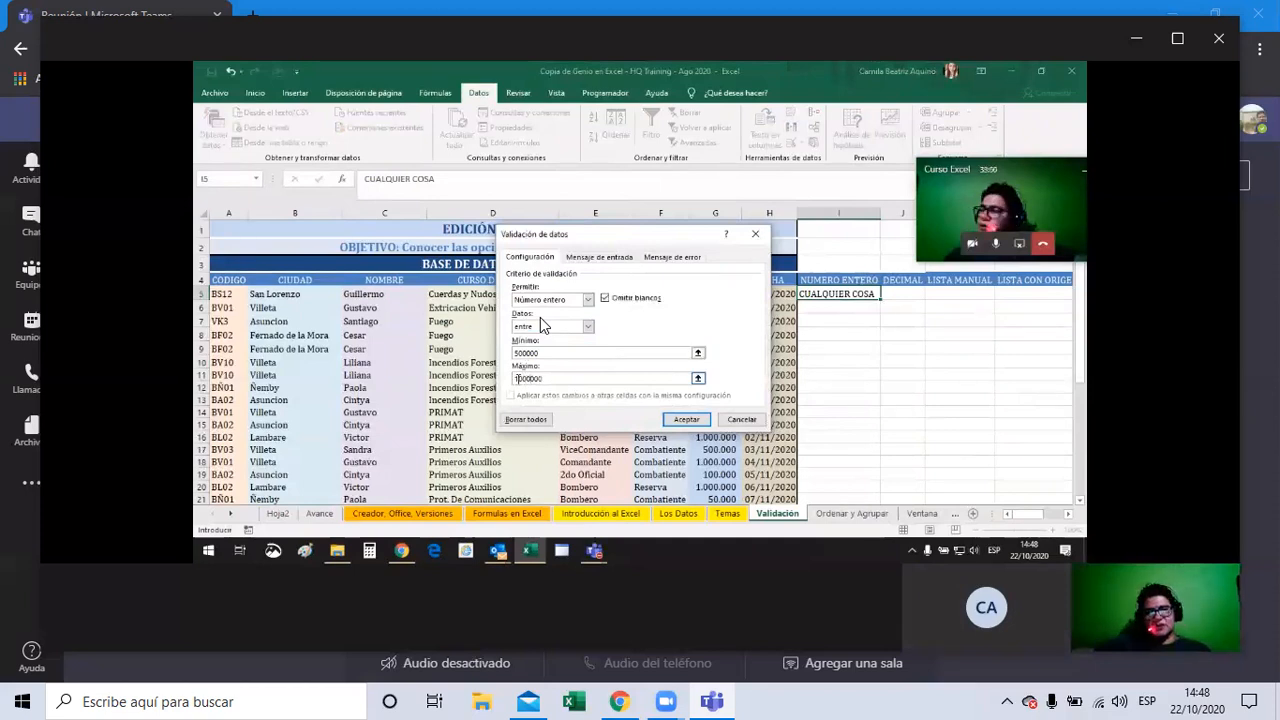
left_click(690, 420)
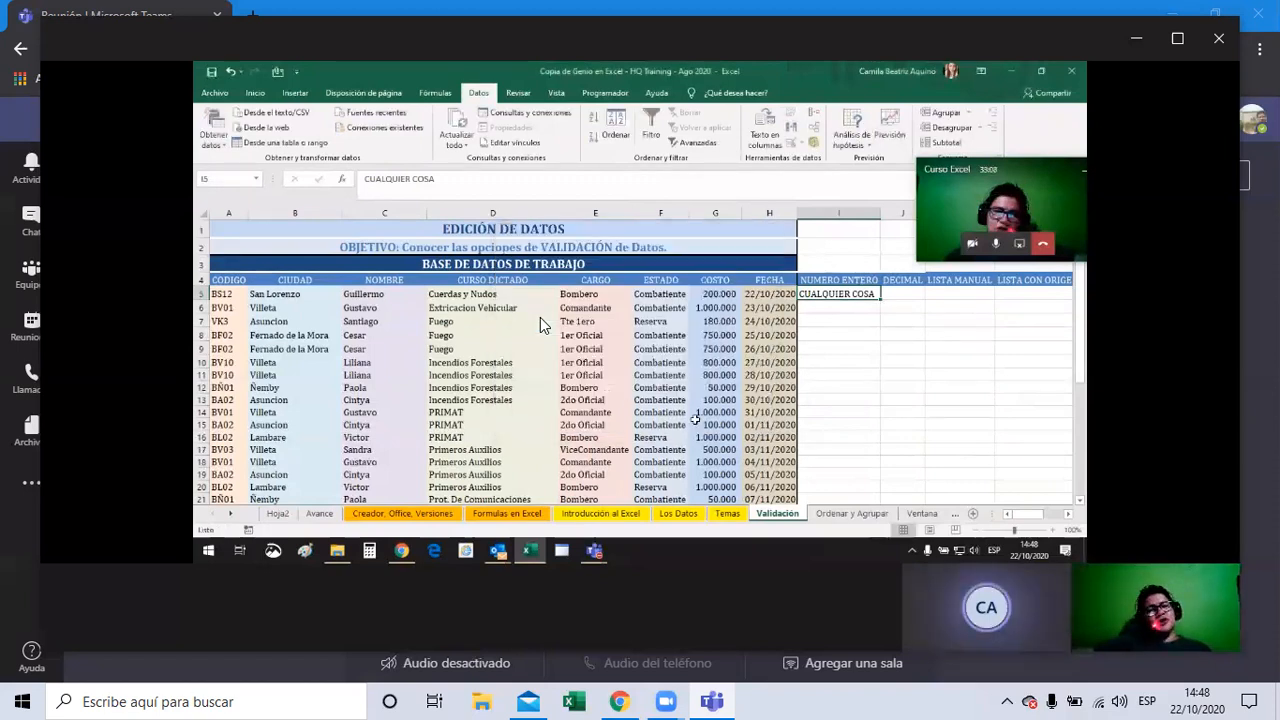
- Try to enter 10000 in cell I5 to test the whole-number validation rule
left_click(840, 314)
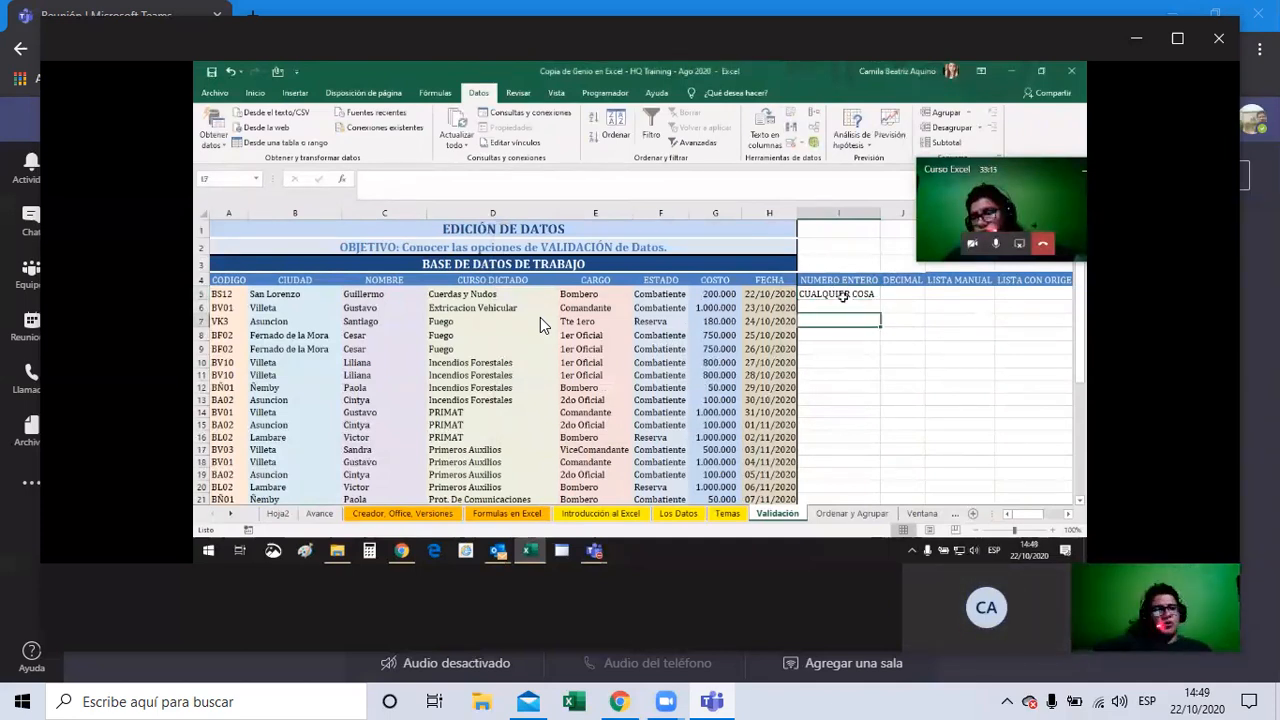
left_click(843, 295)
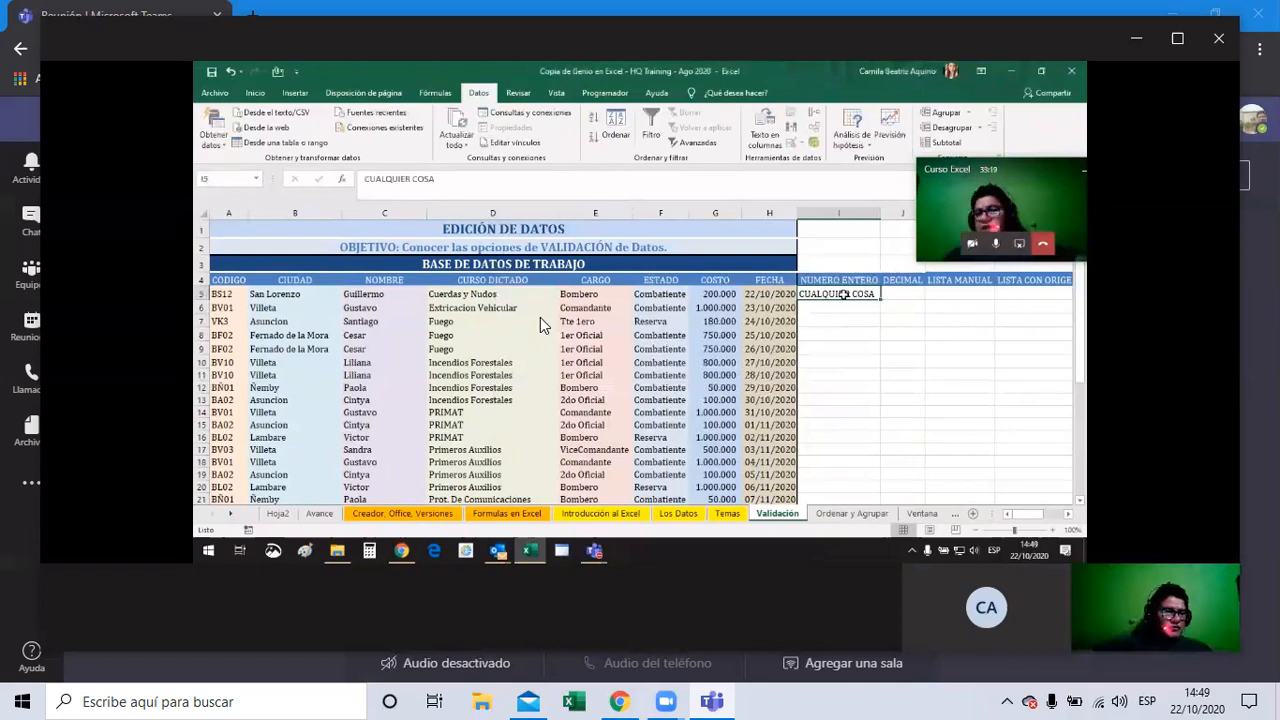
type("10000")
key("Return")
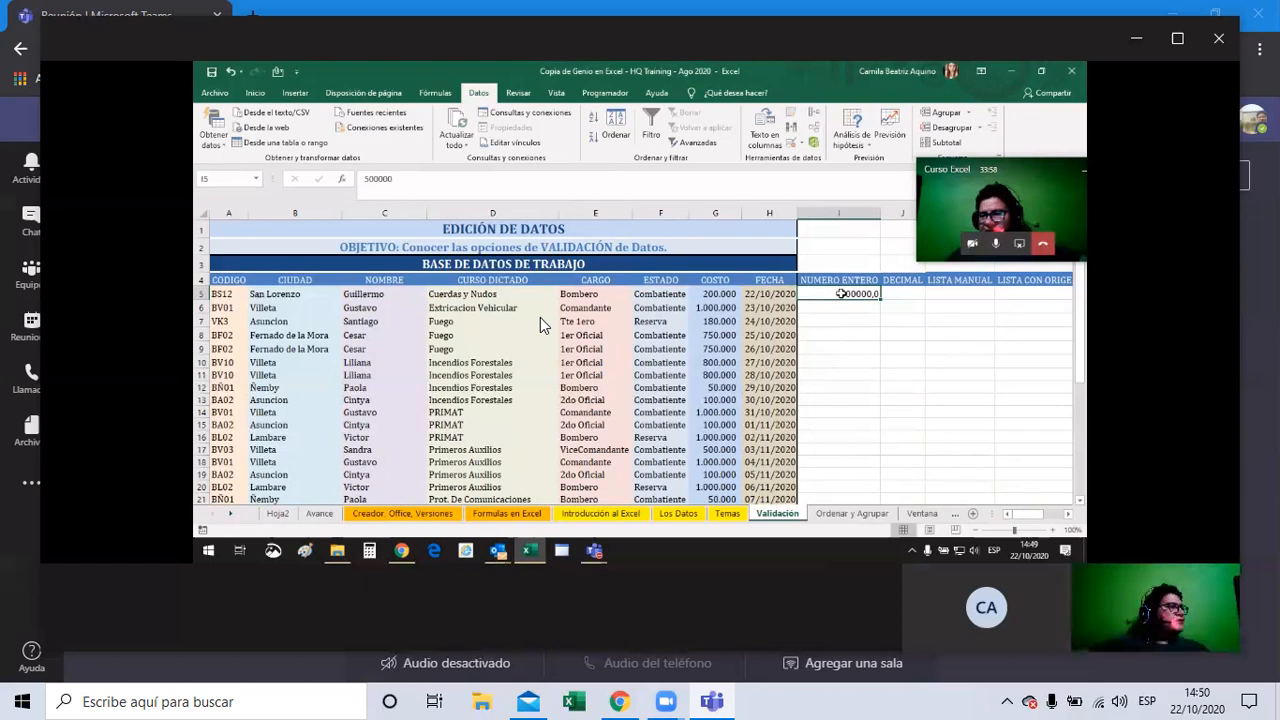
- Add a validation input message to cell I5 titled "Hola" with the text "Min 500.000" and "máx. 1.000.000"
left_click(791, 142)
left_click(609, 258)
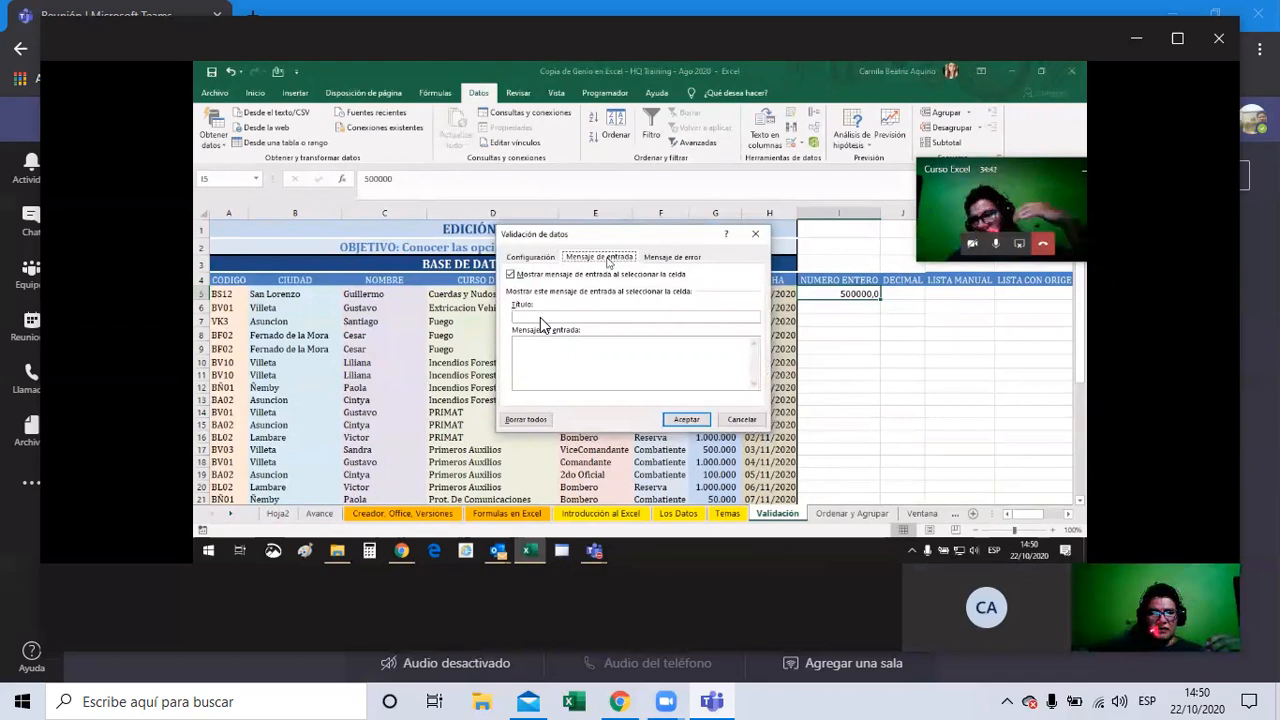
left_click(557, 315)
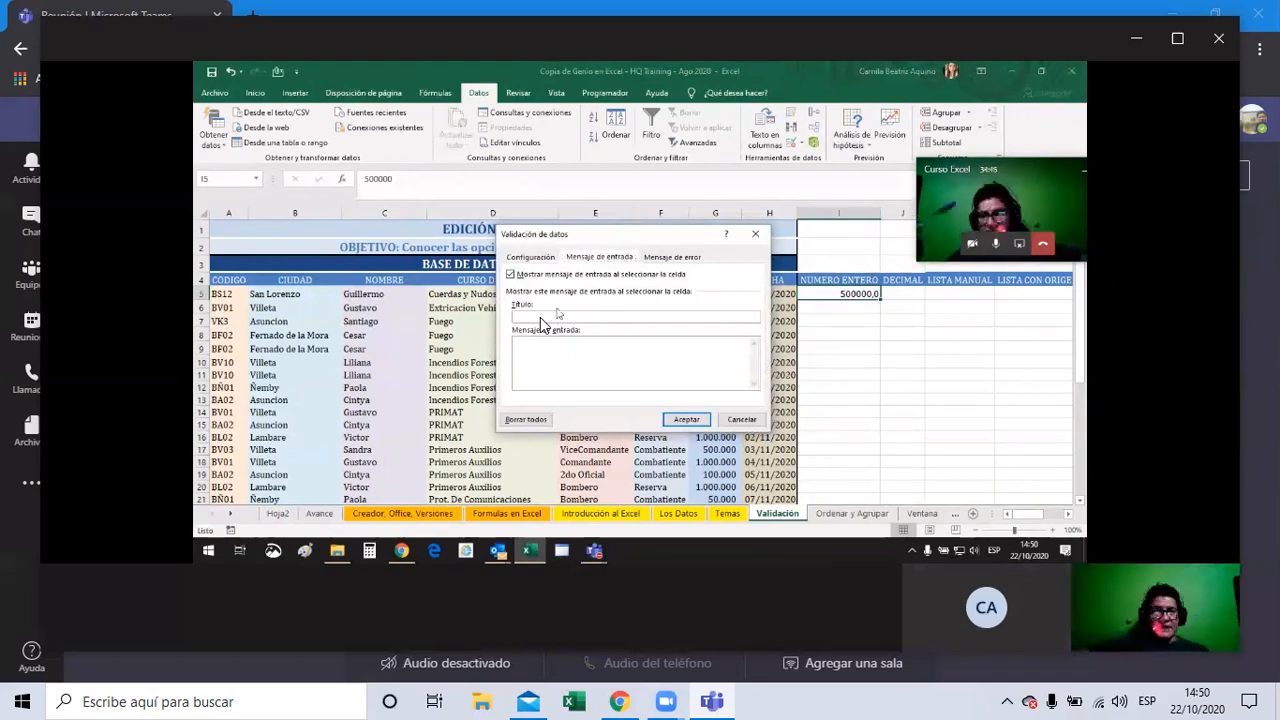
type("H")
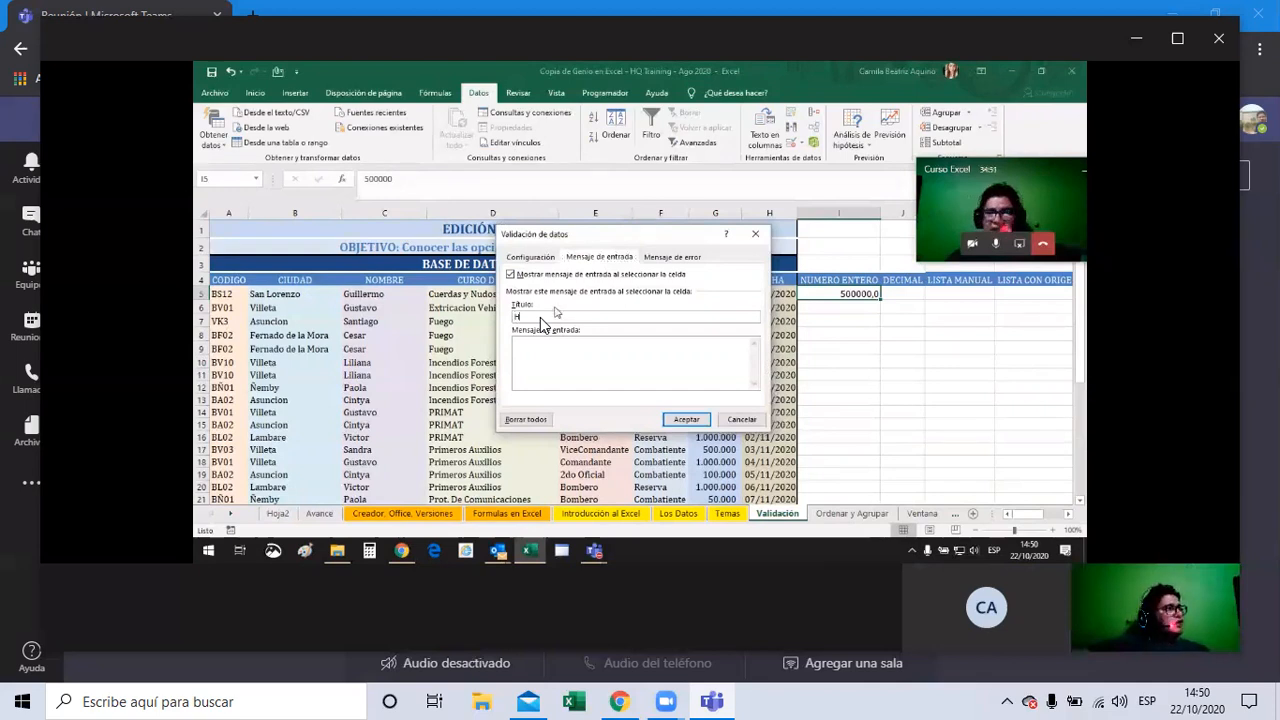
type("ola")
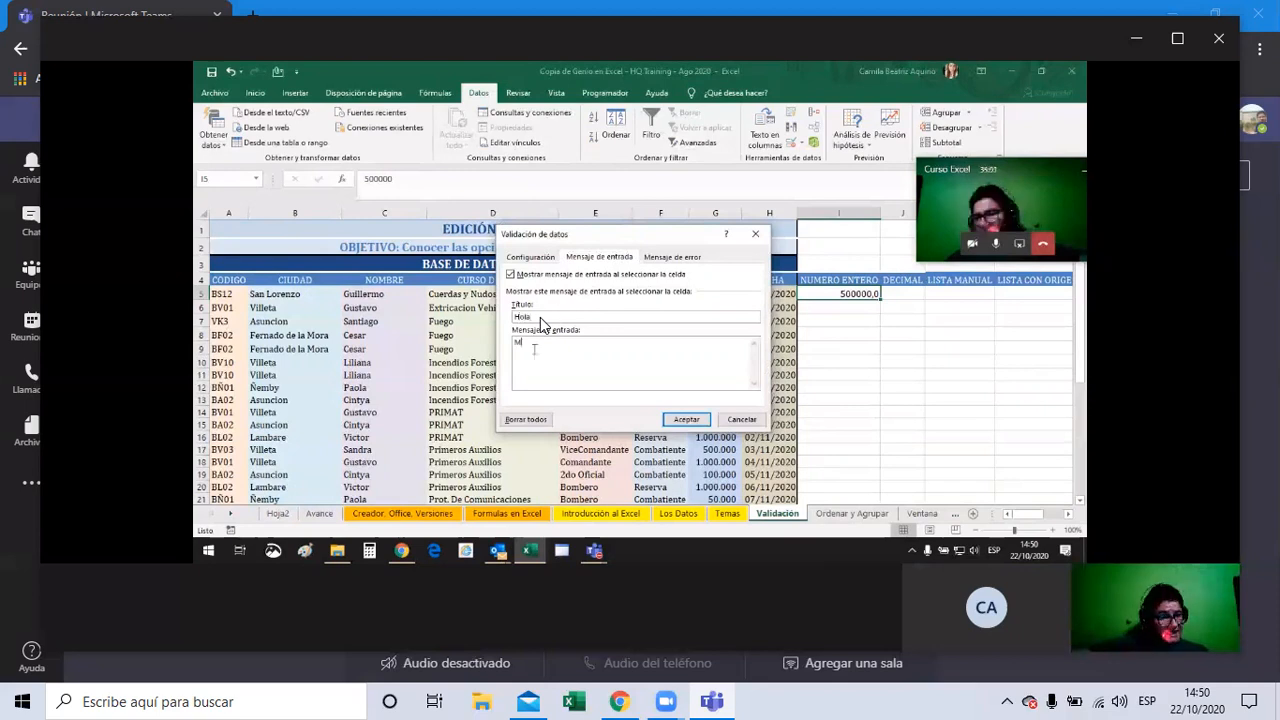
type("inimo 5")
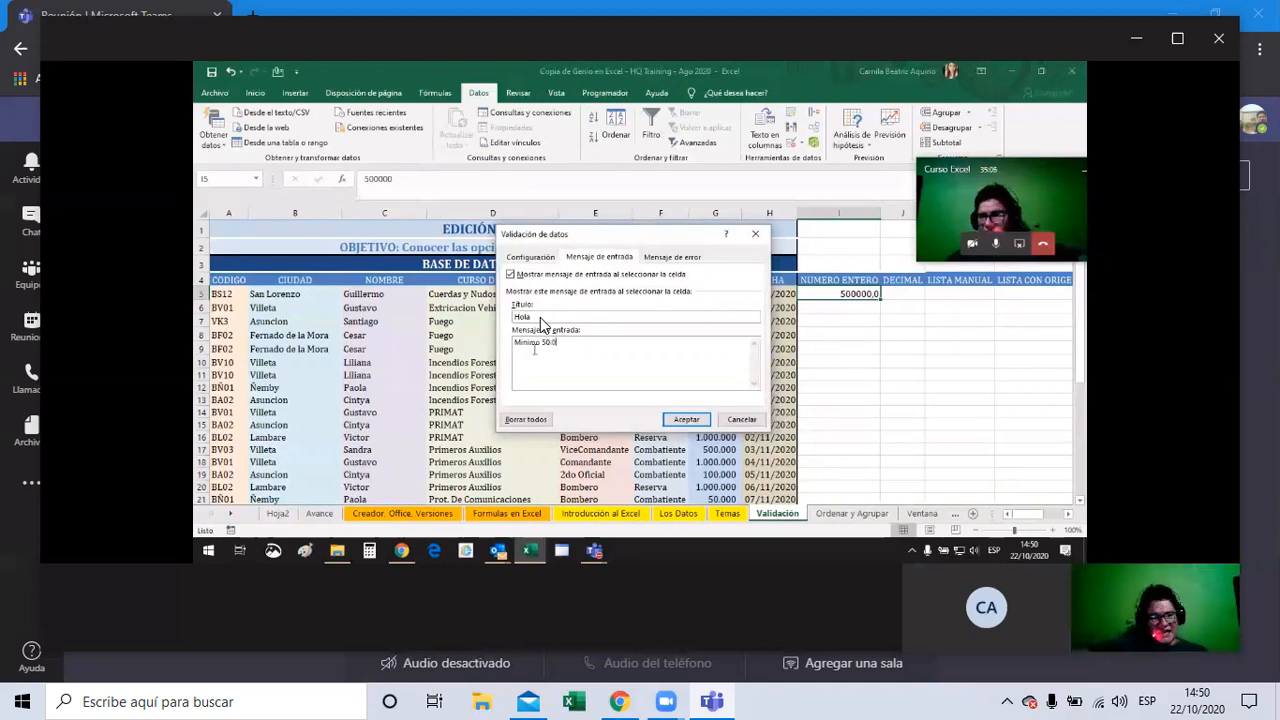
type("0.0")
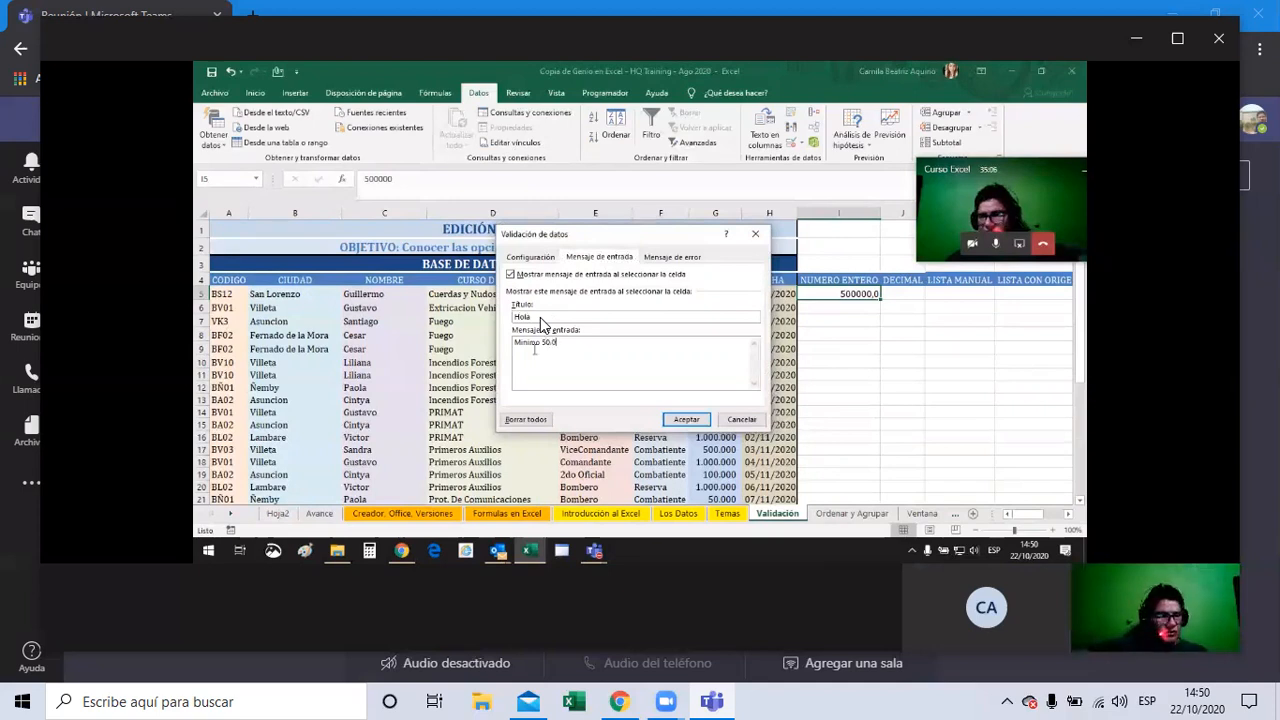
type("00 max")
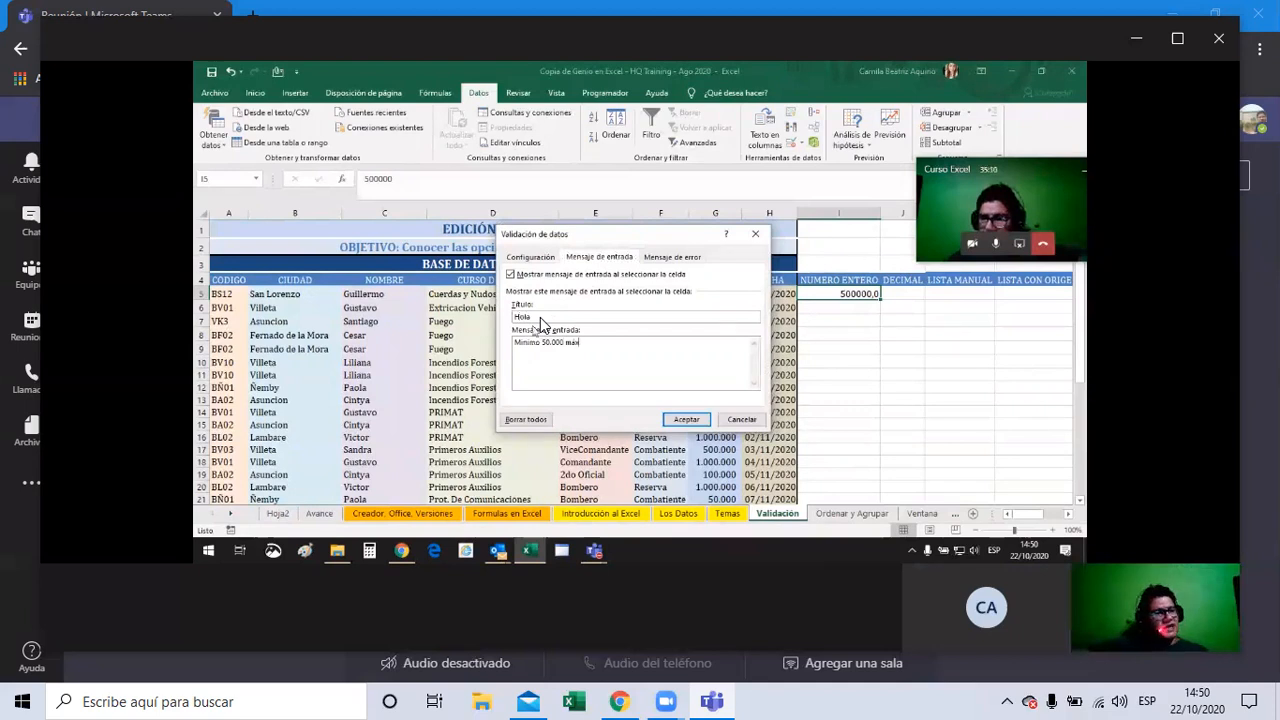
type(". 1.")
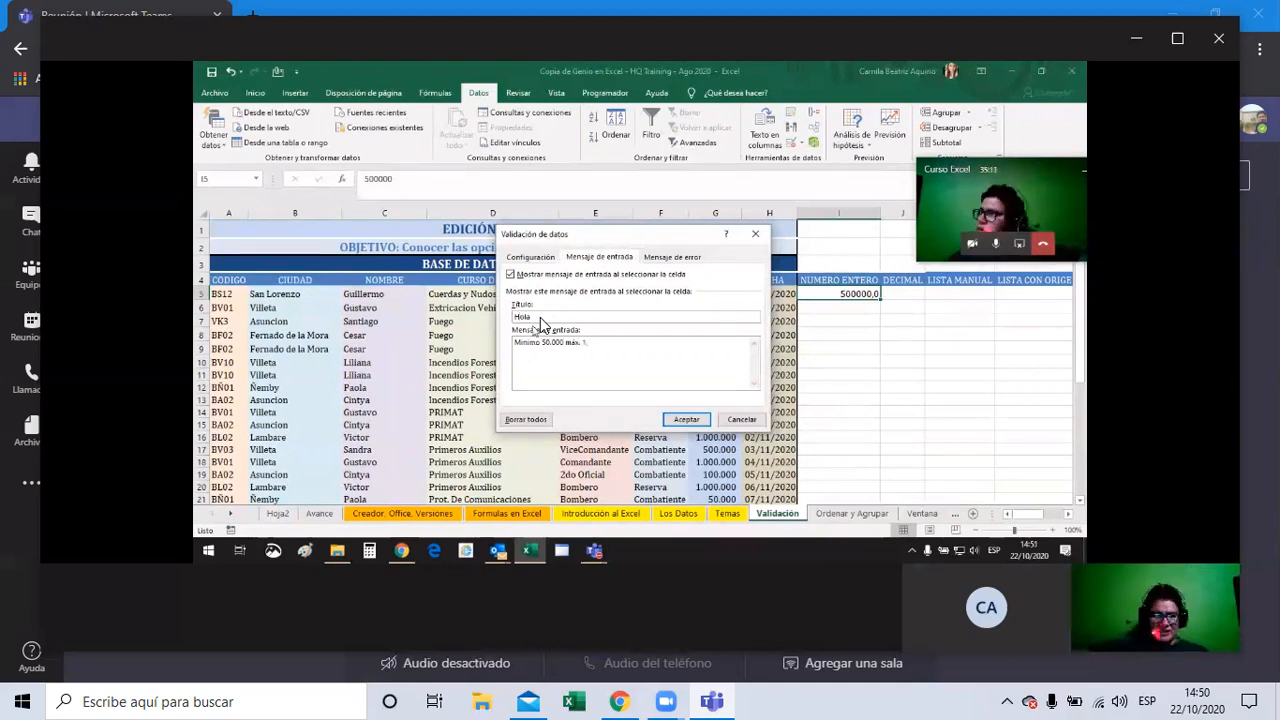
type("000.000")
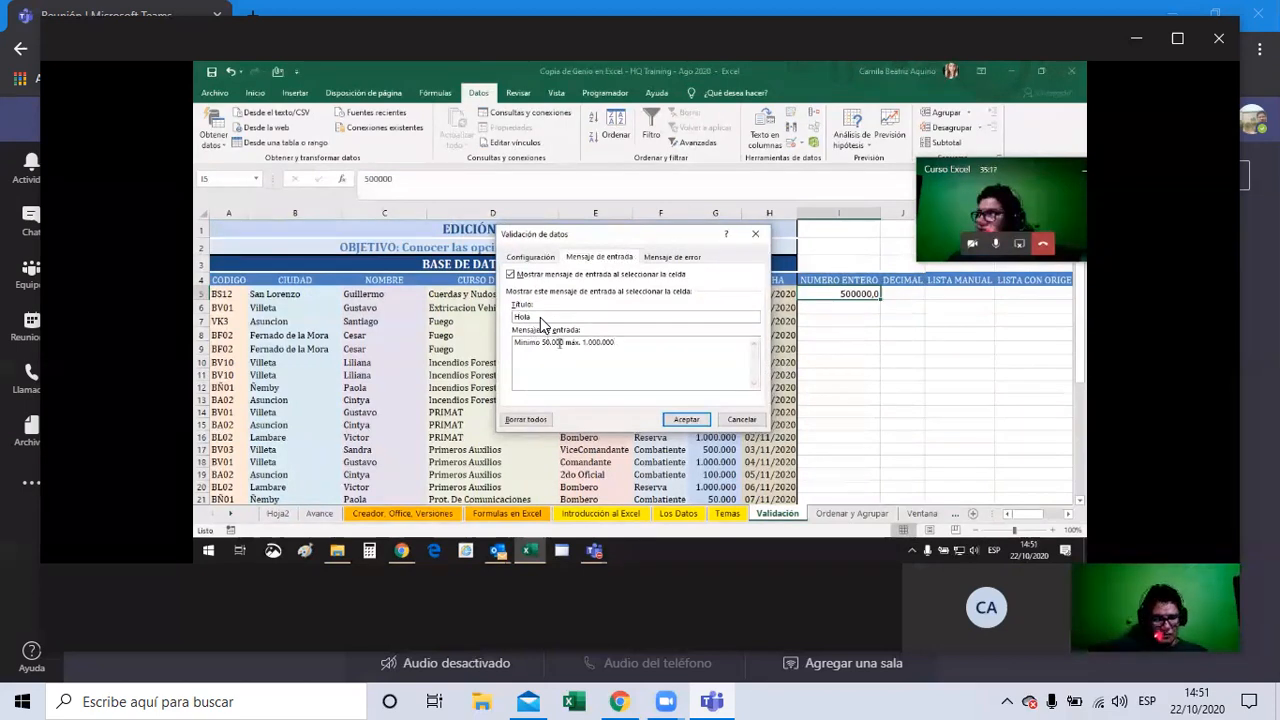
key("Return")
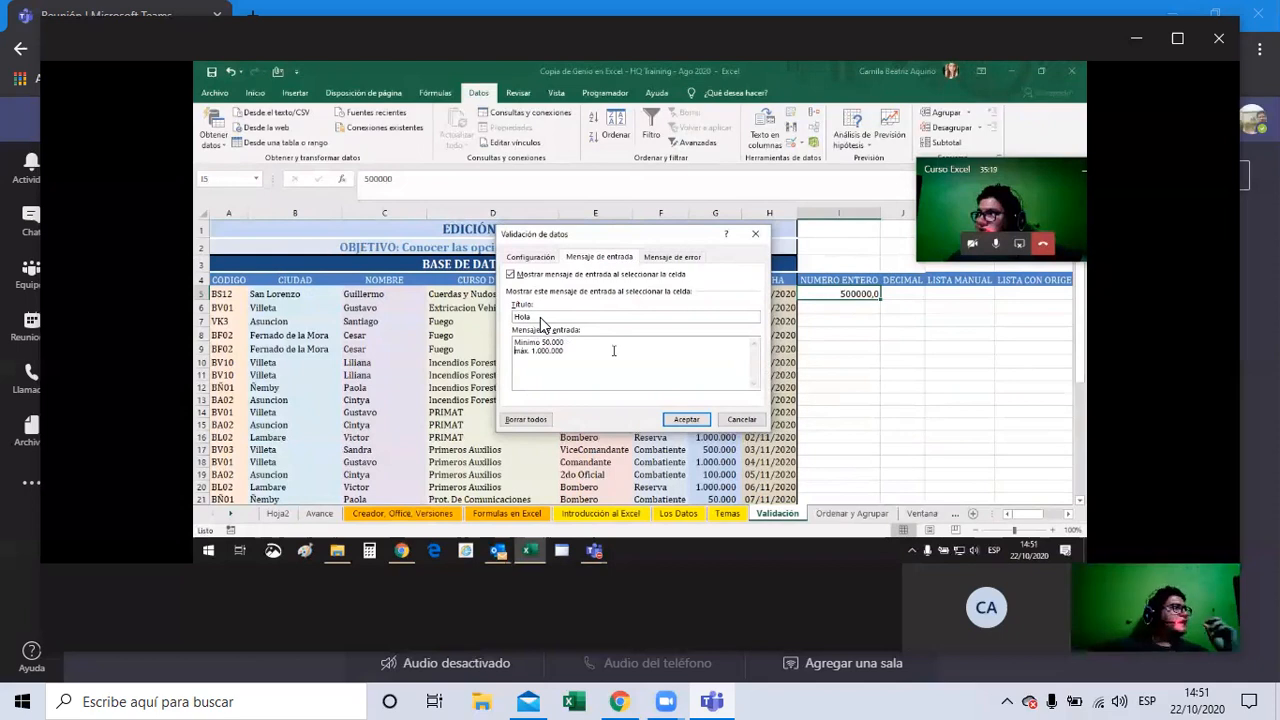
key("Return")
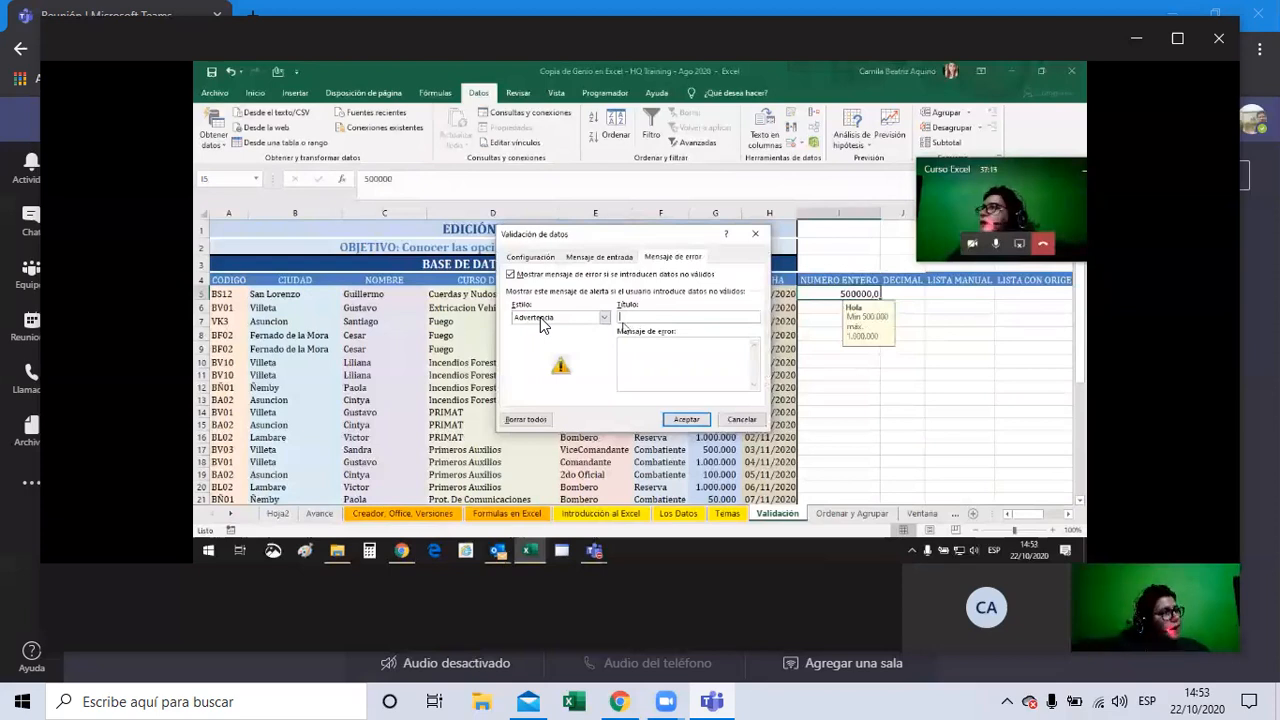
- Set the Advertencia error alert for I5 with title "Error" and message lines "Monto invalido", "min 500.000" and "max 1.000.000"
type("Error")
left_click(675, 360)
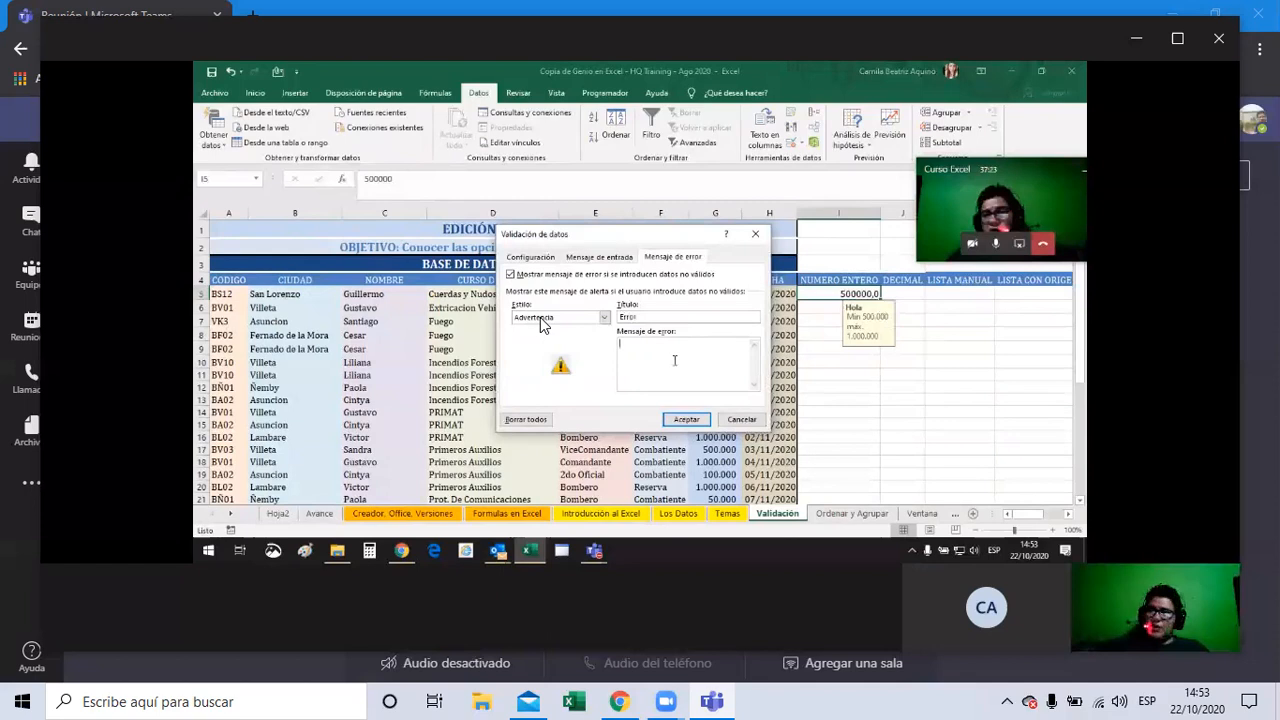
type("Monto")
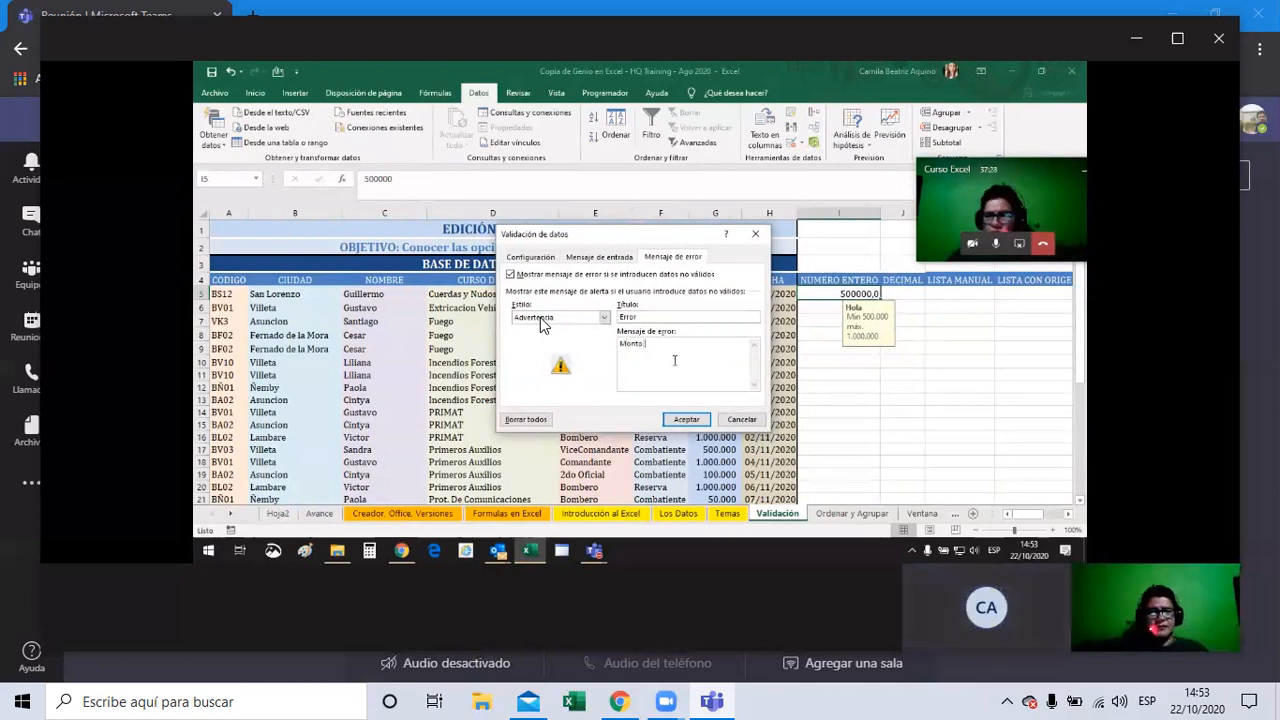
type(" in")
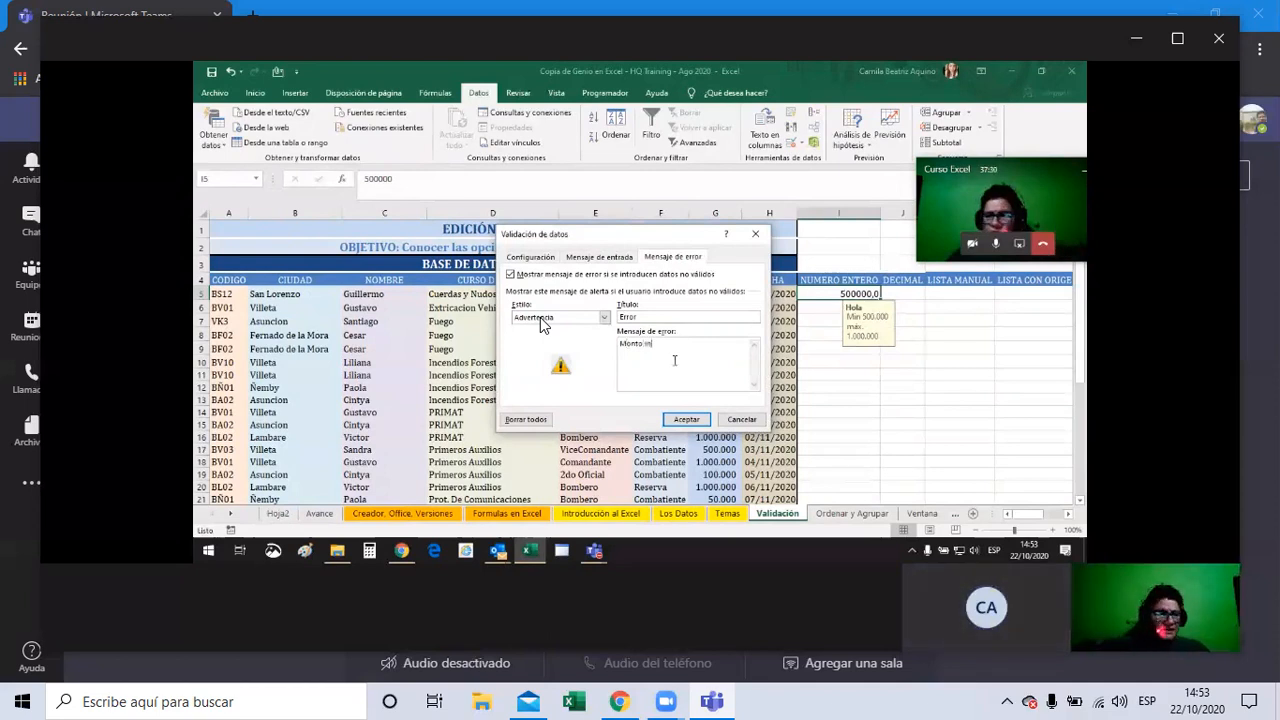
type("valido")
key("Return")
type("min")
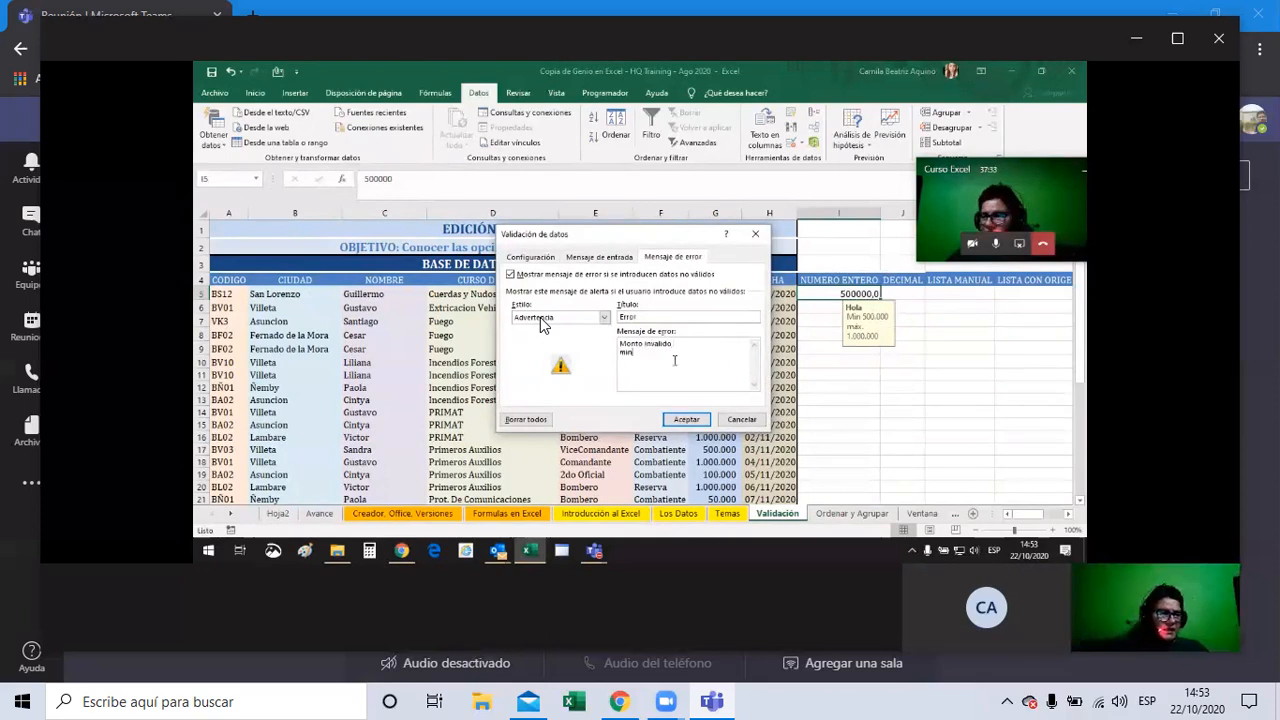
type(" 500.000")
key("Return")
type("max 1.000.000")
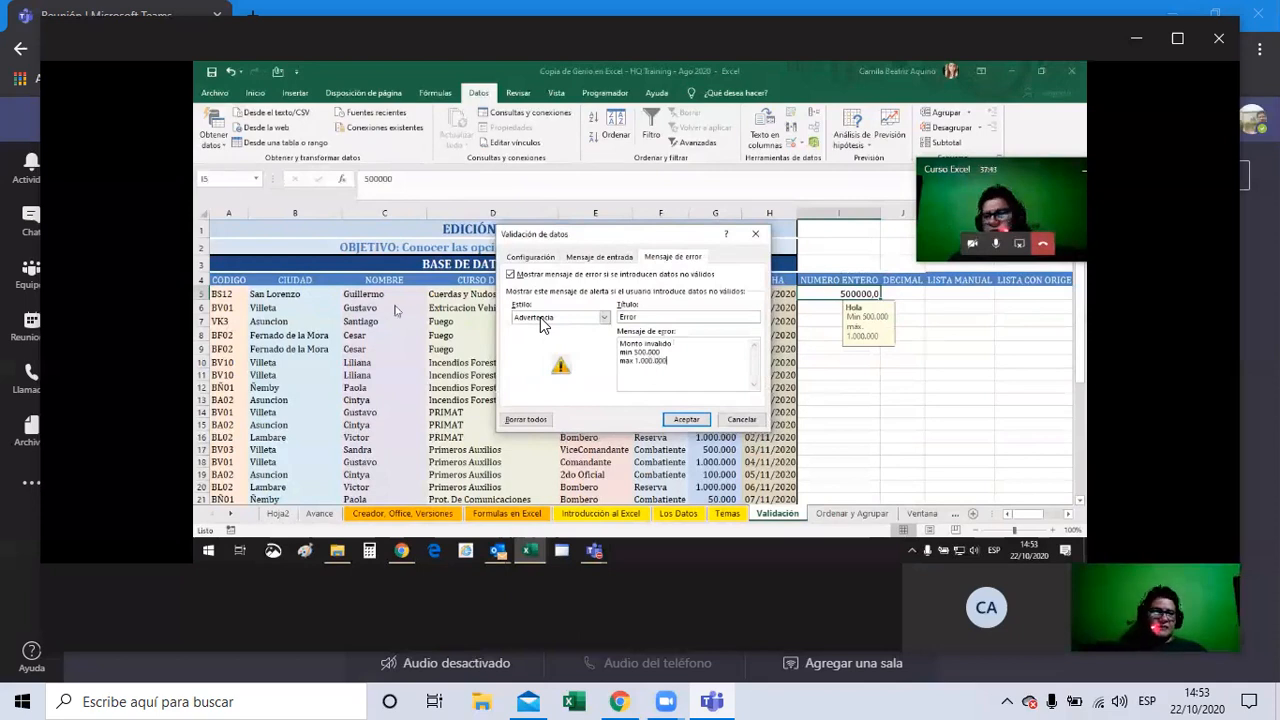
left_click(686, 419)
- Try to enter 450000 in cell I5 to test the custom error alert
type("45000")
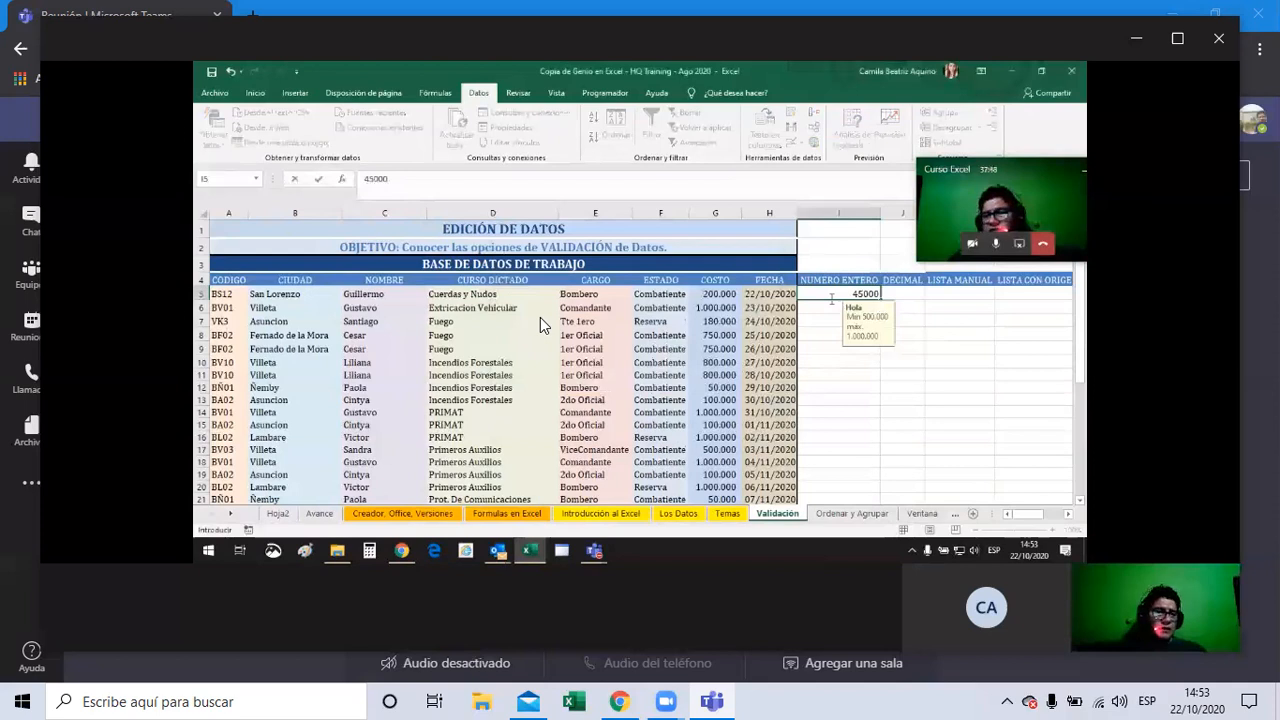
type("0")
key("Return")
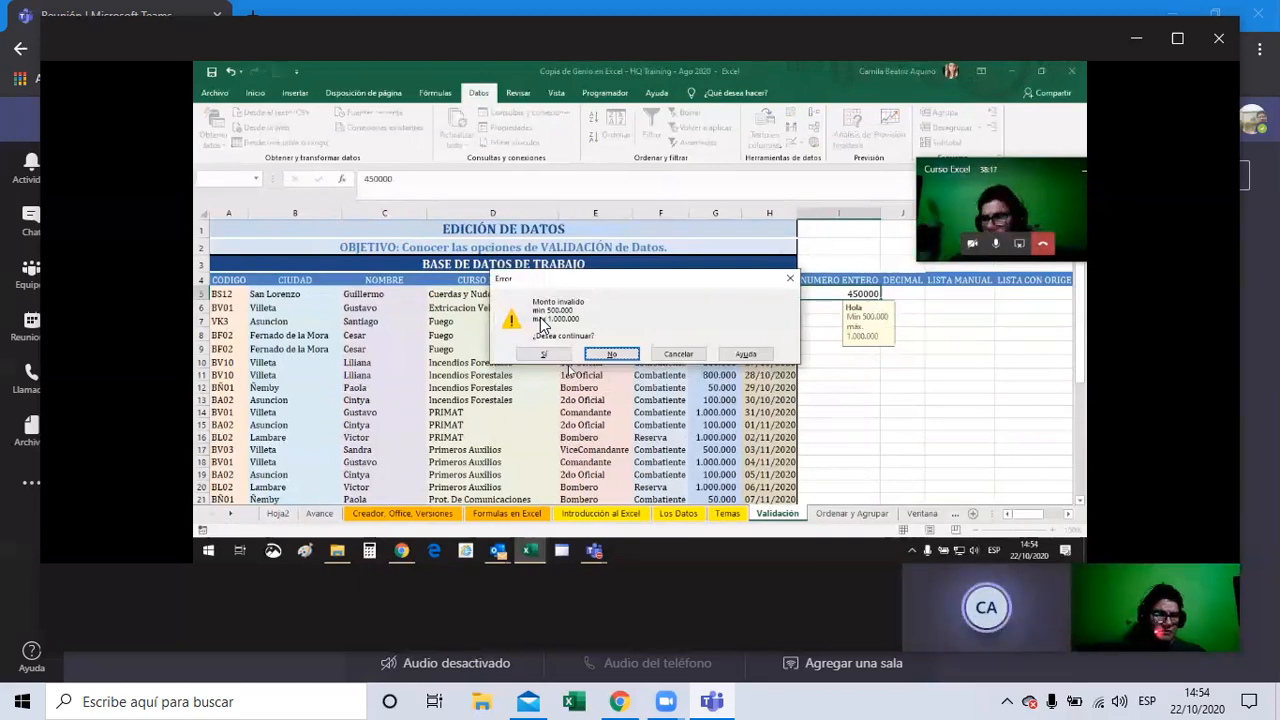
- Decline the warning alert for 450000 in I5 and retry the entry against the information-style alert
key("Tab")
key("shift+Tab")
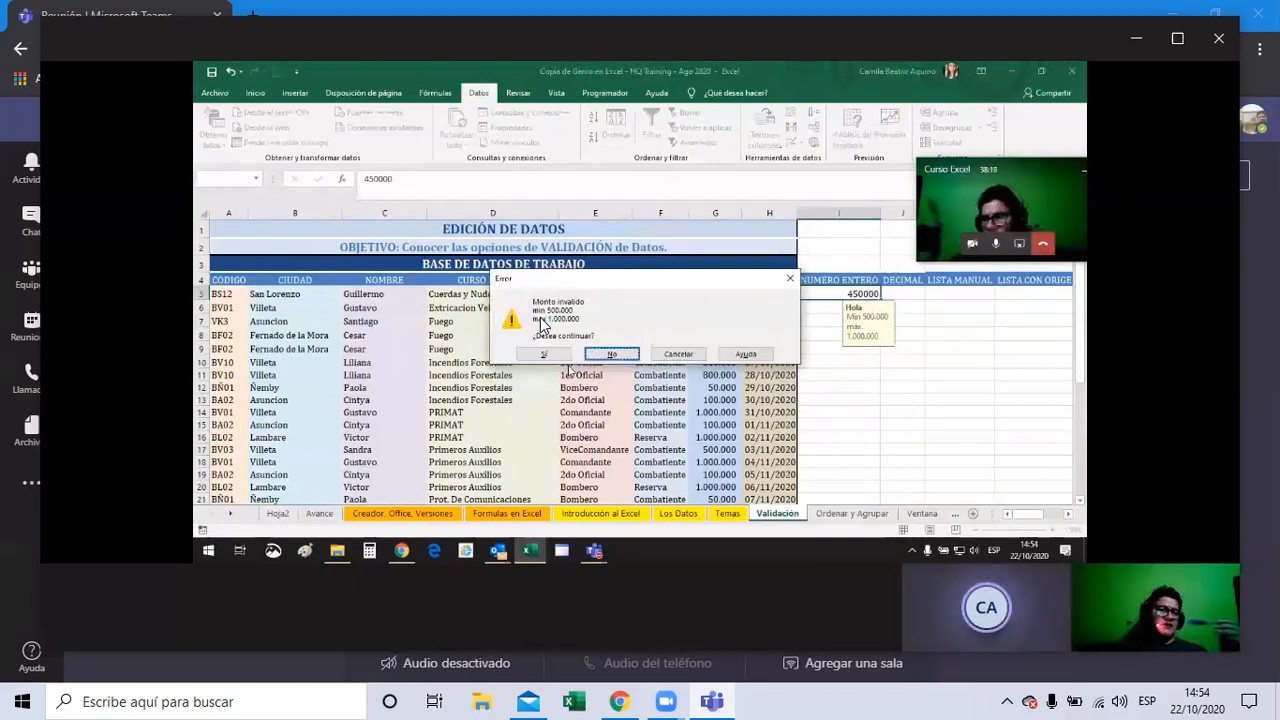
key("Return")
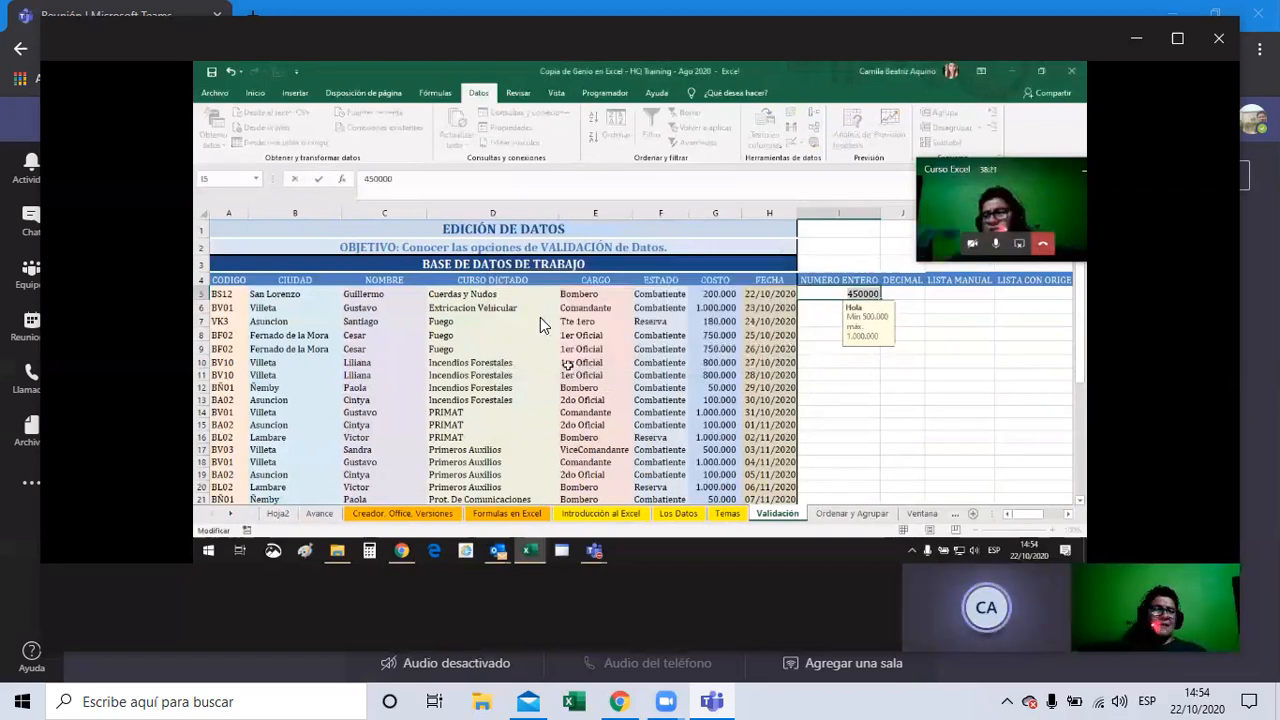
key("Return")
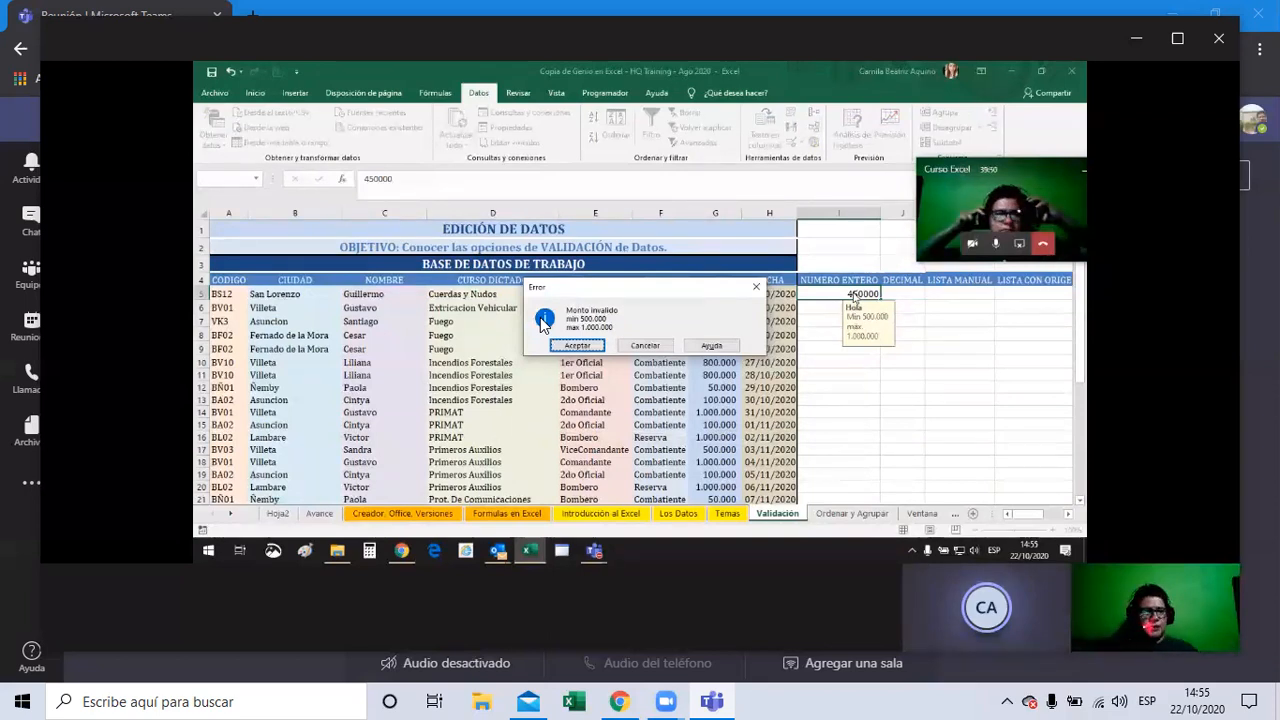
left_click(757, 289)
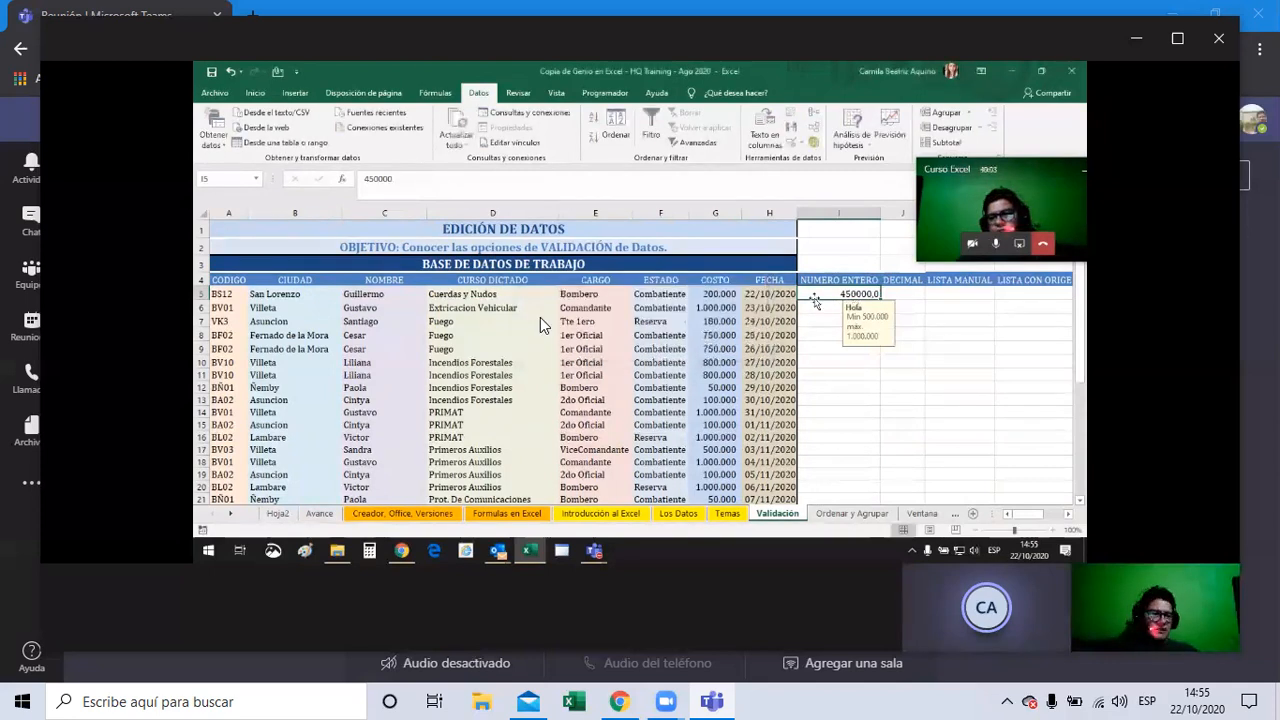
key("Return")
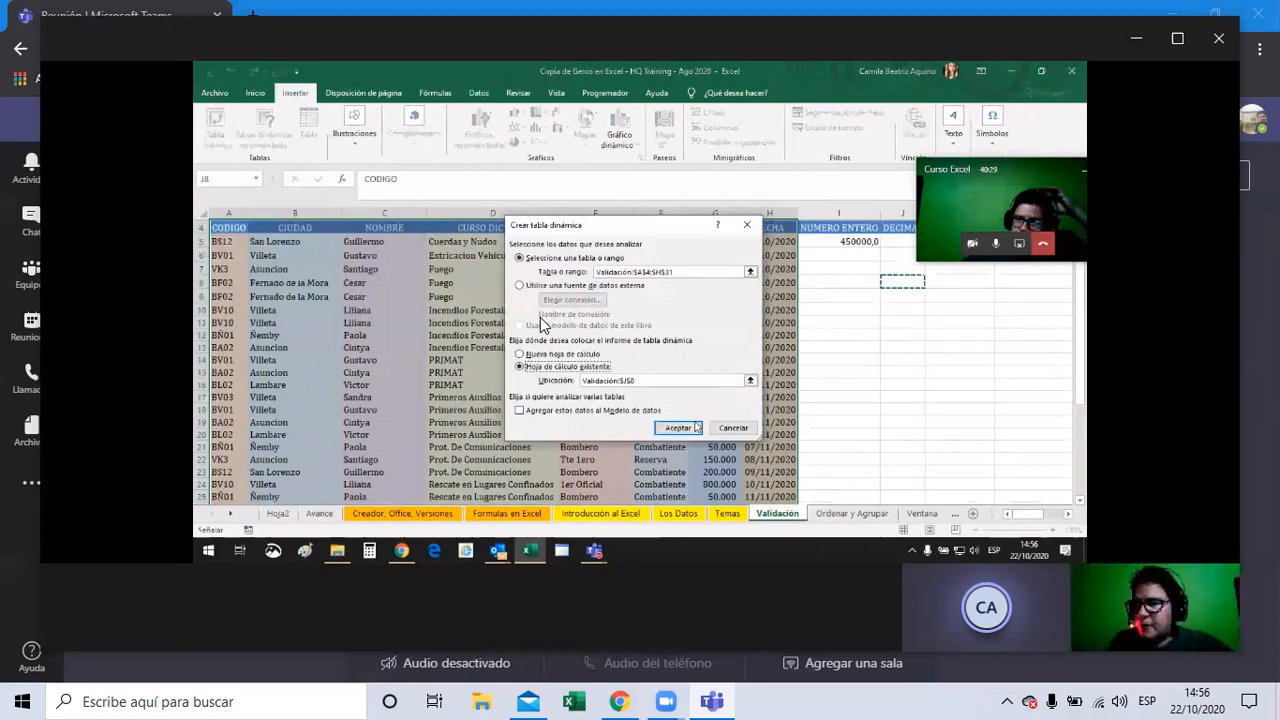
- Create a pivot table from range A4:H31 at cell J8 of the existing Validación sheet
left_click(697, 428)
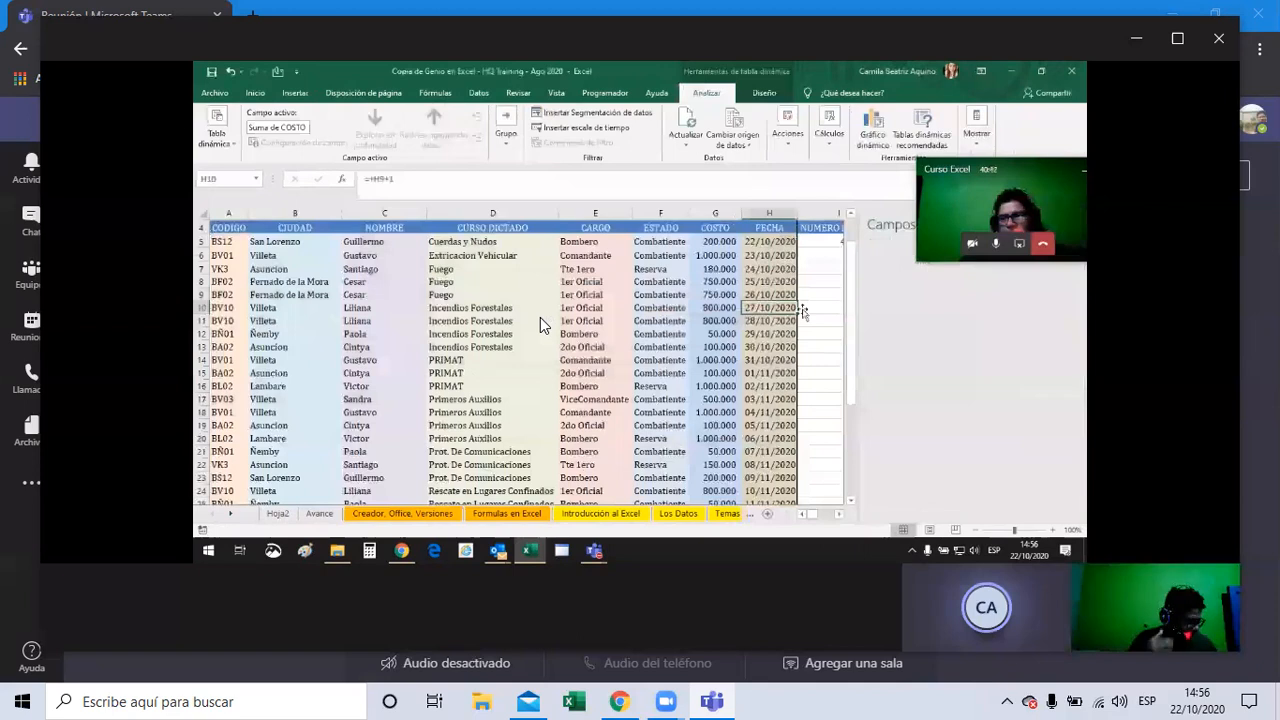
left_click(806, 310)
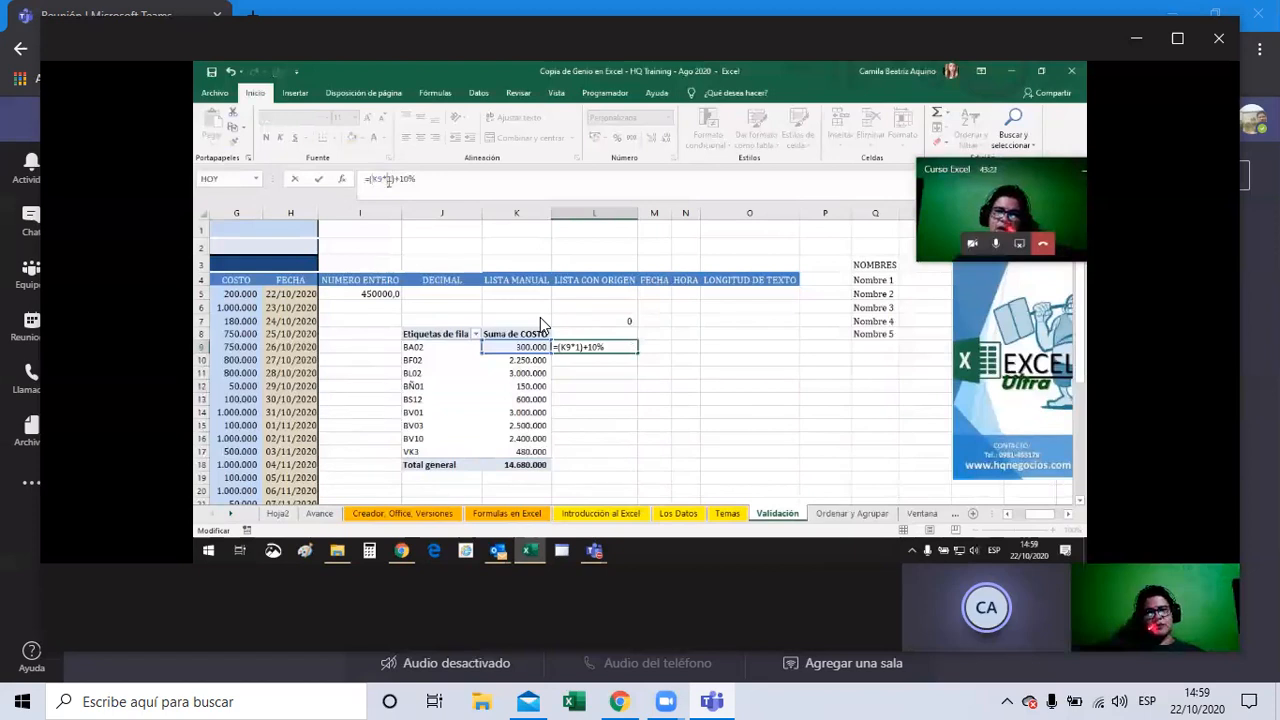
- Correct the formula in L9 to =K9*(1+10%) and fill it down alongside the pivot table
type("(1)")
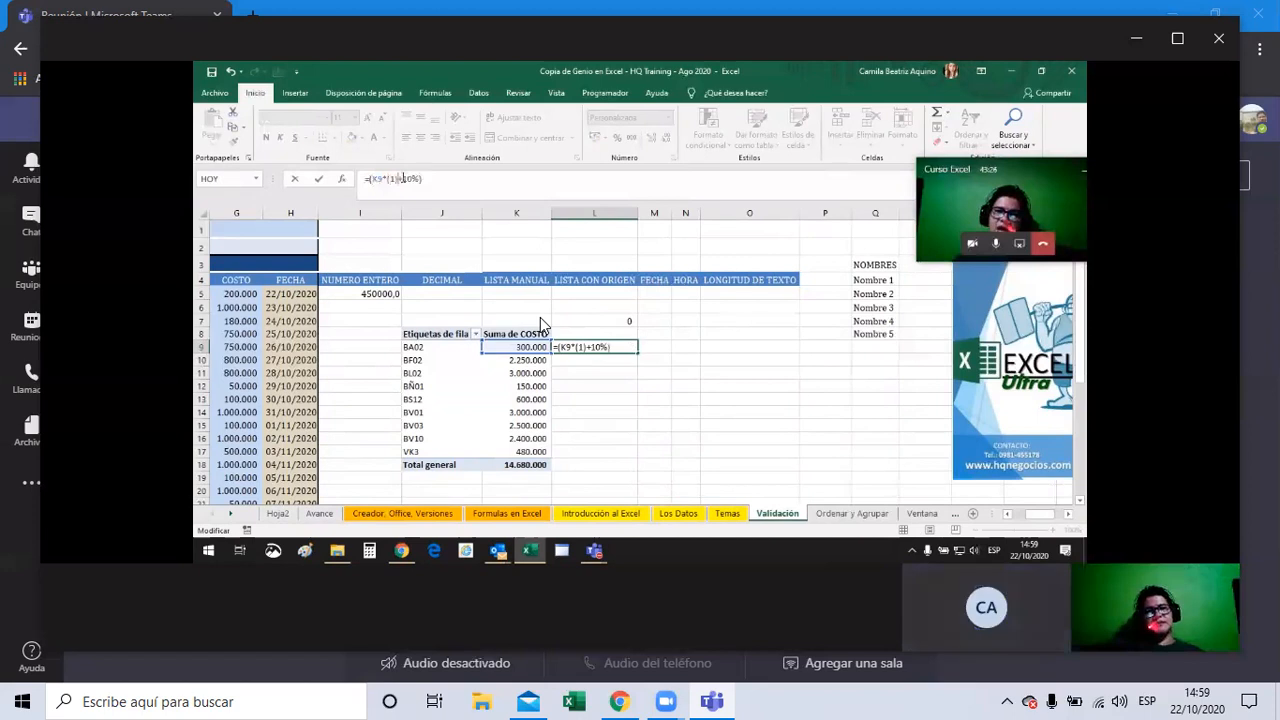
key("BackSpace")
left_click(372, 179)
key("BackSpace")
left_click(614, 345)
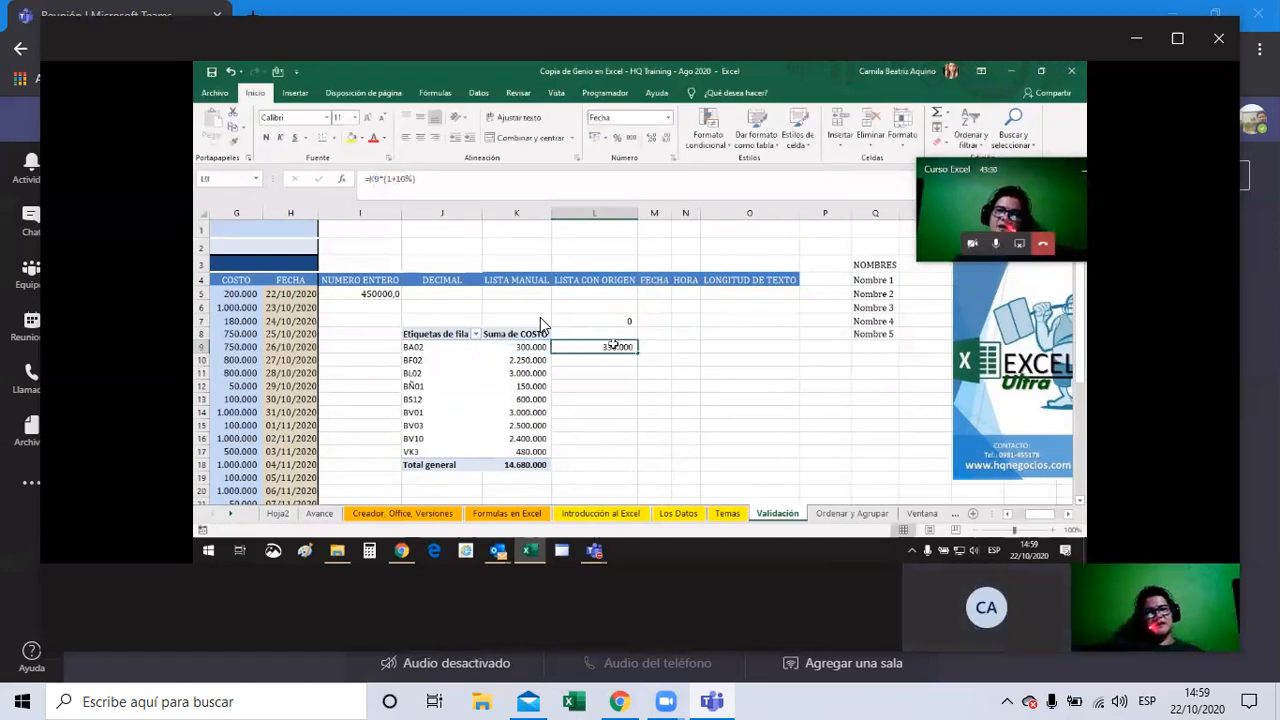
double_click(638, 353)
- Change the formula in L15 to =K15*(1-10%) and compare its result with the source amount in K15
left_click(596, 425)
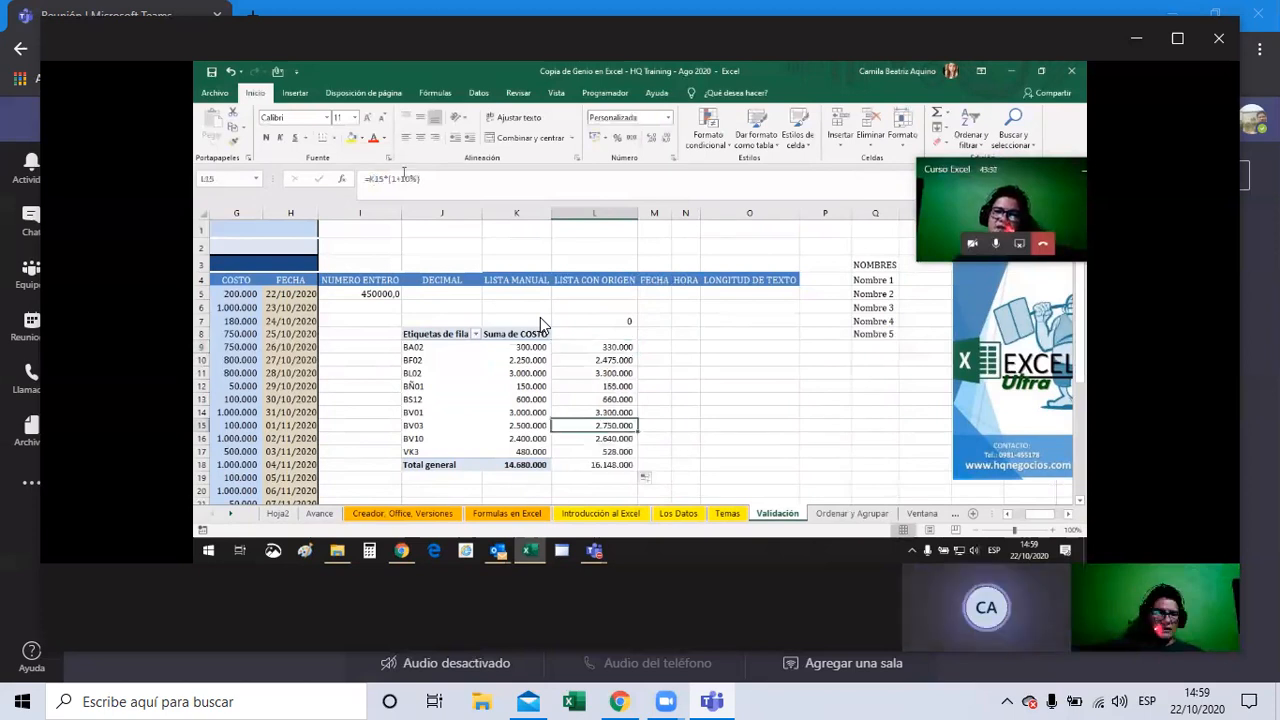
left_click(400, 180)
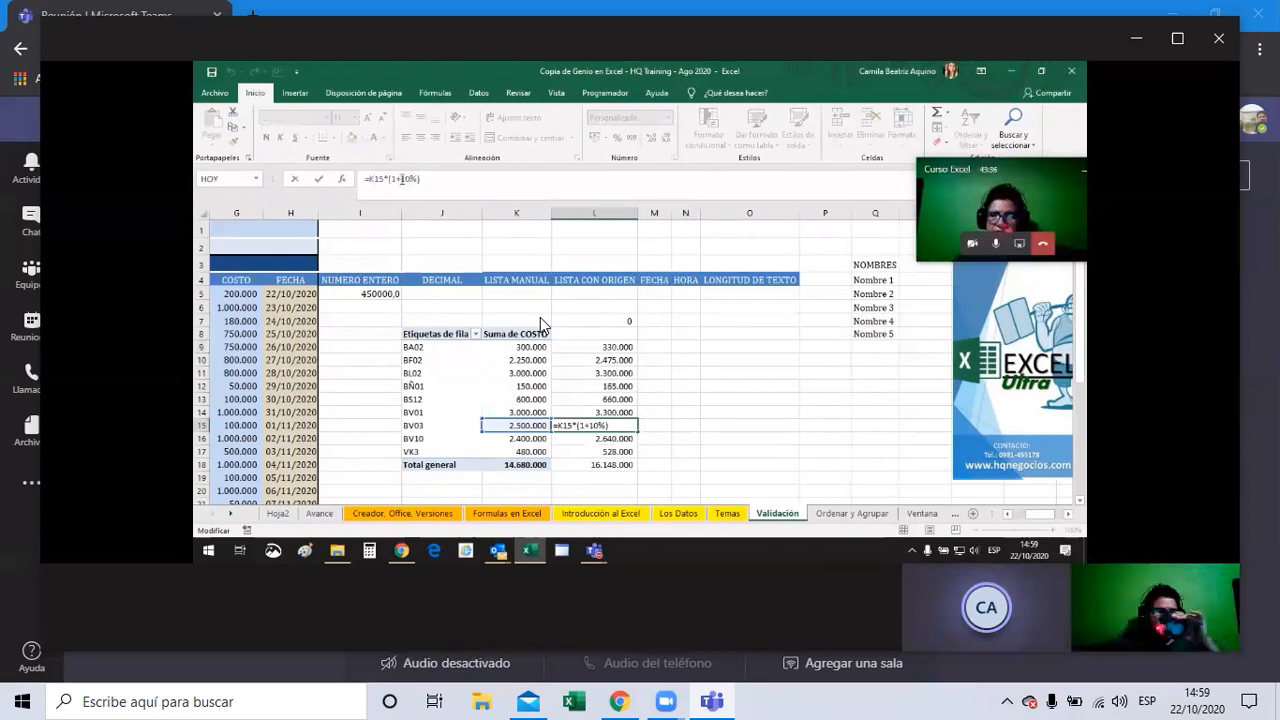
key("BackSpace")
type("-")
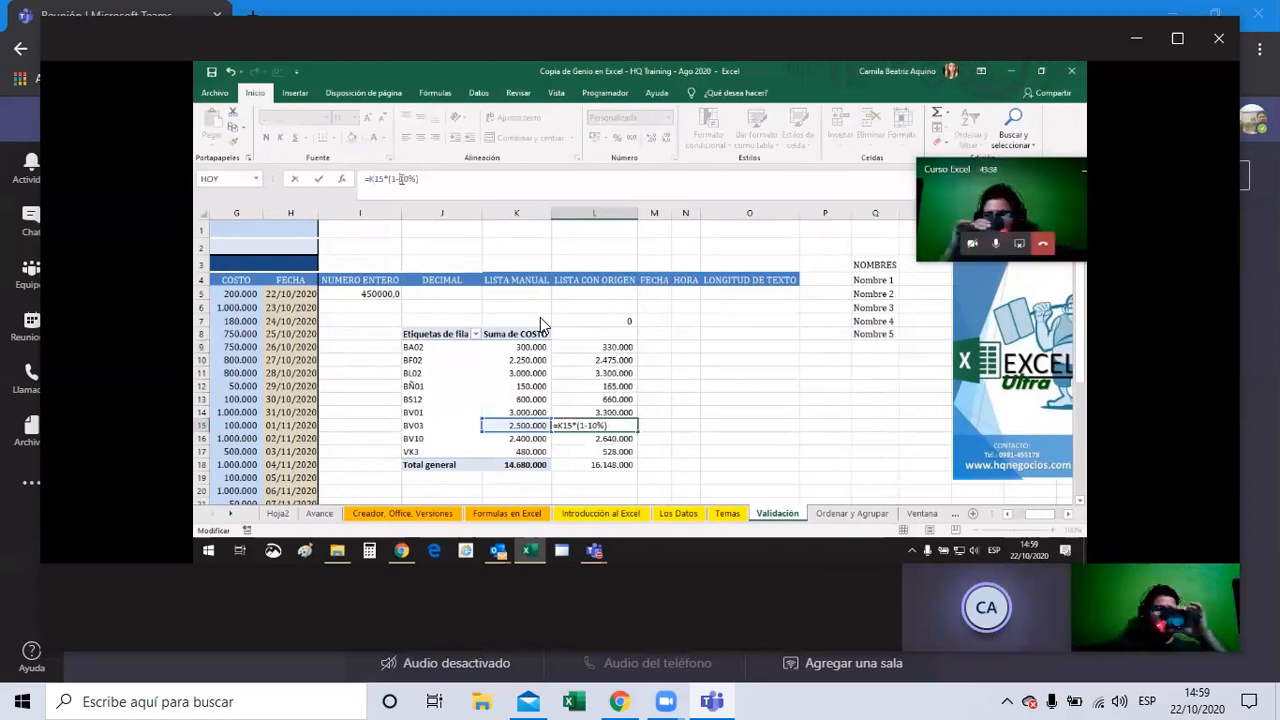
key("Return")
left_click(676, 425)
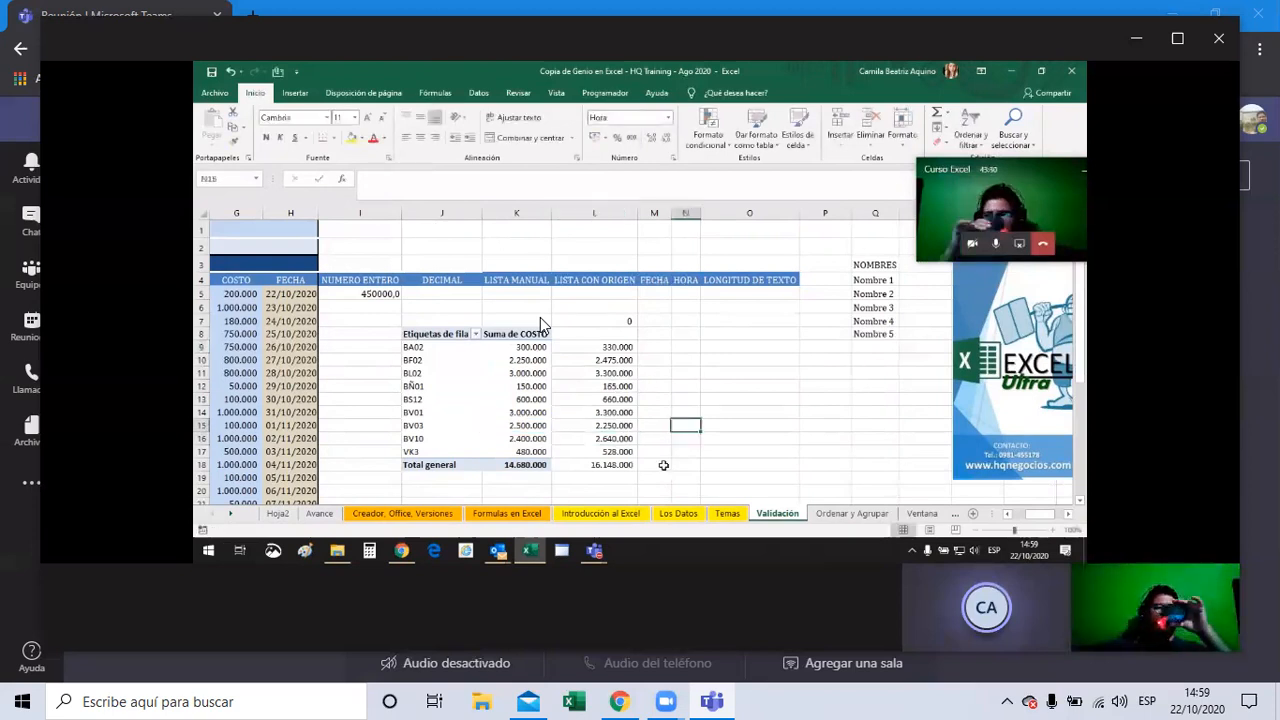
left_click_drag(600, 425, 528, 425)
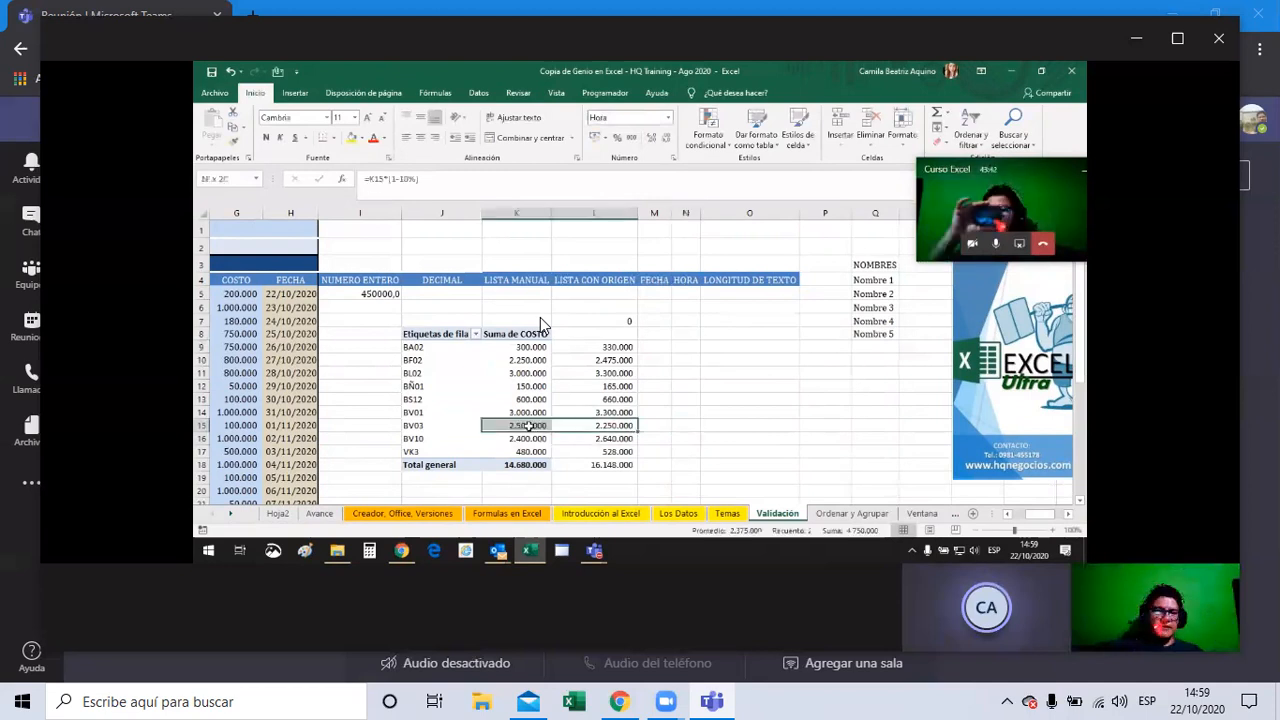
left_click(431, 178)
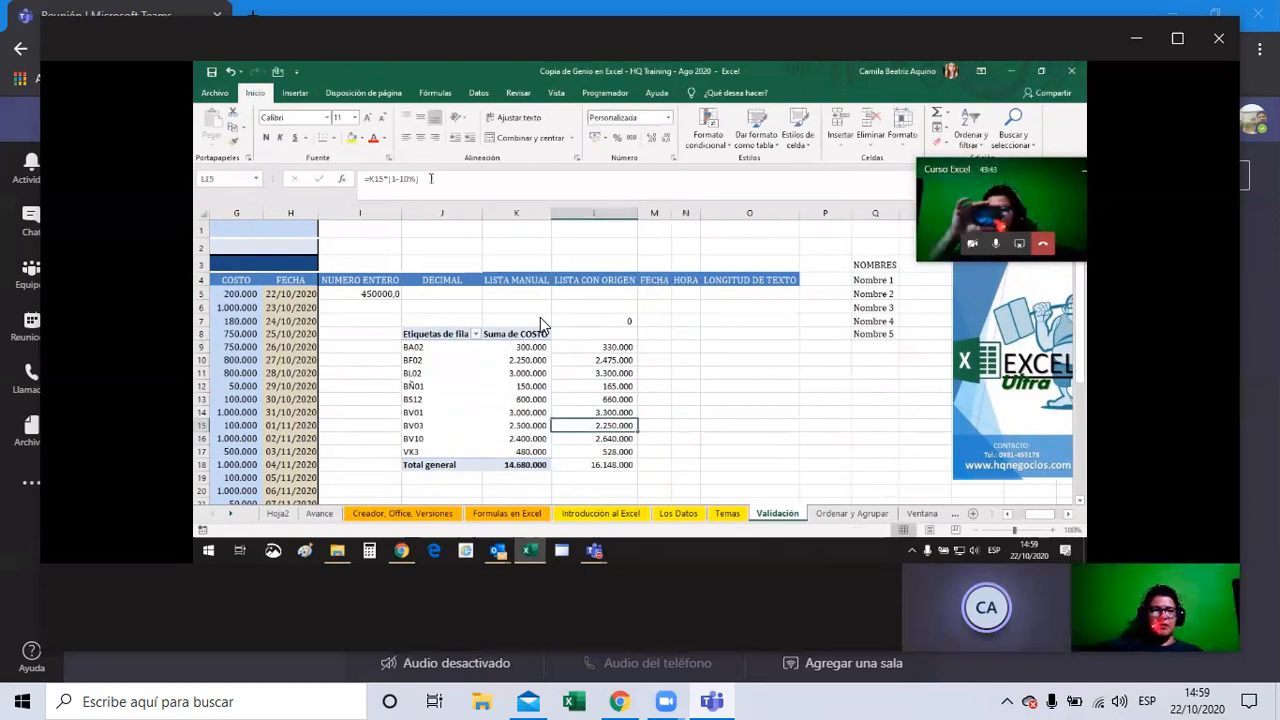
left_click(528, 424)
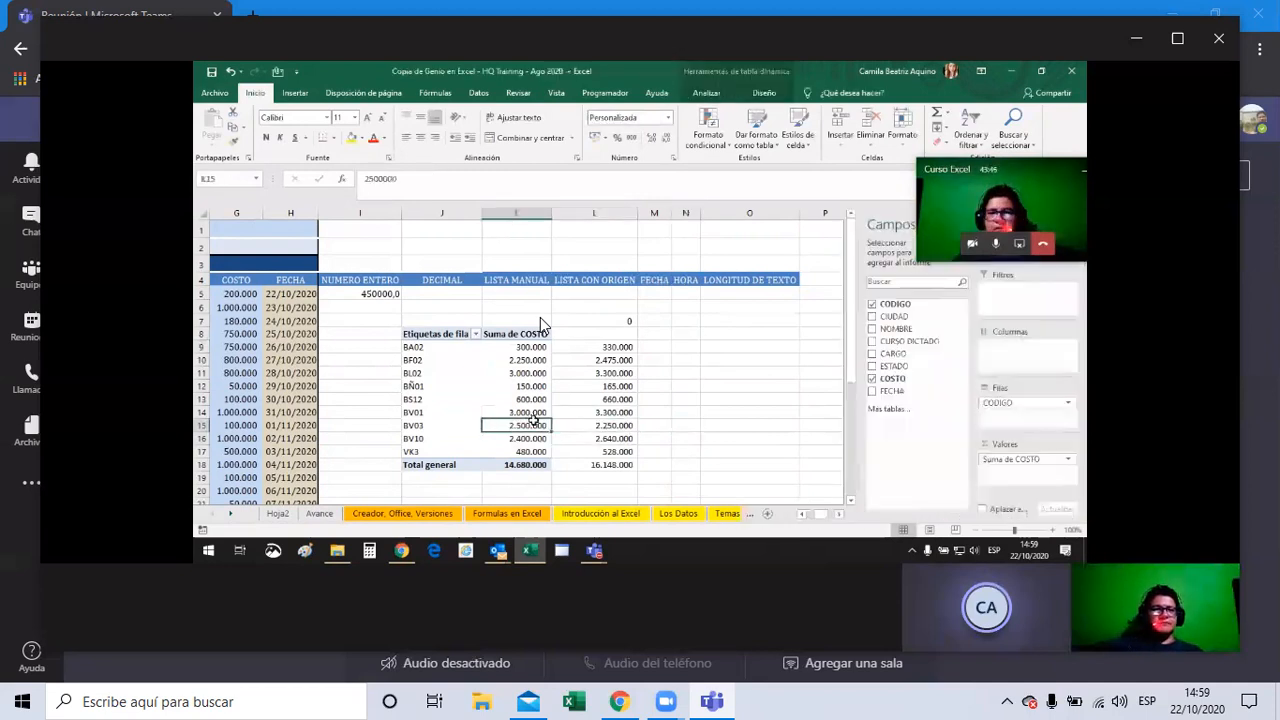
- Set the data validation criterion for cells L9:L17 to Personalizada and move the dialog clear of the data
left_click(630, 344)
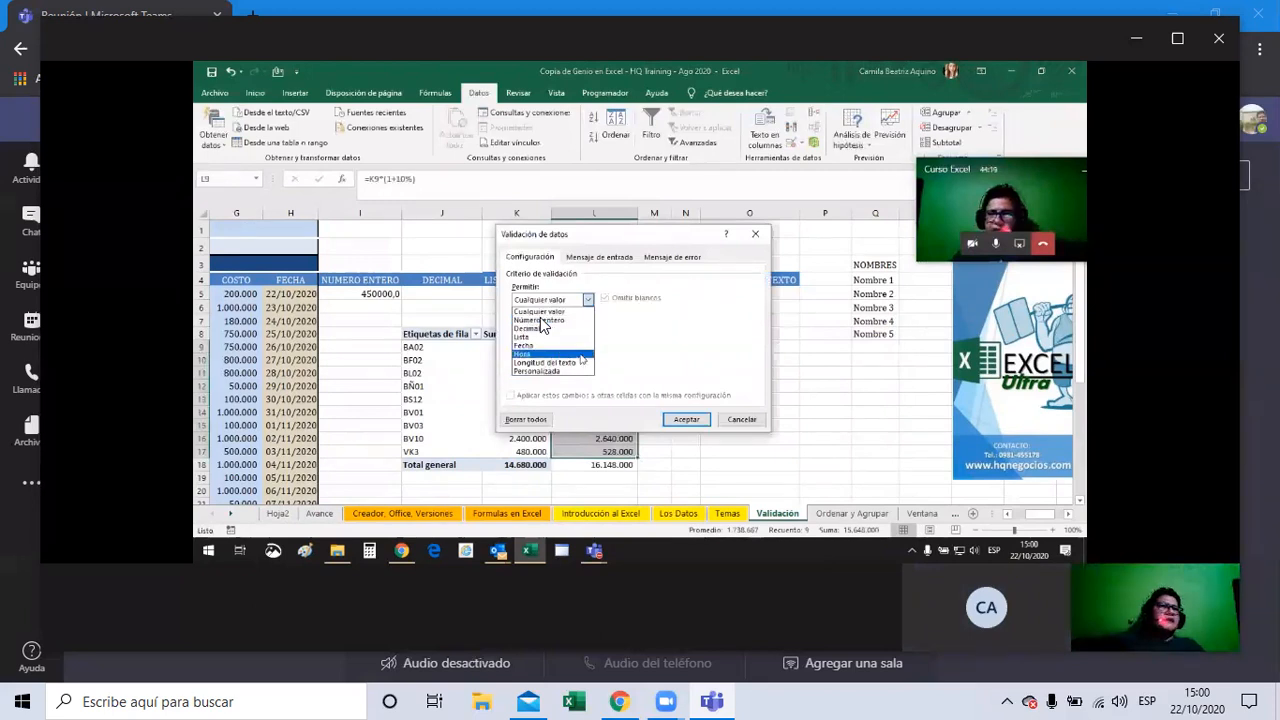
left_click(541, 321)
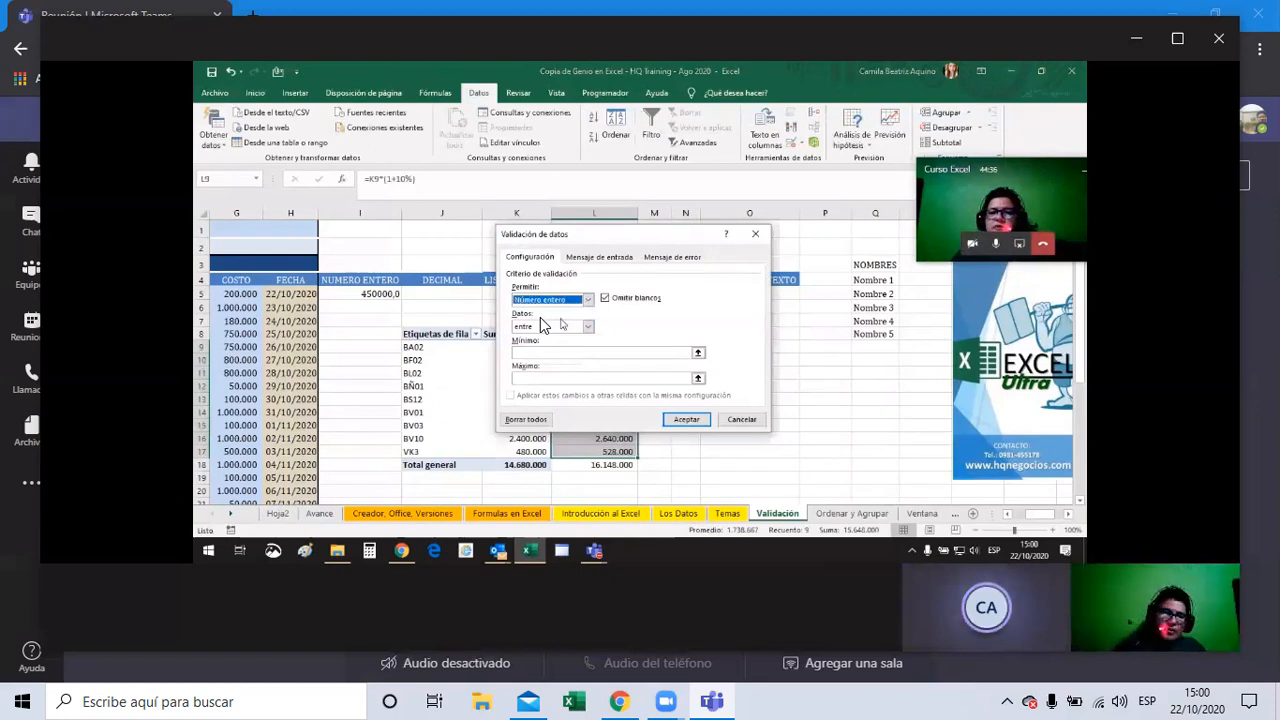
left_click(588, 299)
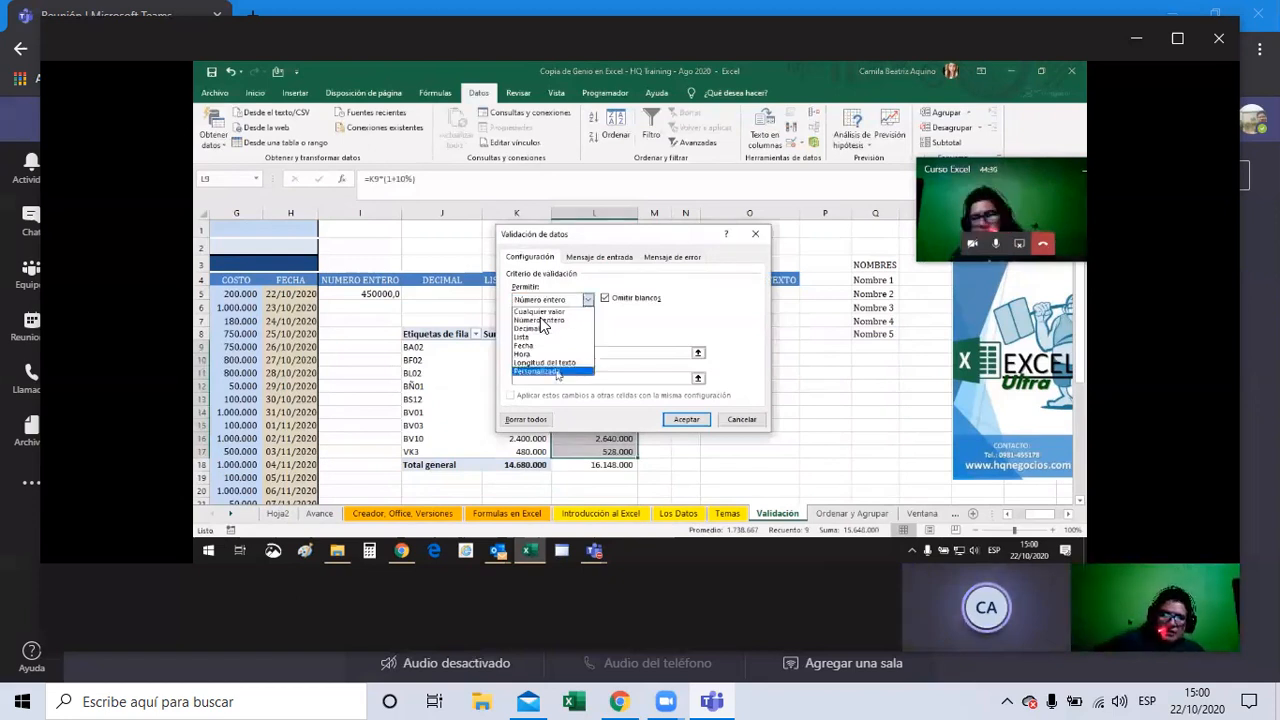
left_click(545, 366)
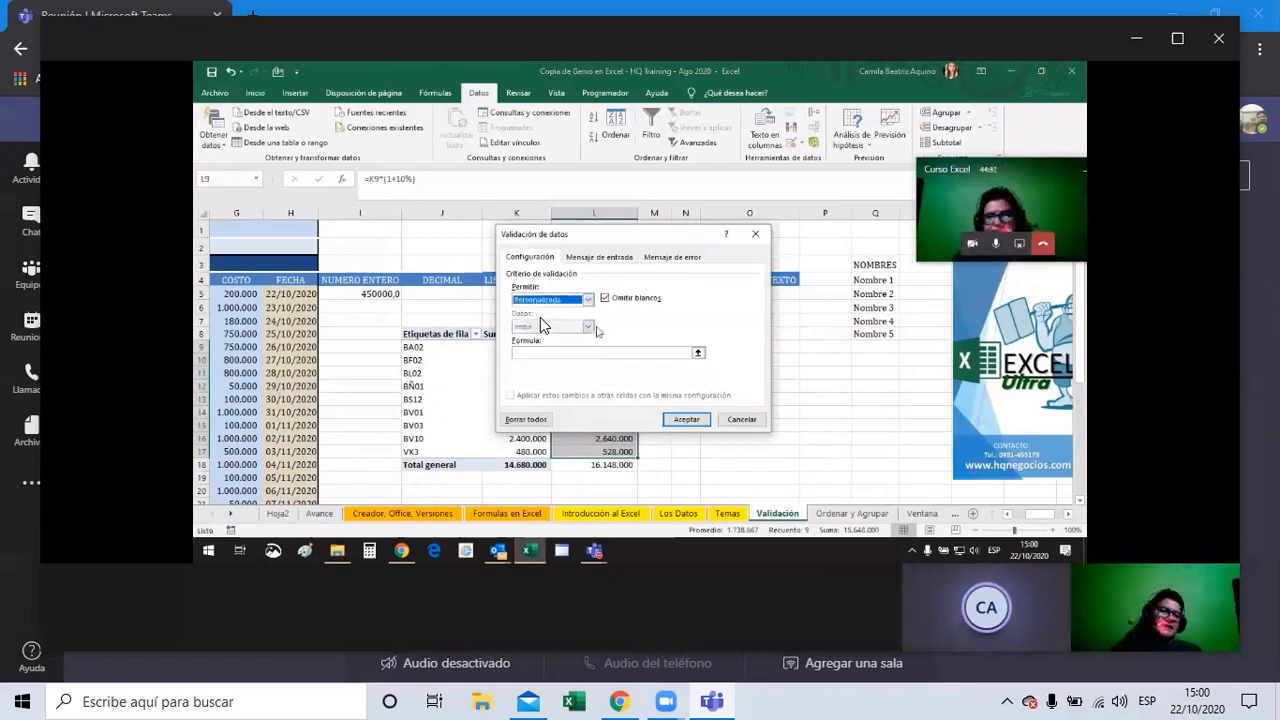
left_click(584, 352)
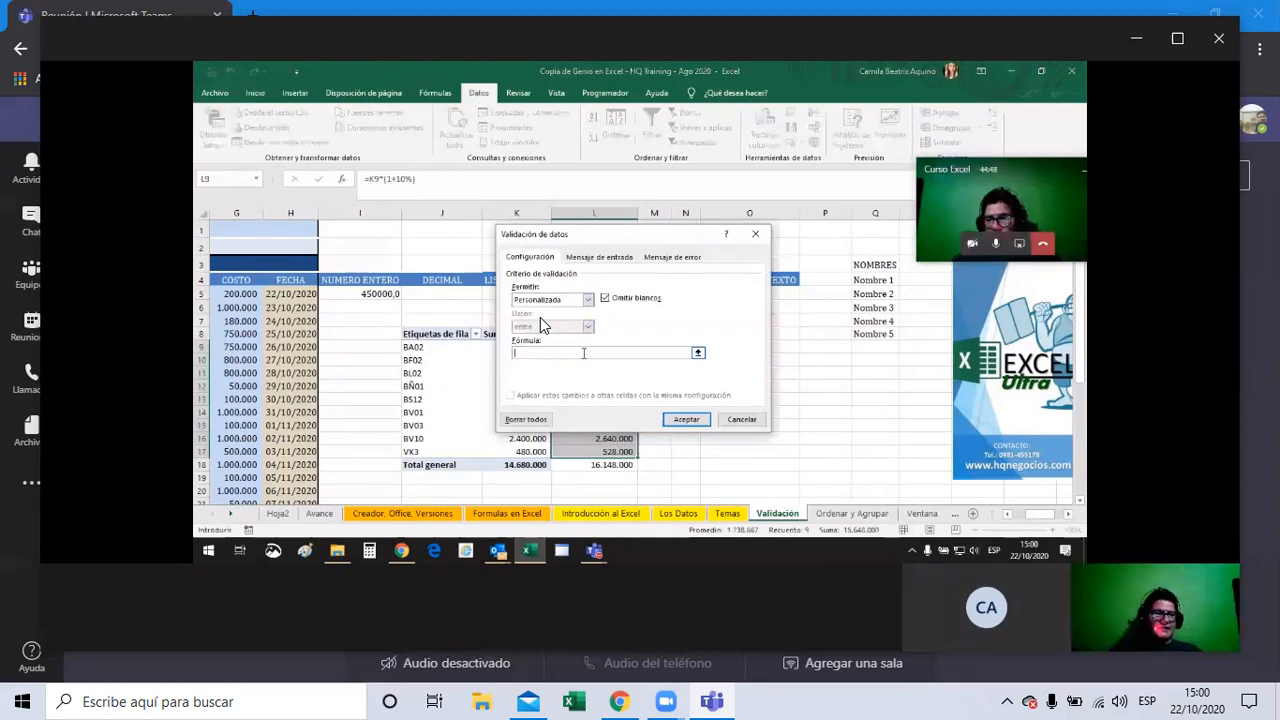
left_click_drag(600, 238, 756, 260)
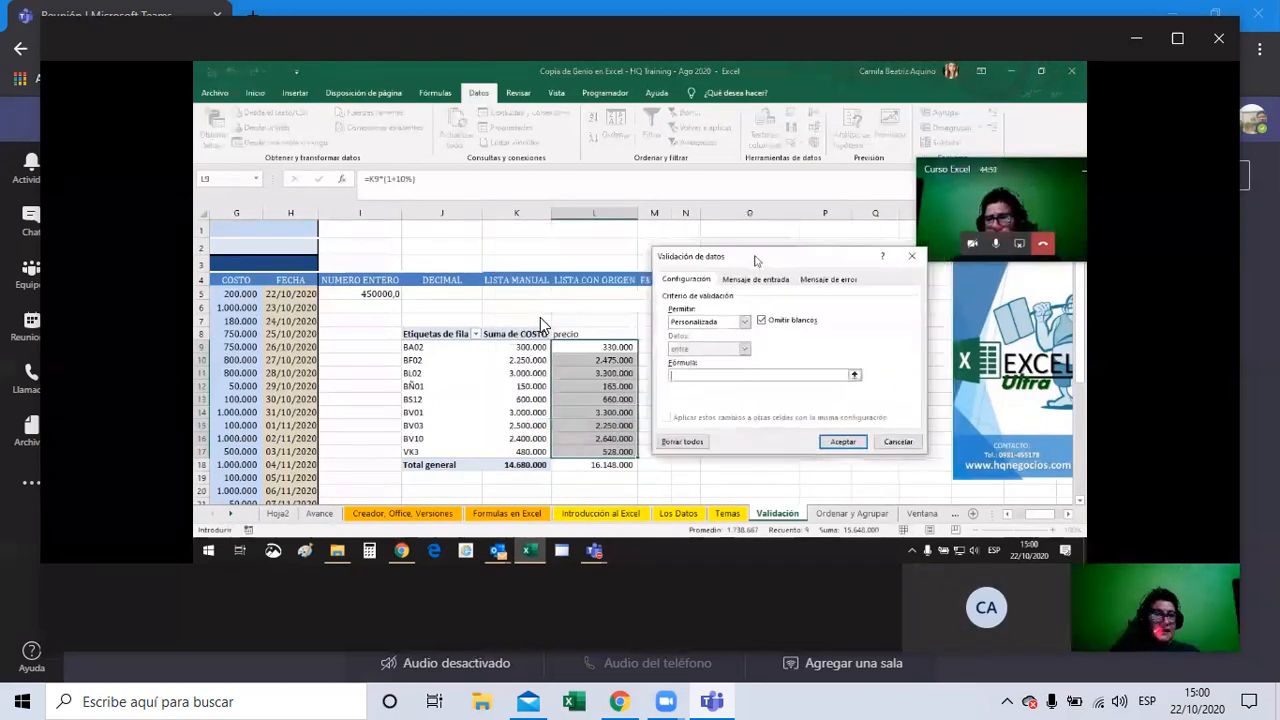
left_click(709, 374)
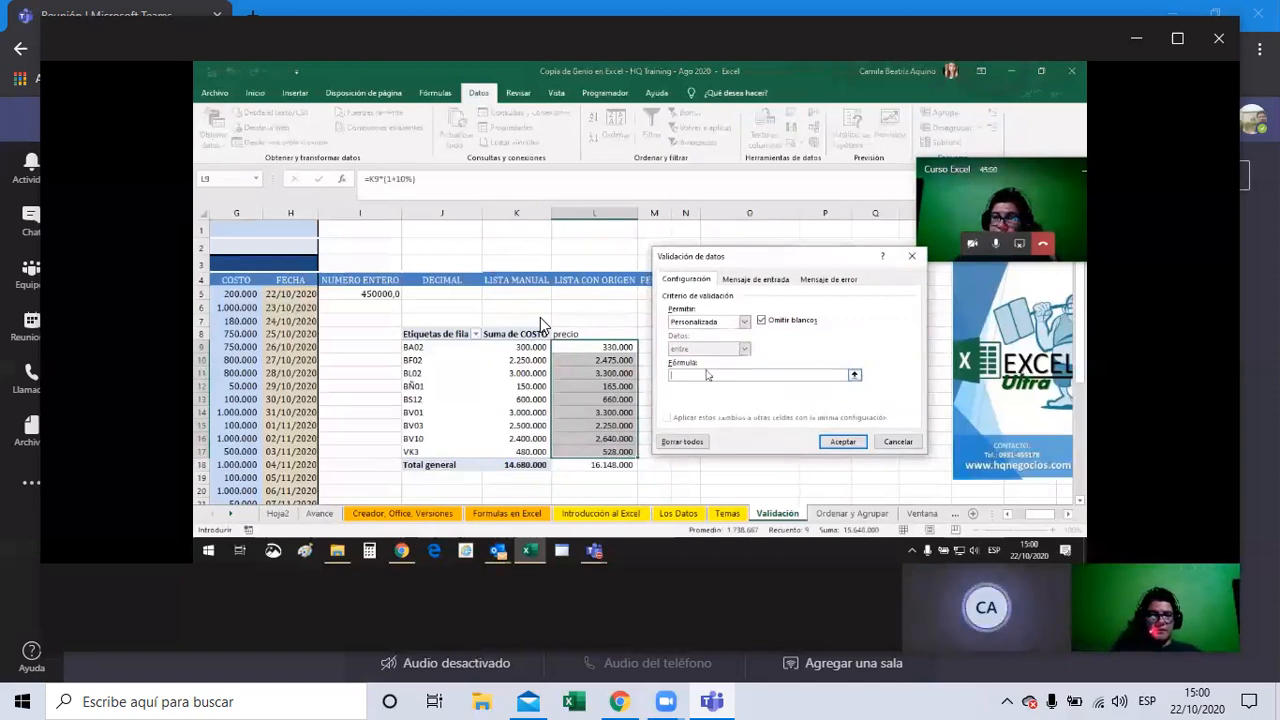
- Enter k9*1+10 as the custom validation formula
type("k9")
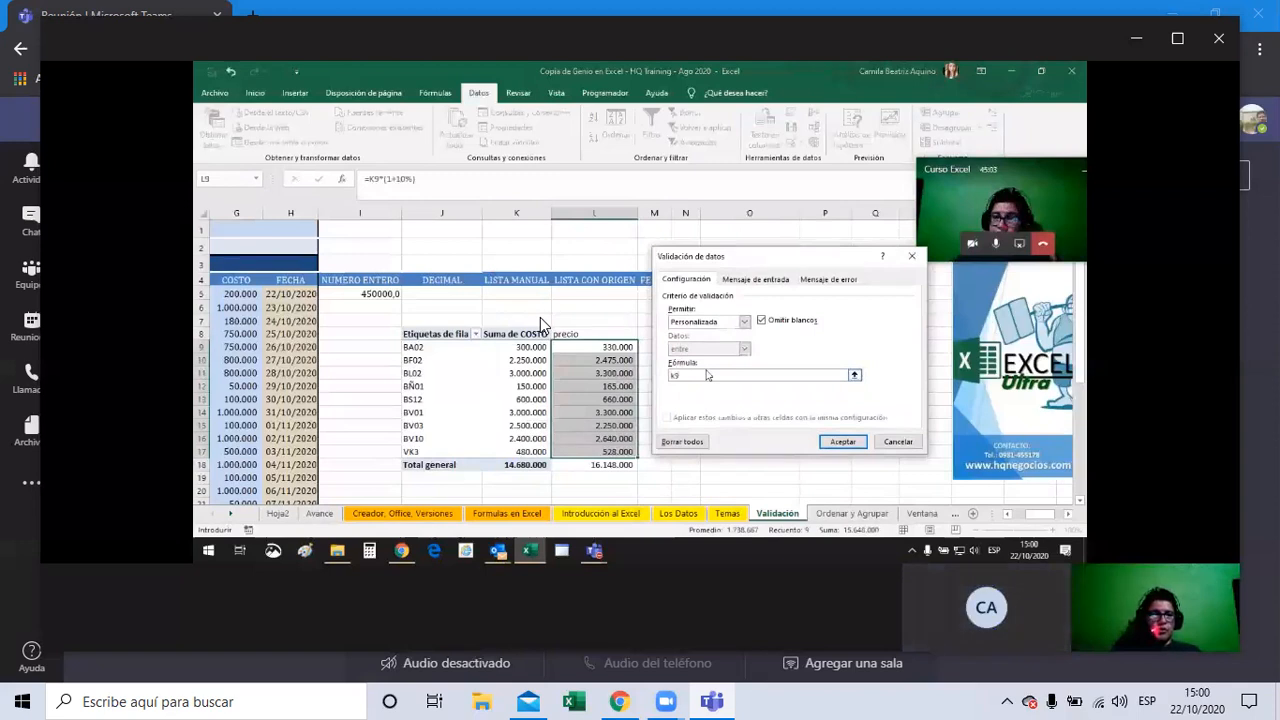
type("*(1+")
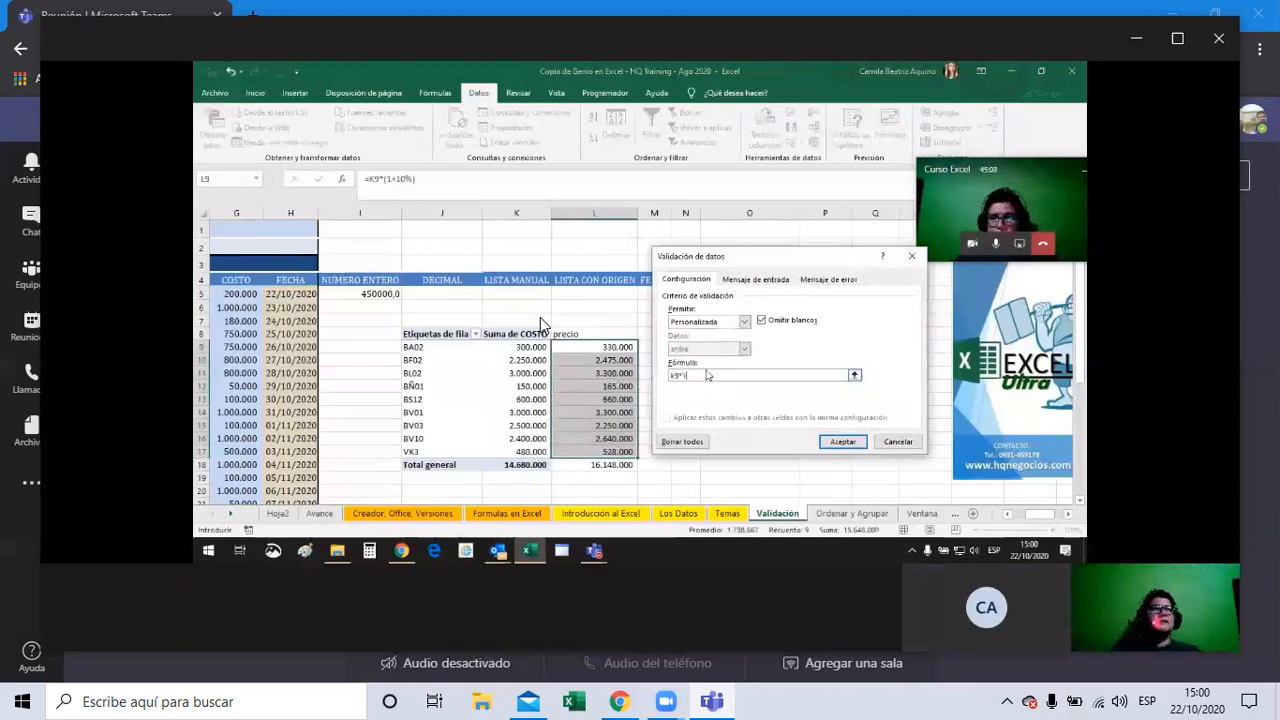
type("1+")
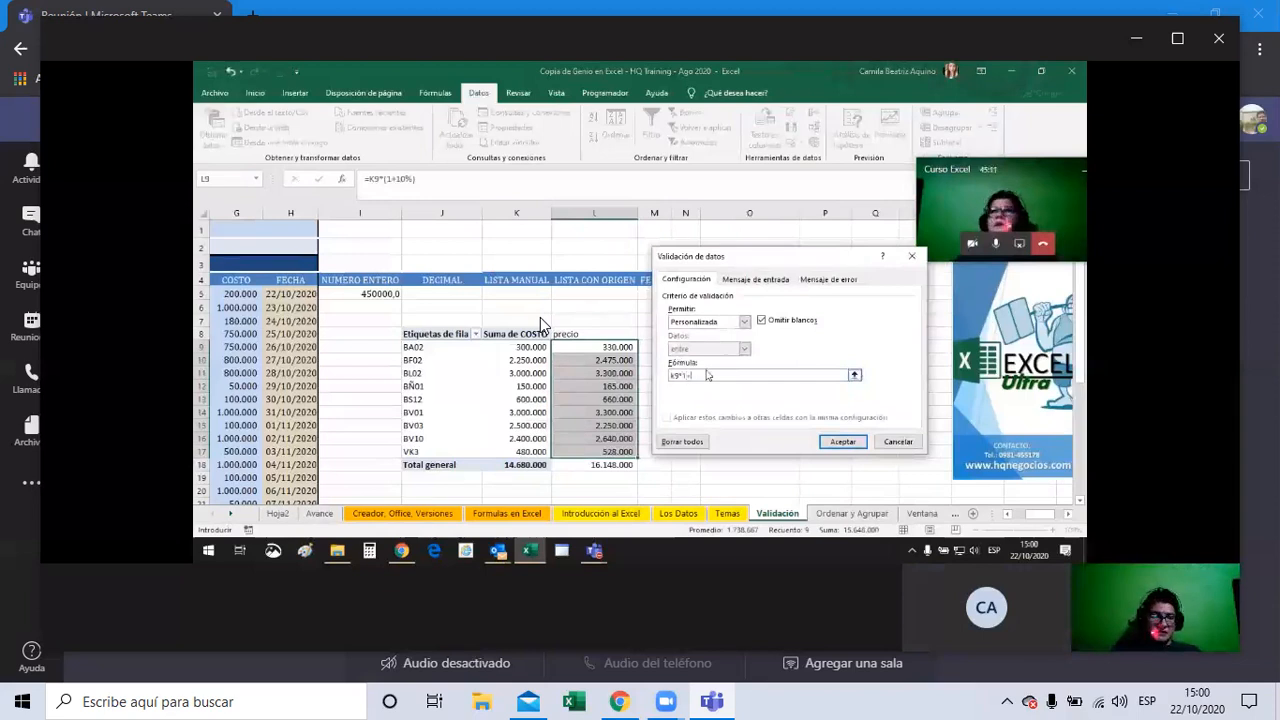
type("0")
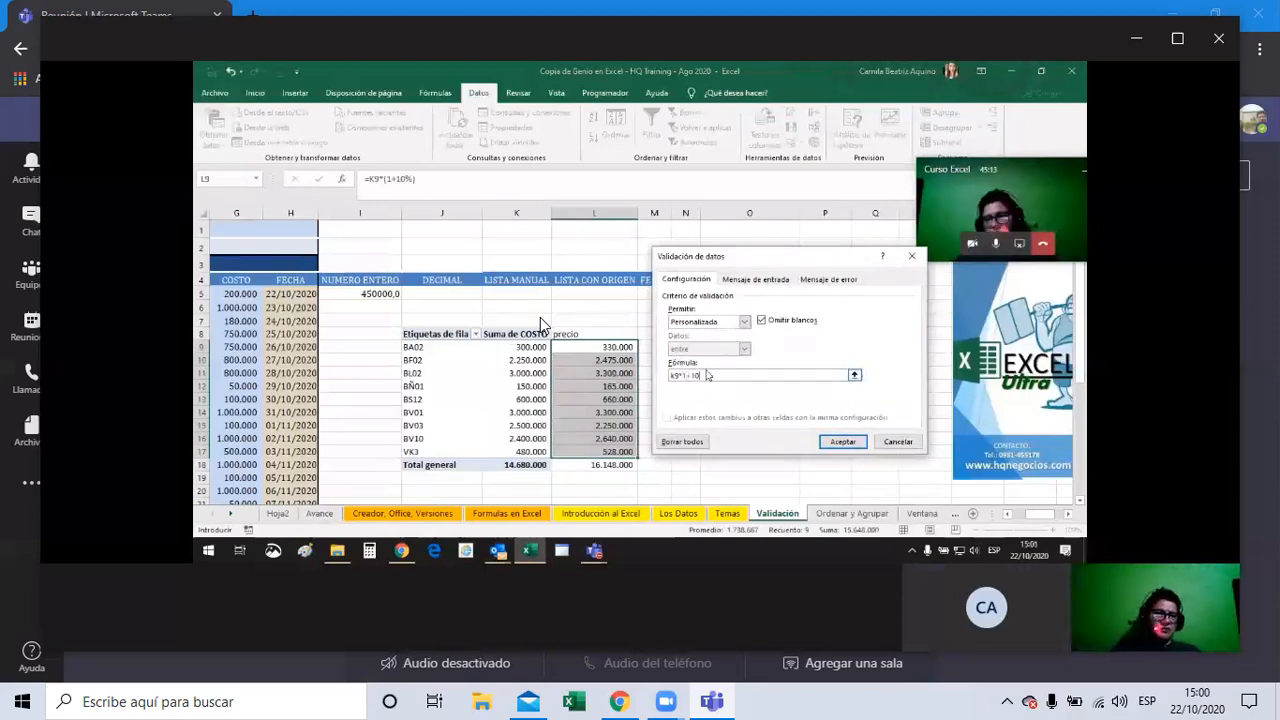
type("%")
- Rewrite the custom validation formula as =k9*1,10
key("Left")
key("Left")
key("Left")
key("Left")
key("Left")
key("Left")
key("Left")
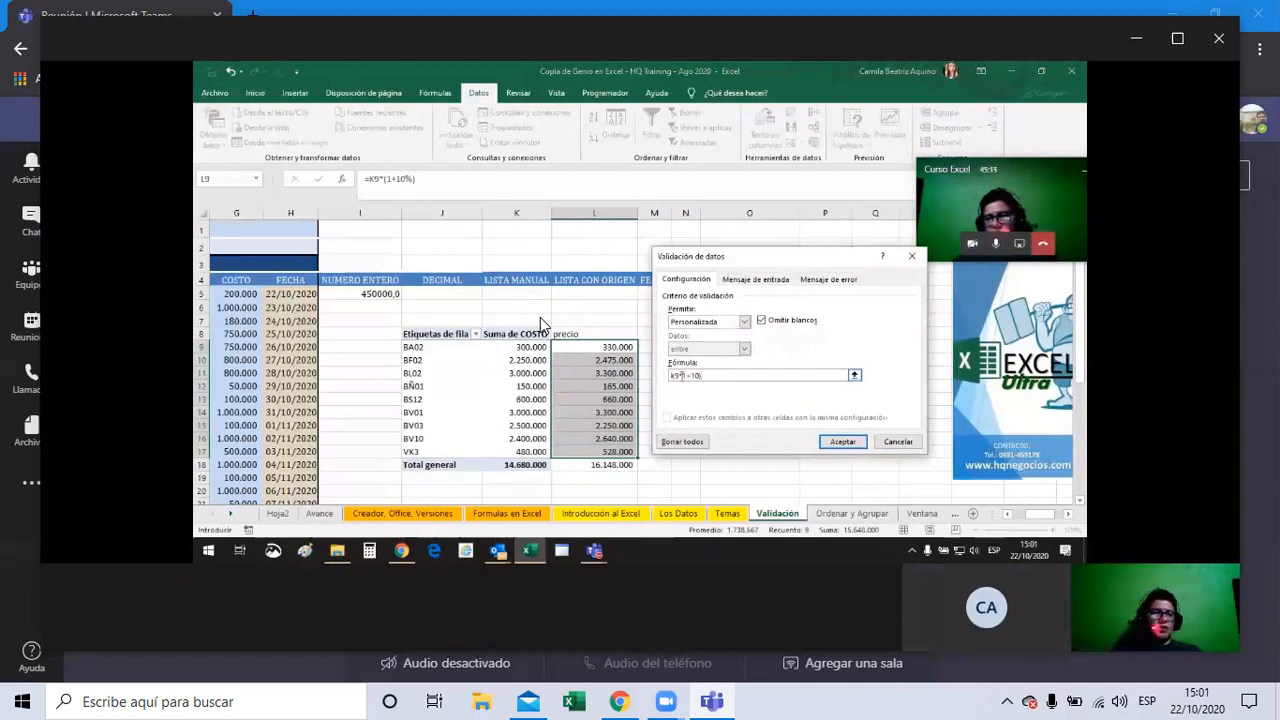
key("Delete")
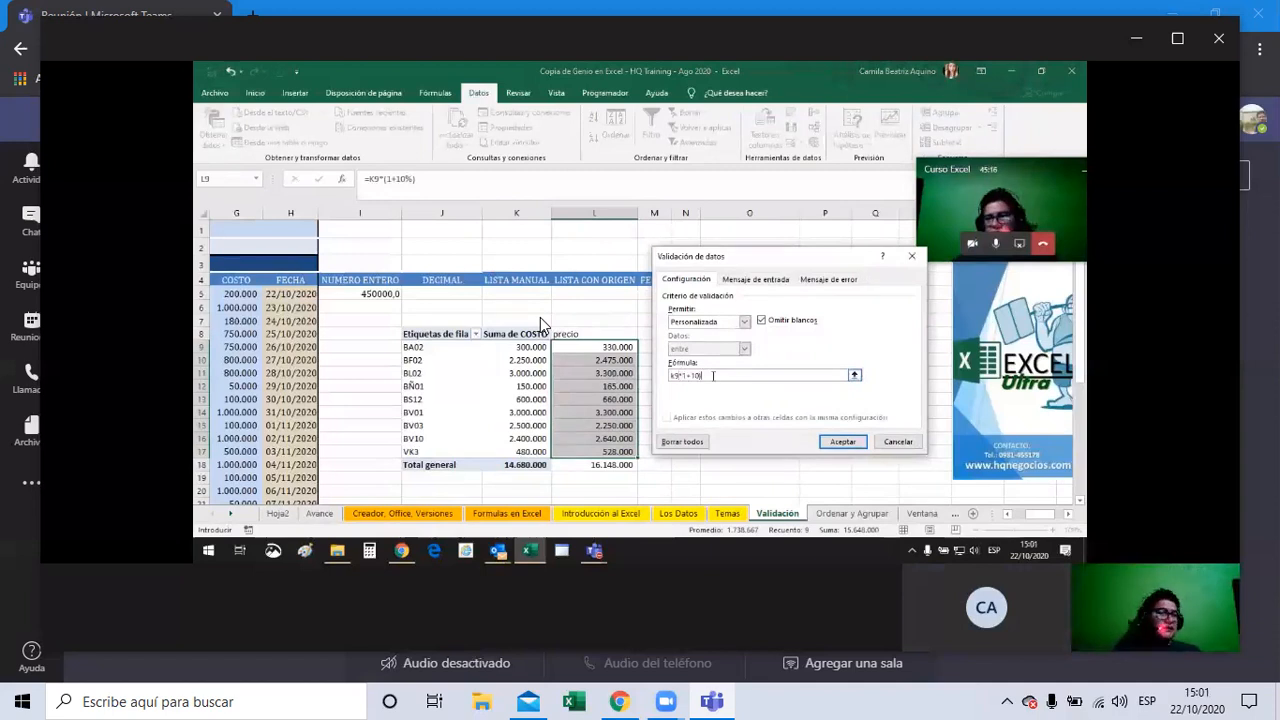
key("BackSpace")
key("BackSpace")
key("BackSpace")
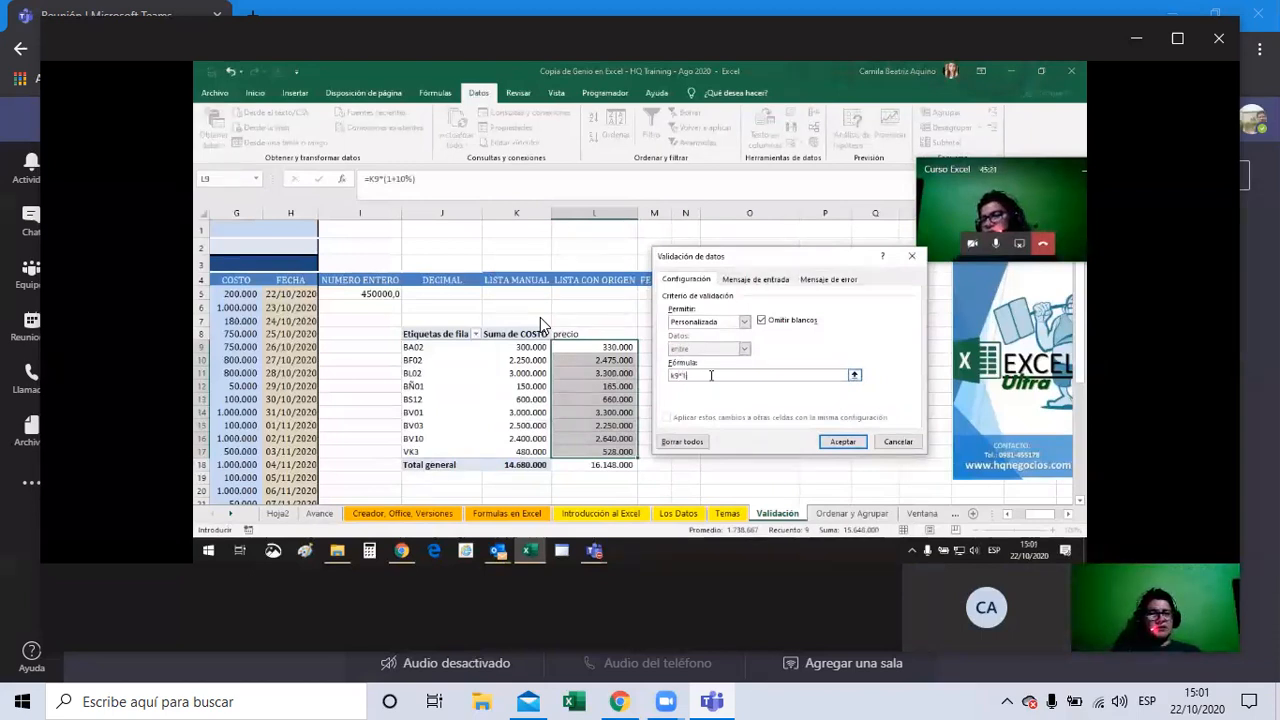
type(",10")
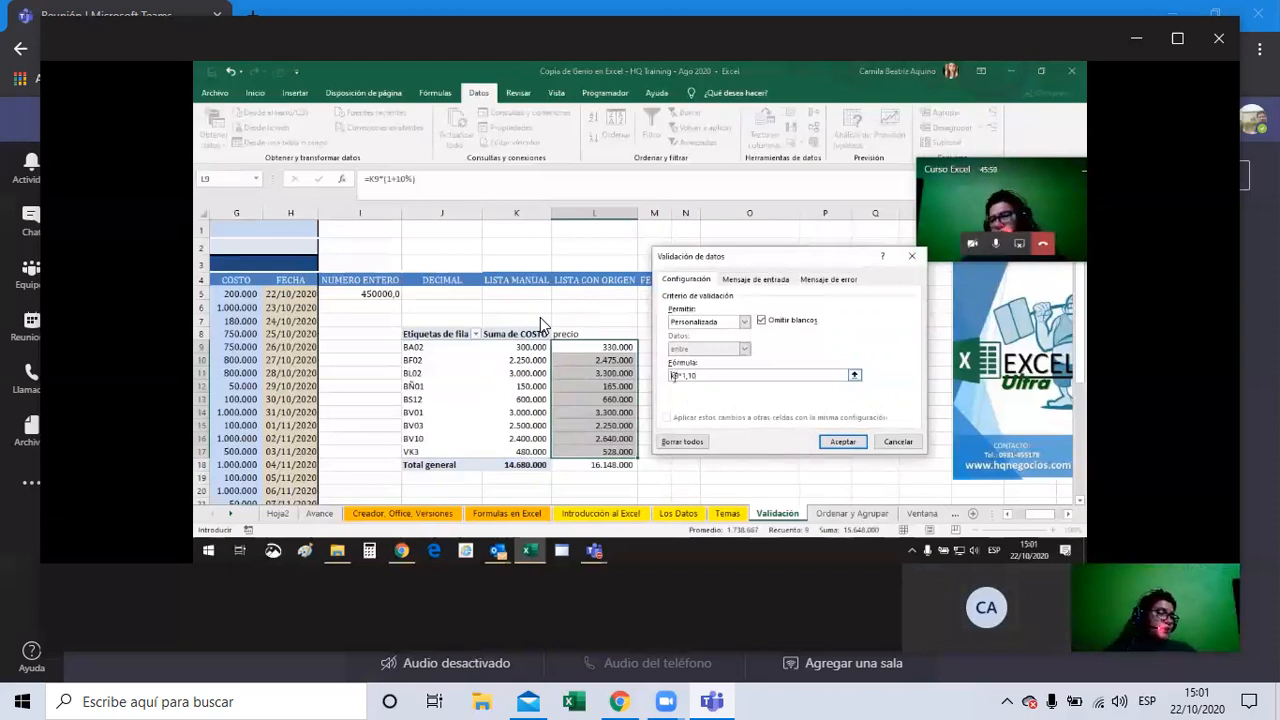
left_click(672, 376)
type("=")
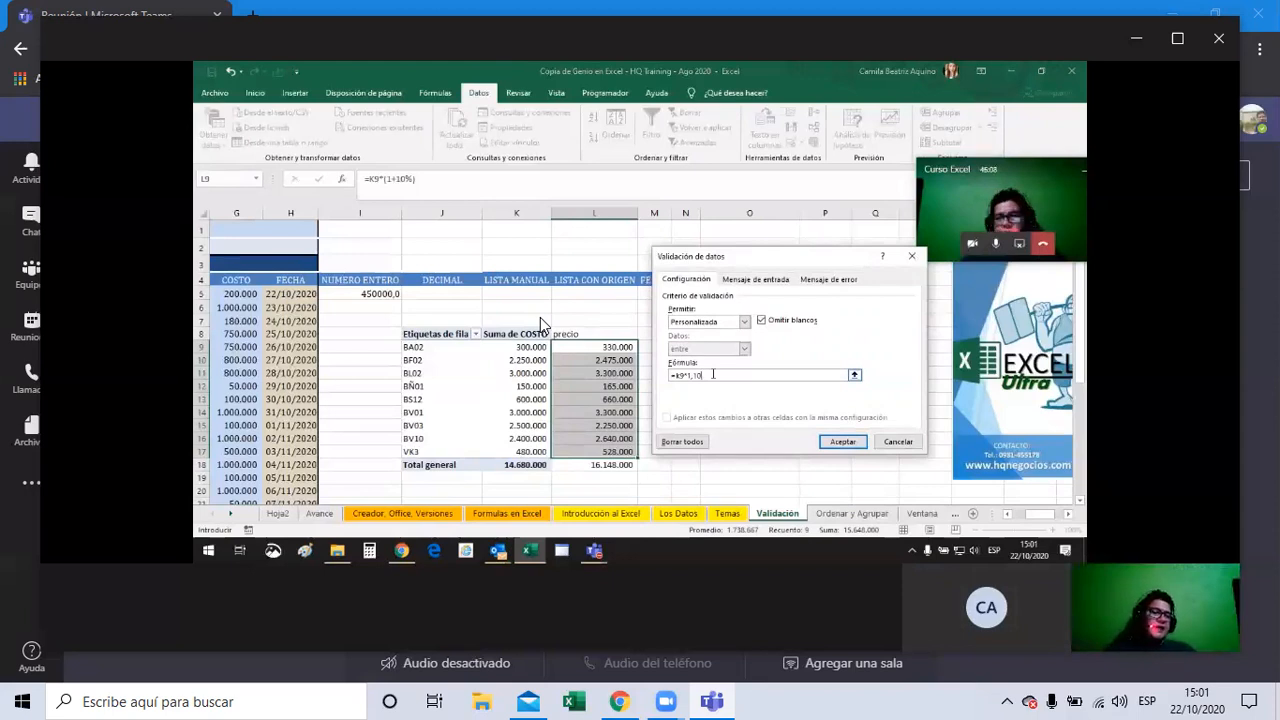
- Complete the custom validation formula as =(k9*1,10)>k9, comparing the marked-up cost with the original cost
type("%)")
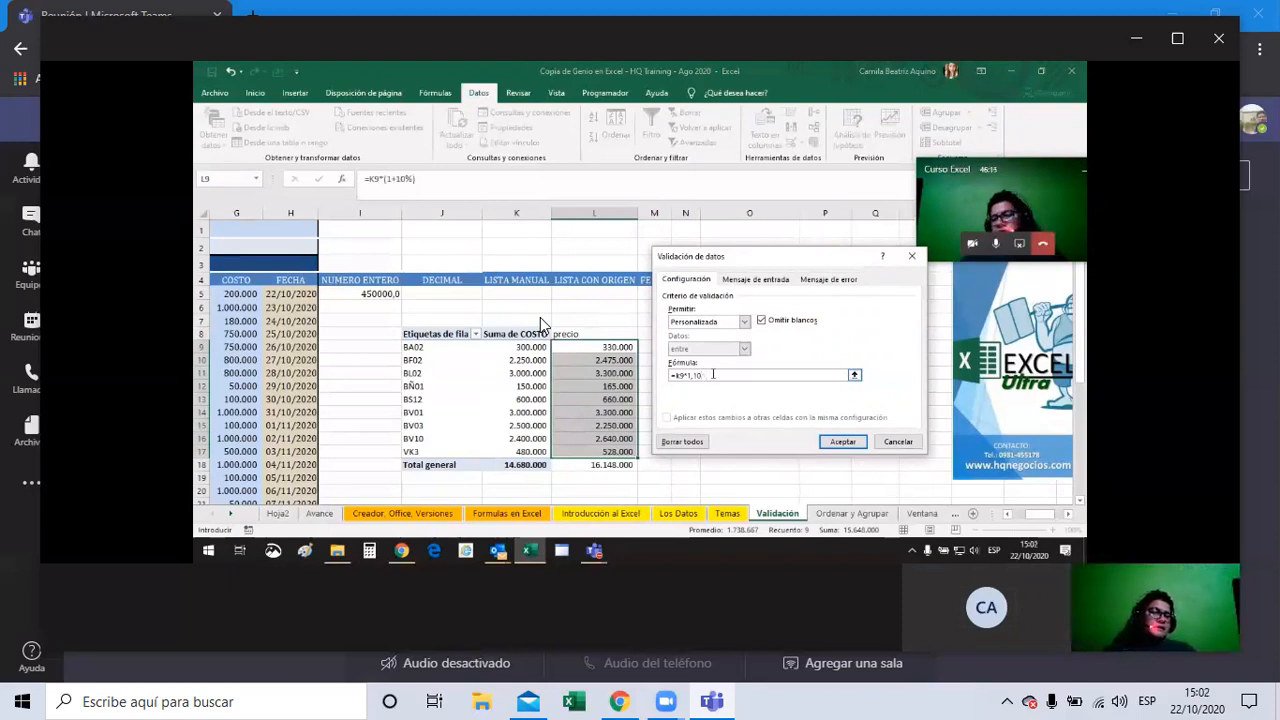
type("<60000")
type("66666666666666")
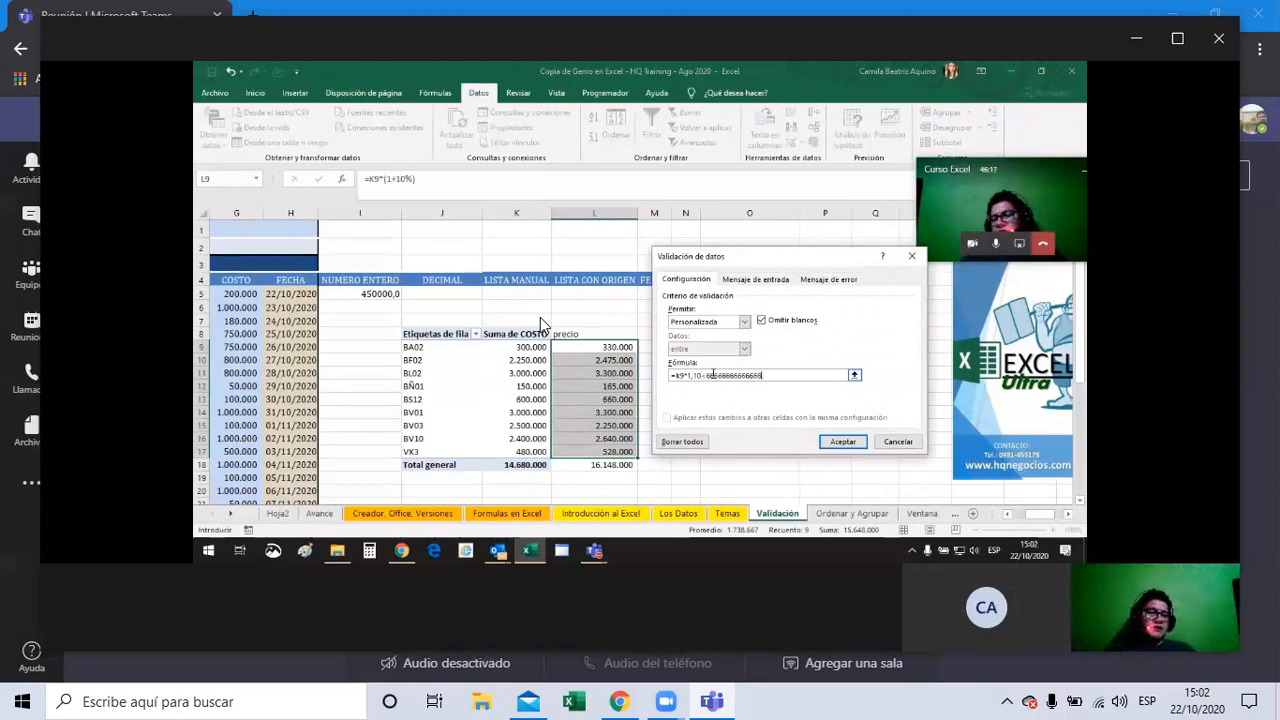
key("BackSpace")
key("BackSpace")
key("BackSpace")
key("BackSpace")
key("BackSpace")
key("BackSpace")
key("BackSpace")
key("BackSpace")
key("BackSpace")
key("BackSpace")
key("BackSpace")
key("BackSpace")
key("BackSpace")
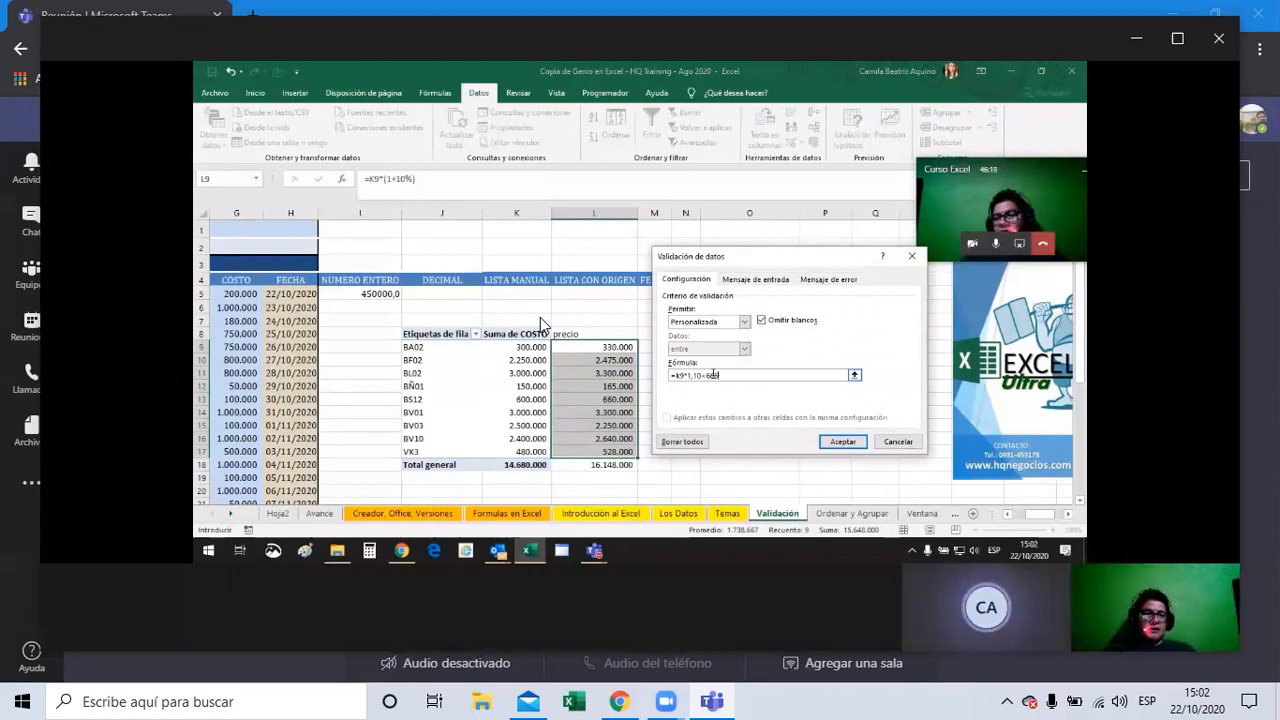
key("BackSpace")
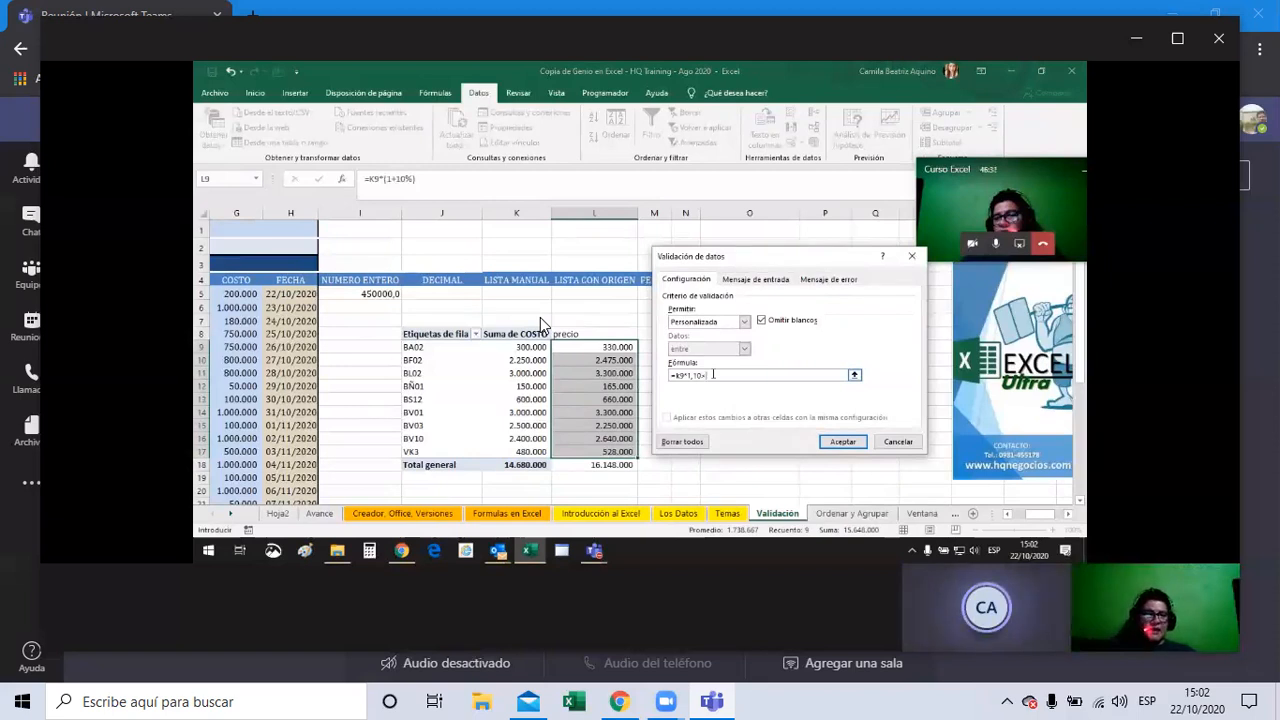
type("k9")
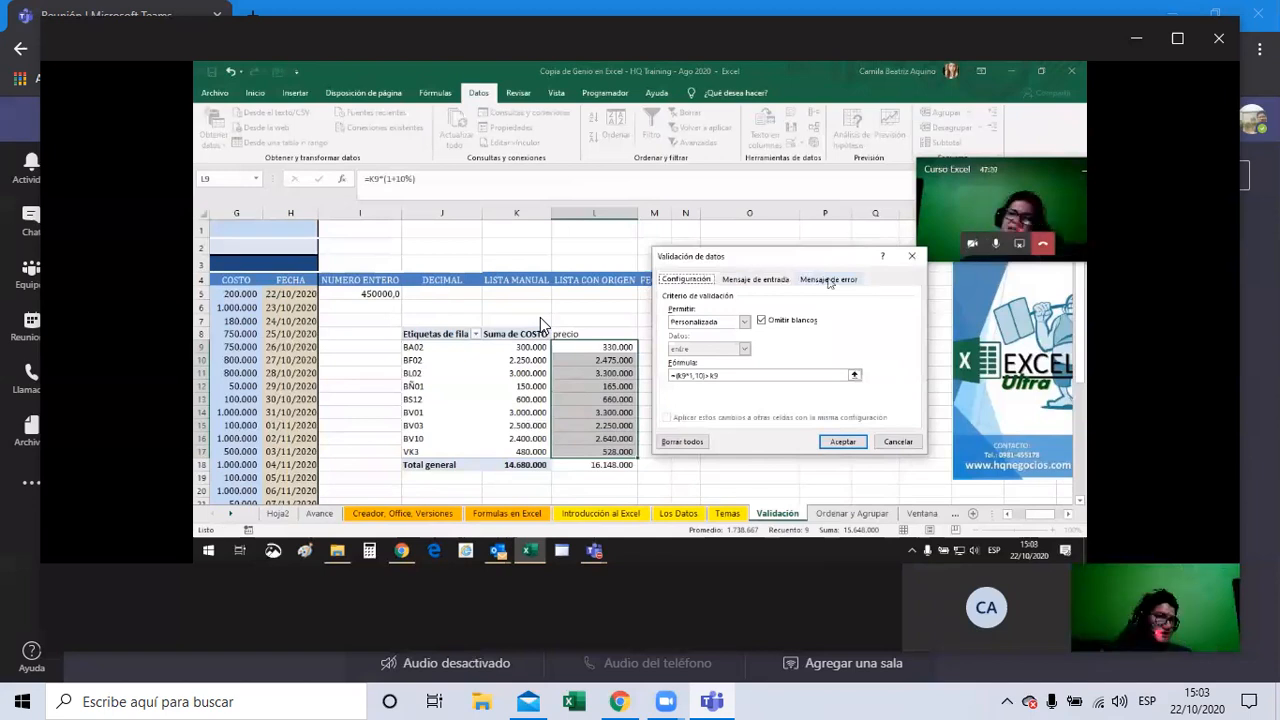
- Review the input and error message settings and apply the custom validation to L9:L17
left_click(781, 280)
left_click(829, 280)
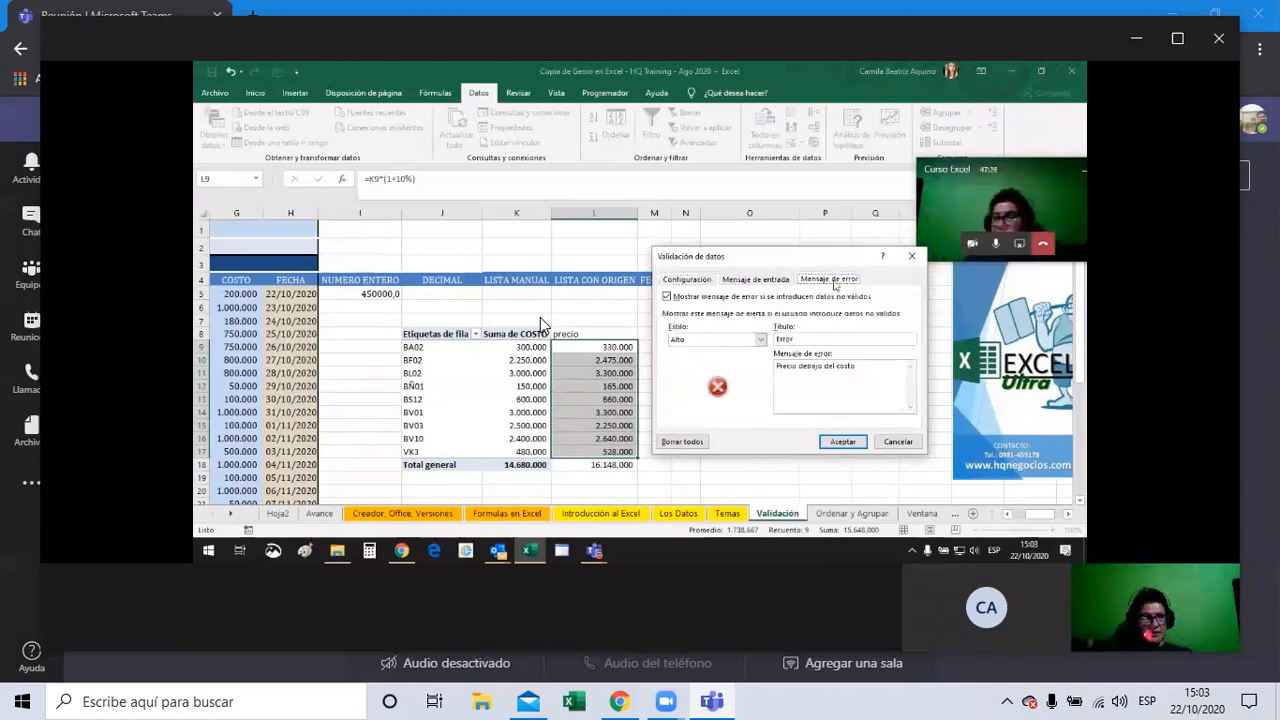
left_click(850, 441)
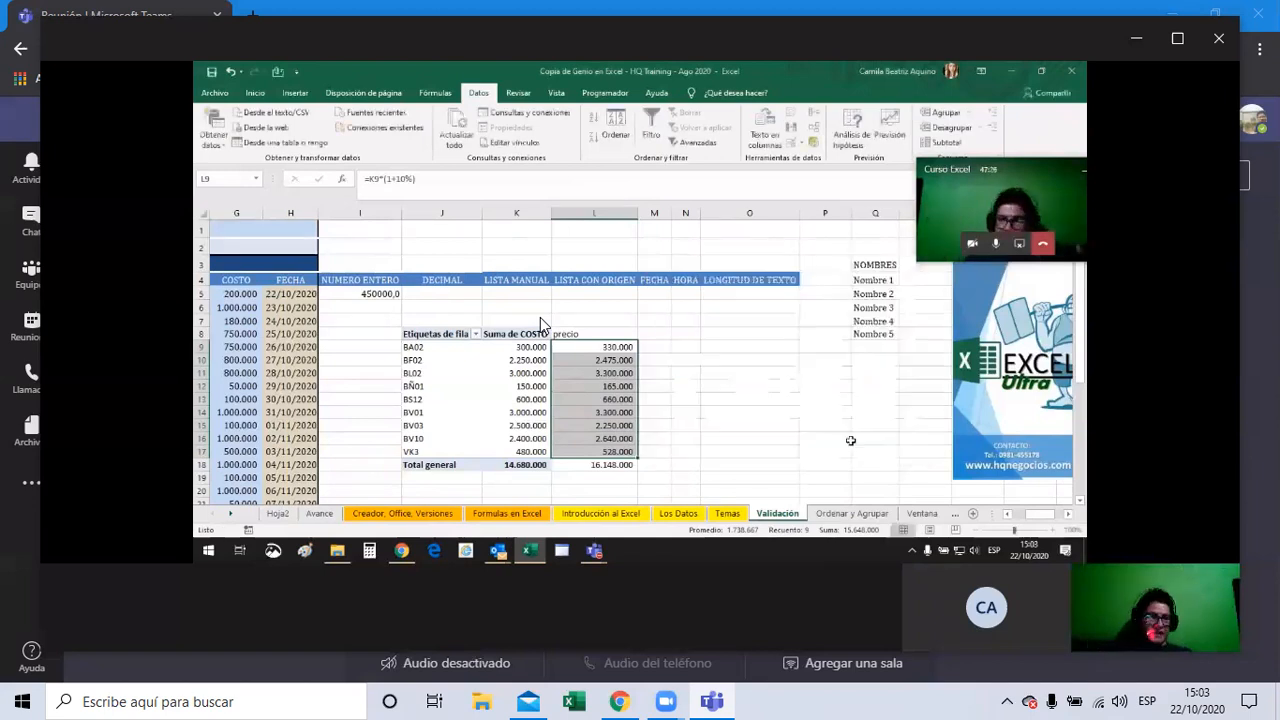
- Fill L9 with its formula and validation down the precio column to L18, and reselect L9
left_click(609, 347)
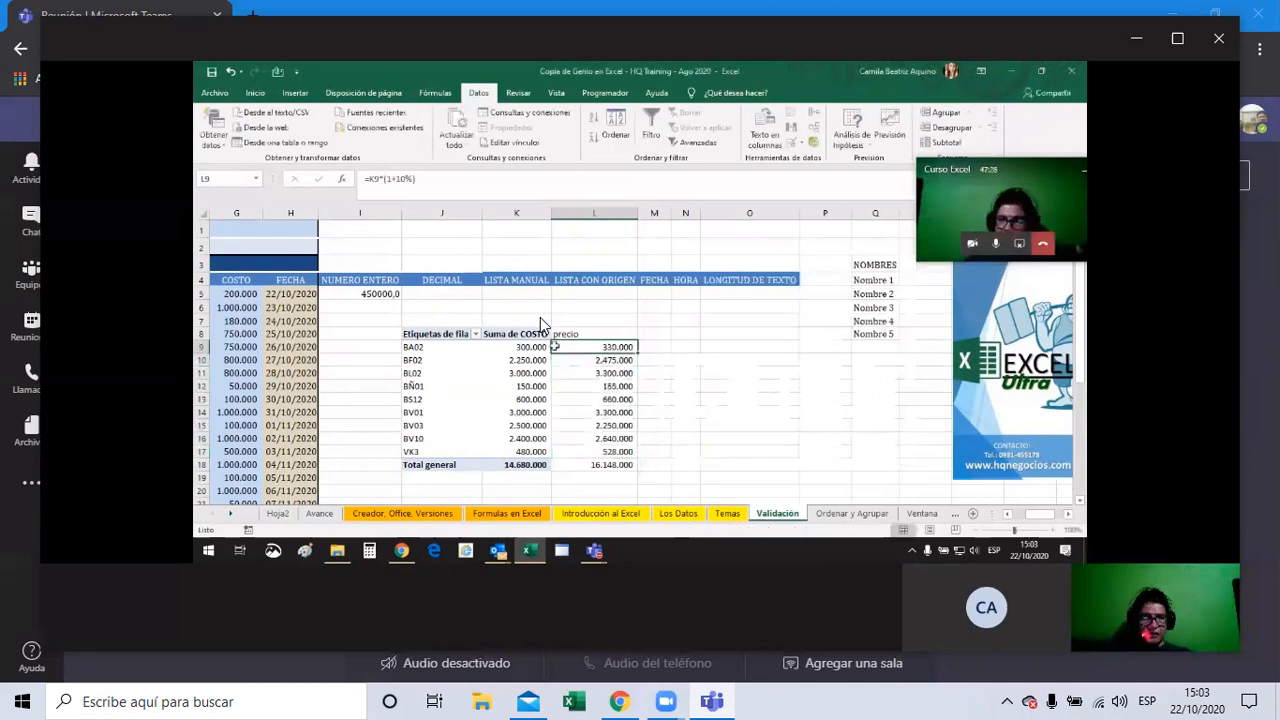
double_click(638, 351)
left_click(625, 348)
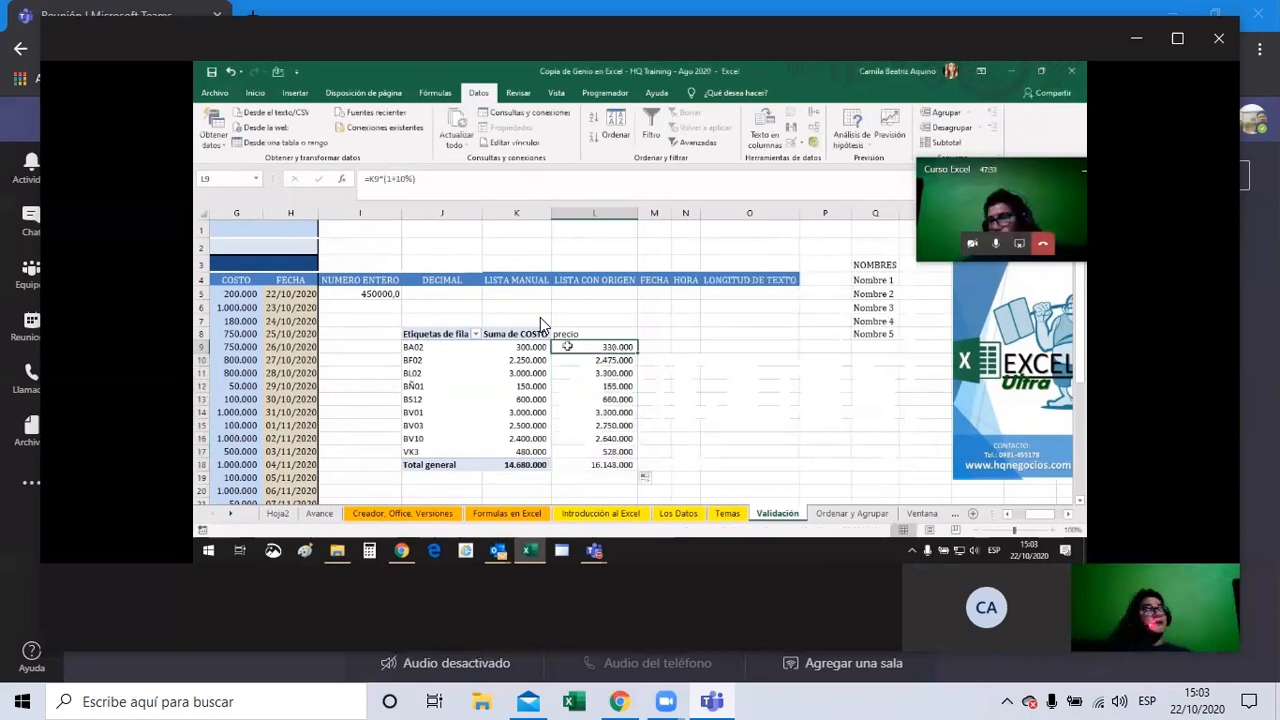
- Look over the pivot table costs in column K and circle the invalid data on the sheet
left_click(530, 346)
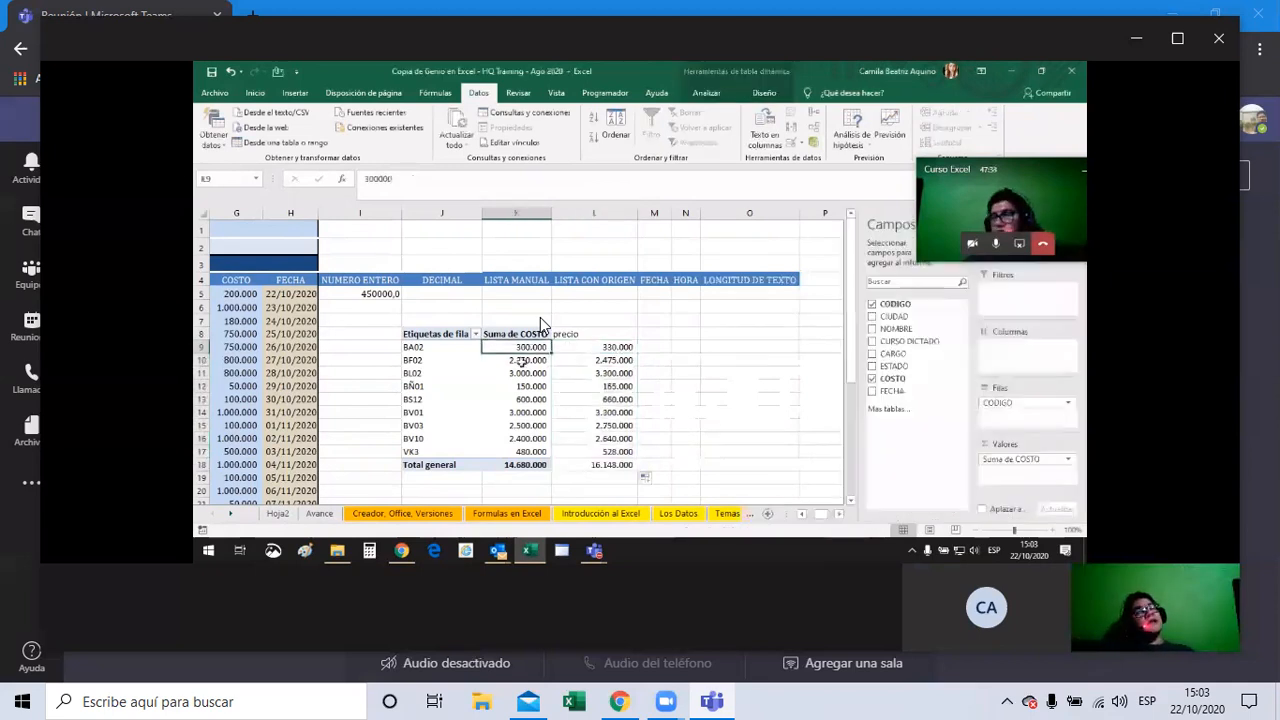
left_click(523, 372)
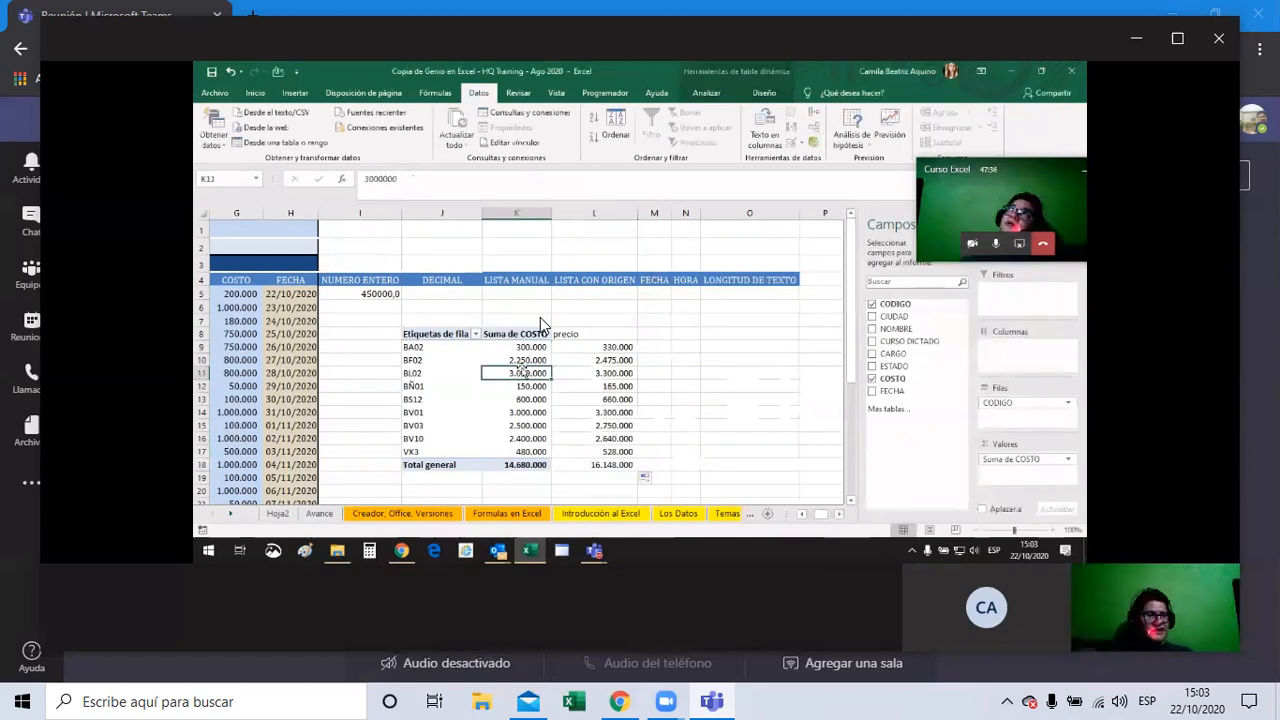
left_click(520, 425)
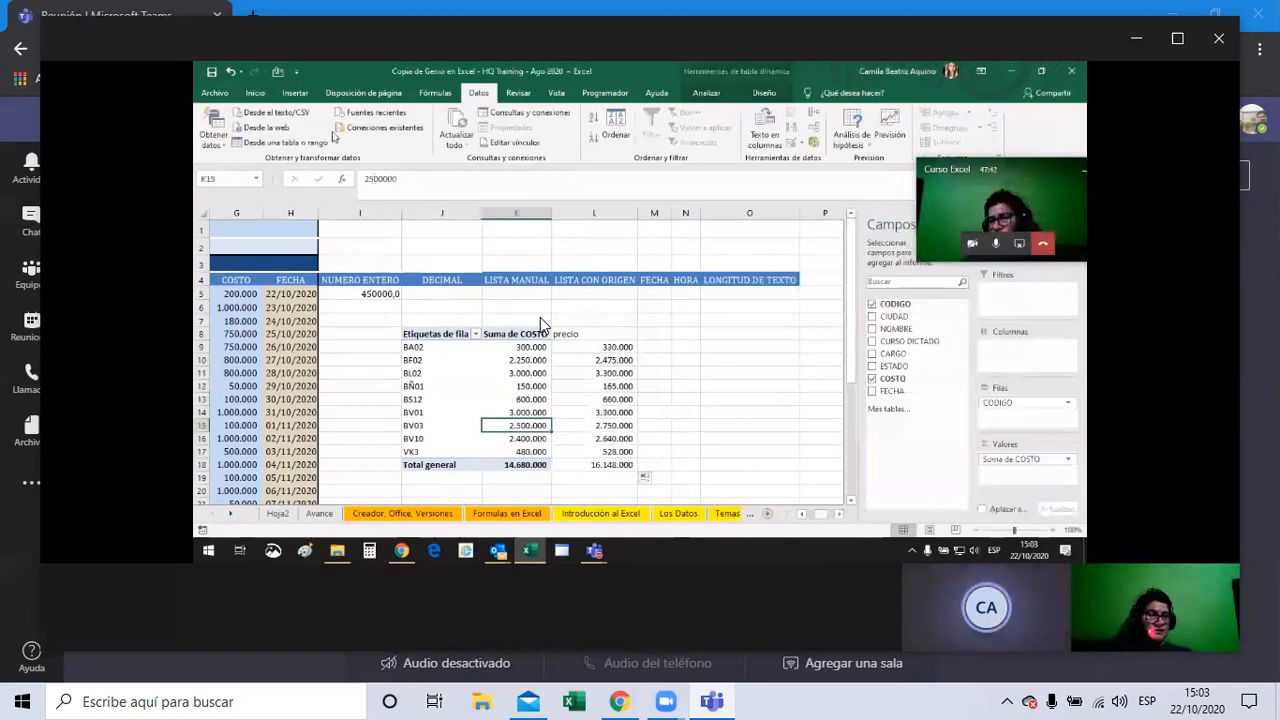
left_click(803, 145)
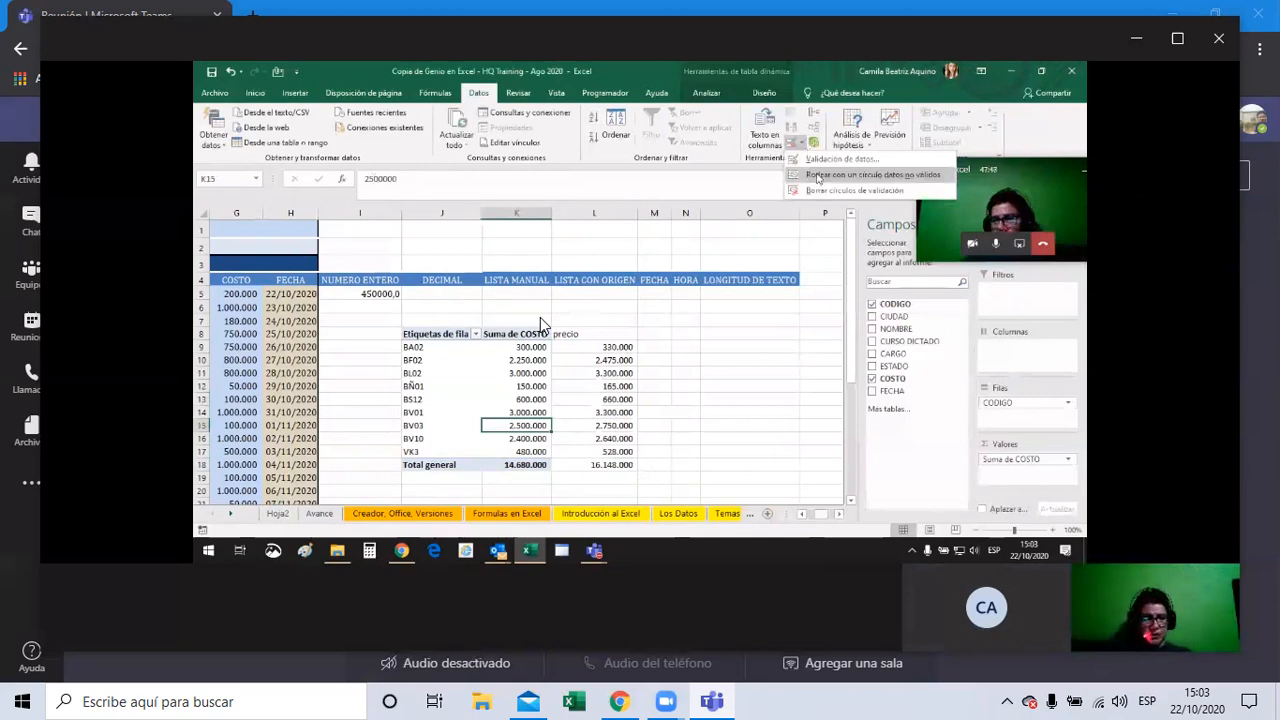
left_click(818, 176)
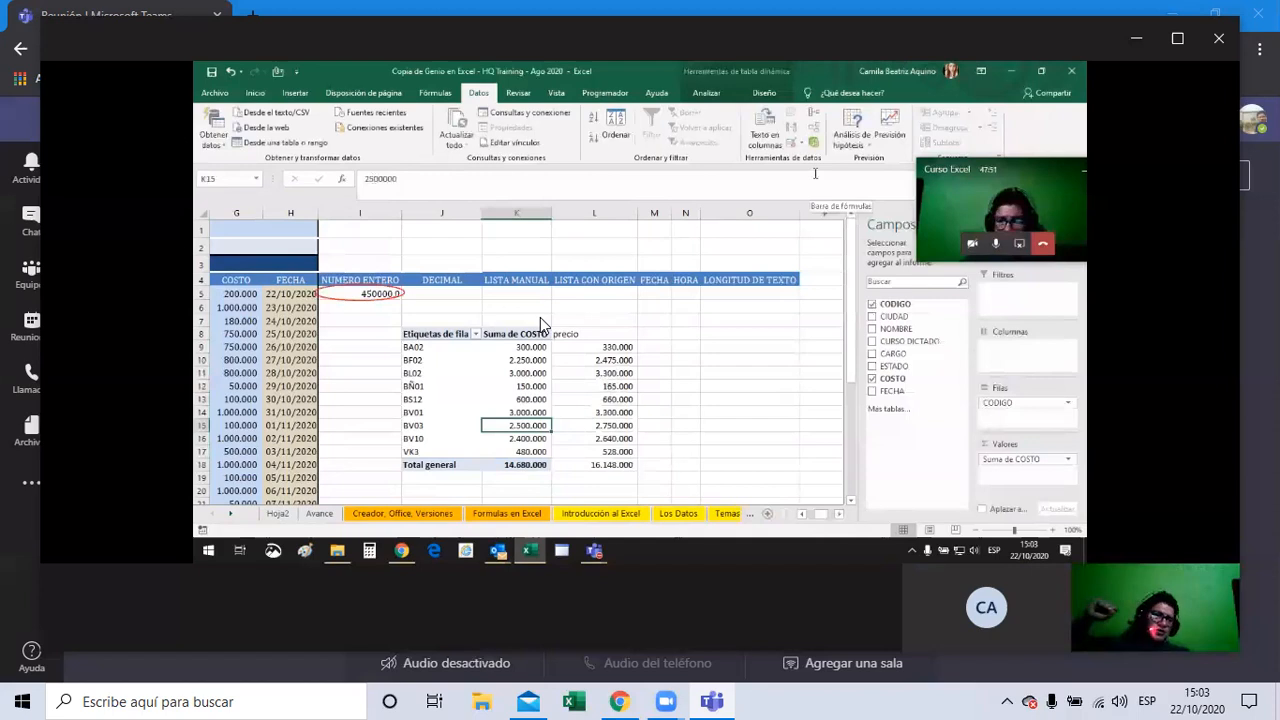
- Try to open the data validation settings for pivot table cell K15
left_click(801, 143)
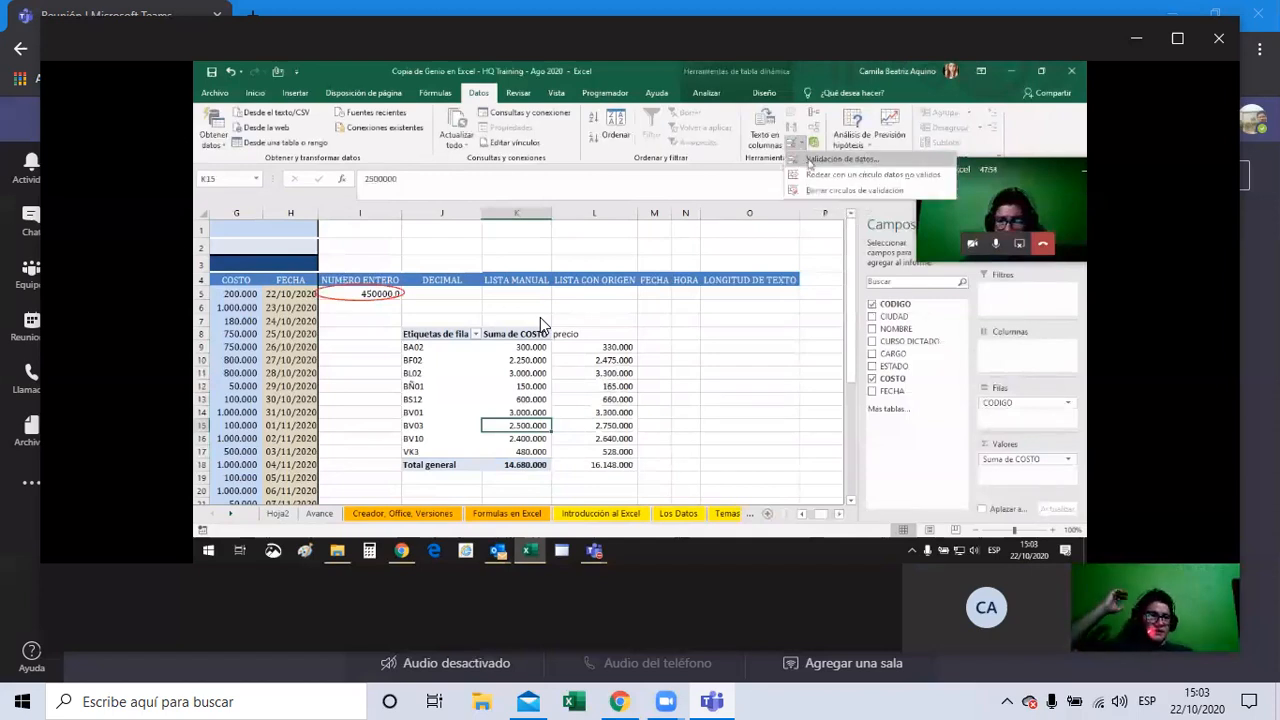
left_click(808, 161)
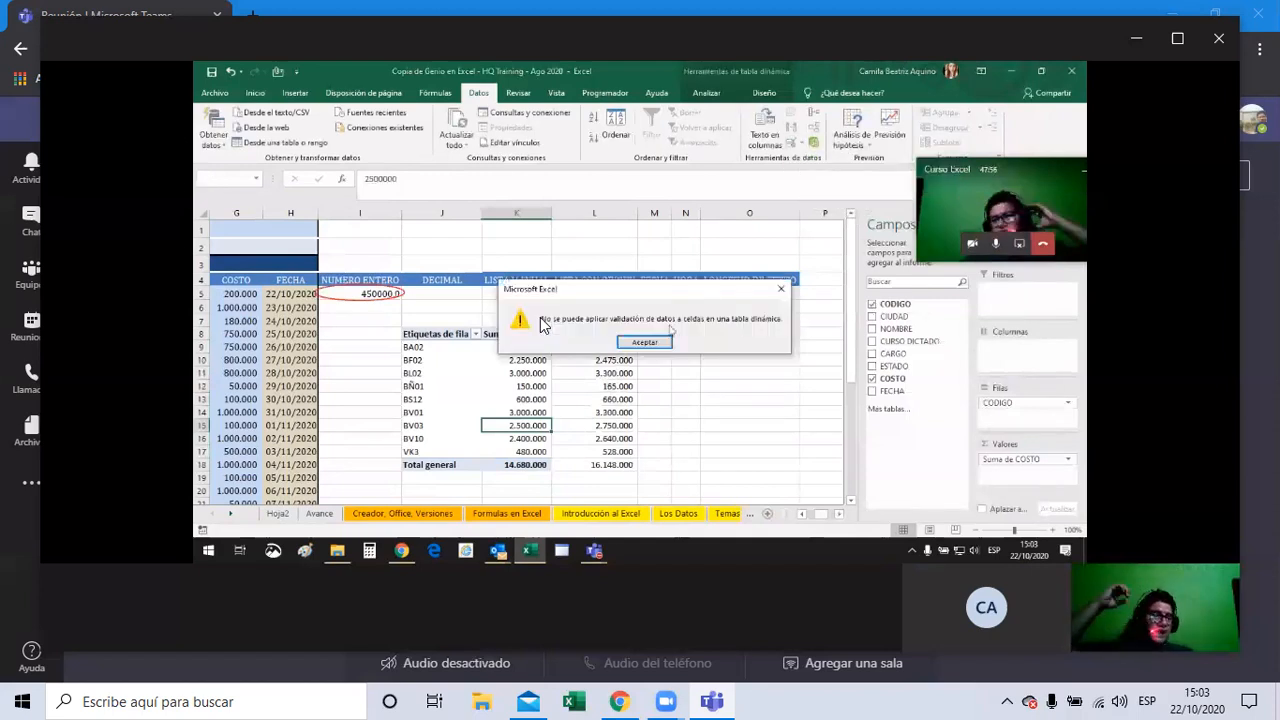
left_click(645, 342)
- Select cell M8 outside the pivot table and clear the validation circles from the sheet
left_click(654, 334)
left_click(801, 143)
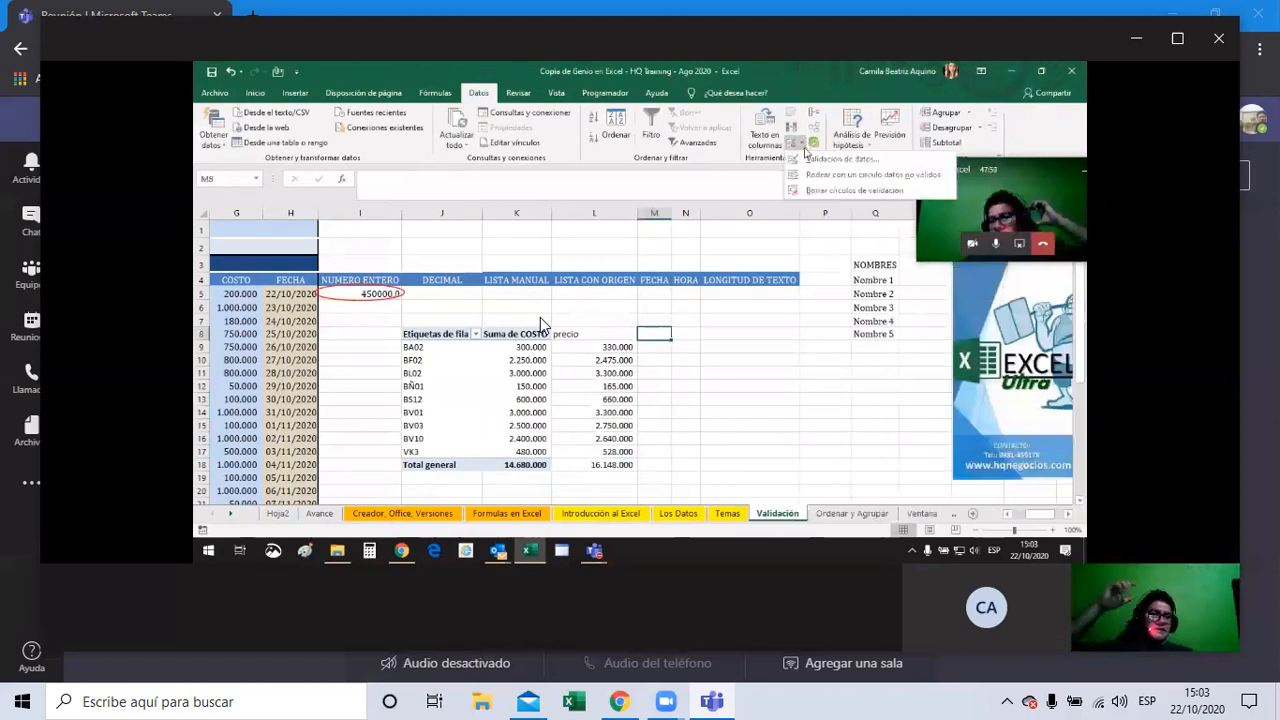
left_click(825, 191)
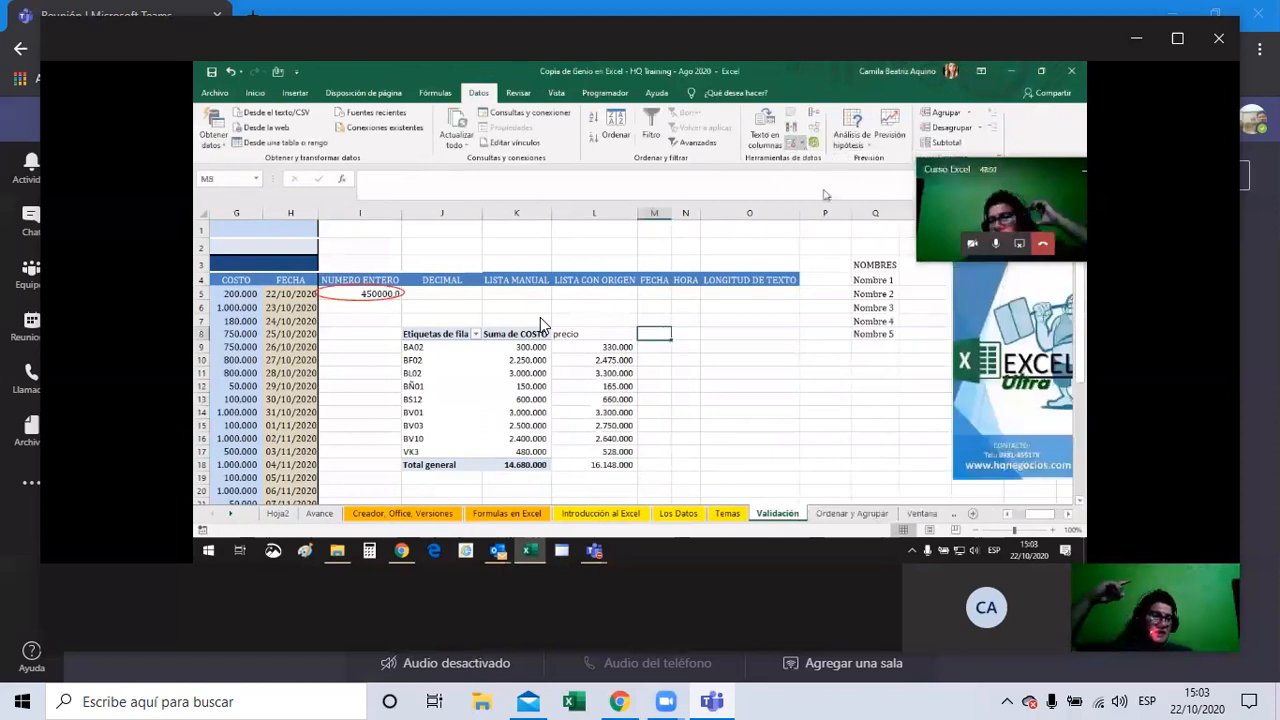
- Open L9's data validation settings and examine the option that applies changes to other cells with the same settings
left_click(608, 349)
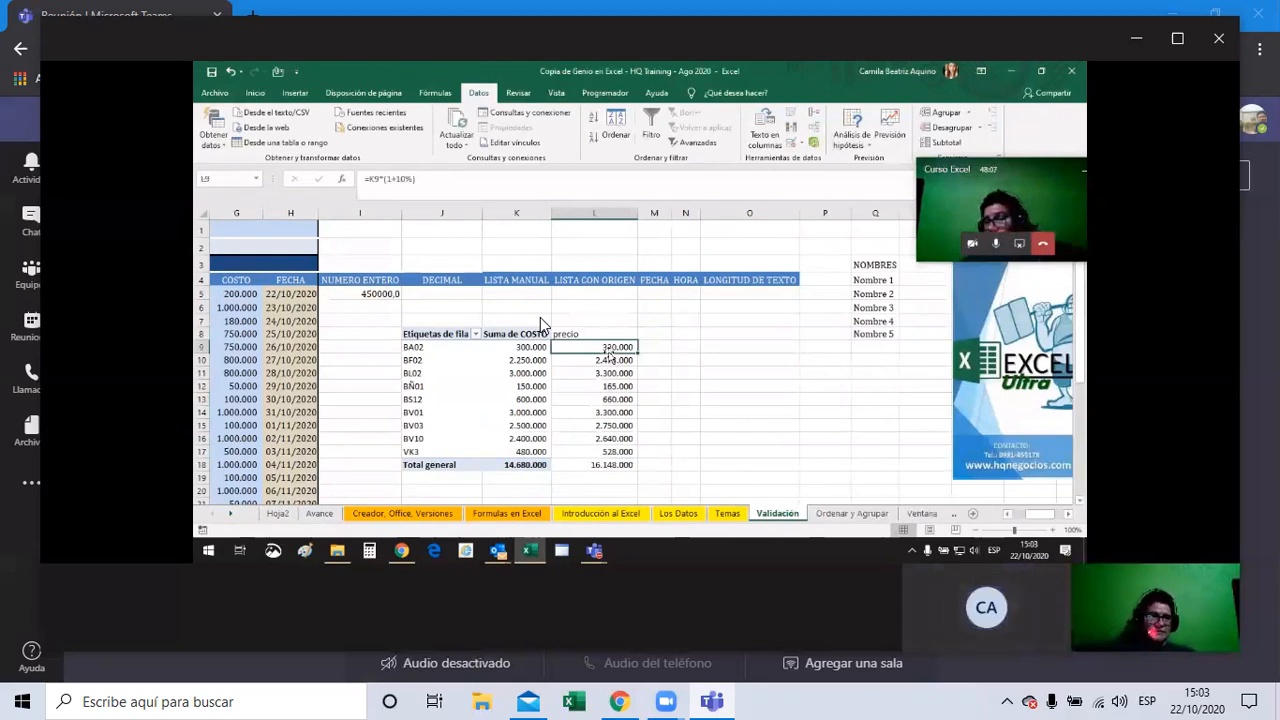
left_click(803, 144)
left_click(700, 281)
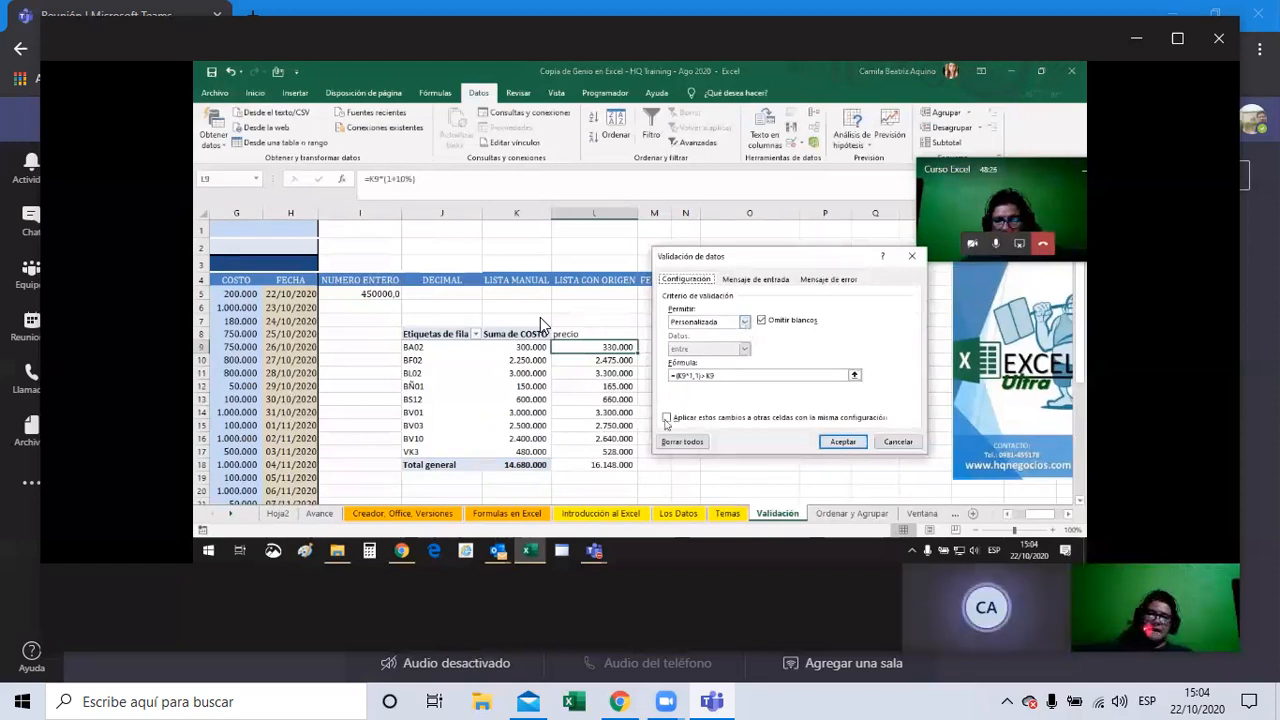
left_click(666, 419)
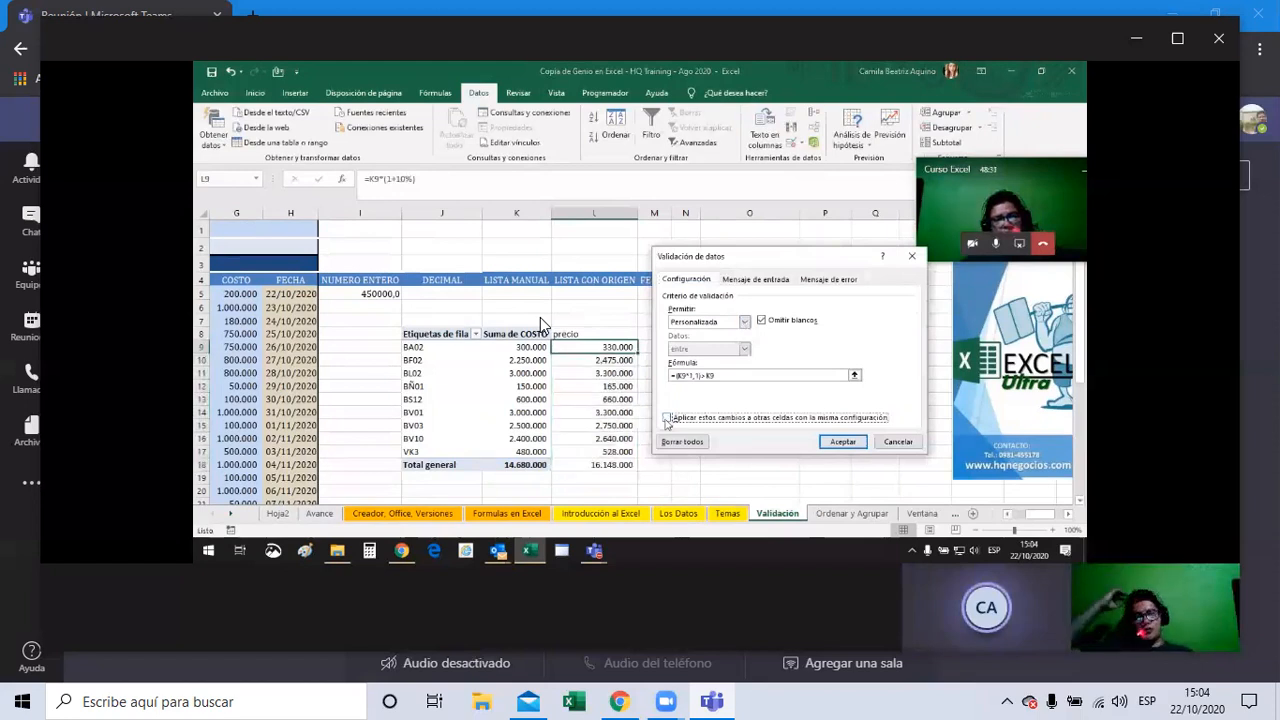
left_click(667, 419)
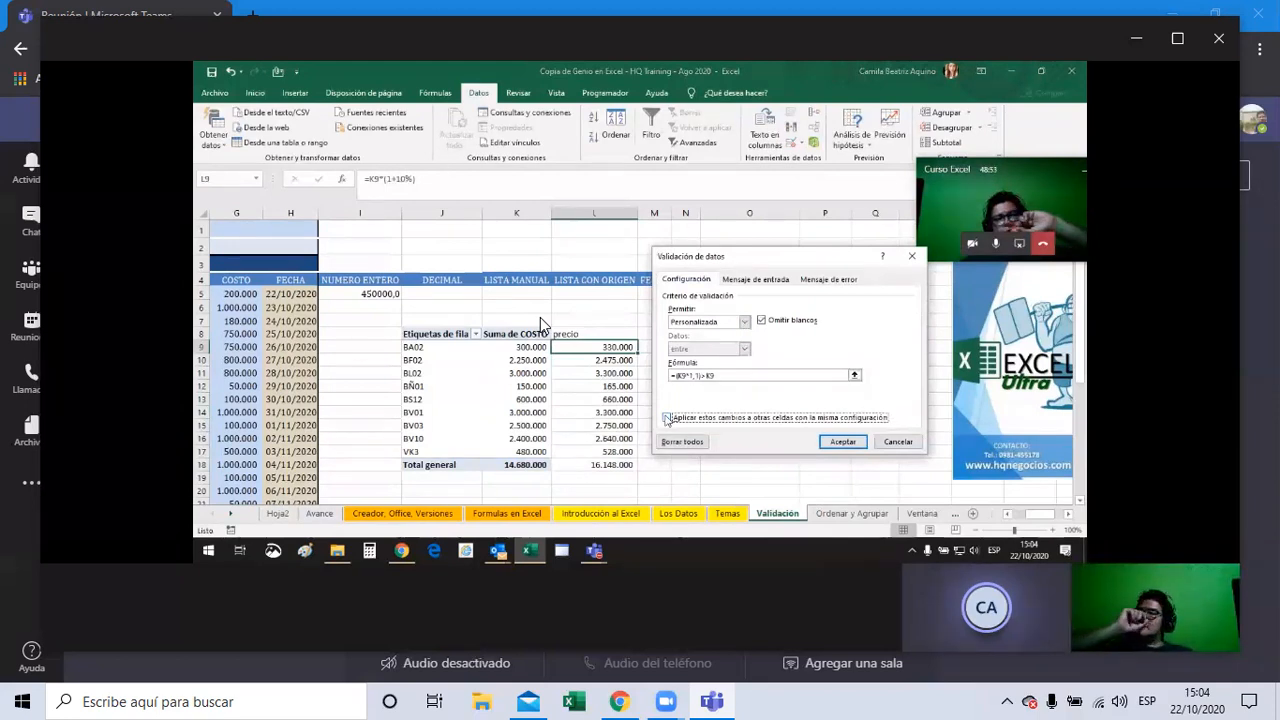
- Try to replace L9's custom validation formula with =<K9
left_click(685, 375)
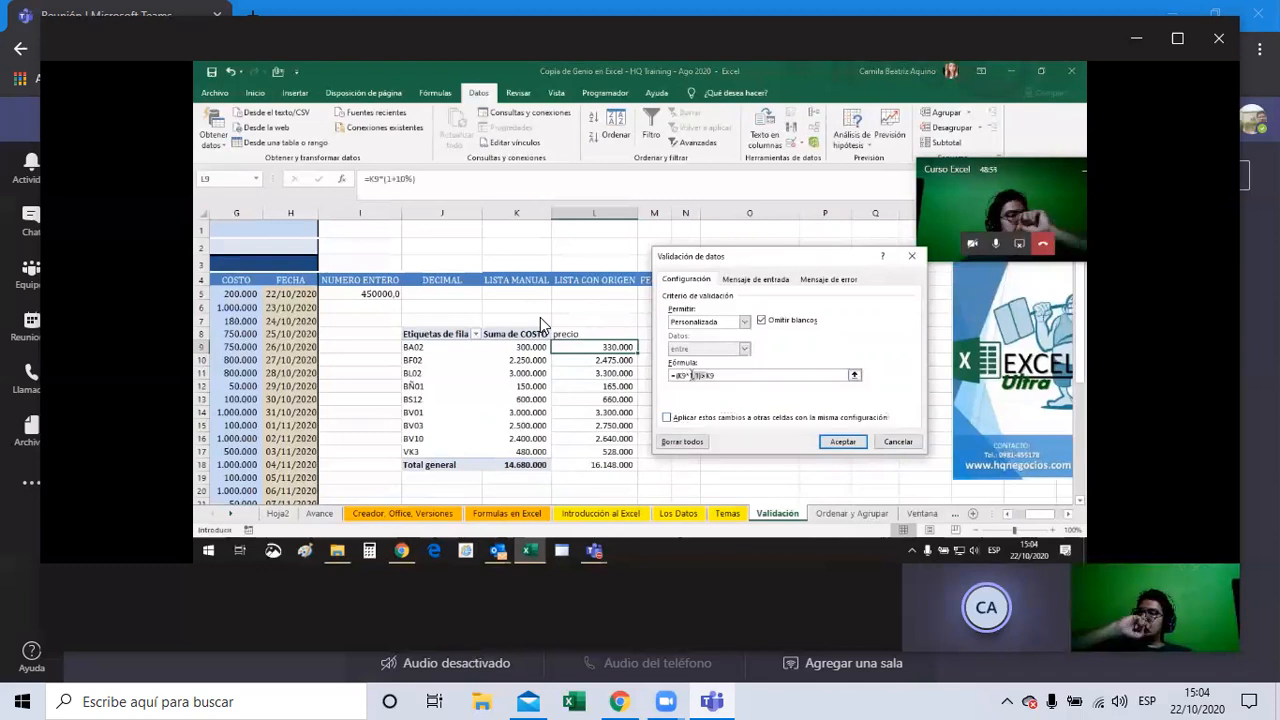
key("BackSpace")
type("=K9")
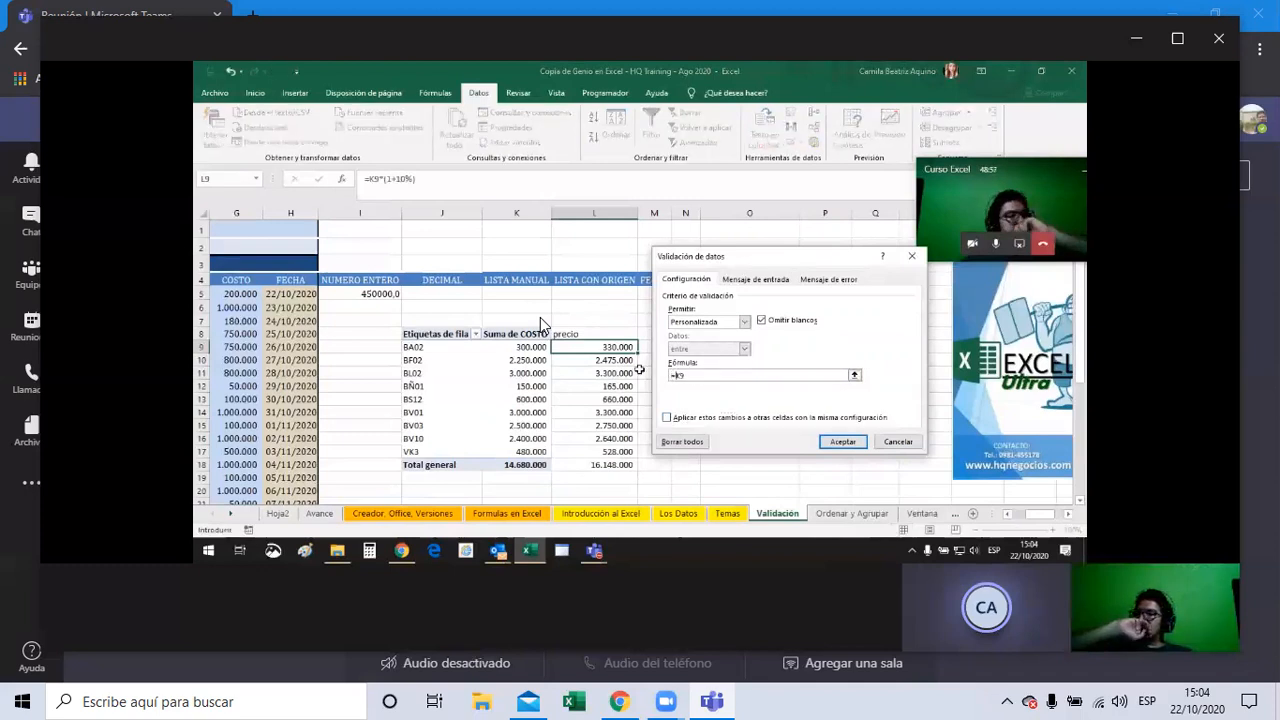
type("<")
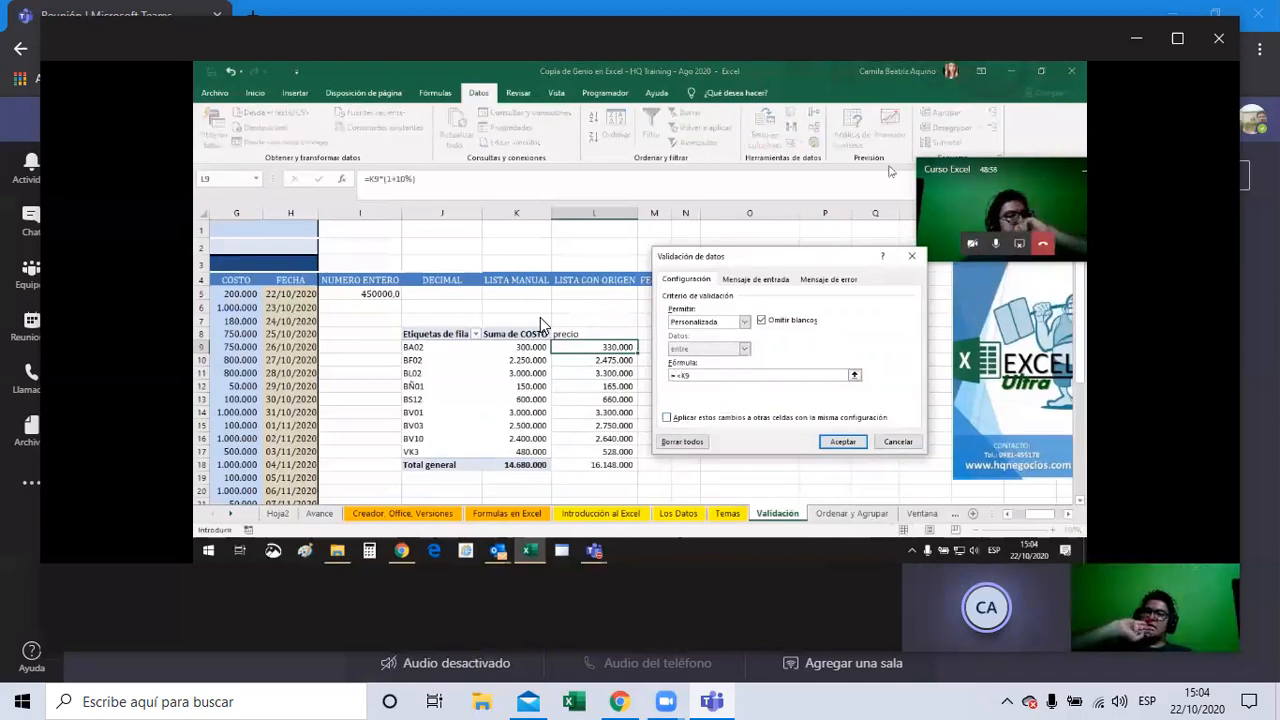
left_click(843, 443)
- Rewrite L9's custom validation formula as <K9 without the equals sign and apply it
left_click(689, 374)
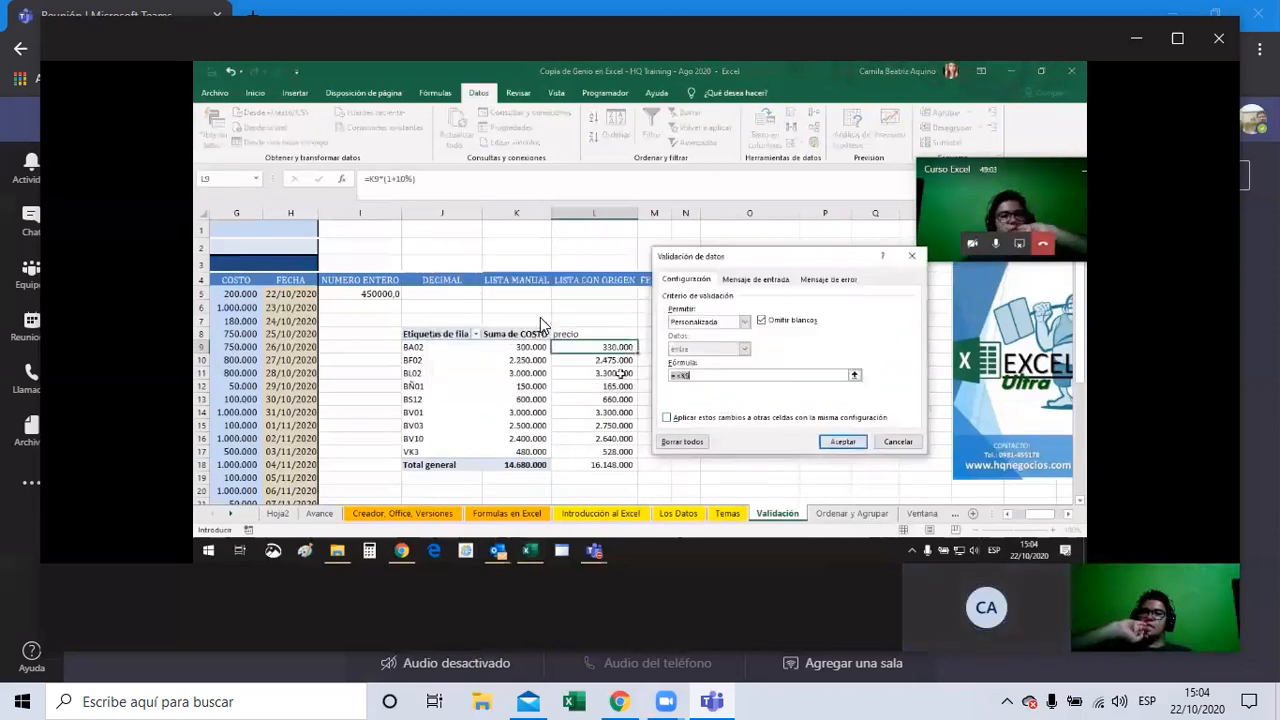
left_click(682, 377)
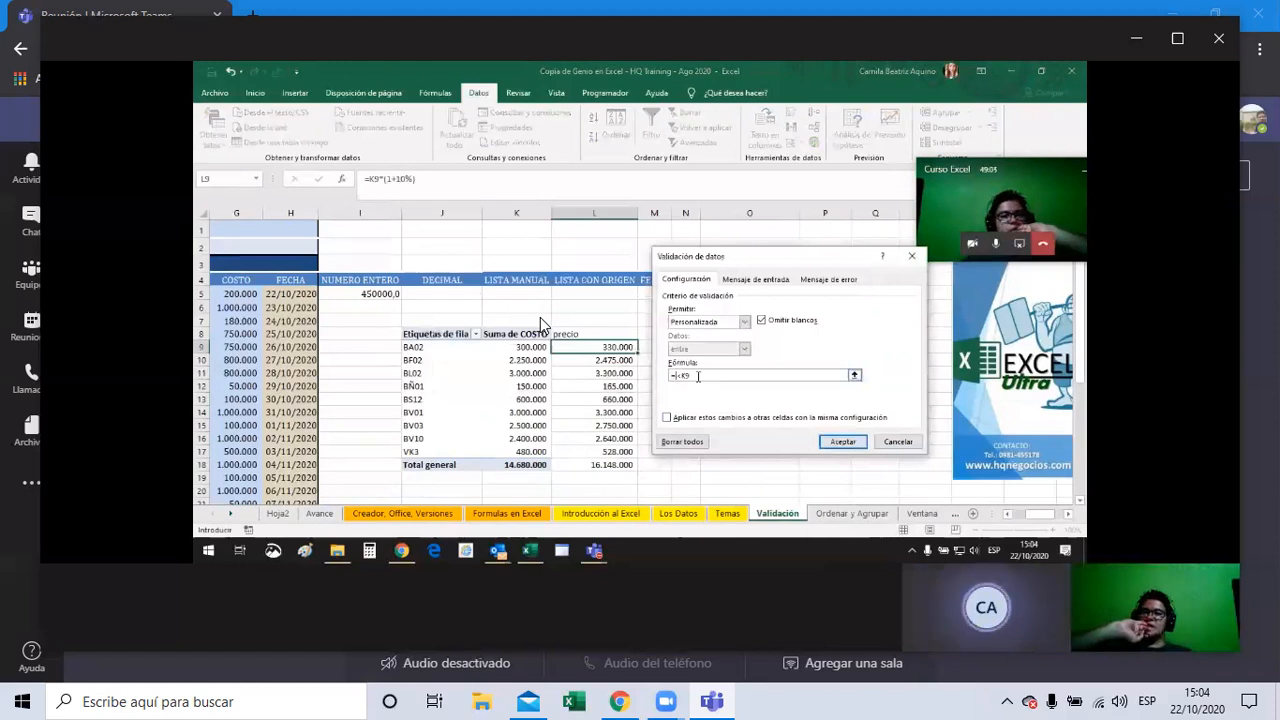
key("BackSpace")
key("BackSpace")
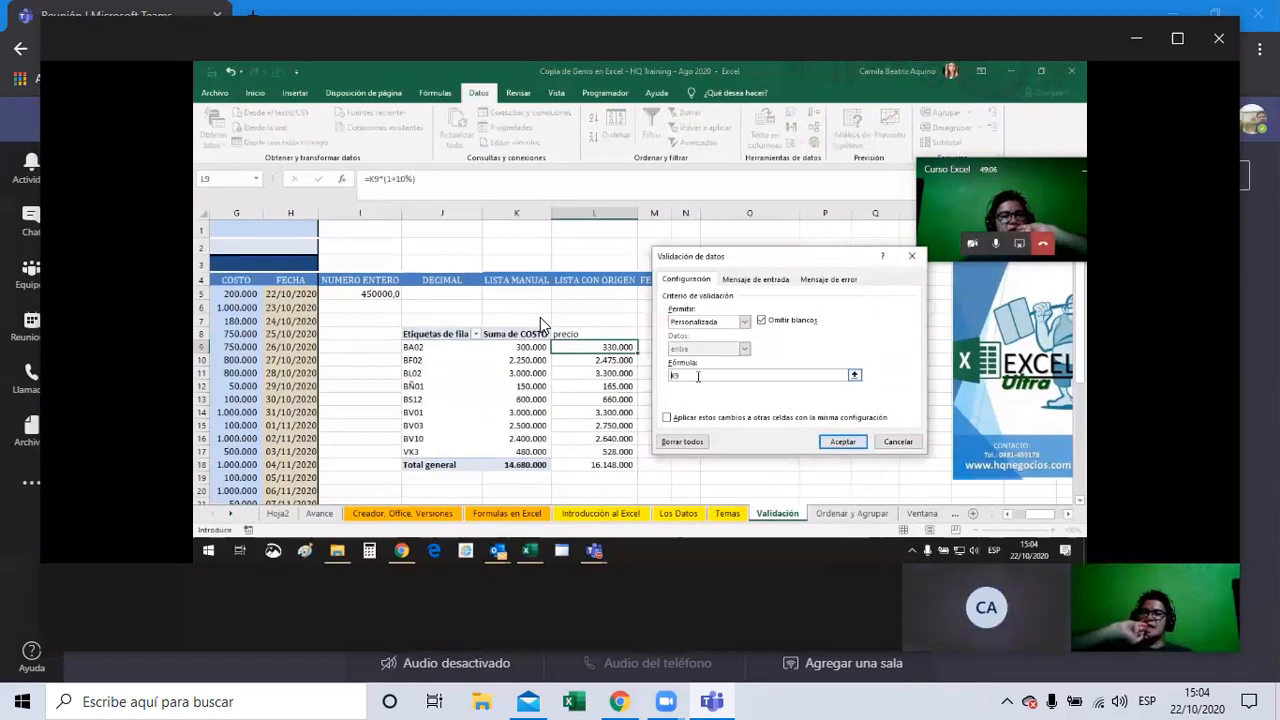
type("<")
left_click(843, 442)
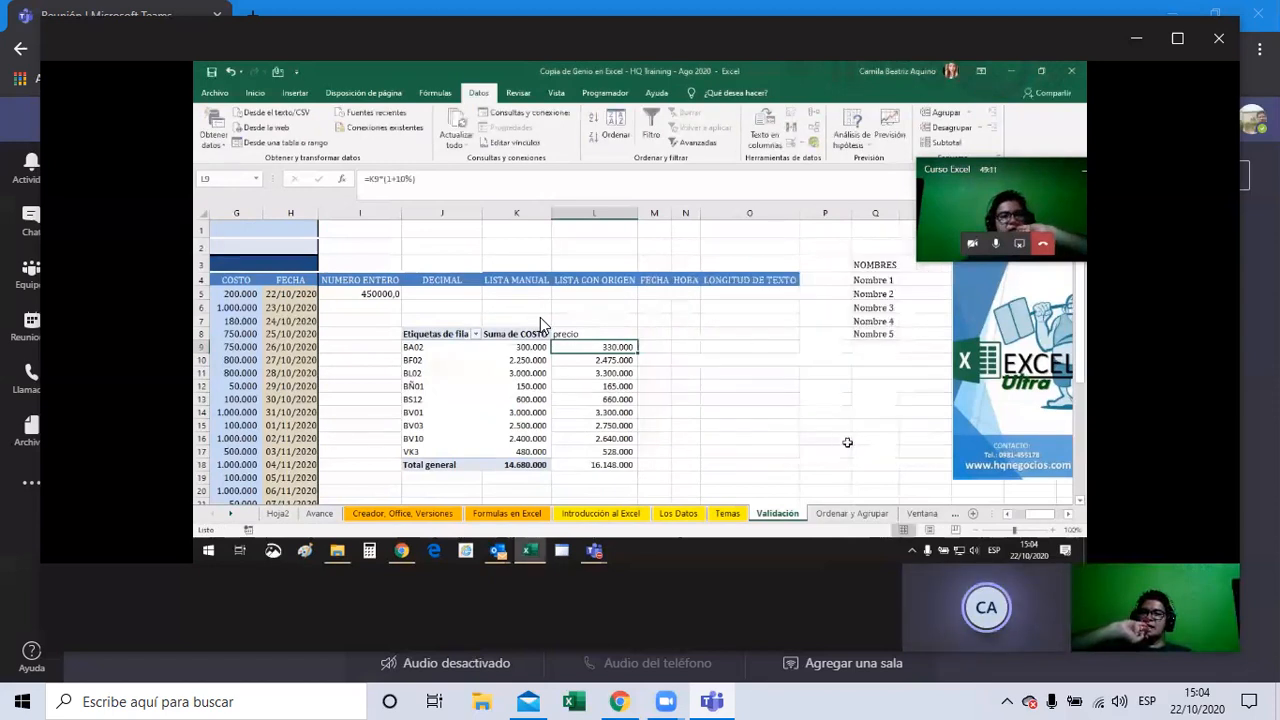
- Copy L9 with its changed validation down the precio column to L18 and circle the invalid data
double_click(637, 352)
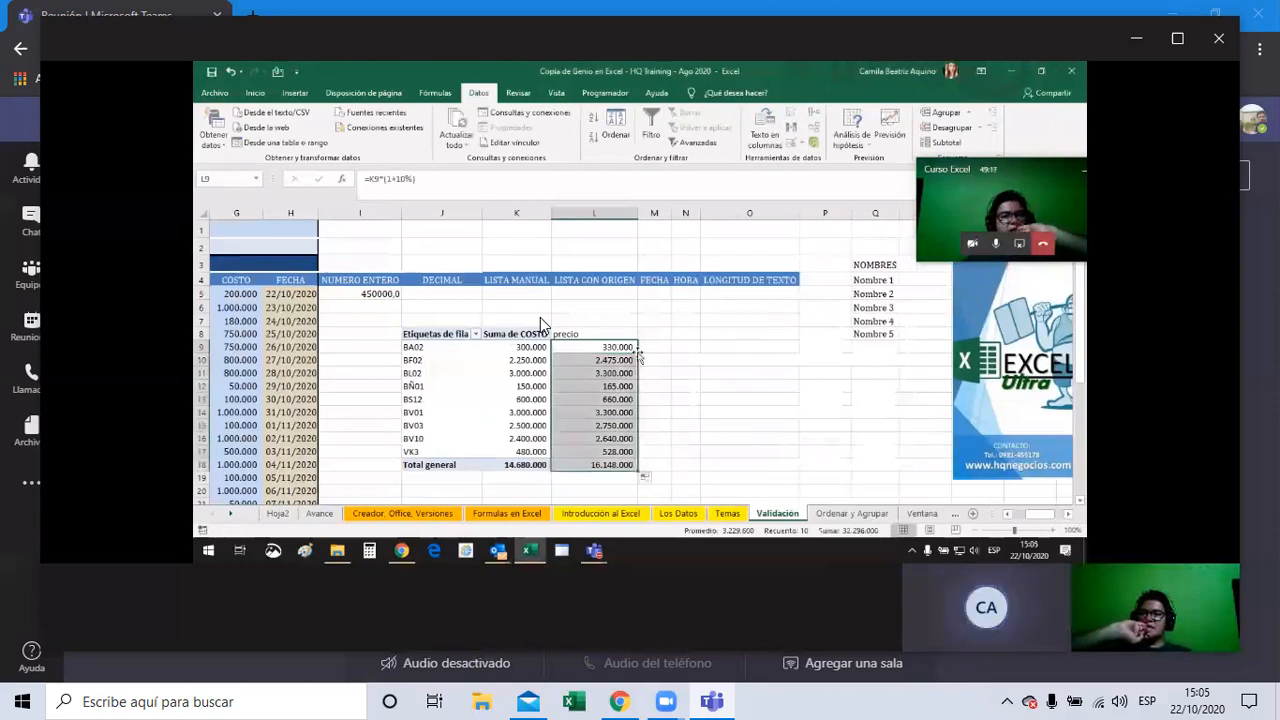
left_click(623, 348)
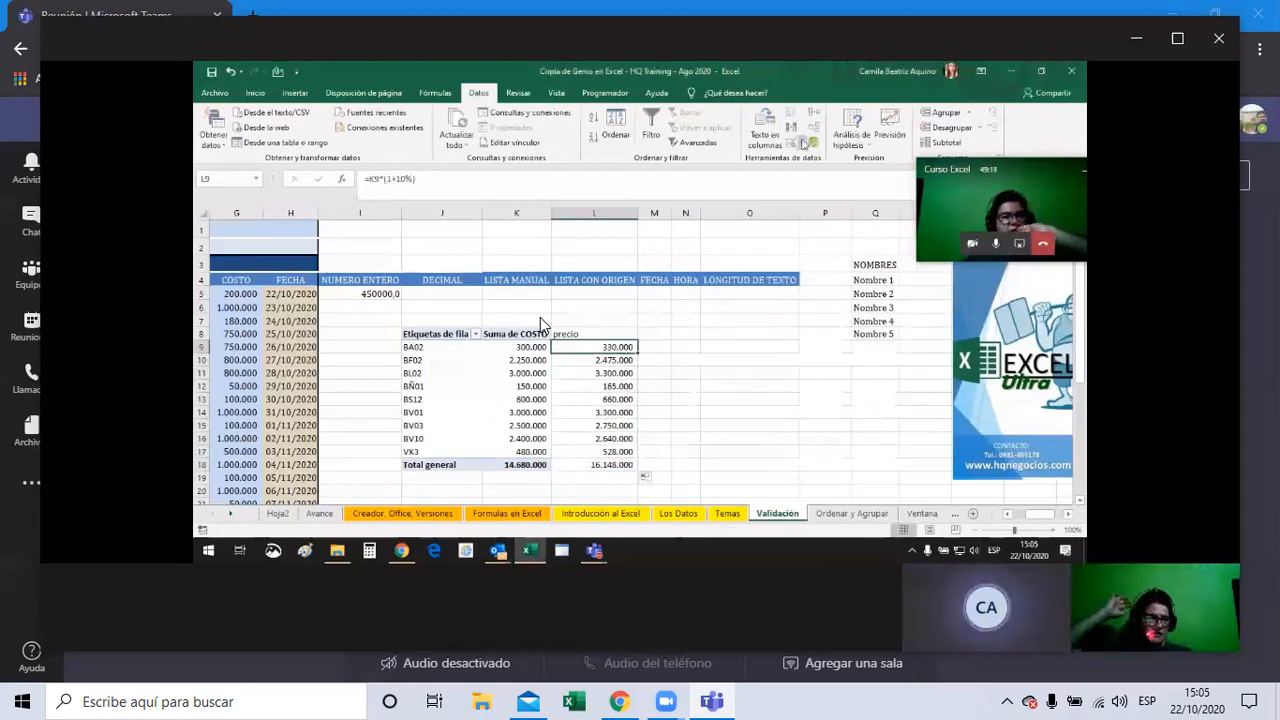
left_click(802, 144)
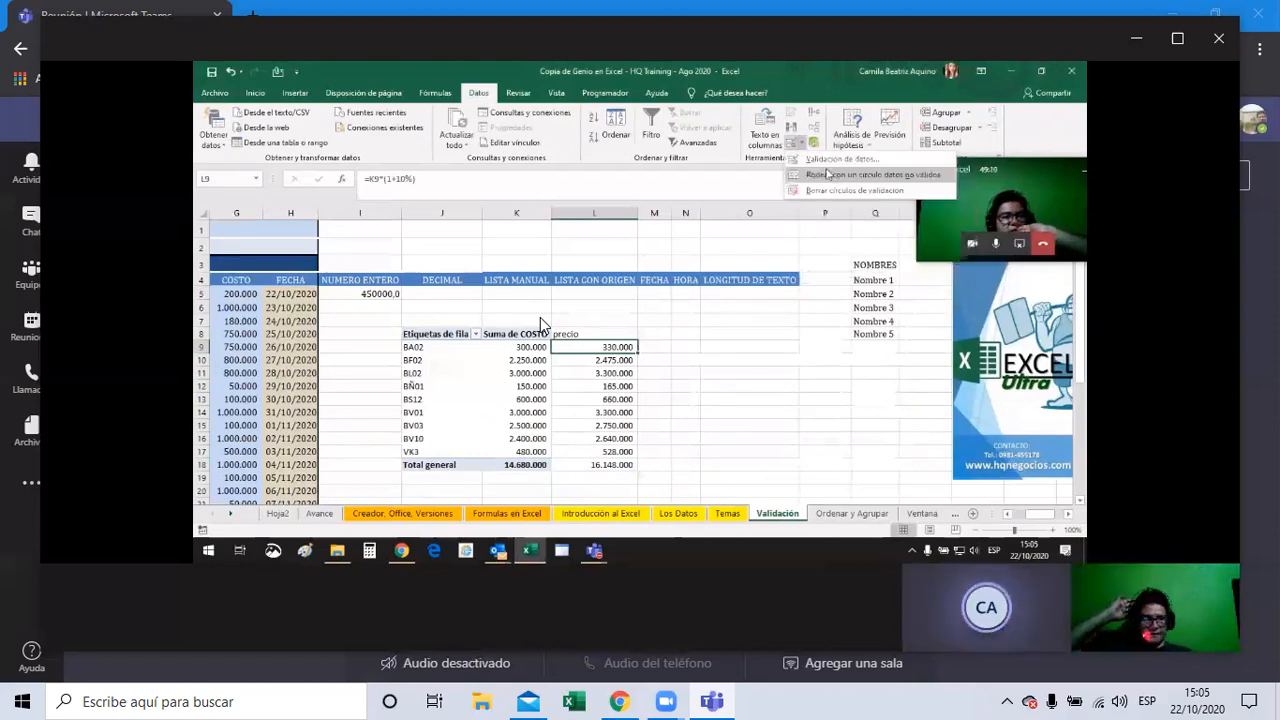
left_click(827, 174)
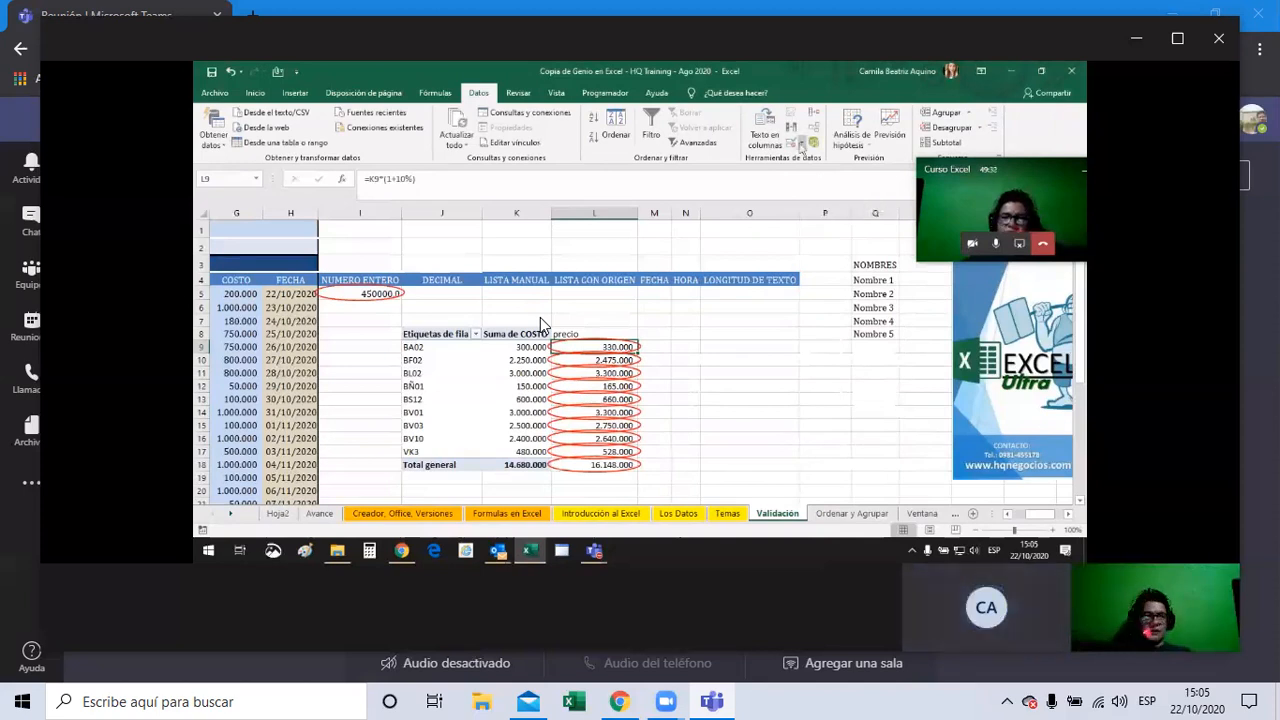
- Open the data validation settings in the precio column and examine the custom formula and the input message options
left_click(801, 146)
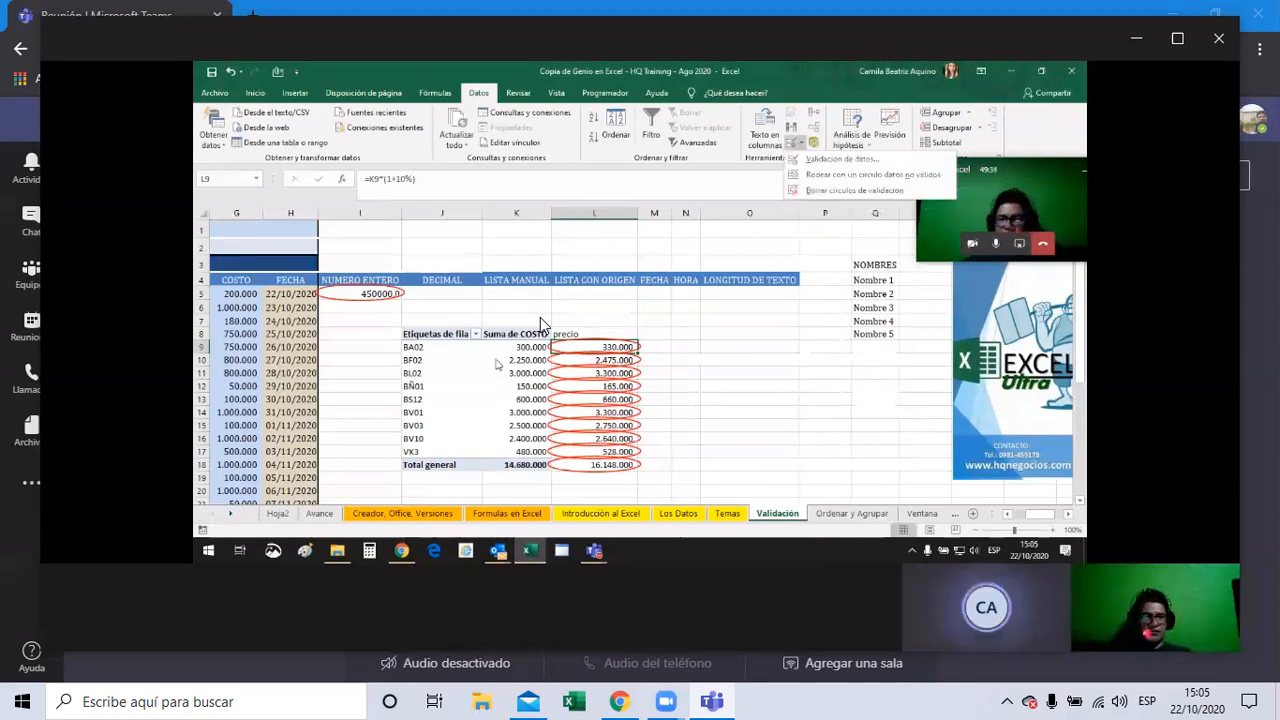
left_click(528, 425)
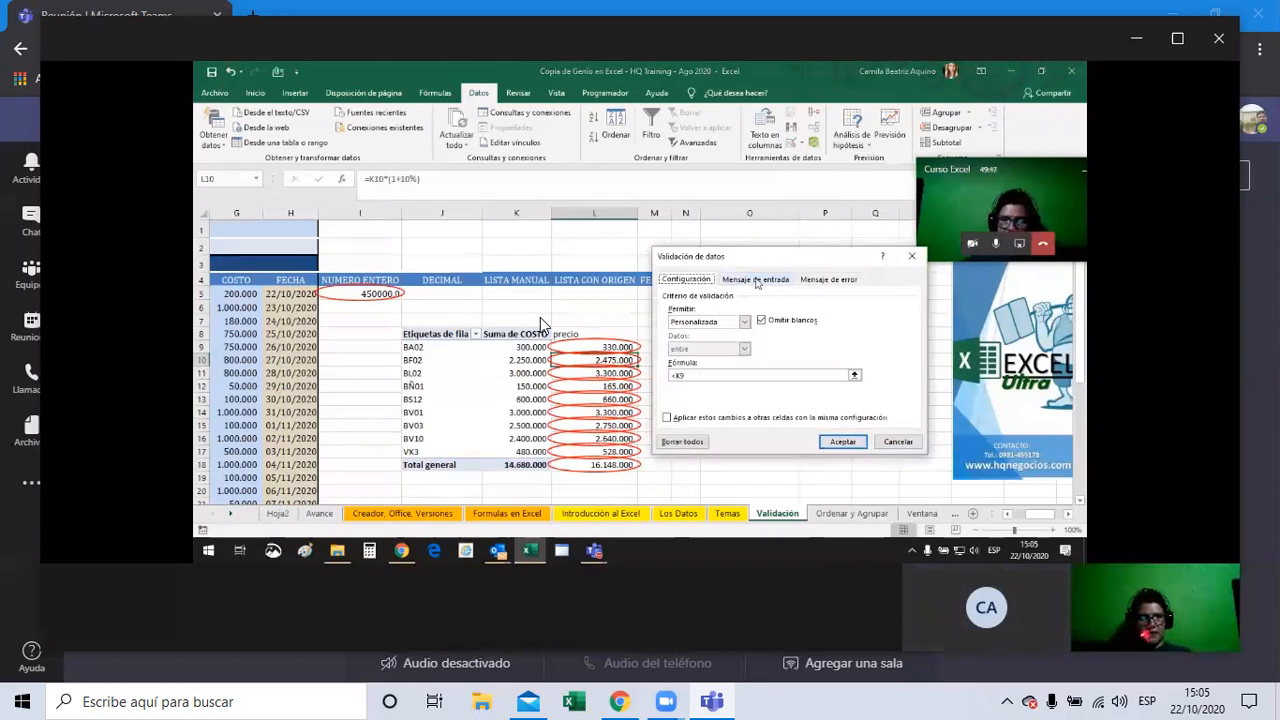
left_click(757, 281)
left_click(686, 279)
left_click(674, 375)
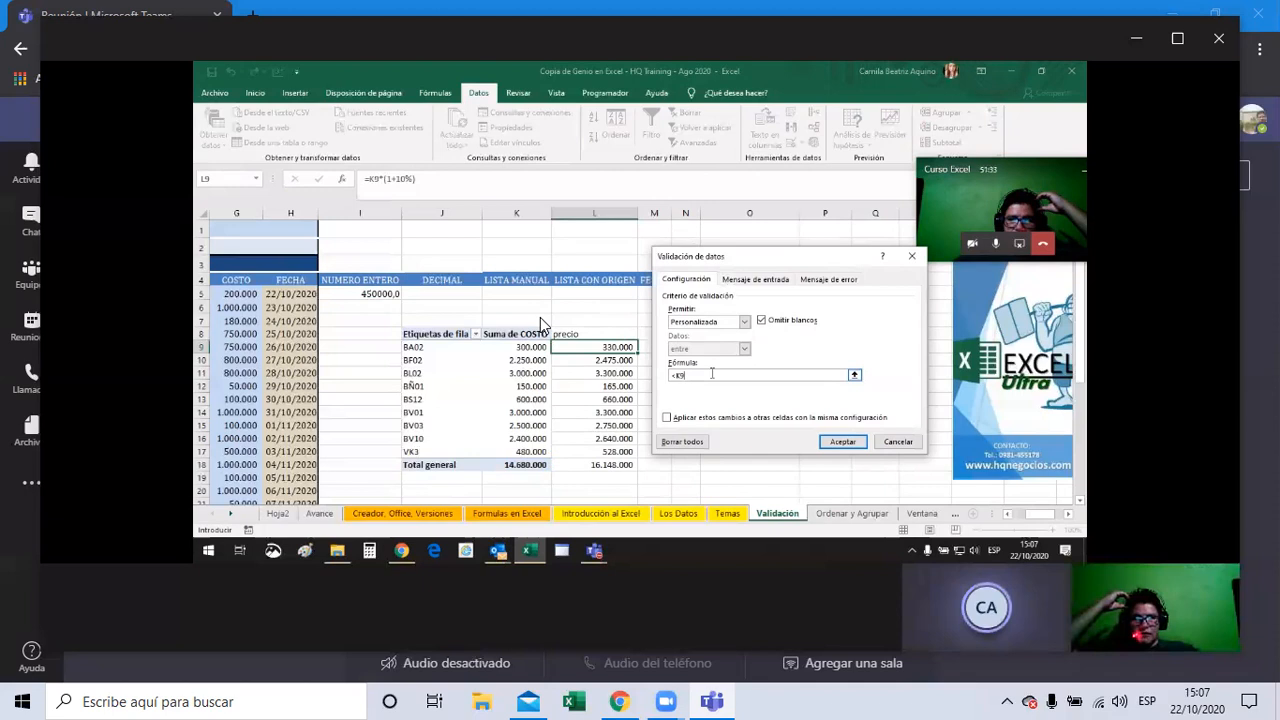
- Change L9's custom validation formula to >K9, apply it and circle the invalid data
key("Left")
key("Left")
left_click(712, 373)
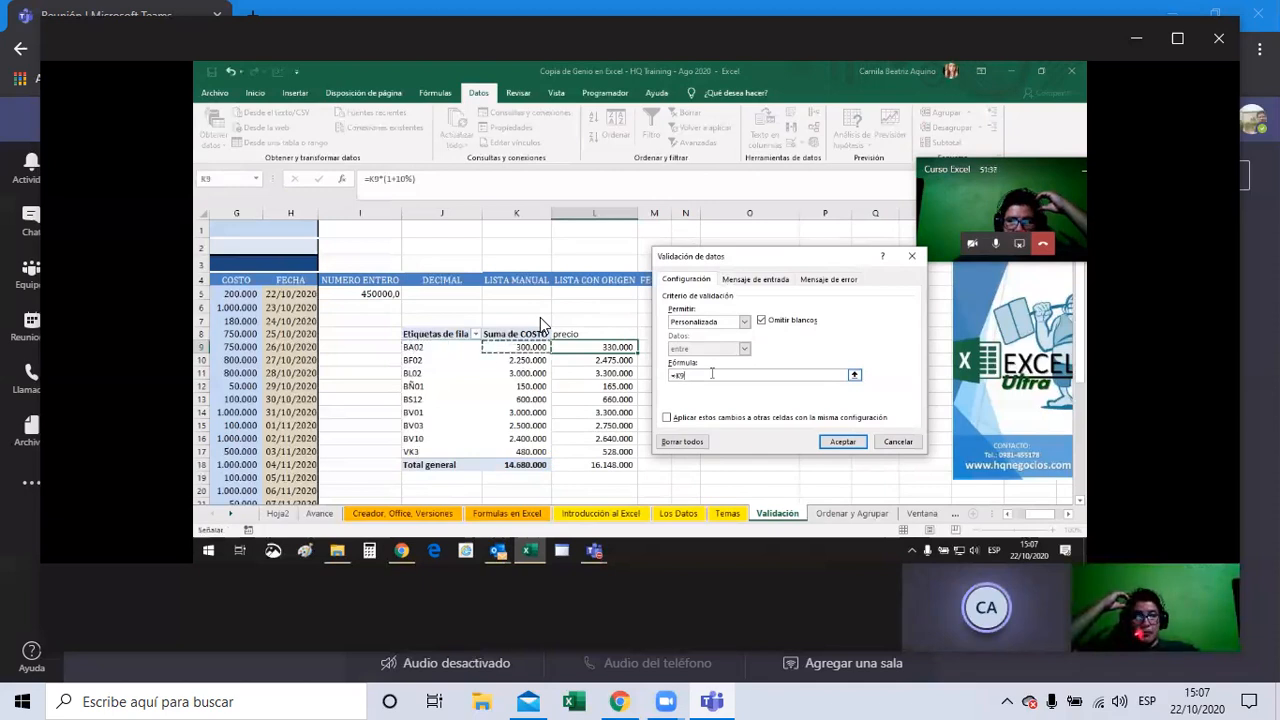
key("BackSpace")
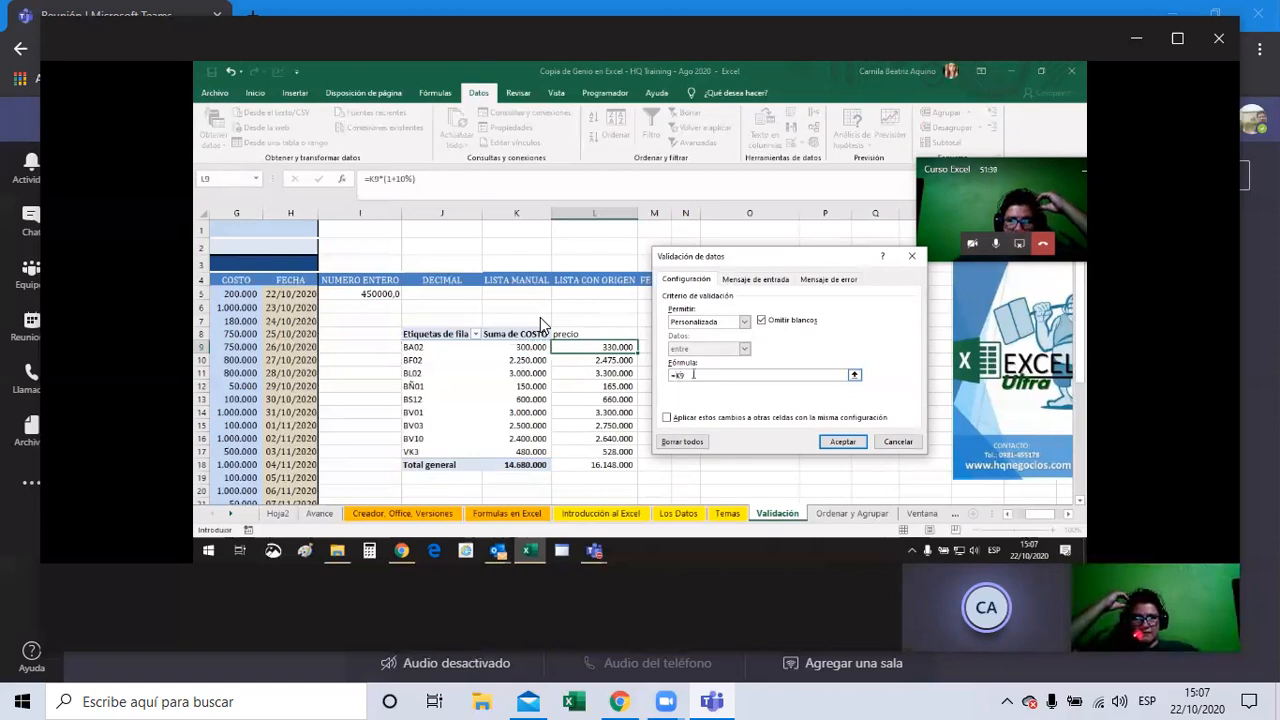
type("K")
key("Left")
key("BackSpace")
type(">")
left_click(843, 441)
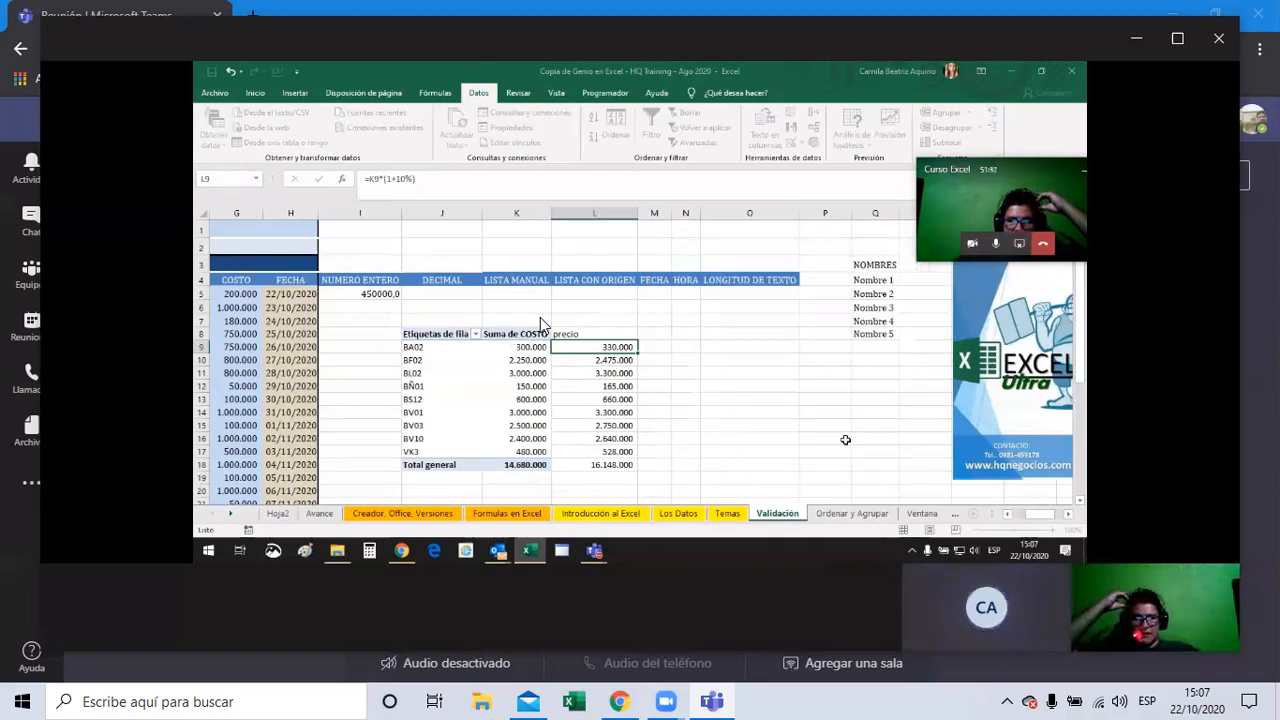
left_click(803, 145)
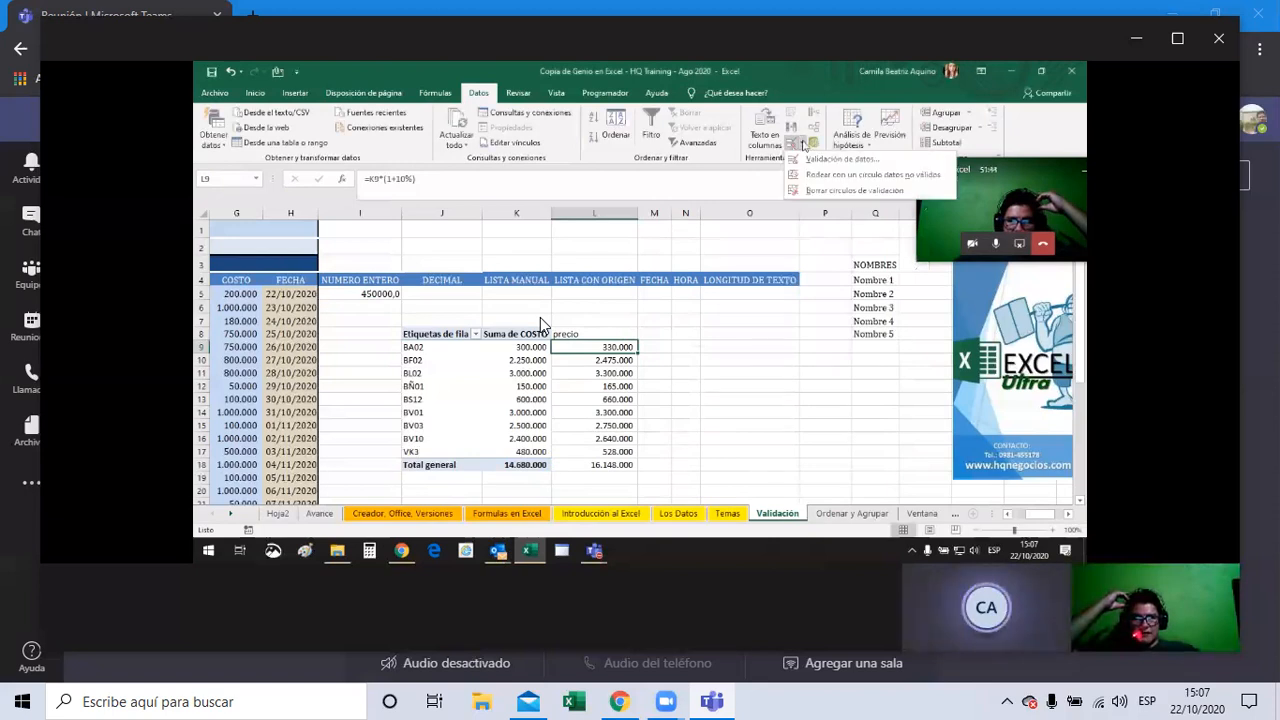
left_click(870, 174)
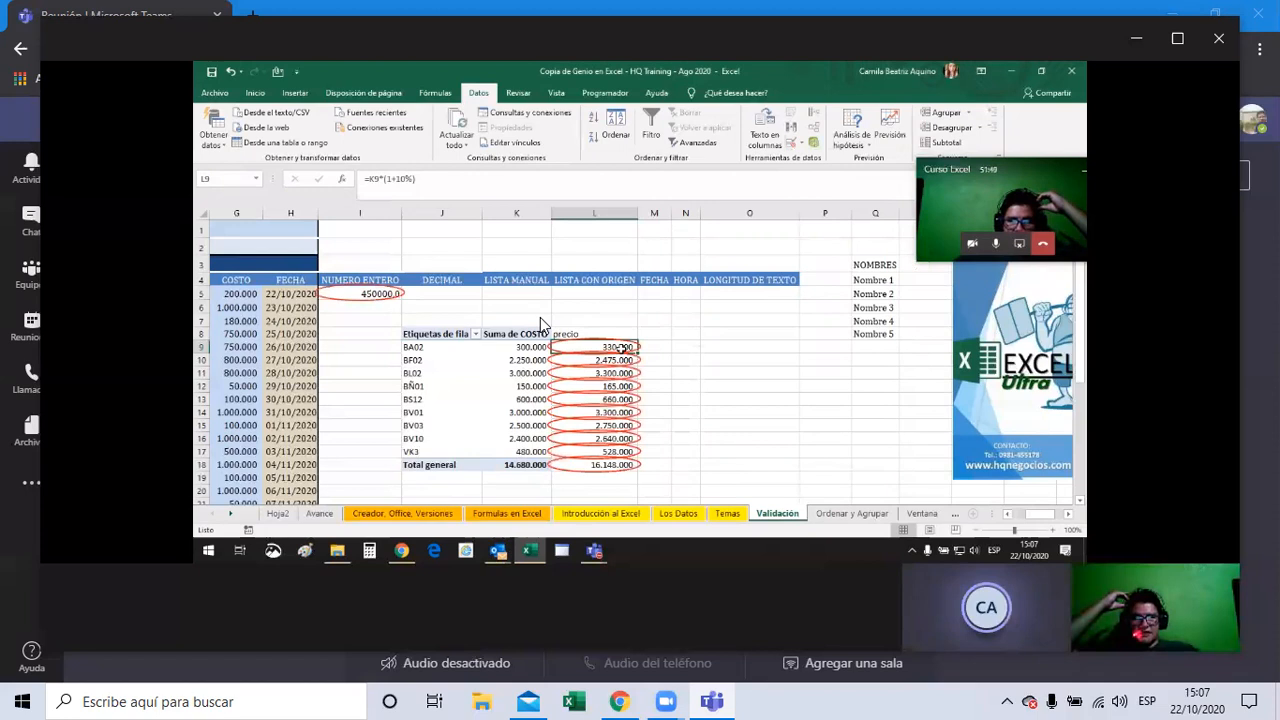
- Rewrite L9's custom validation formula as l9<k9, comparing the price with its cost, and apply it
left_click(791, 143)
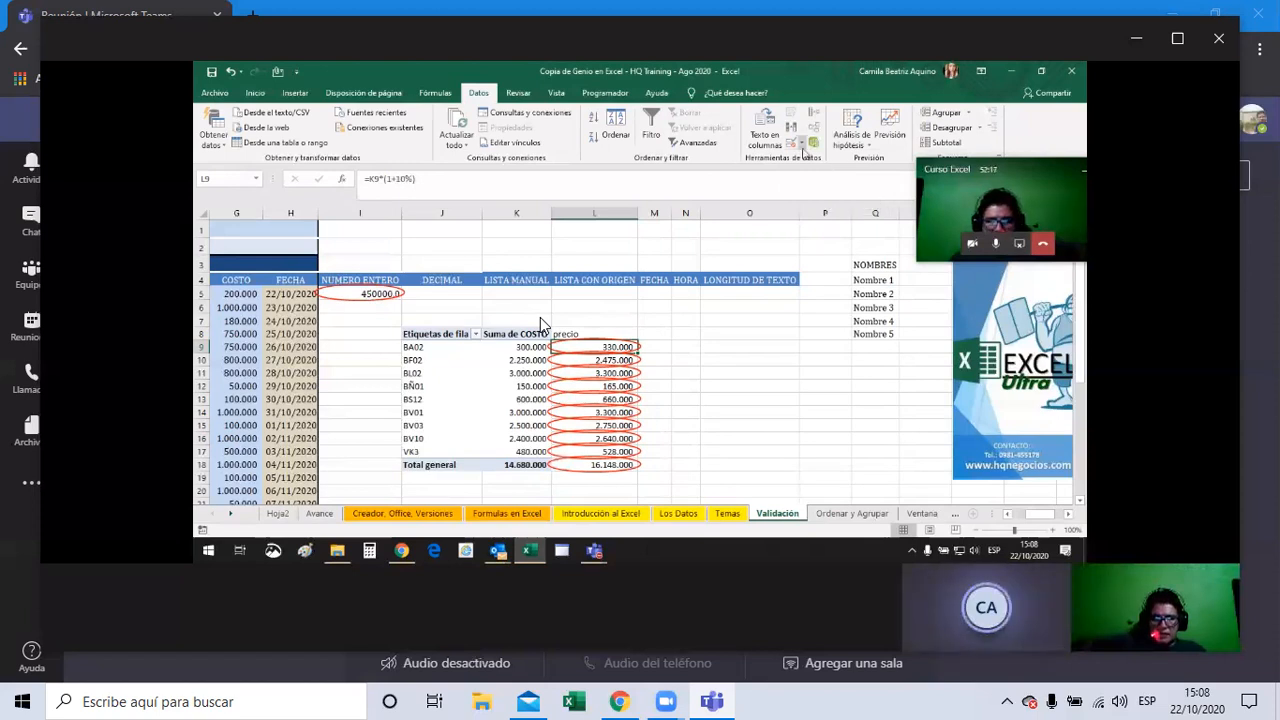
left_click(801, 143)
left_click(840, 159)
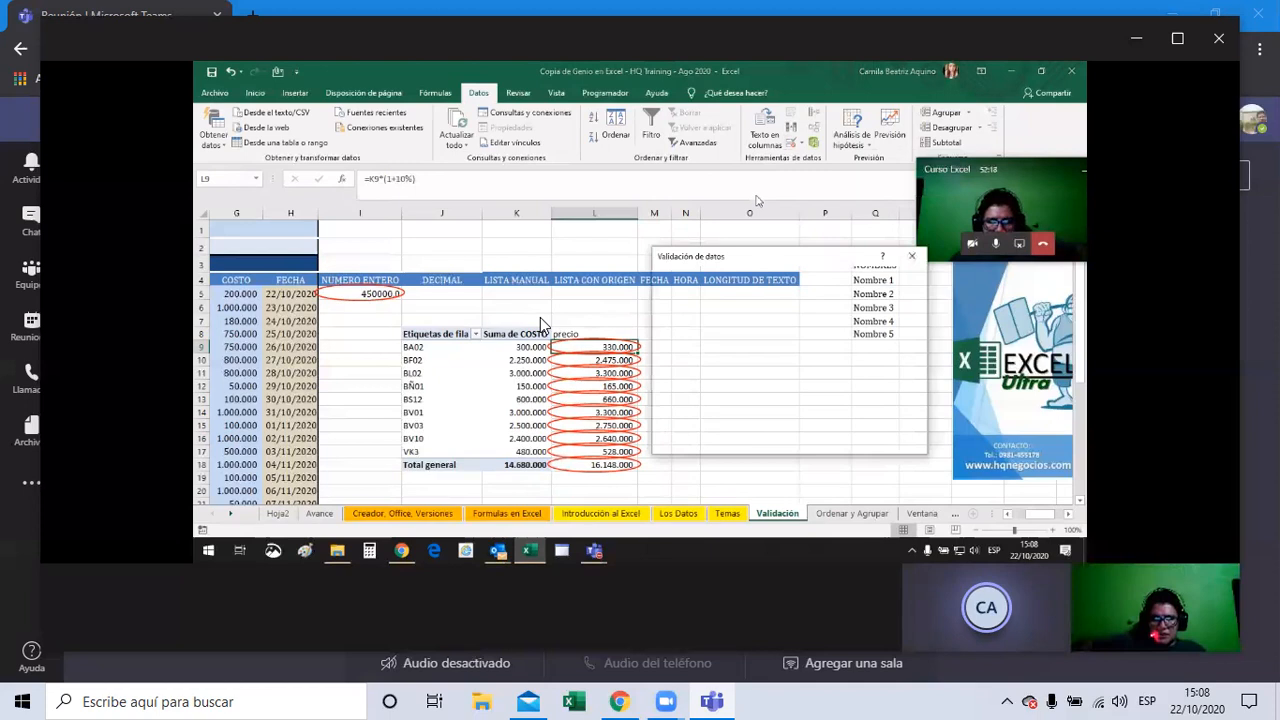
left_click(698, 376)
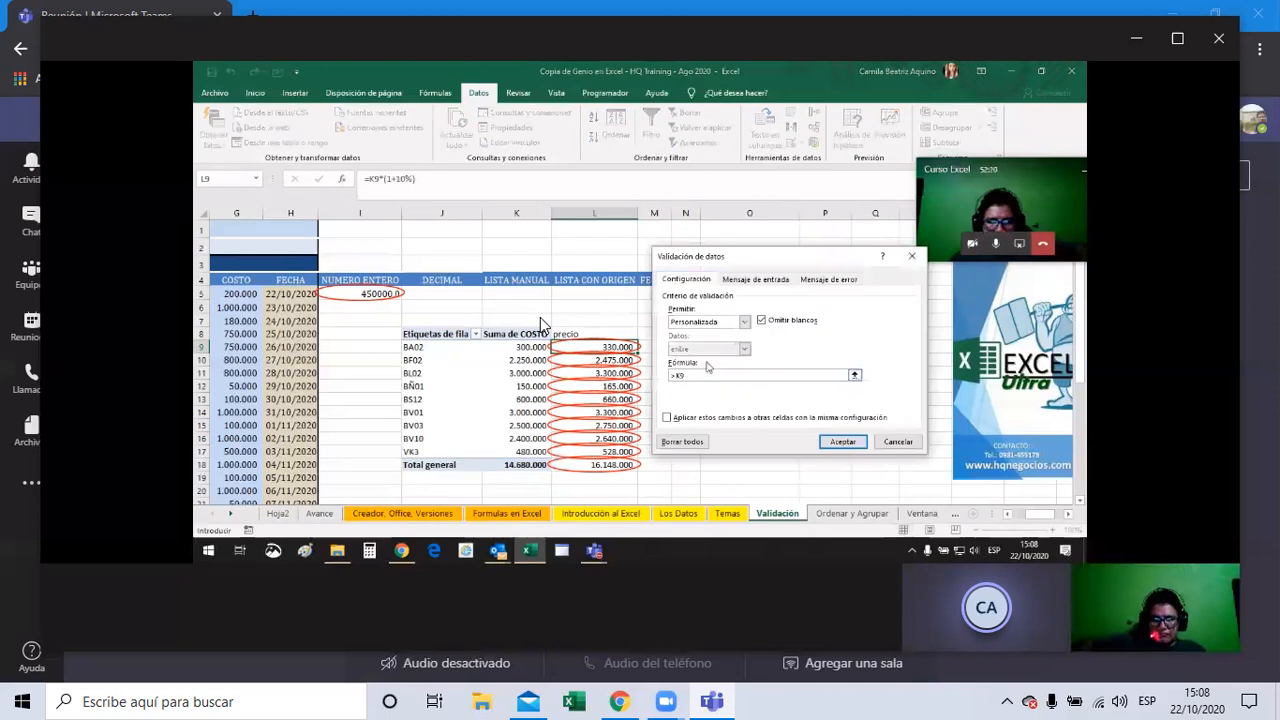
key("BackSpace")
key("BackSpace")
type("l9")
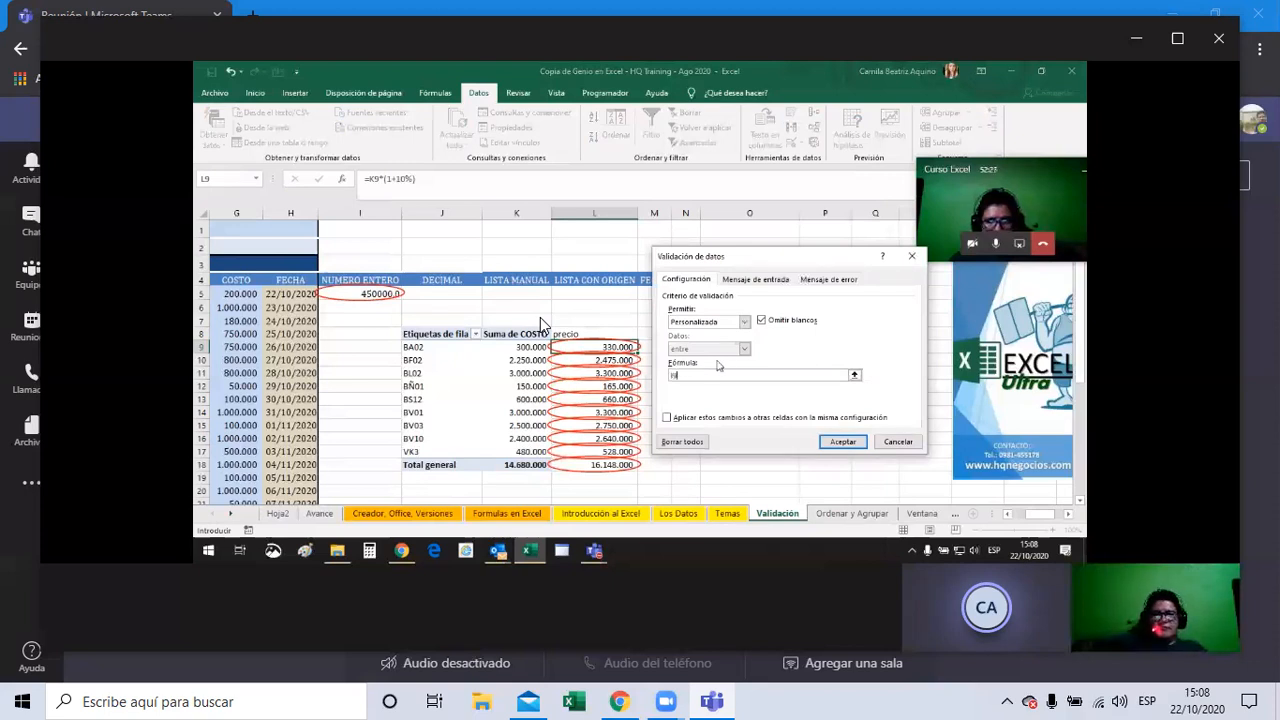
type(">k")
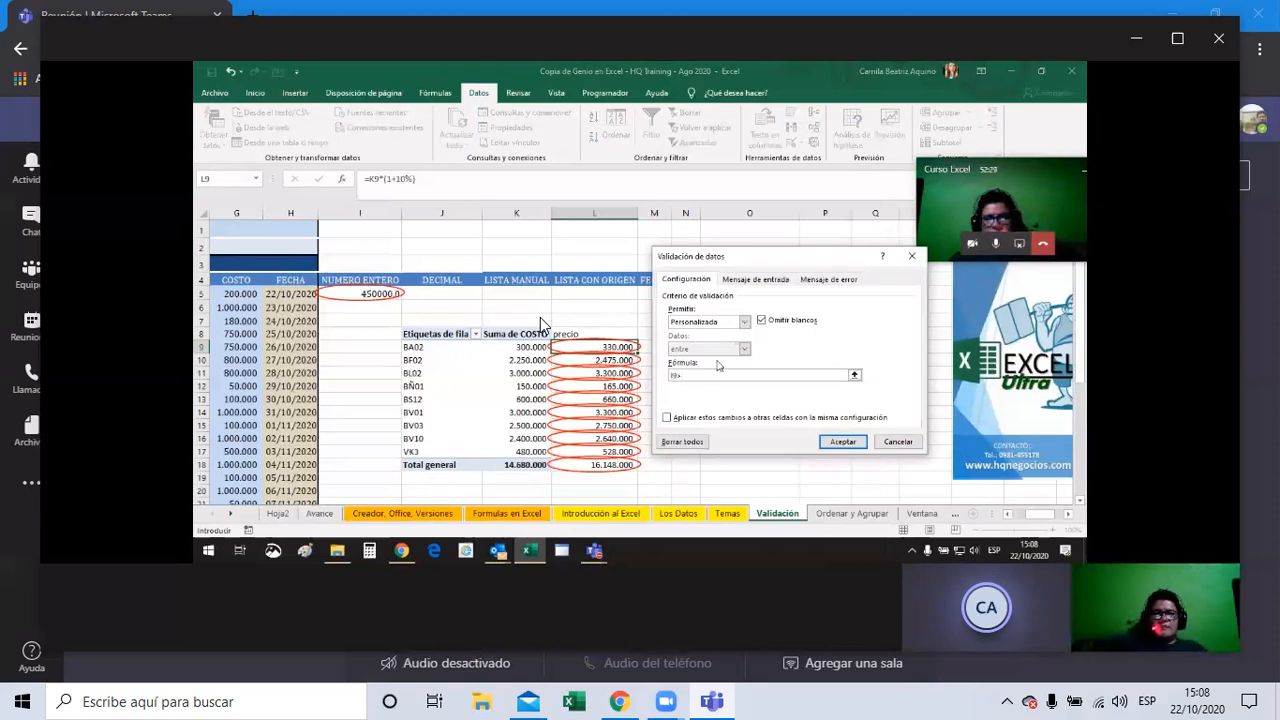
key("BackSpace")
key("BackSpace")
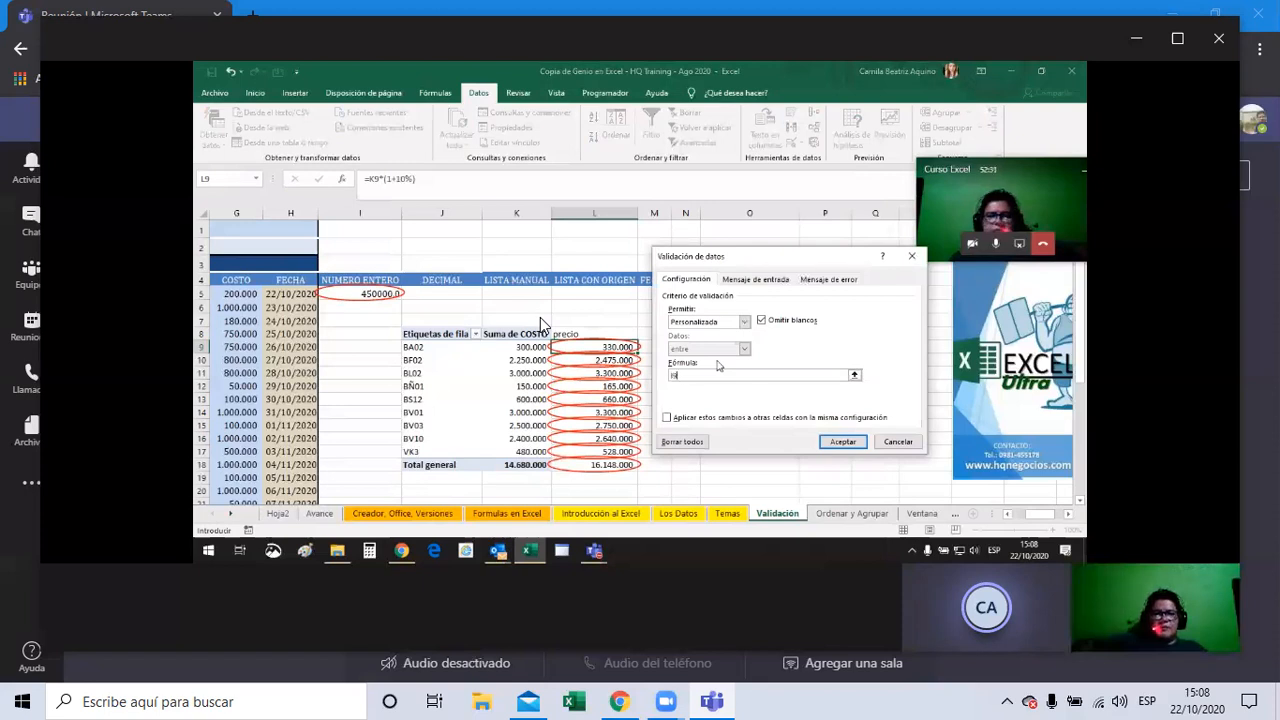
type(">")
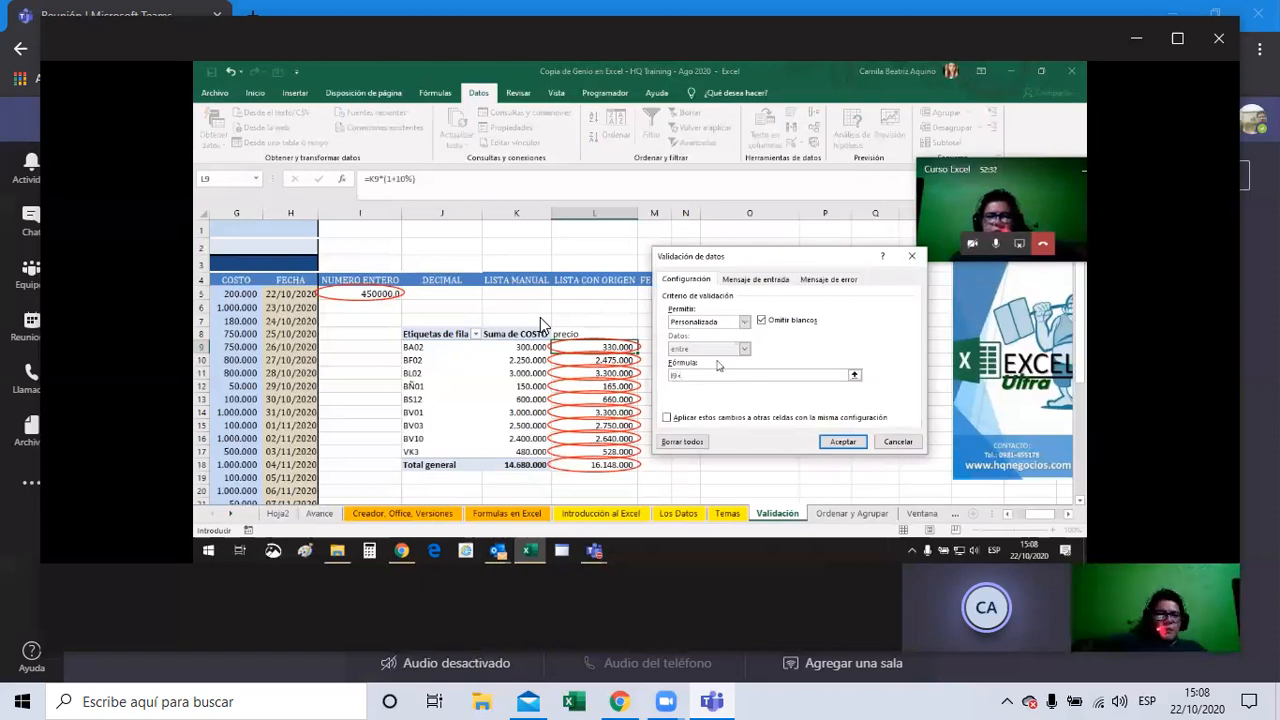
type("k9")
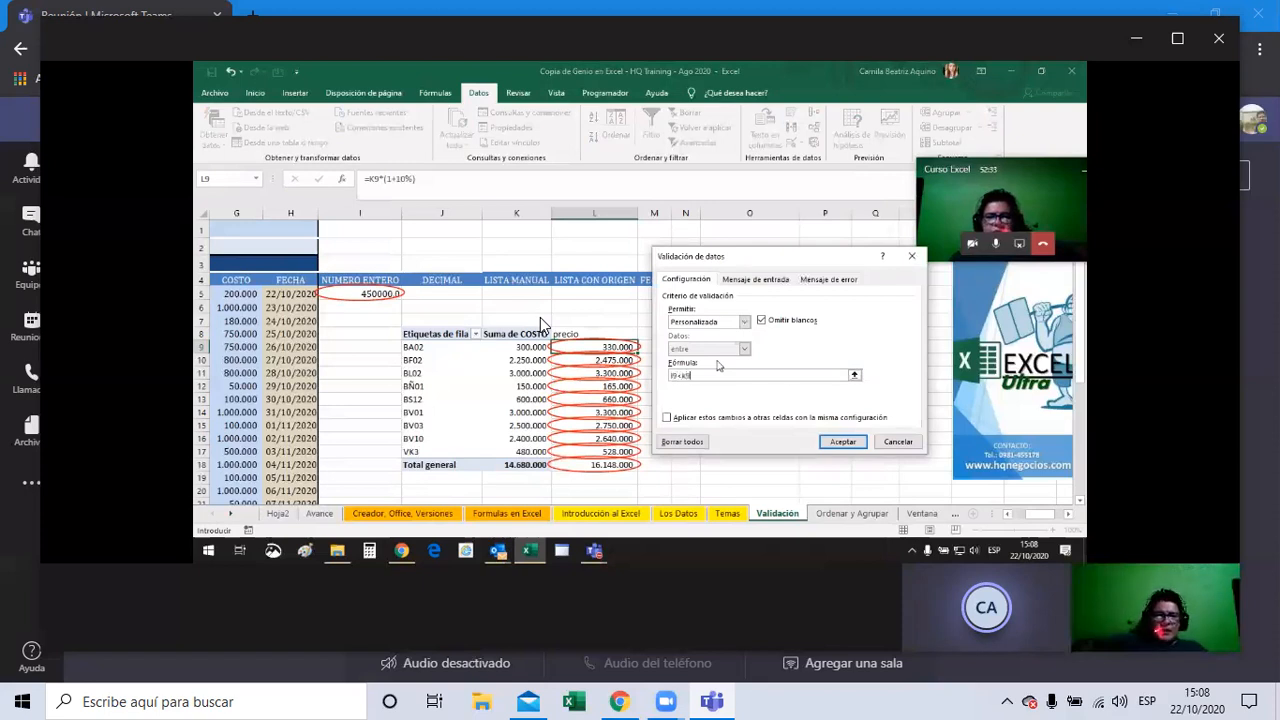
left_click(856, 445)
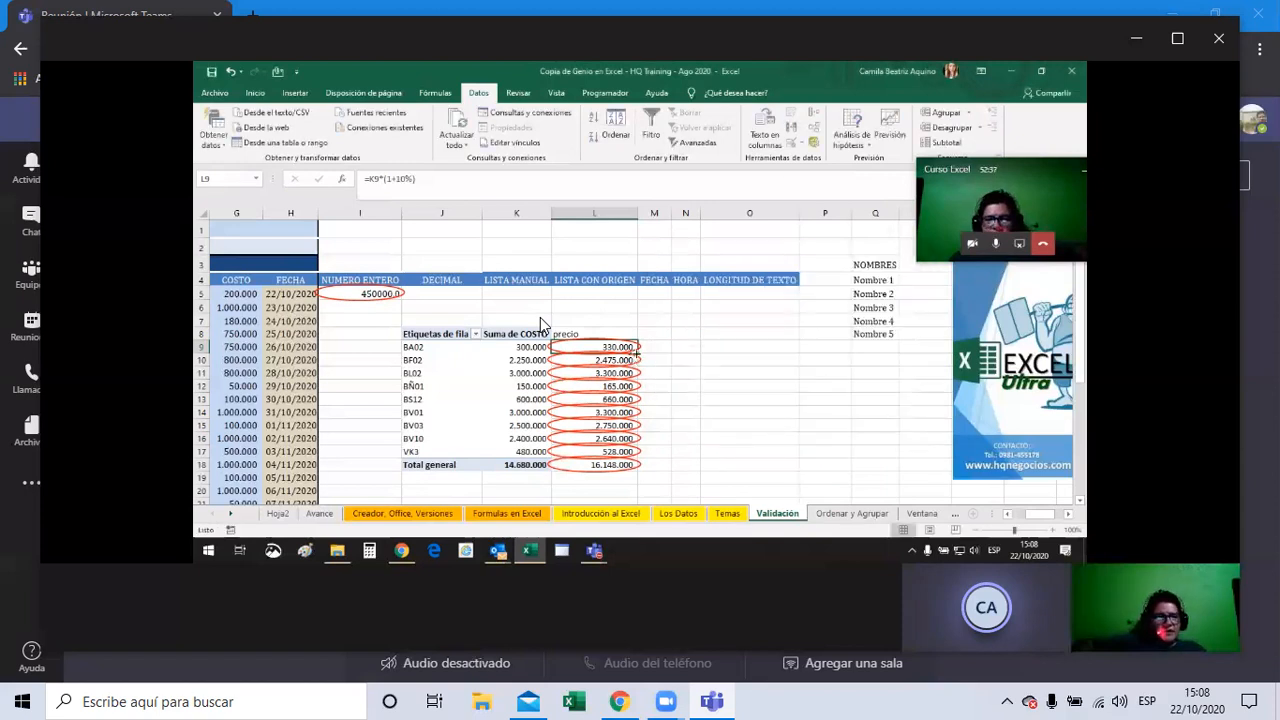
- Fill L9 with its revised validation down the precio column to L18 and circle the invalid data
double_click(637, 354)
left_click(801, 143)
left_click(823, 175)
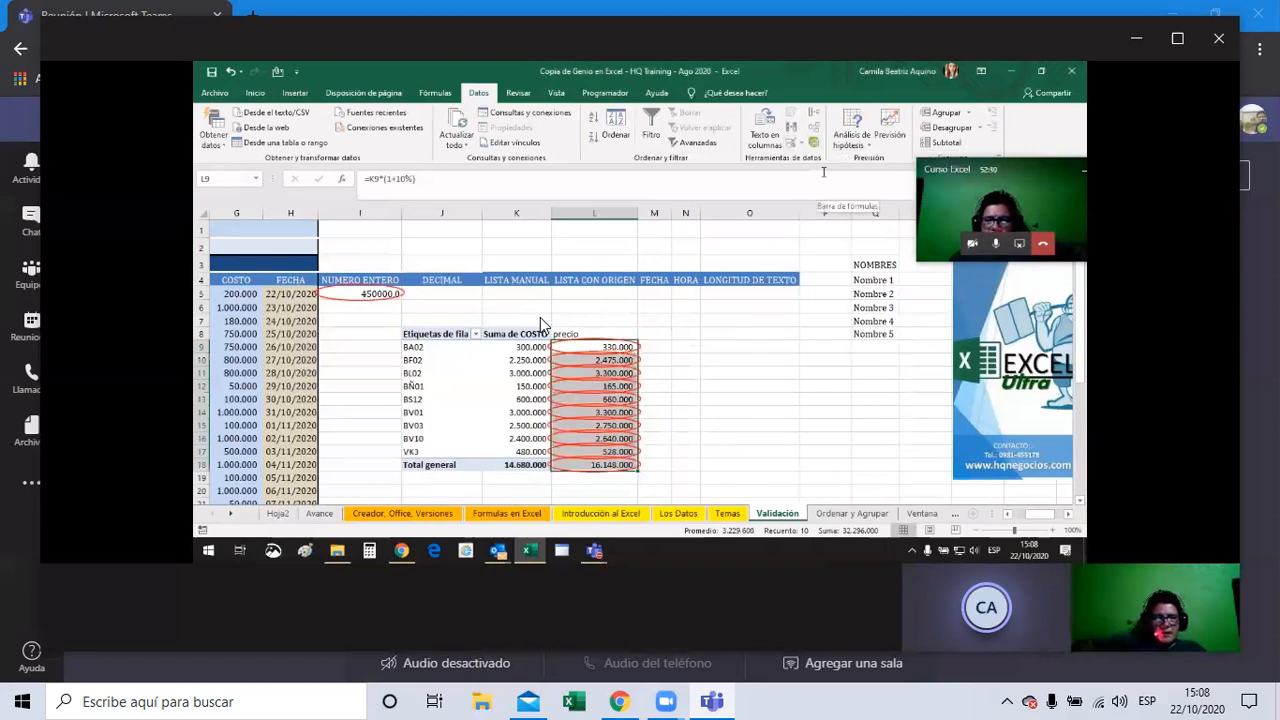
- Clear all validation circles from the sheet
left_click(674, 397)
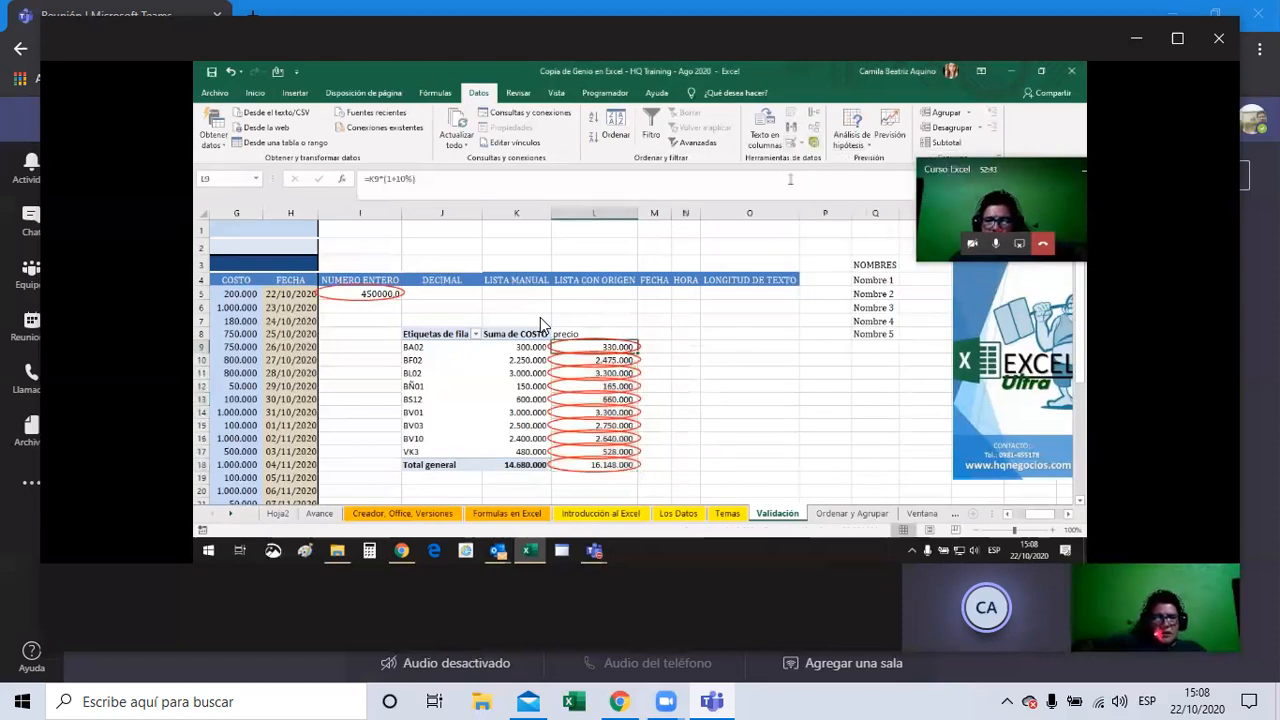
left_click(802, 143)
left_click(818, 190)
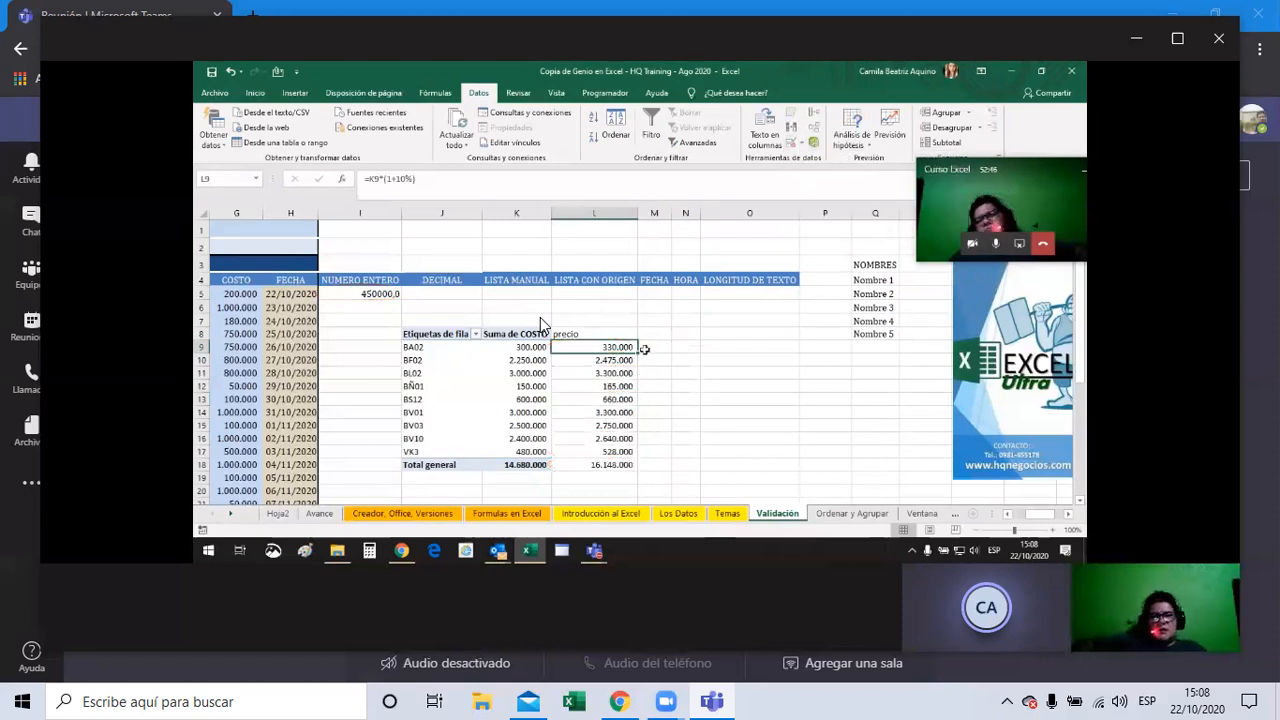
left_click(811, 147)
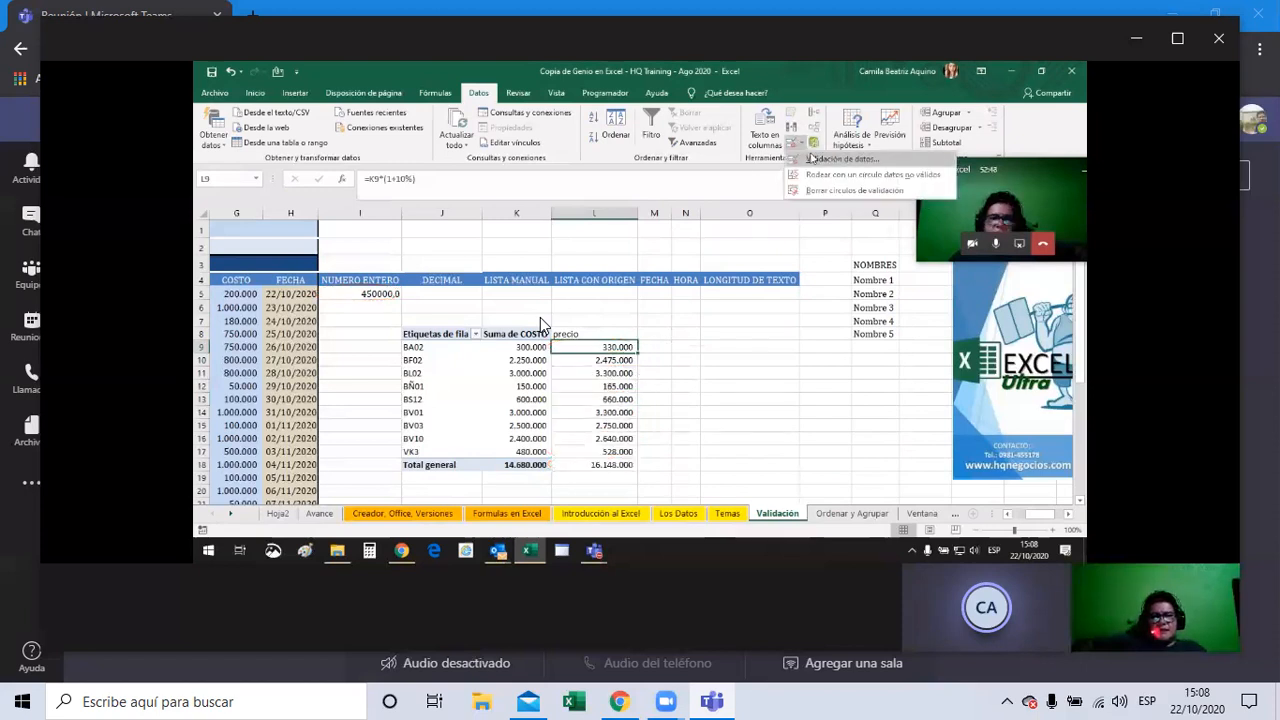
left_click(811, 159)
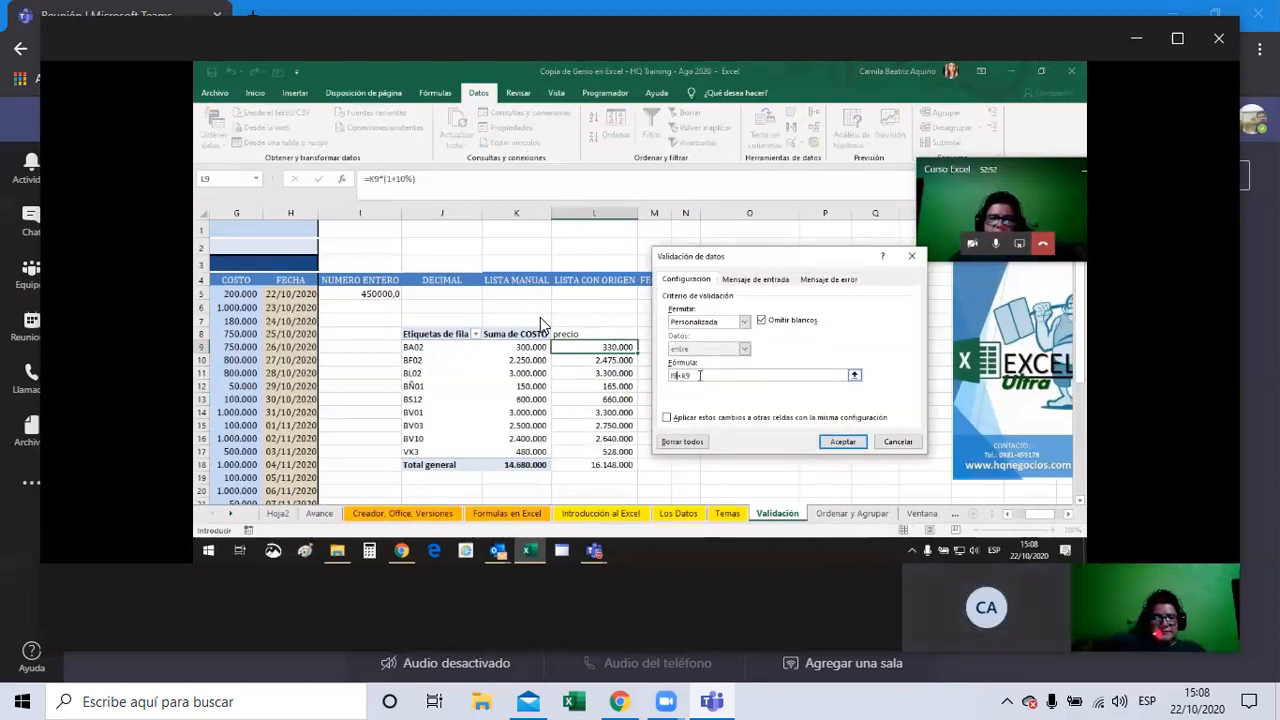
left_click_drag(700, 376, 655, 380)
key("BackSpace")
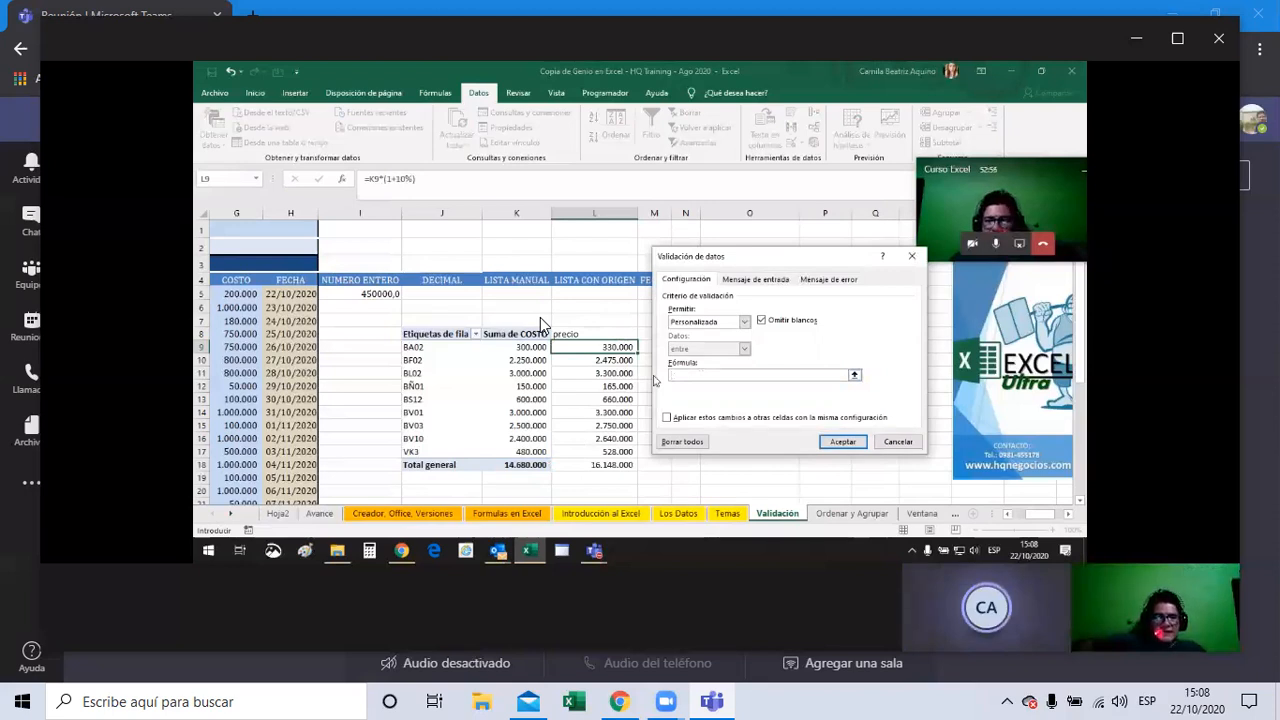
left_click(897, 441)
- Fill the precio header cell L8 with yellow
left_click(632, 334)
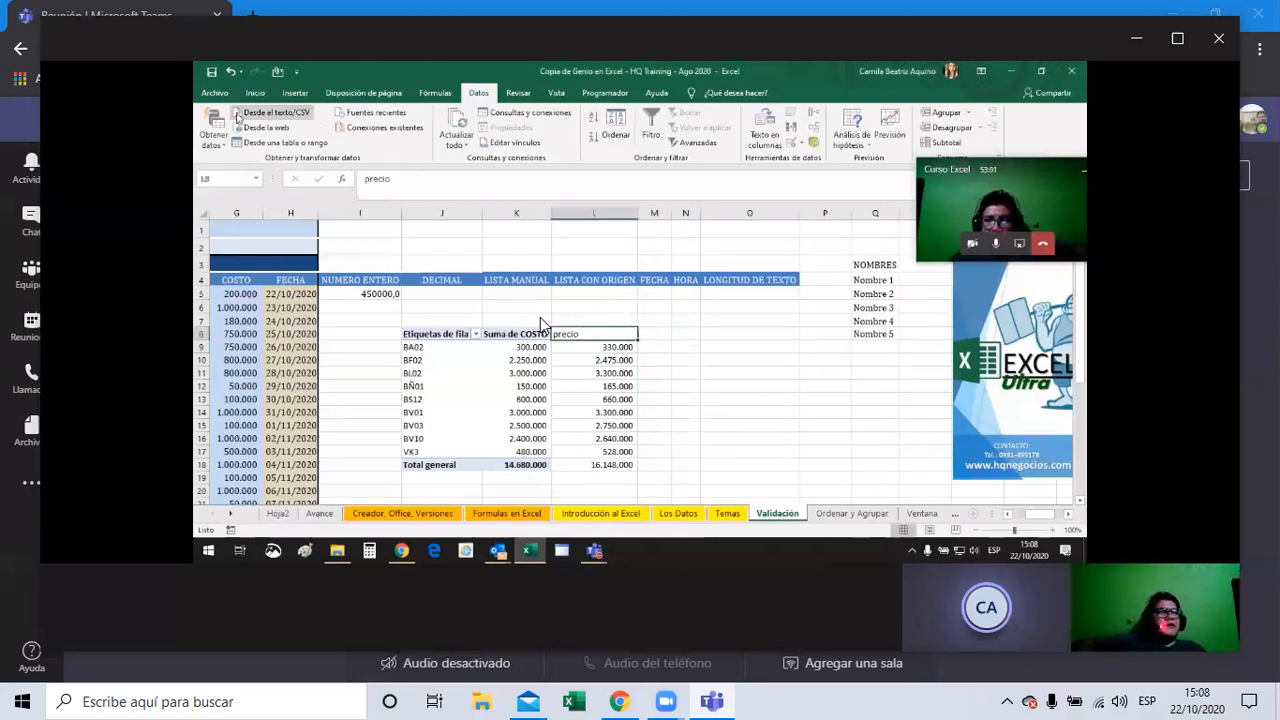
left_click(266, 92)
left_click(351, 138)
- Enter the header variacion in M8, beside the precio header
left_click(648, 333)
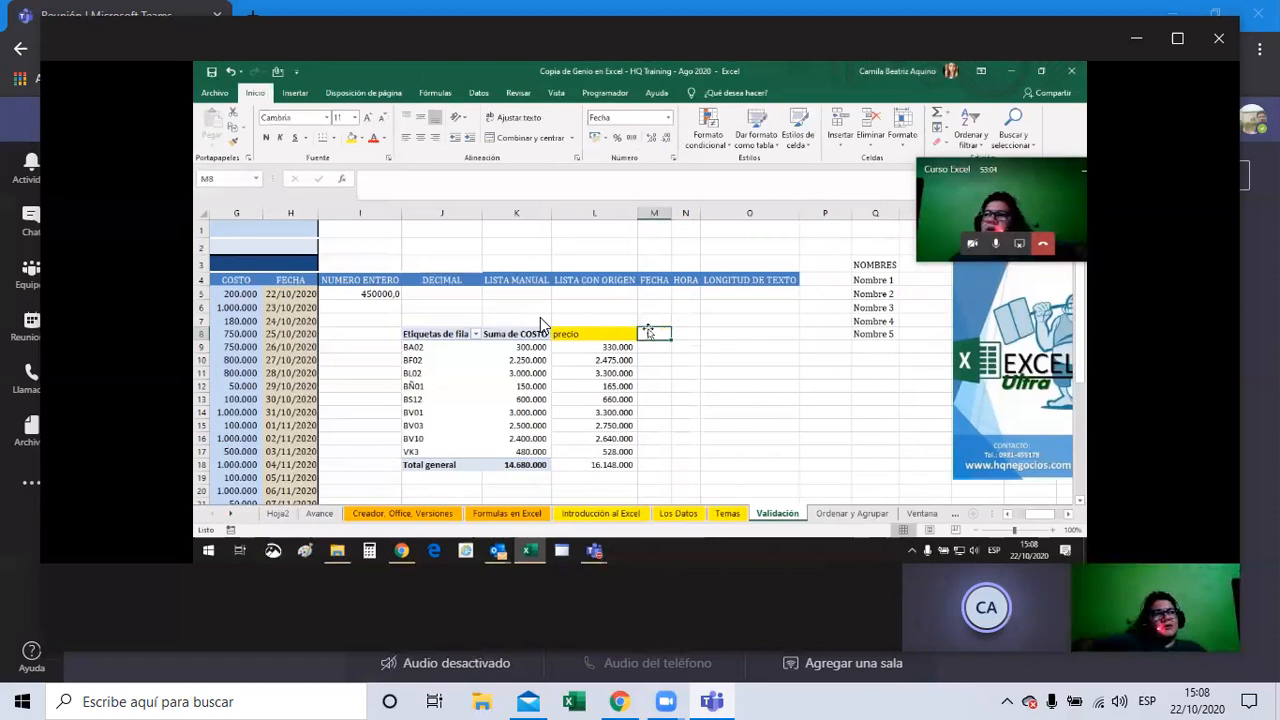
type("varc")
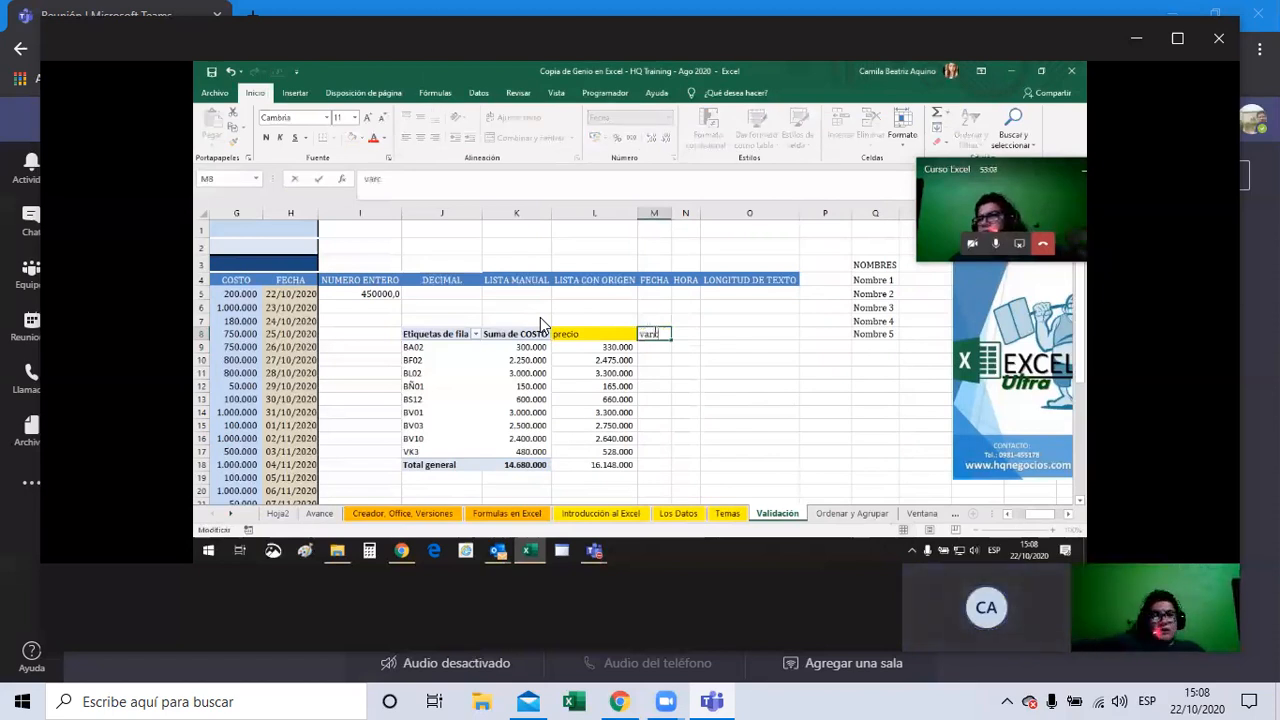
key("BackSpace")
key("BackSpace")
type("riacion")
key("BackSpace")
key("Tab")
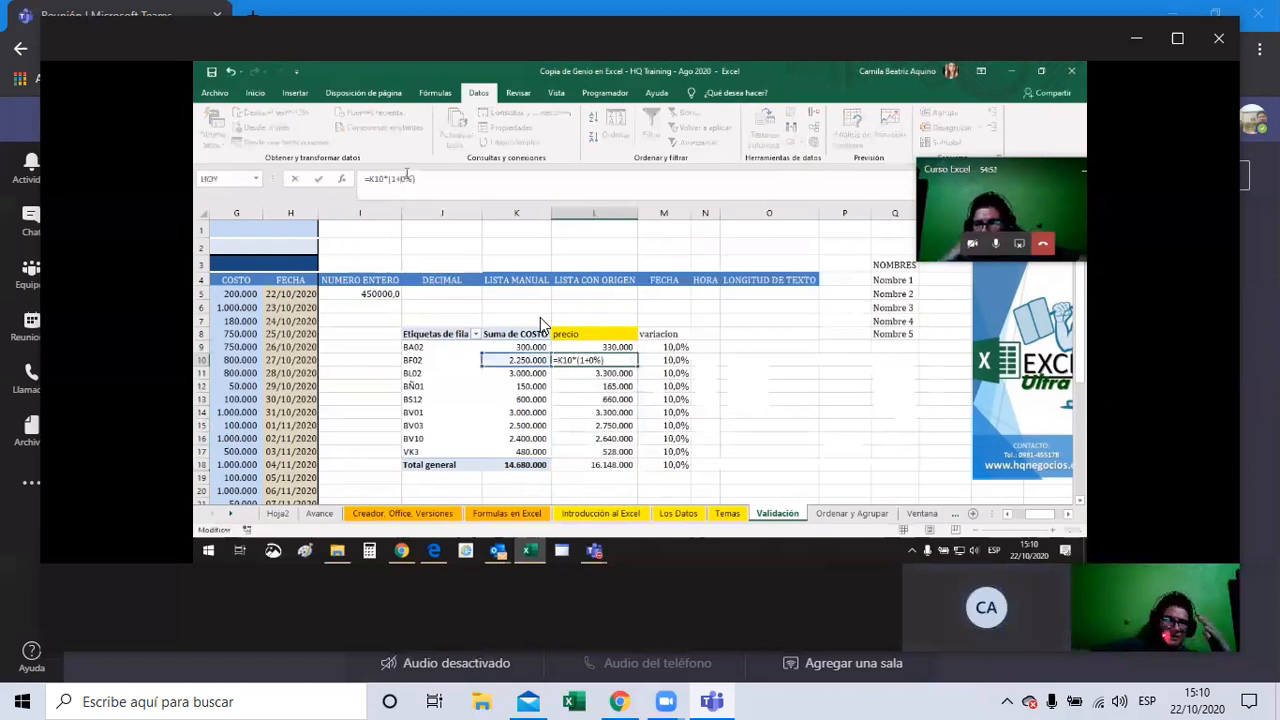
- Set the markup in the precio formulas to 20% for BF02 in L10 and 40% for BV03 in L15
type("2")
key("Return")
left_click(603, 426)
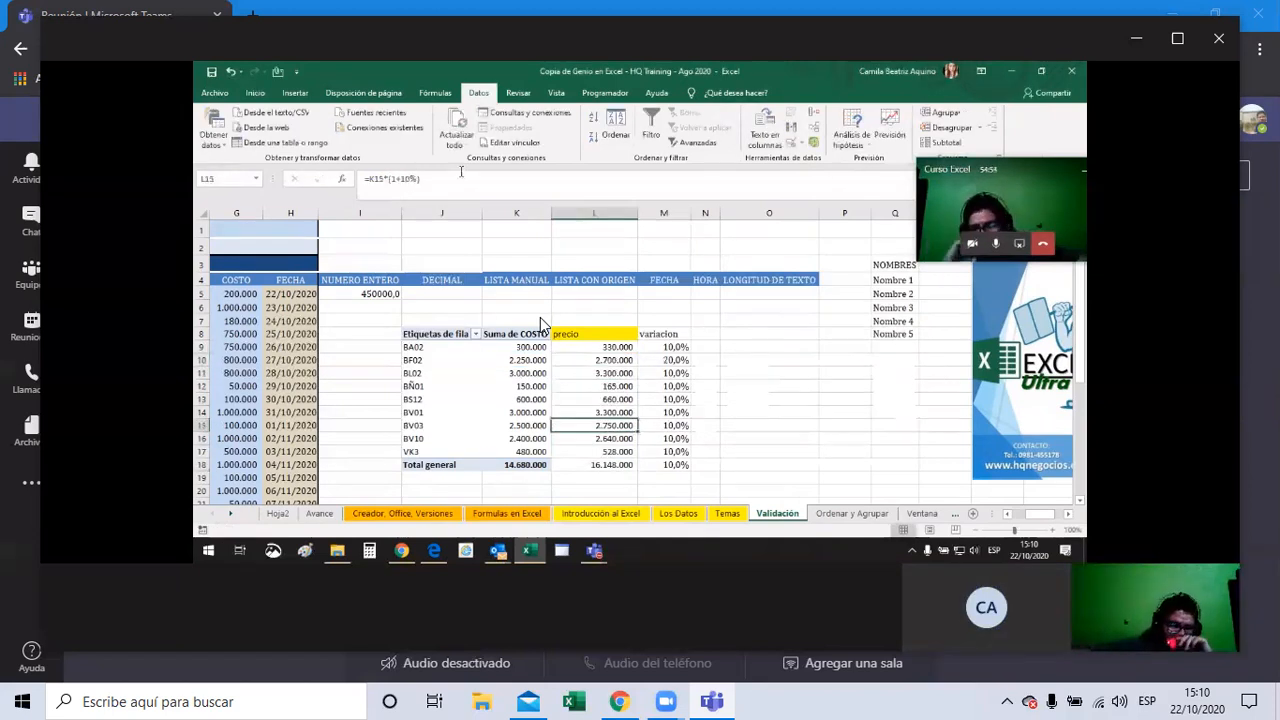
left_click(405, 179)
key("BackSpace")
type("4")
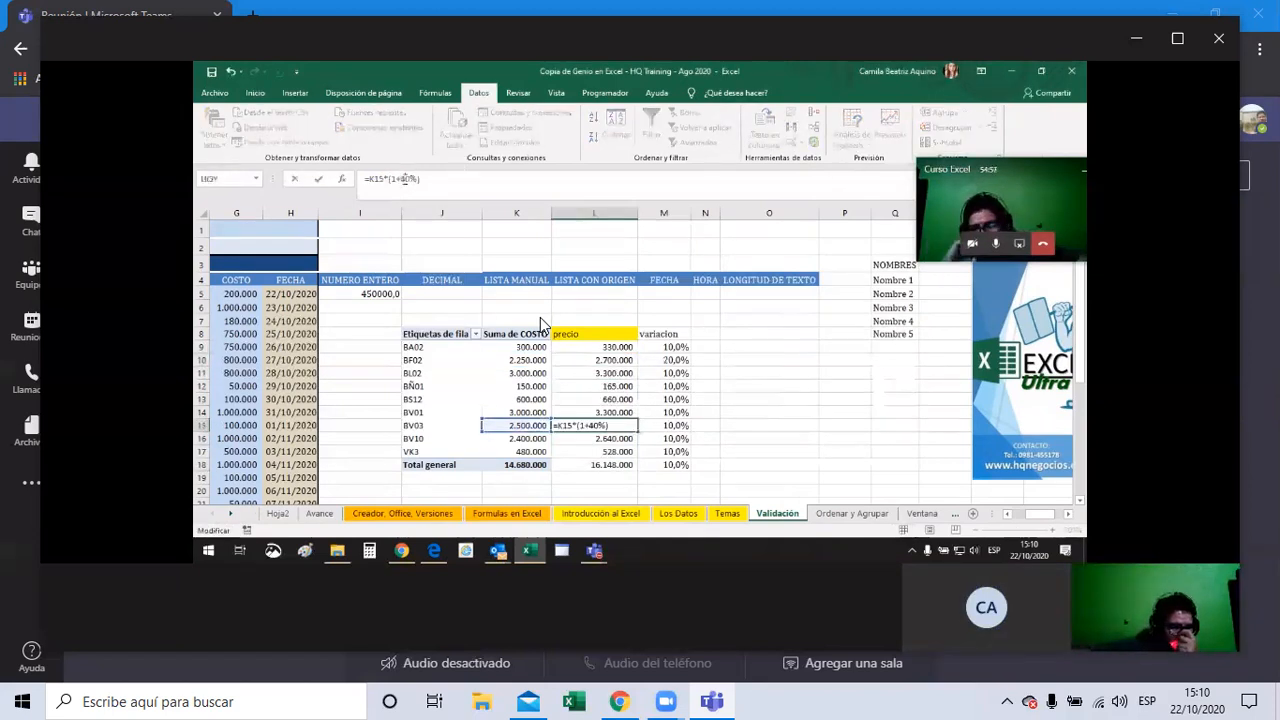
key("Return")
key("Up")
key("Right")
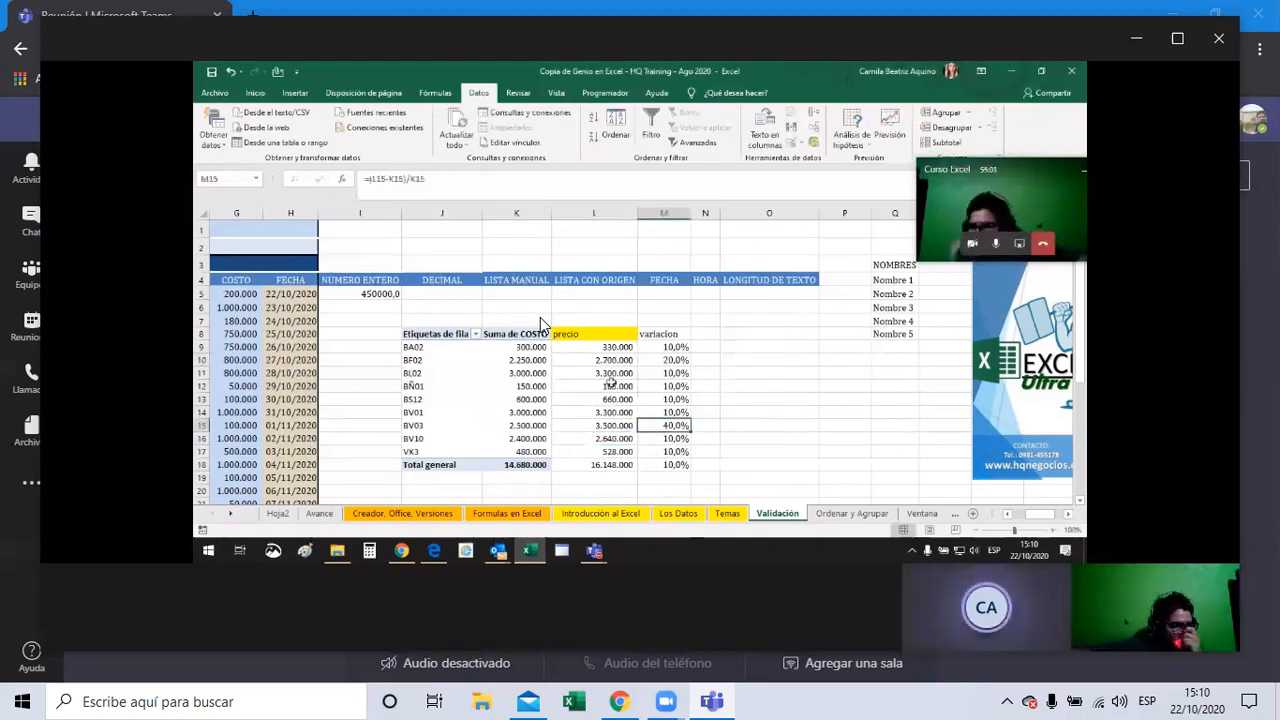
- Set the markup in BÑ01's precio formula in L12 to 7% and check its variation in M12
key("Left")
key("Up")
key("Up")
key("Up")
left_click(408, 179)
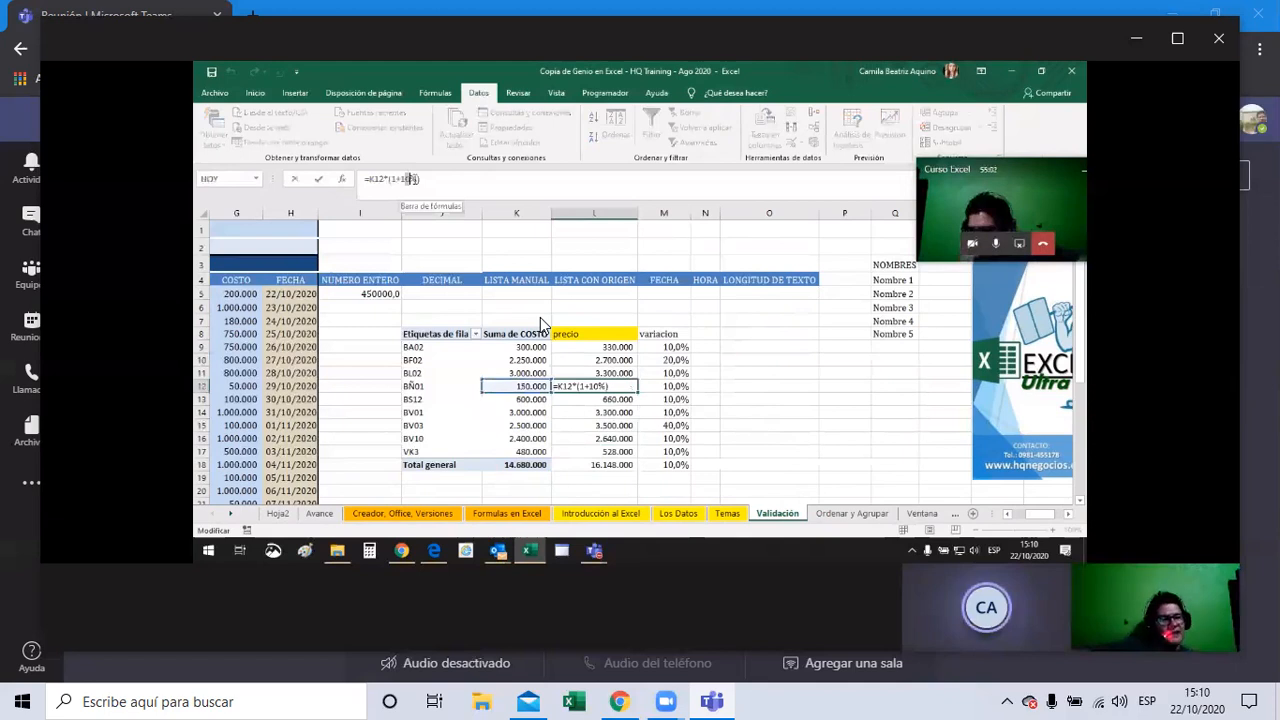
type("7")
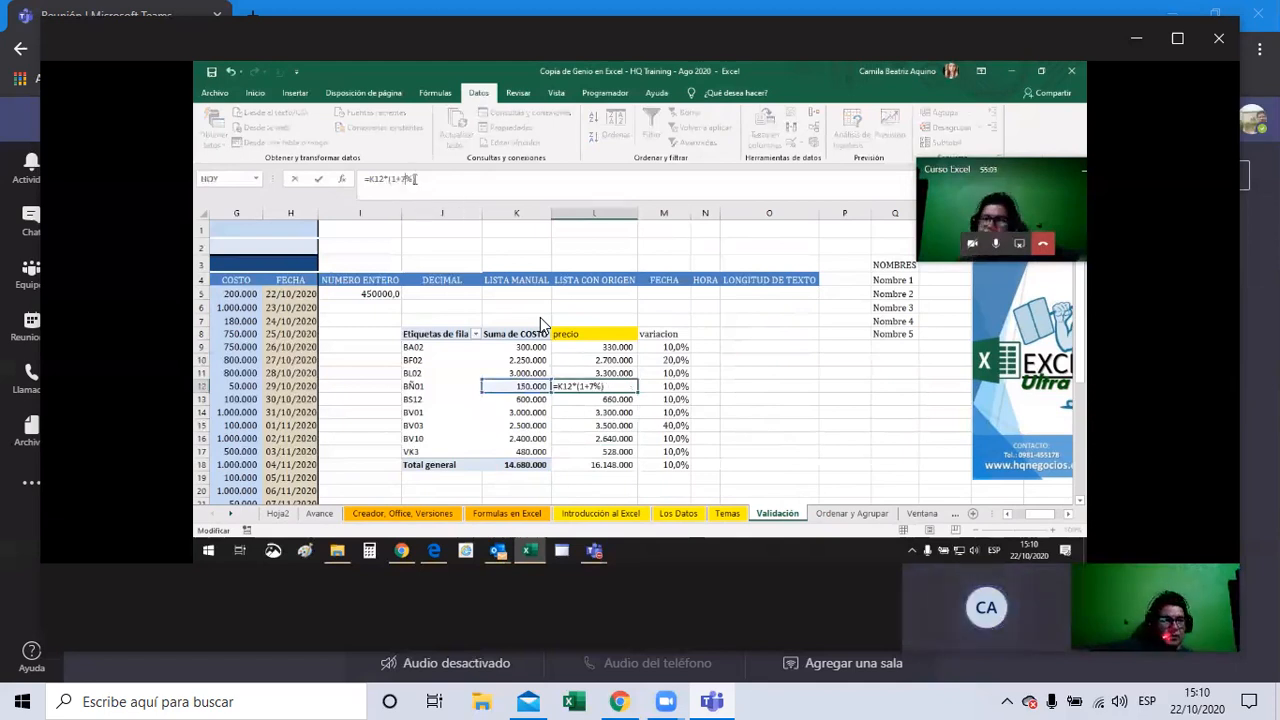
key("Return")
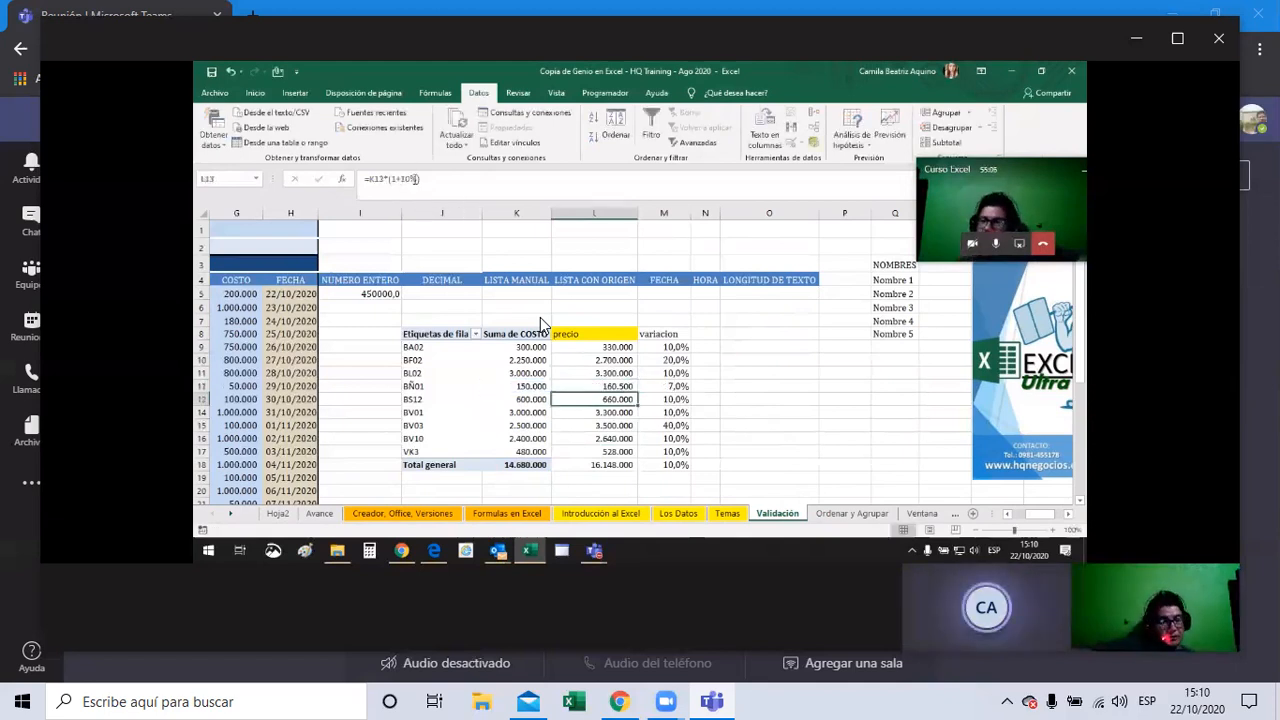
key("Up")
key("Right")
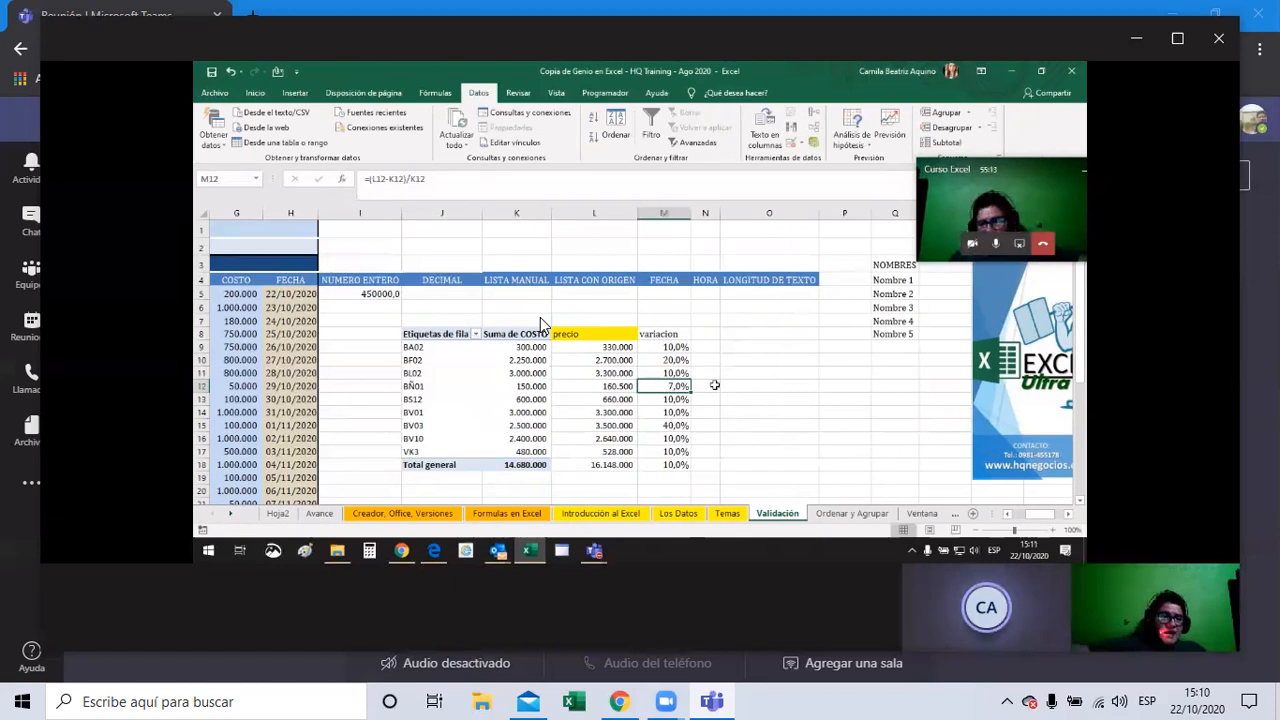
key("Left")
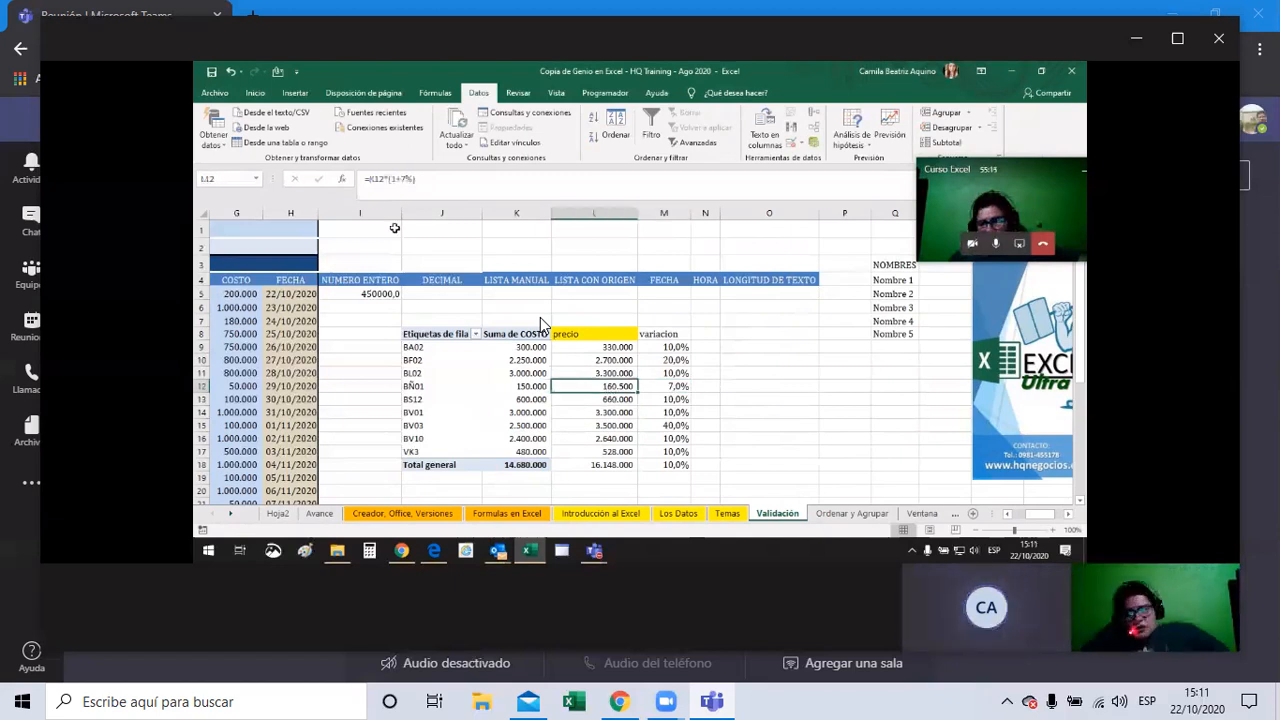
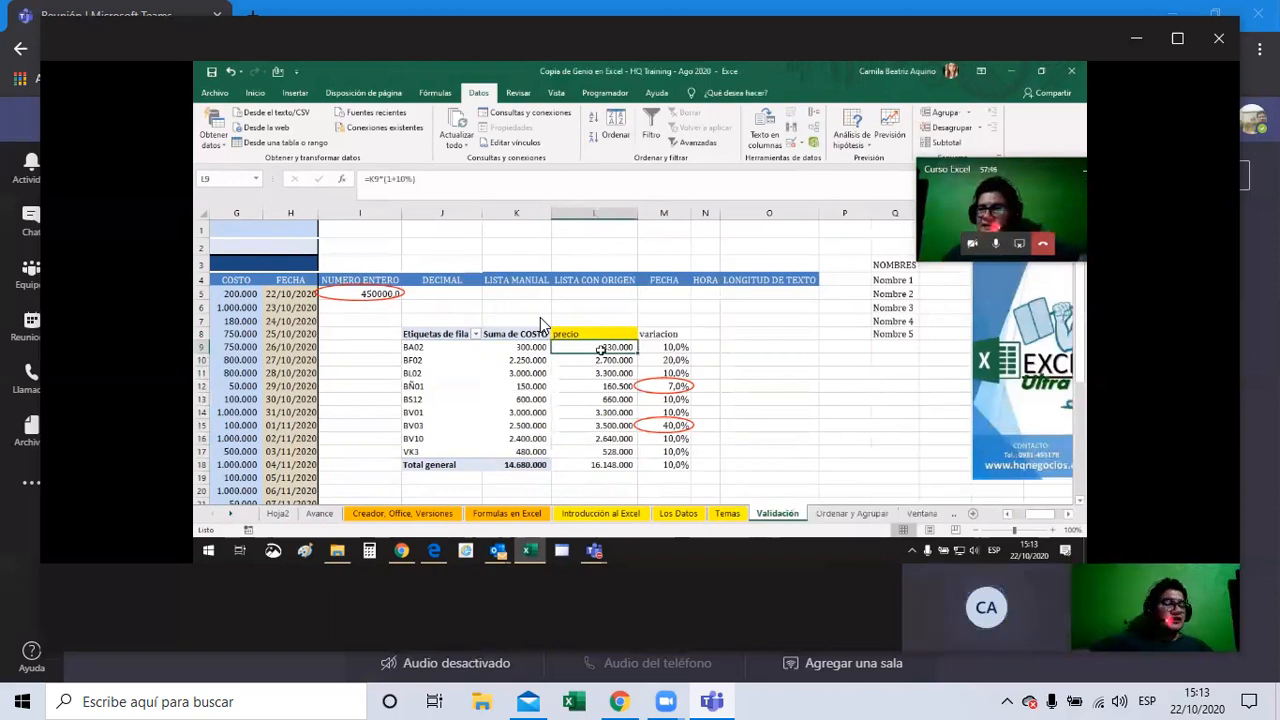
- Copy the pivot table's Suma de COSTO column, header through total, into N8 and widen column N to fit
left_click_drag(515, 334, 517, 459)
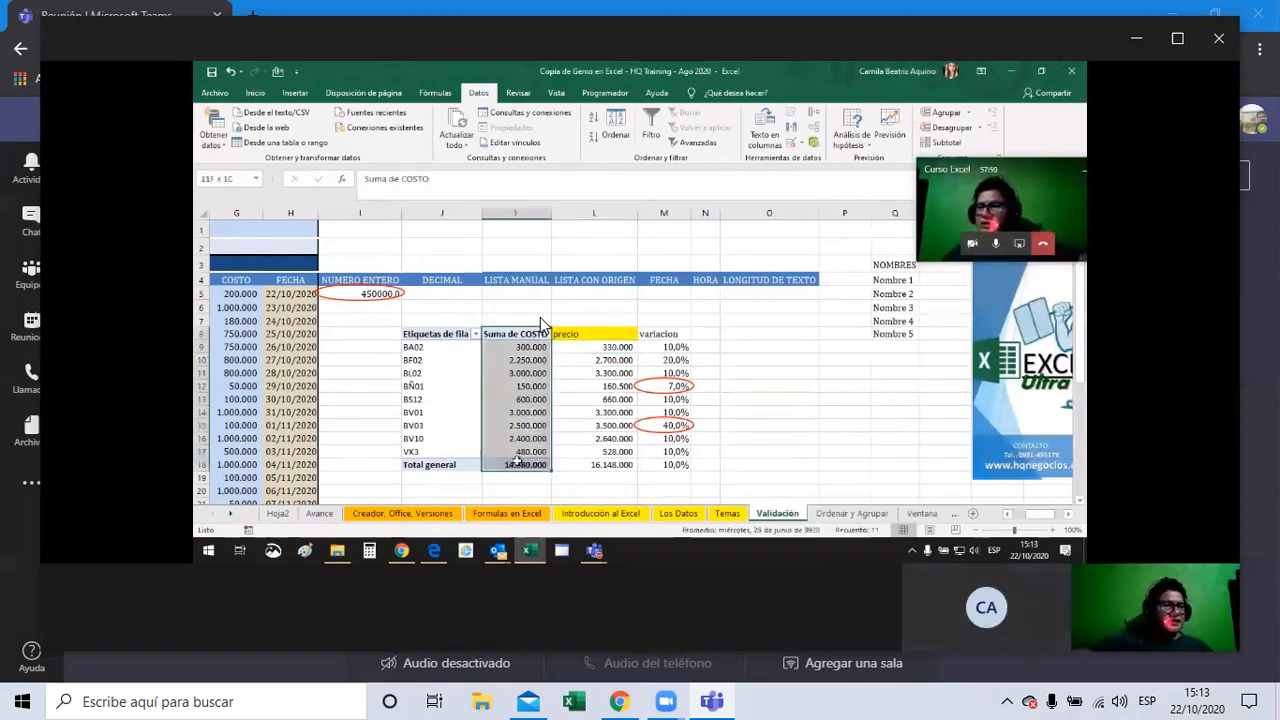
key("ctrl+c")
left_click(704, 334)
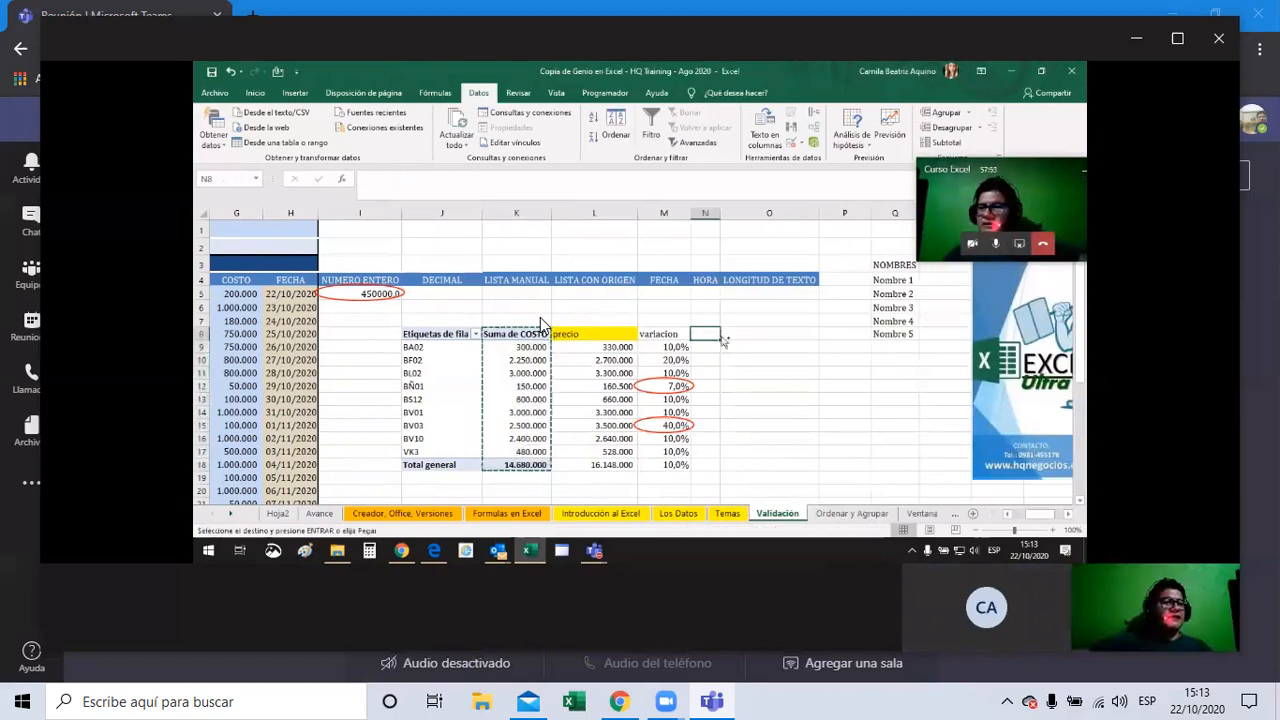
key("ctrl+v")
key("ctrl")
key("Escape")
double_click(719, 213)
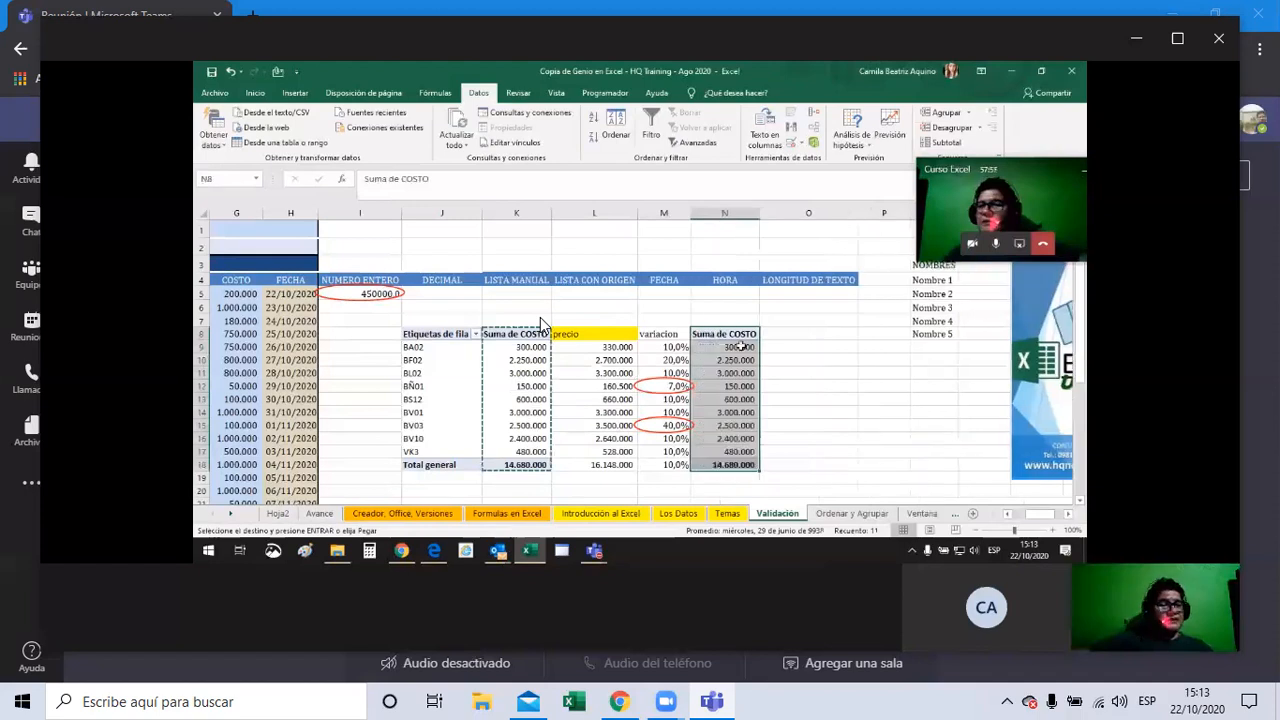
- Change BA02's cost in the pasted column, cell N9, to 350000
left_click(732, 347)
left_click(380, 179)
key("Delete")
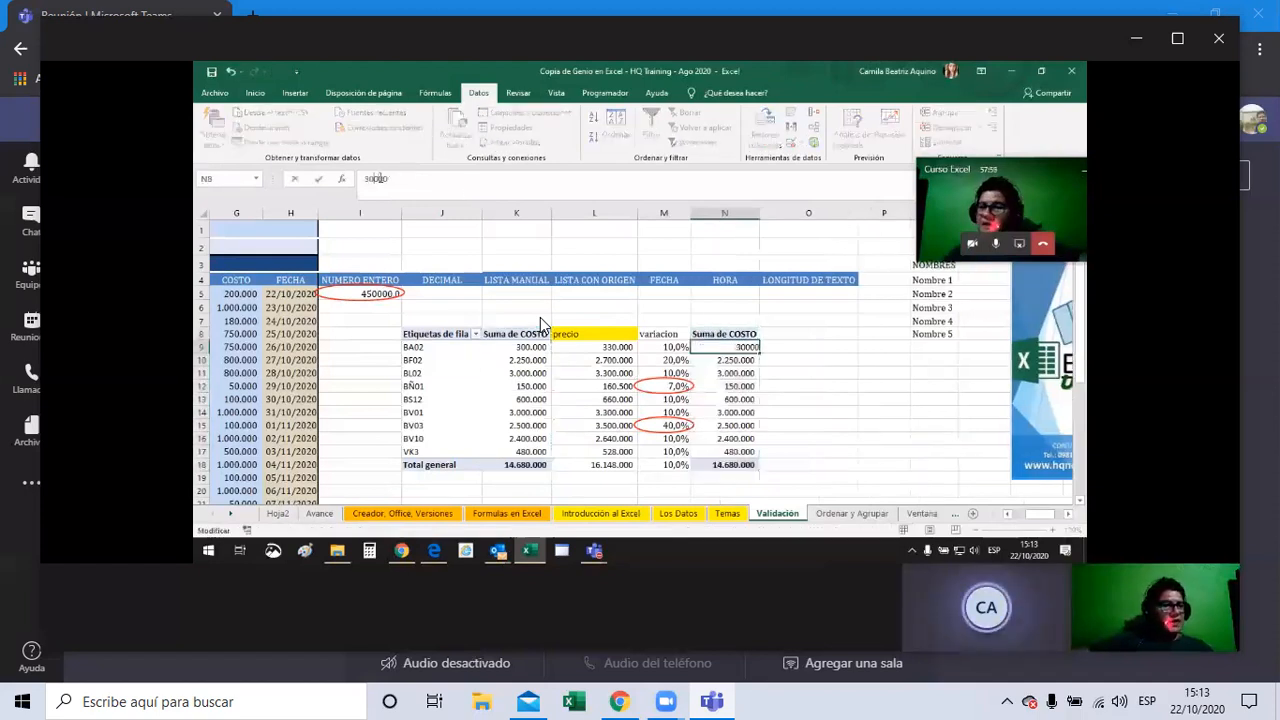
type("5")
key("Return")
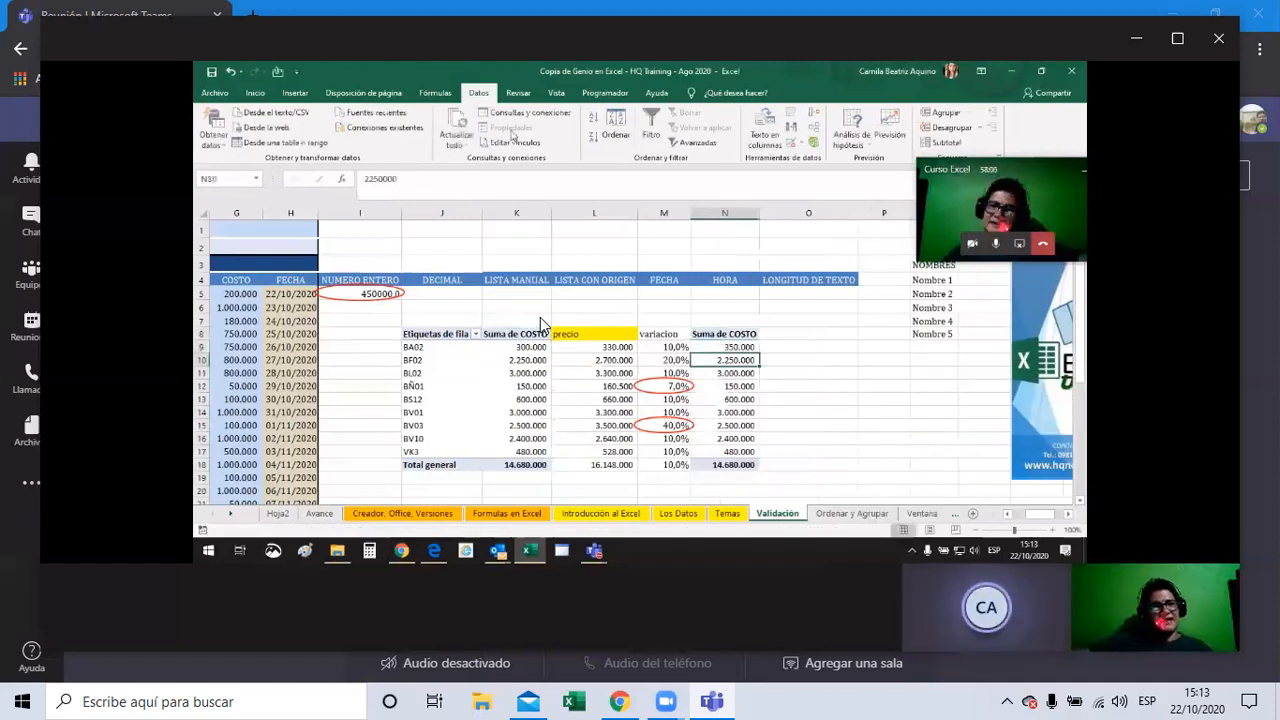
- Try filling N9's value down the pasted cost column to row 18, and undo the fill
left_click(742, 347)
double_click(759, 353)
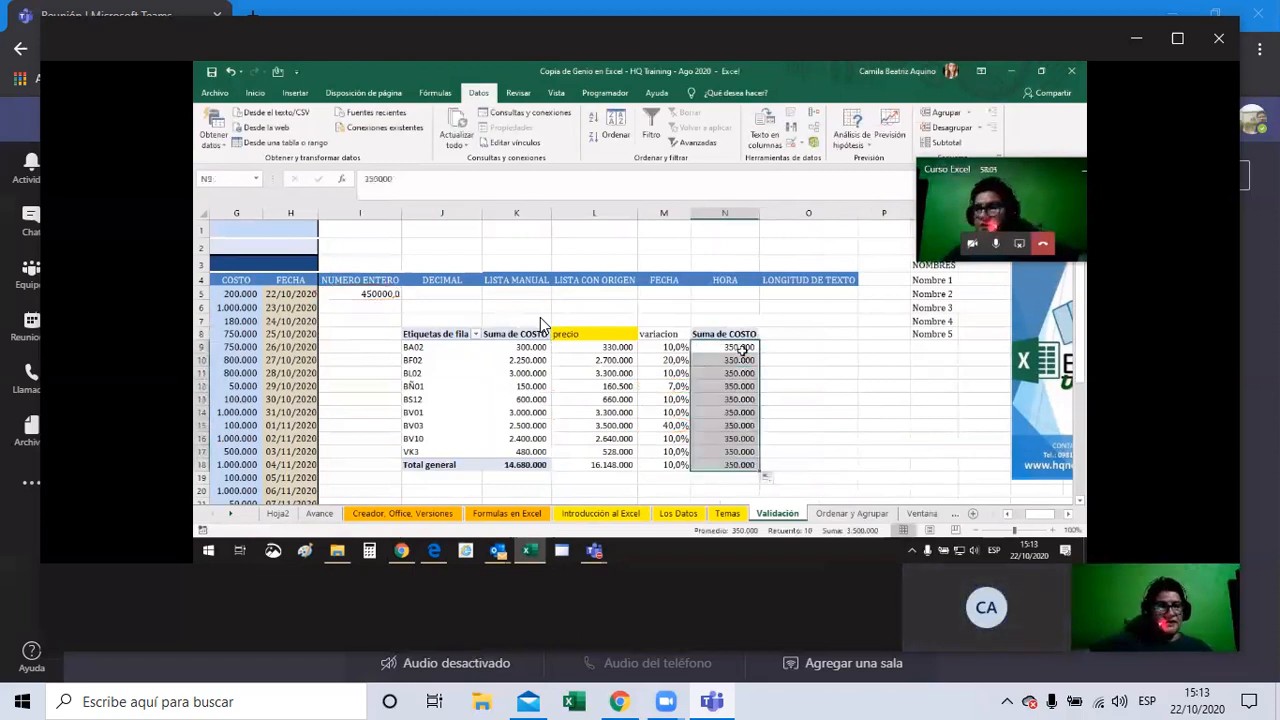
key("ctrl+z")
left_click(747, 358)
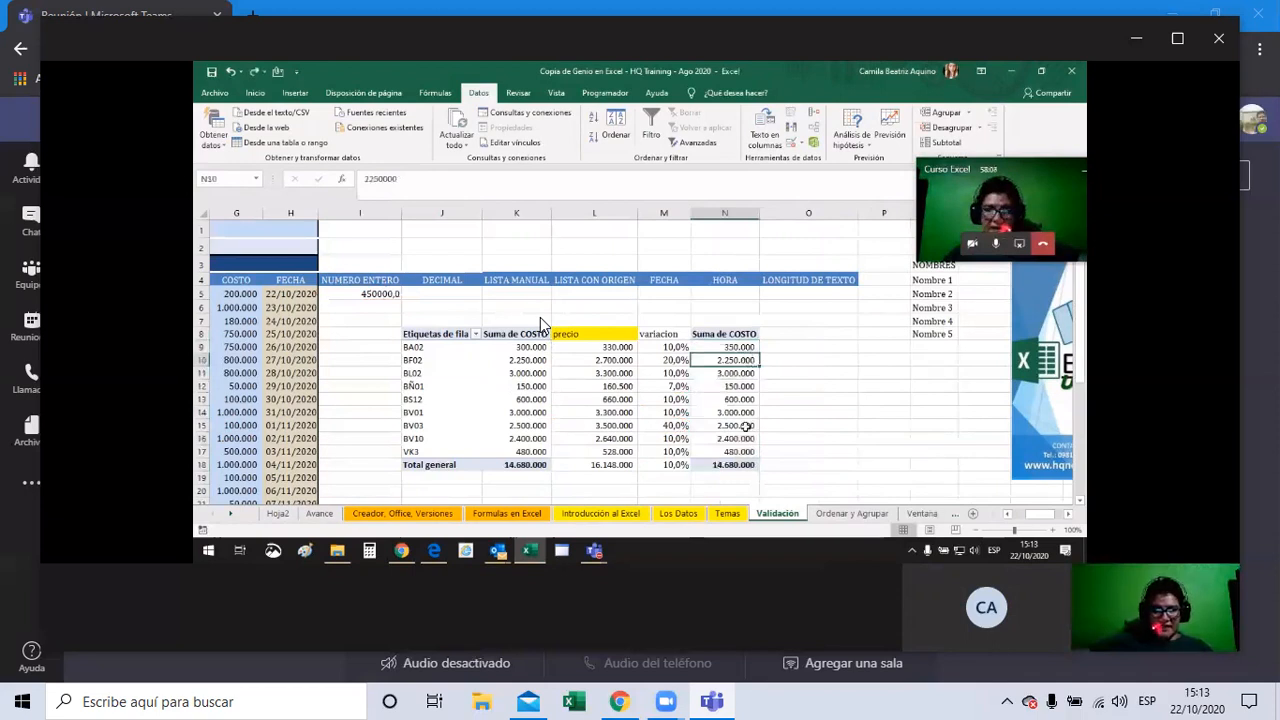
- Link N9 to the pivot table cost with the formula =K9 and fill it down to N18
left_click(735, 347)
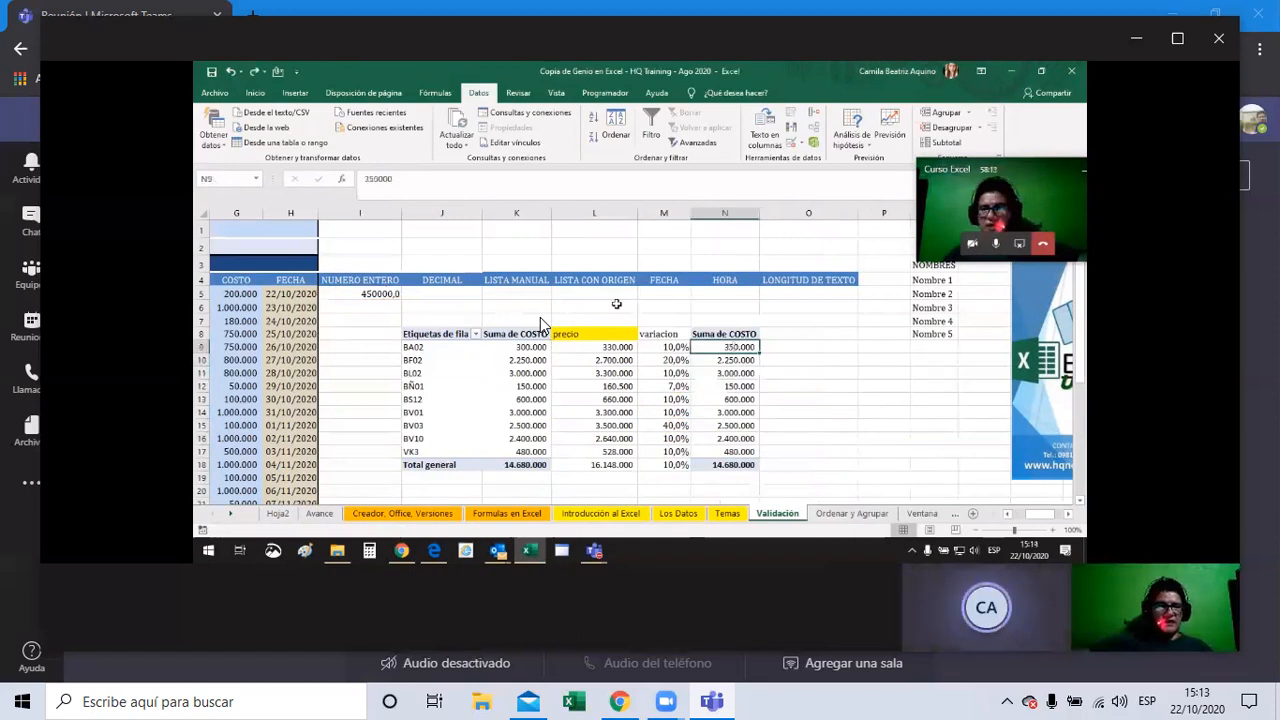
type("=")
key("Left")
key("Left")
key("Left")
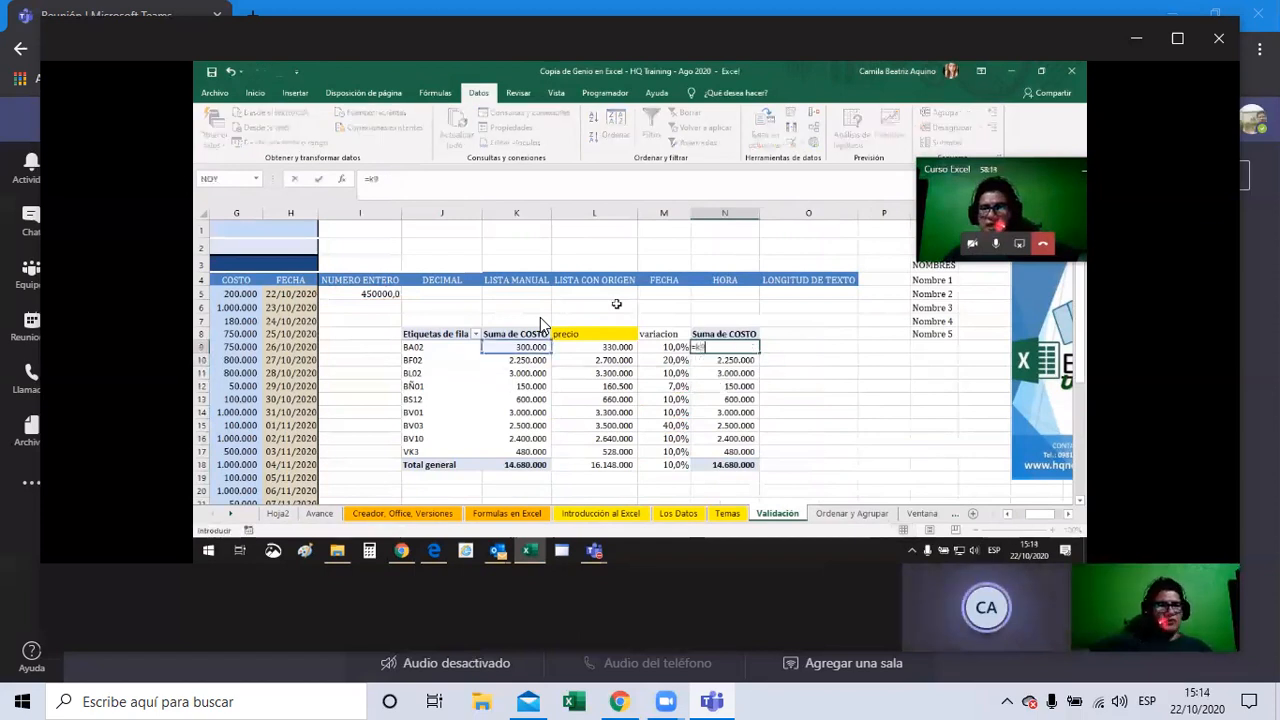
key("Return")
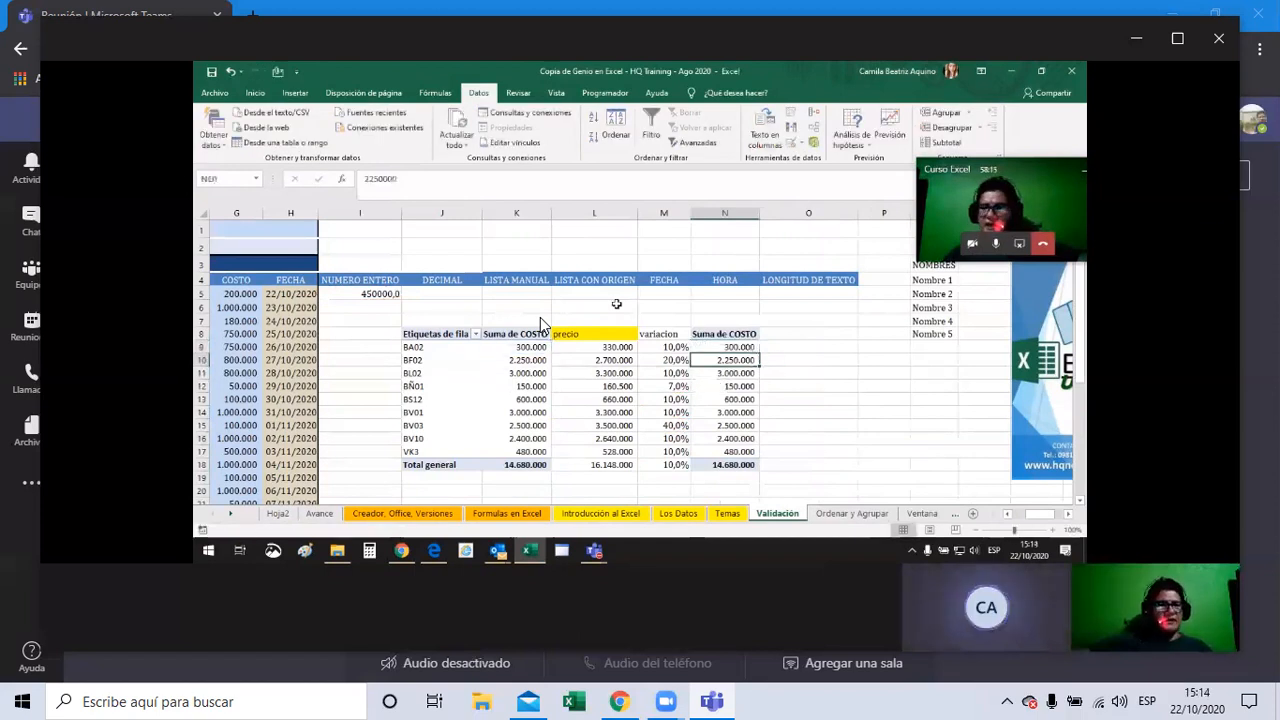
left_click(762, 347)
left_click(728, 348)
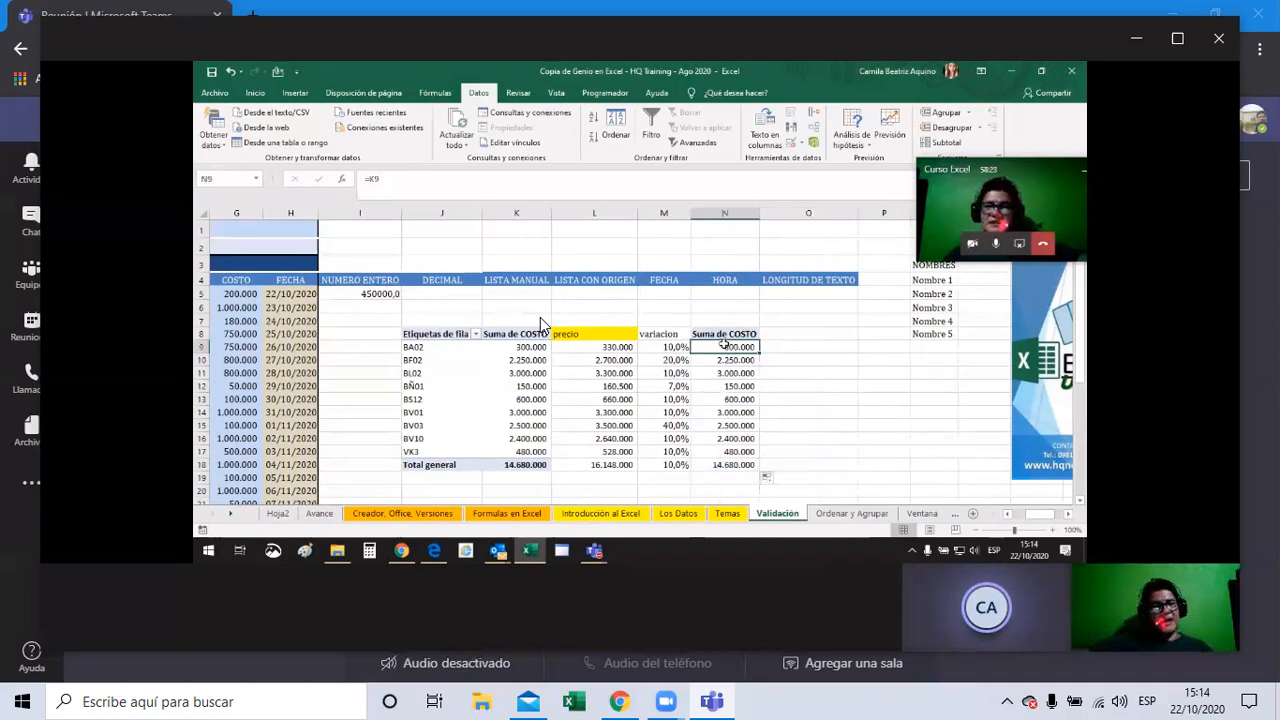
left_click(744, 334)
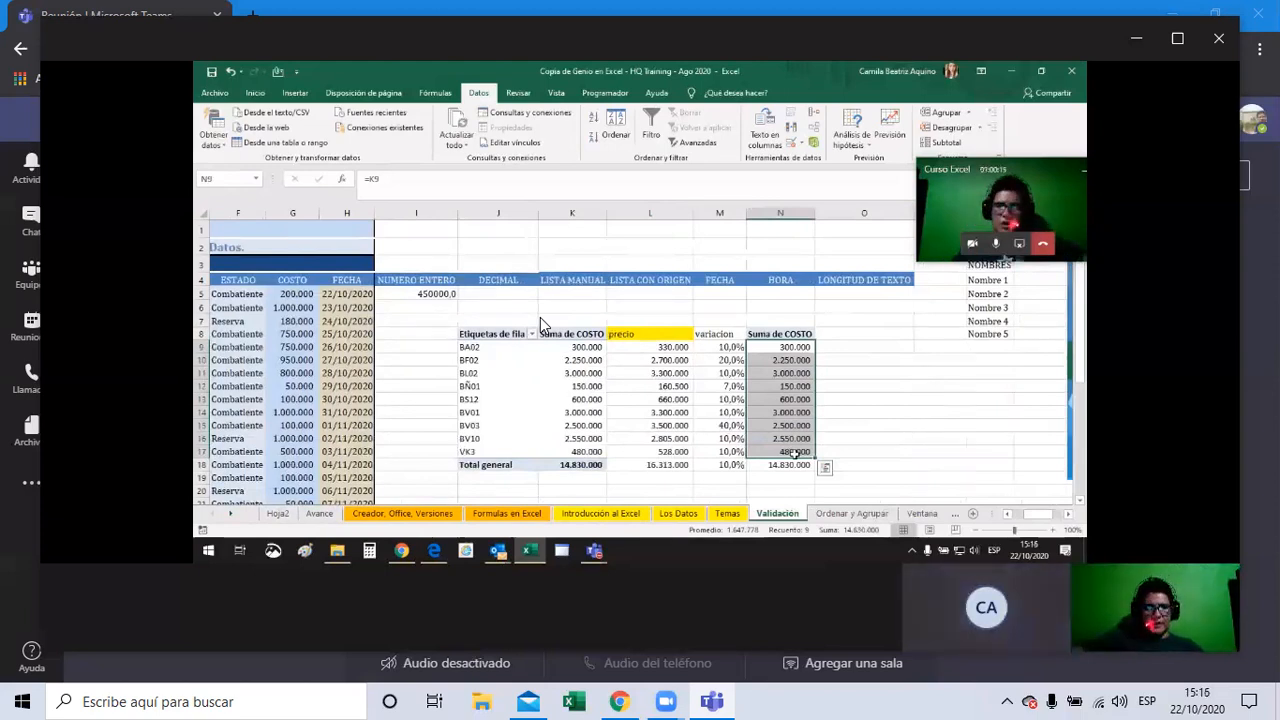
left_click(699, 311)
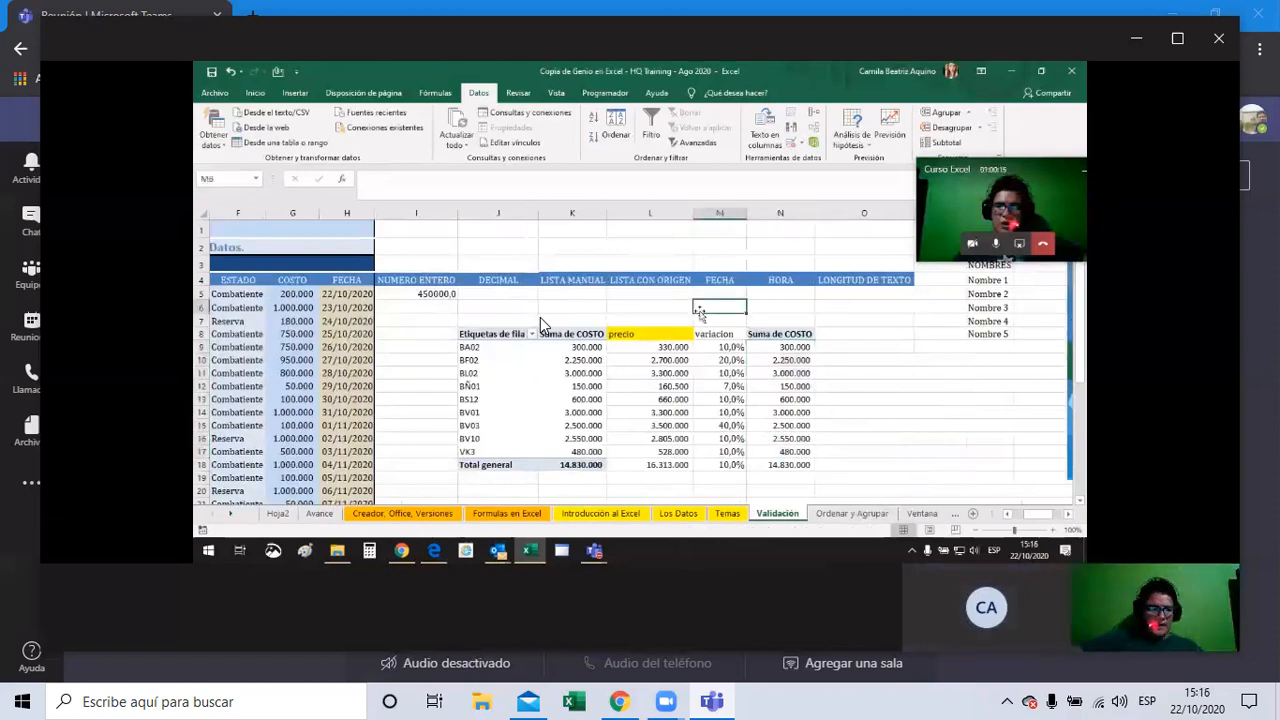
left_click(502, 334)
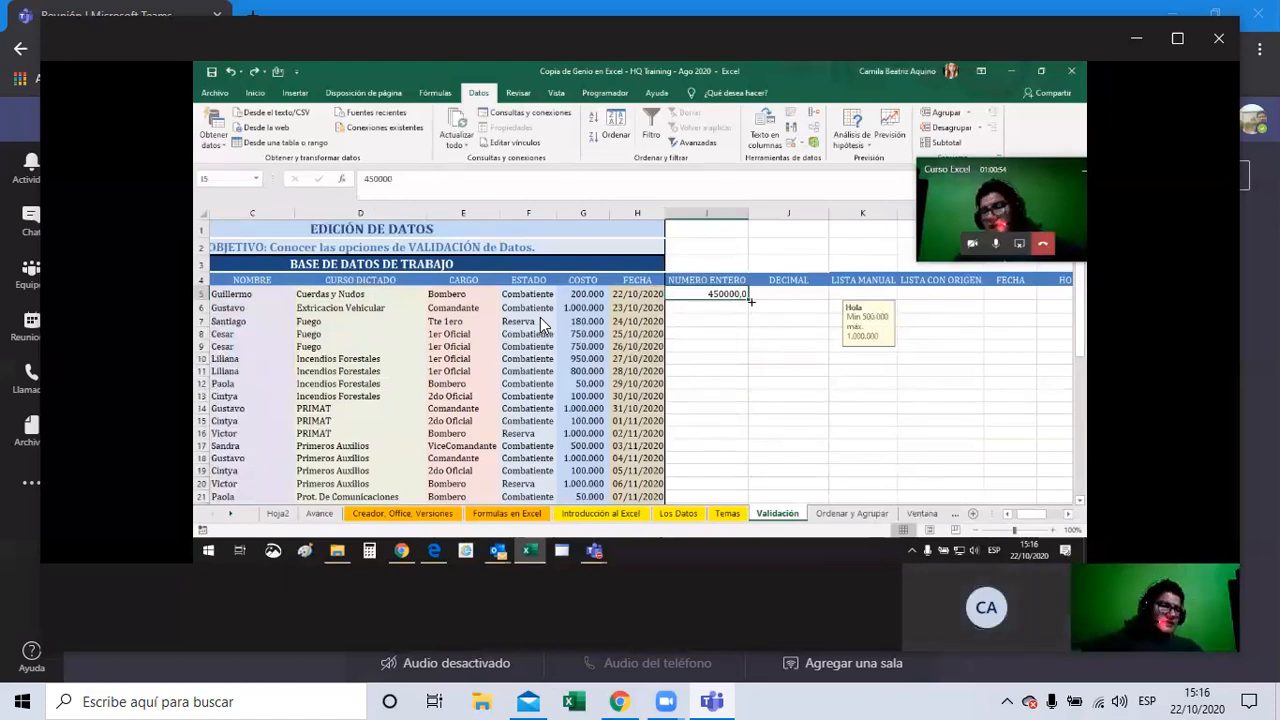
- Fill the NUMERO ENTERO column down from I5 as a series, and enter 460000 in I6, accepting the out-of-range amount
double_click(748, 299)
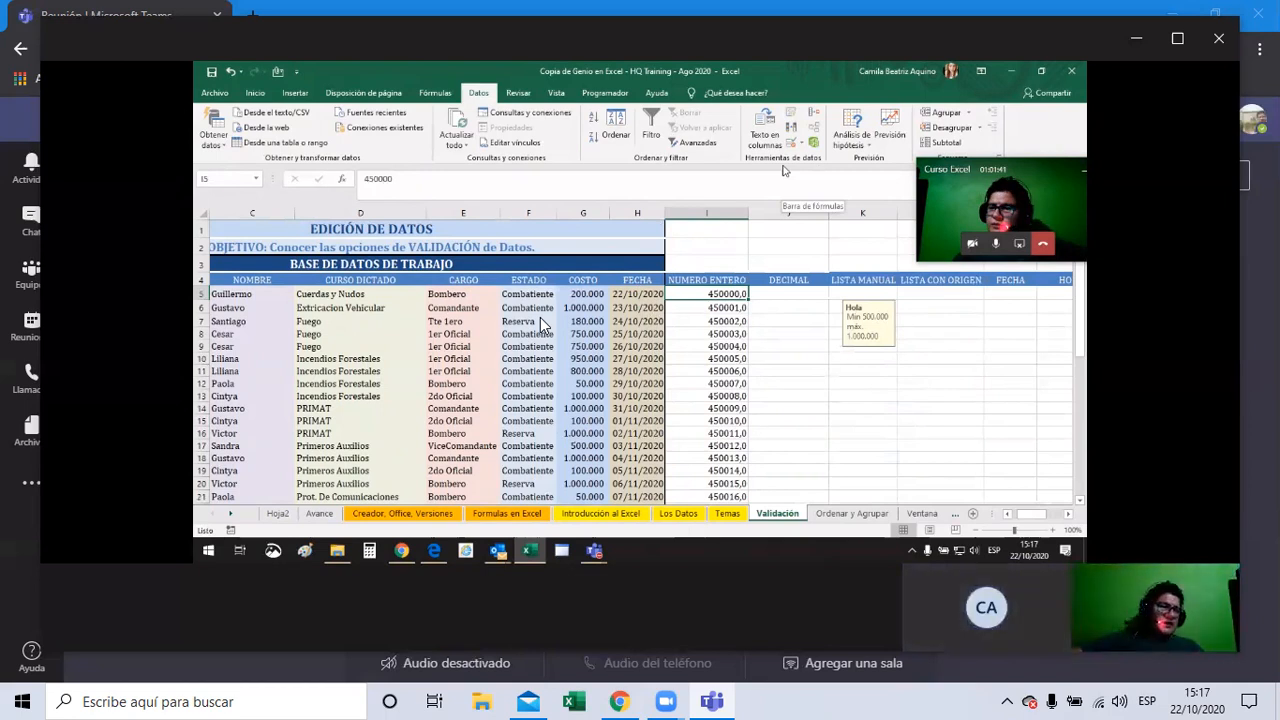
key("Return")
type("460000")
key("Return")
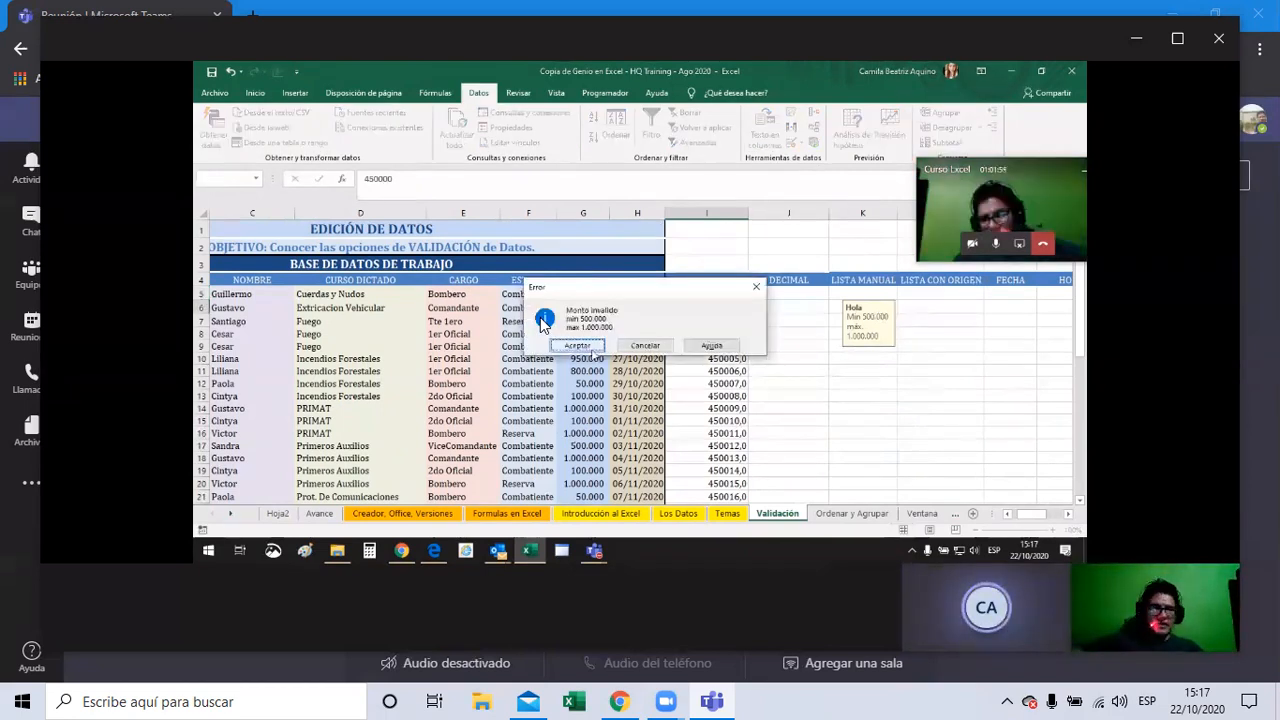
key("Return")
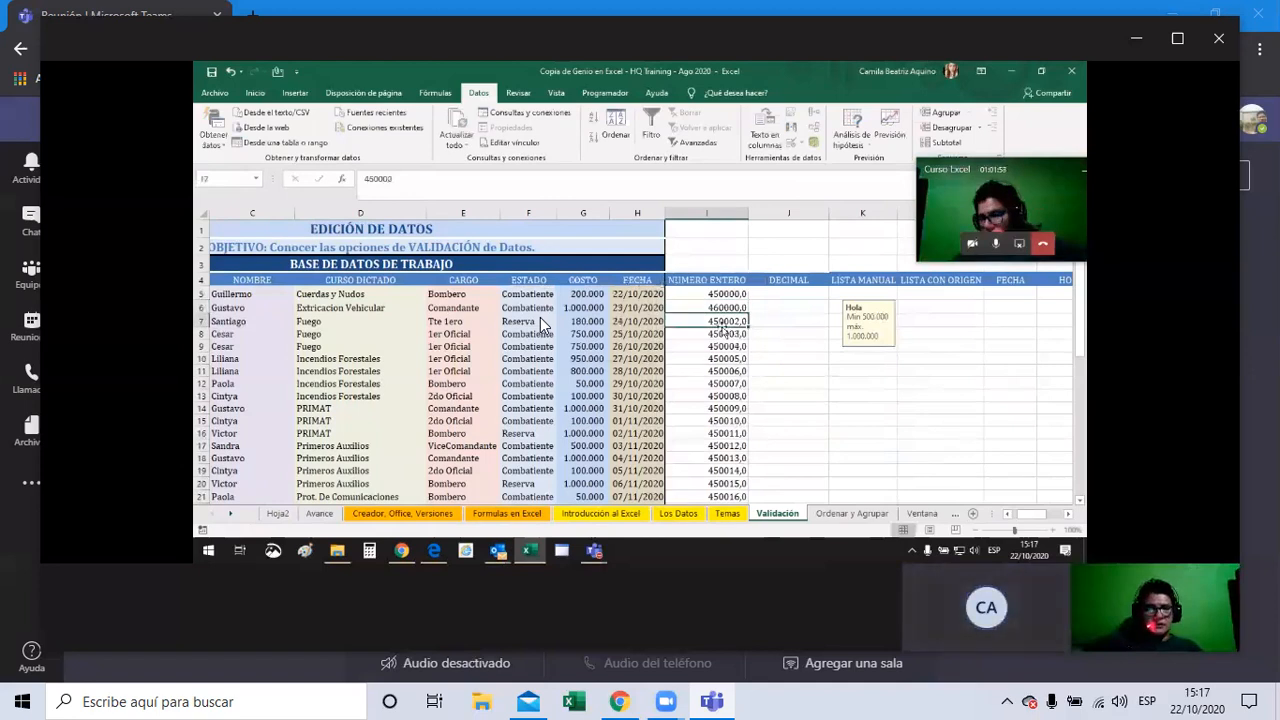
- Enter 4700000 in I7 under NUMERO ENTERO, accepting the out-of-range amount
type("4700000")
key("Return")
key("Return")
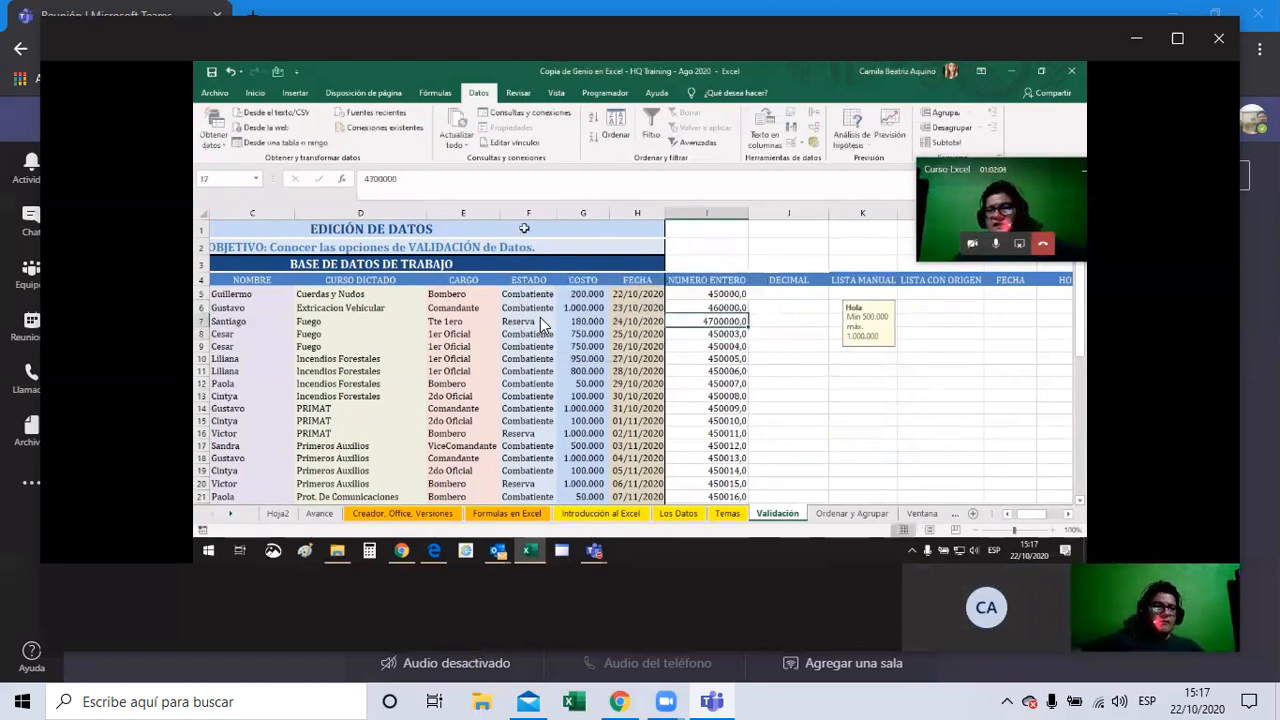
key("F2")
key("Up")
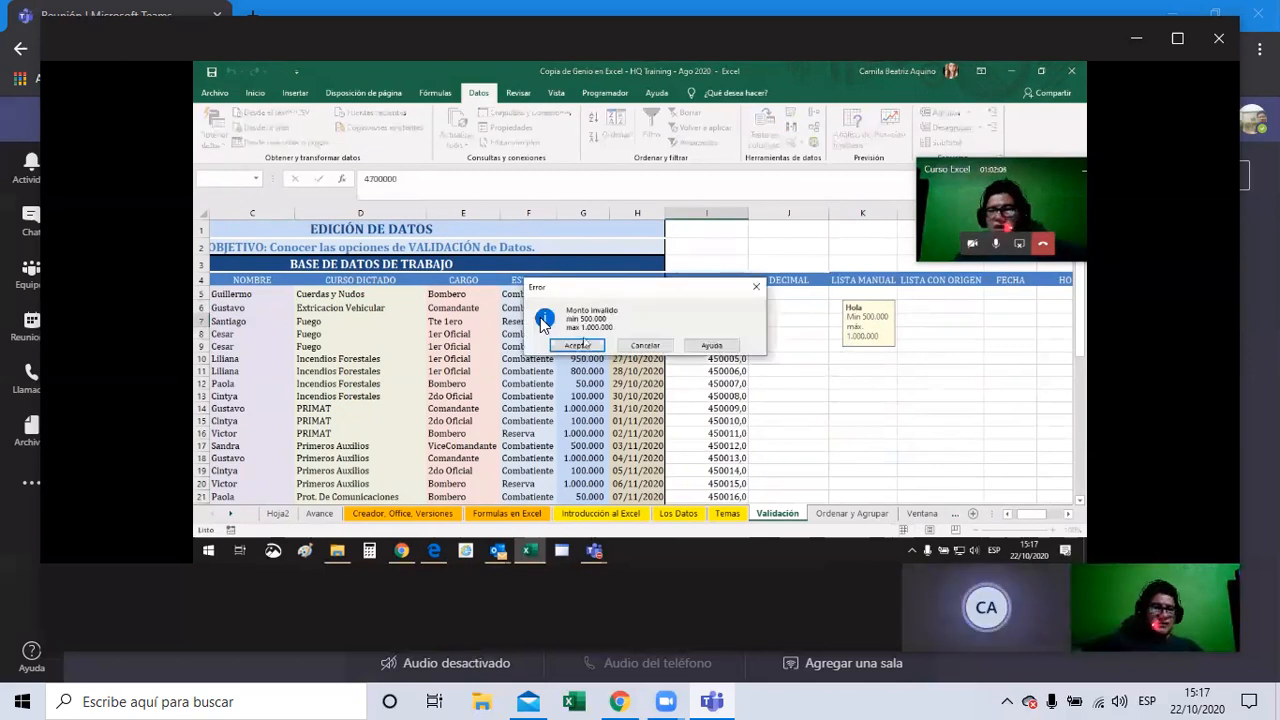
key("Return")
key("Down")
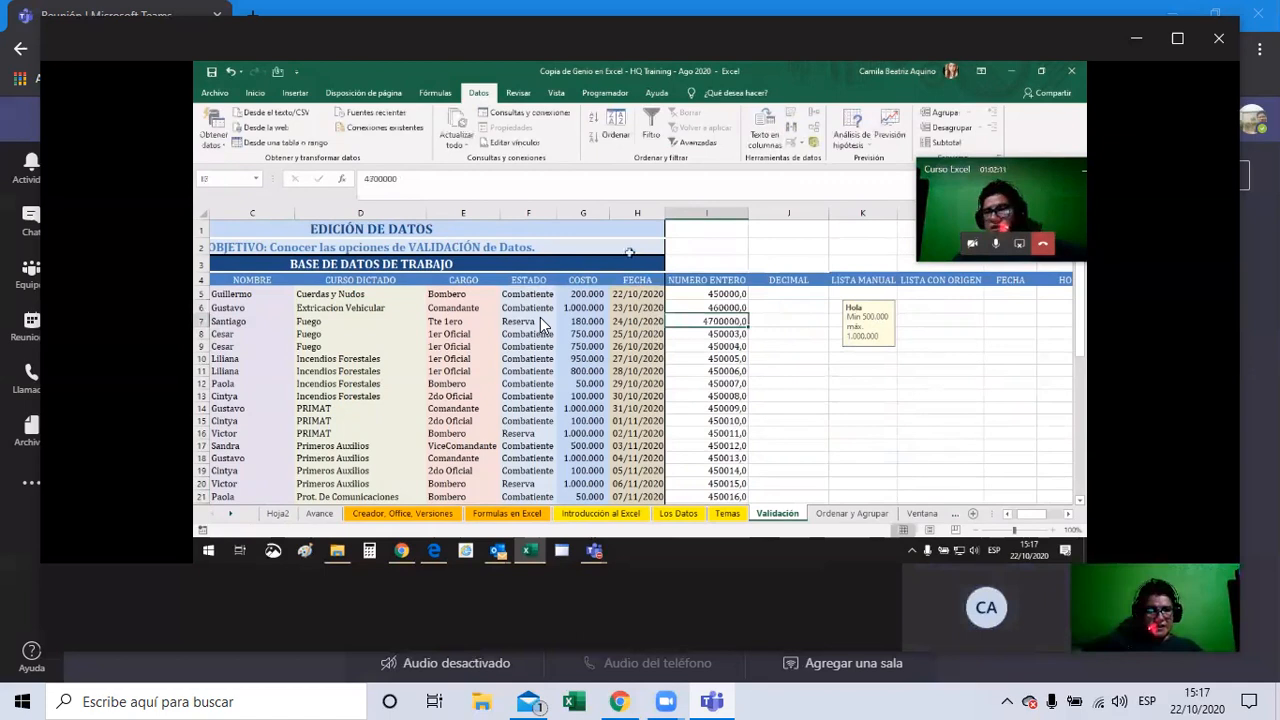
- Correct the amount in I7 to 470000
key("F2")
key("BackSpace")
key("Return")
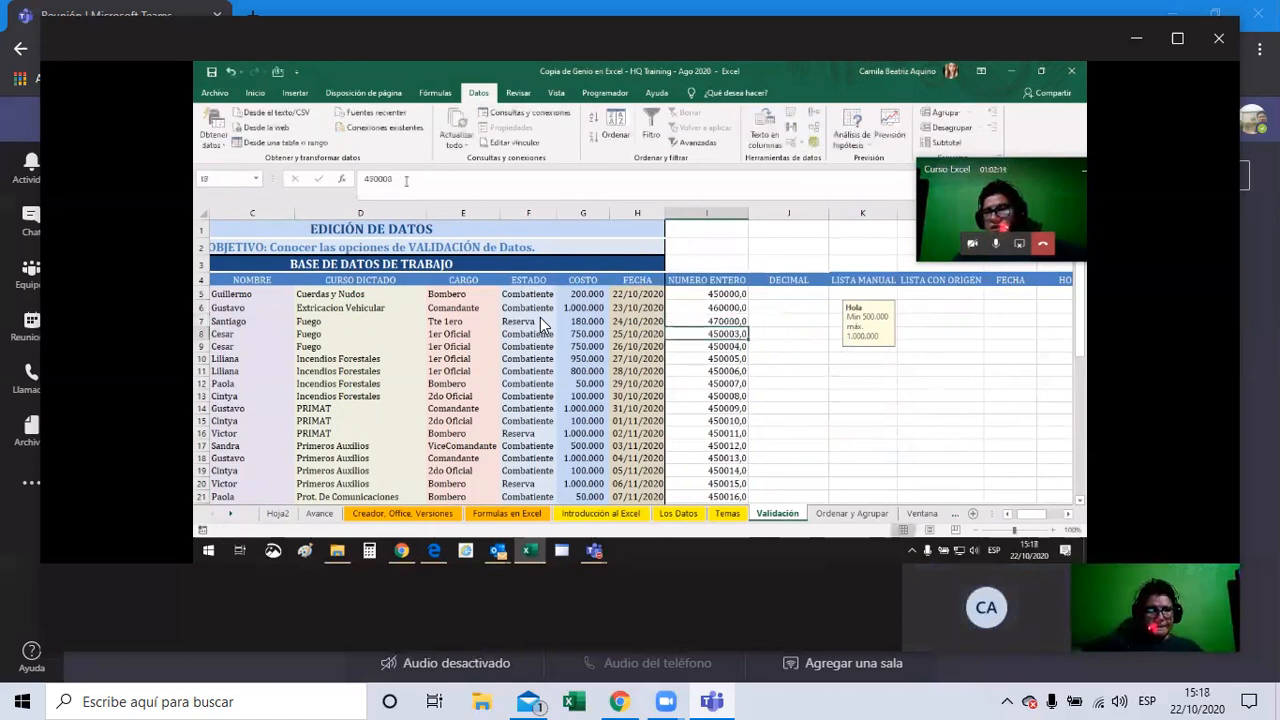
- Extend the series in I5:I7 down the NUMERO ENTERO column in increments of 10000
left_click(731, 297)
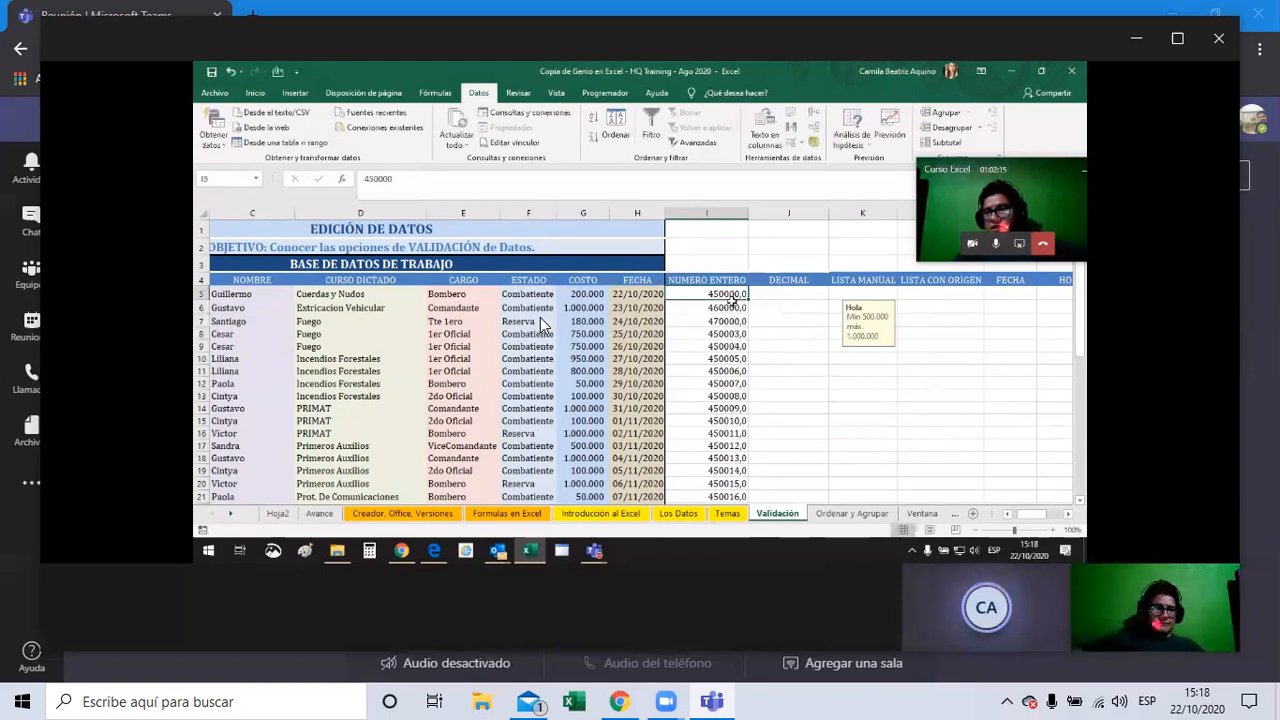
left_click_drag(731, 298, 735, 322)
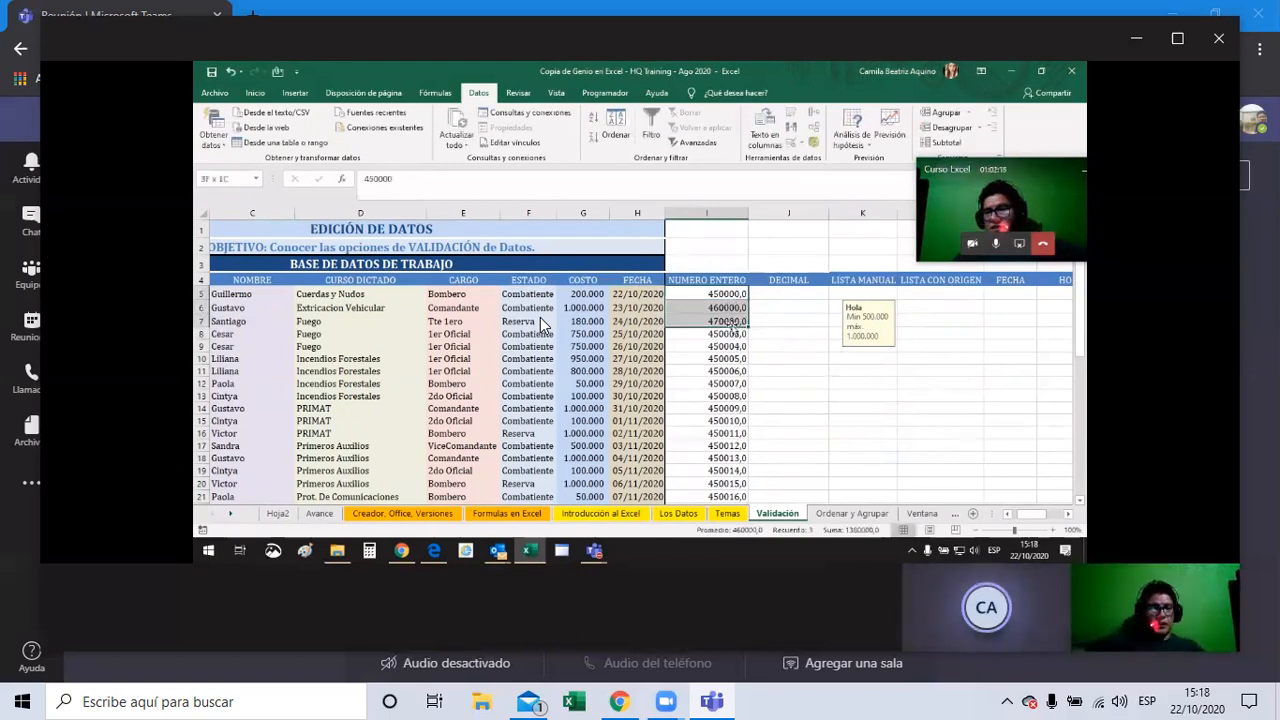
double_click(748, 328)
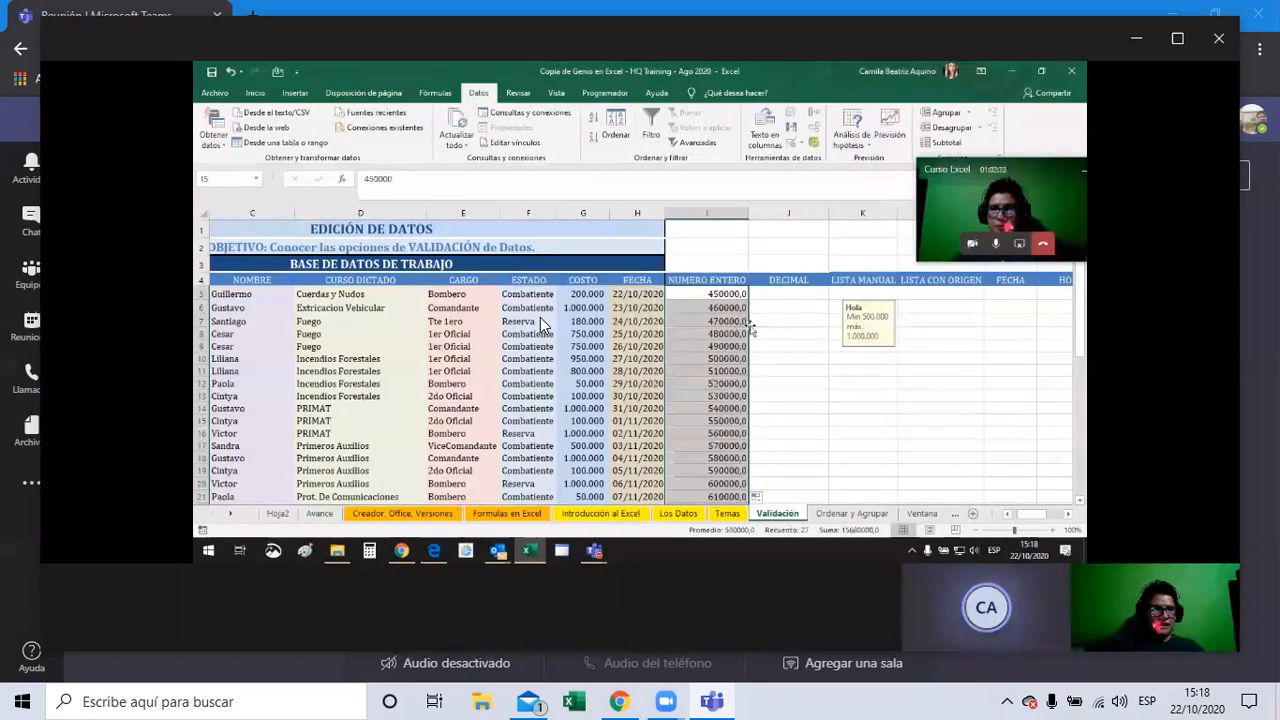
left_click(997, 247)
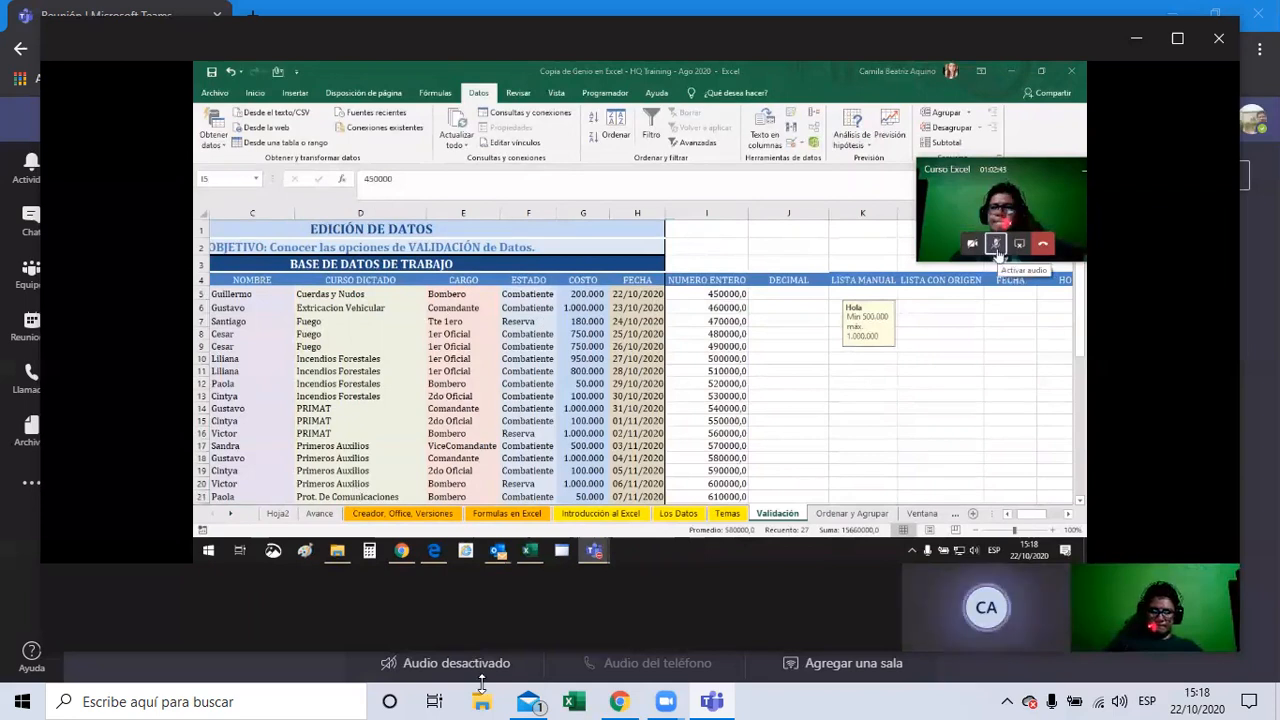
mouse_move(527, 700)
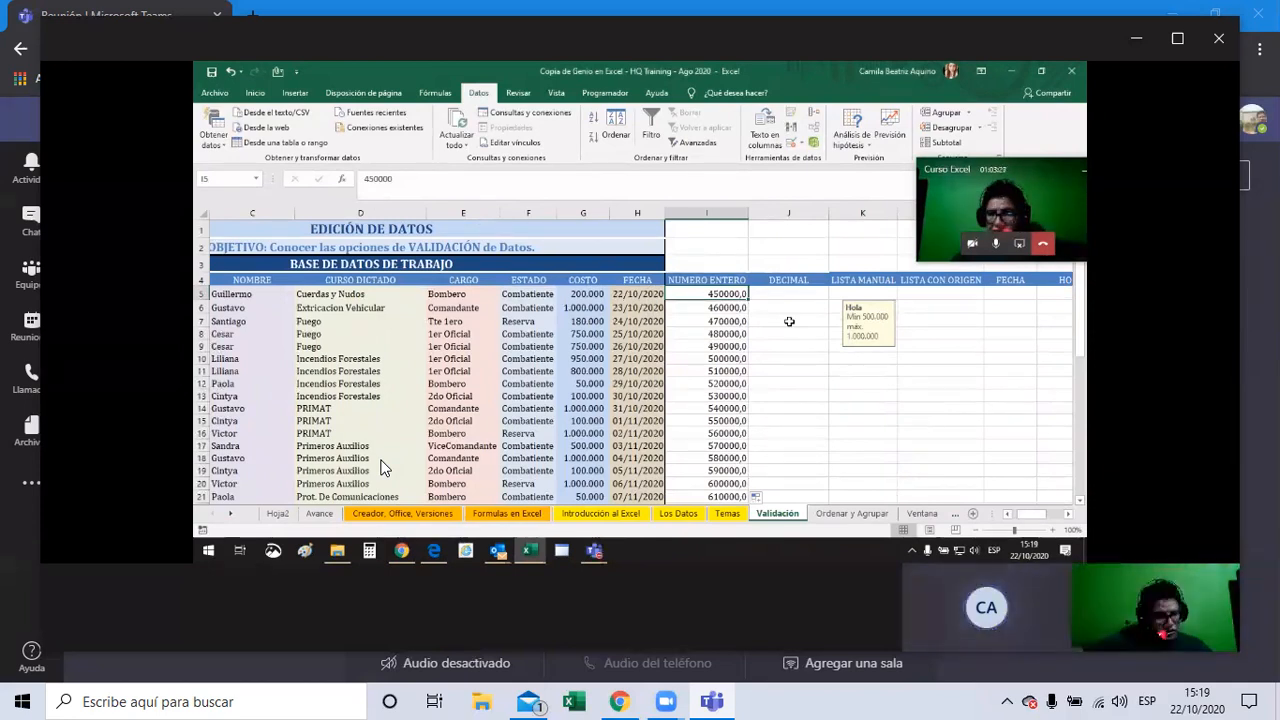
scroll(789, 321, "down", 5)
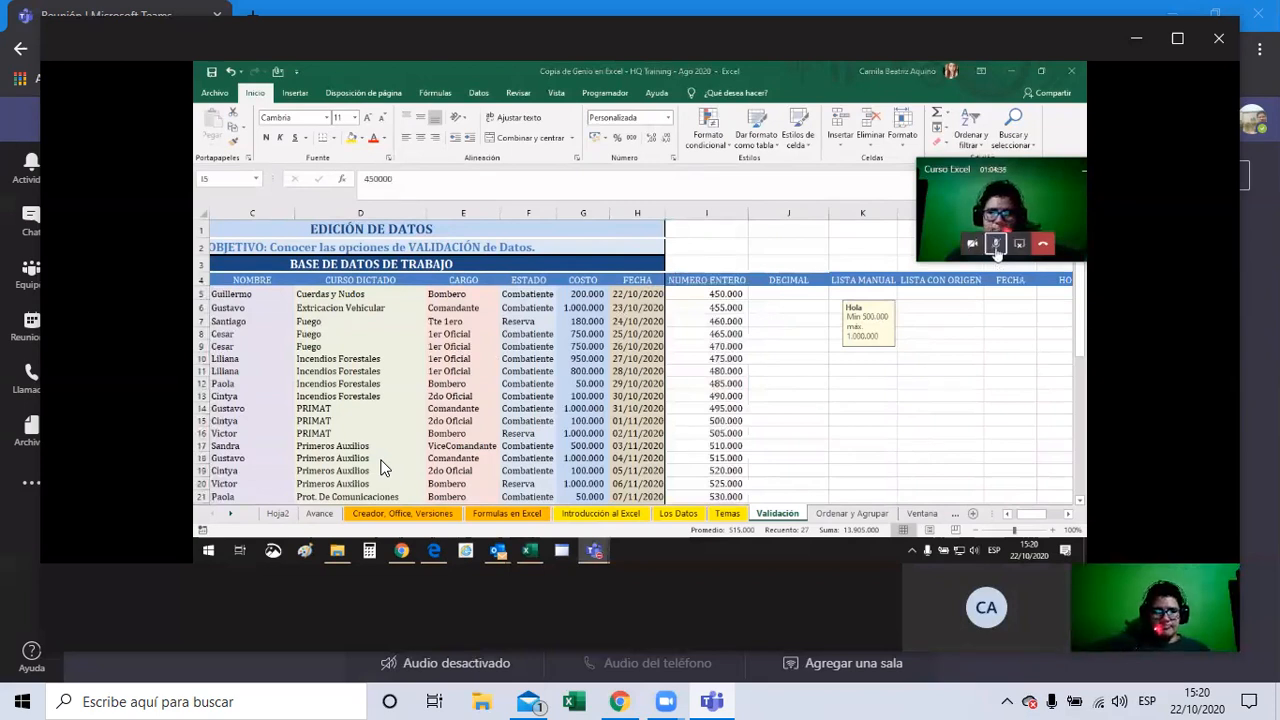
- Switch to the Mail app, delete the Duolingo notification from the inbox, and return to the Teams meeting window
left_click(537, 700)
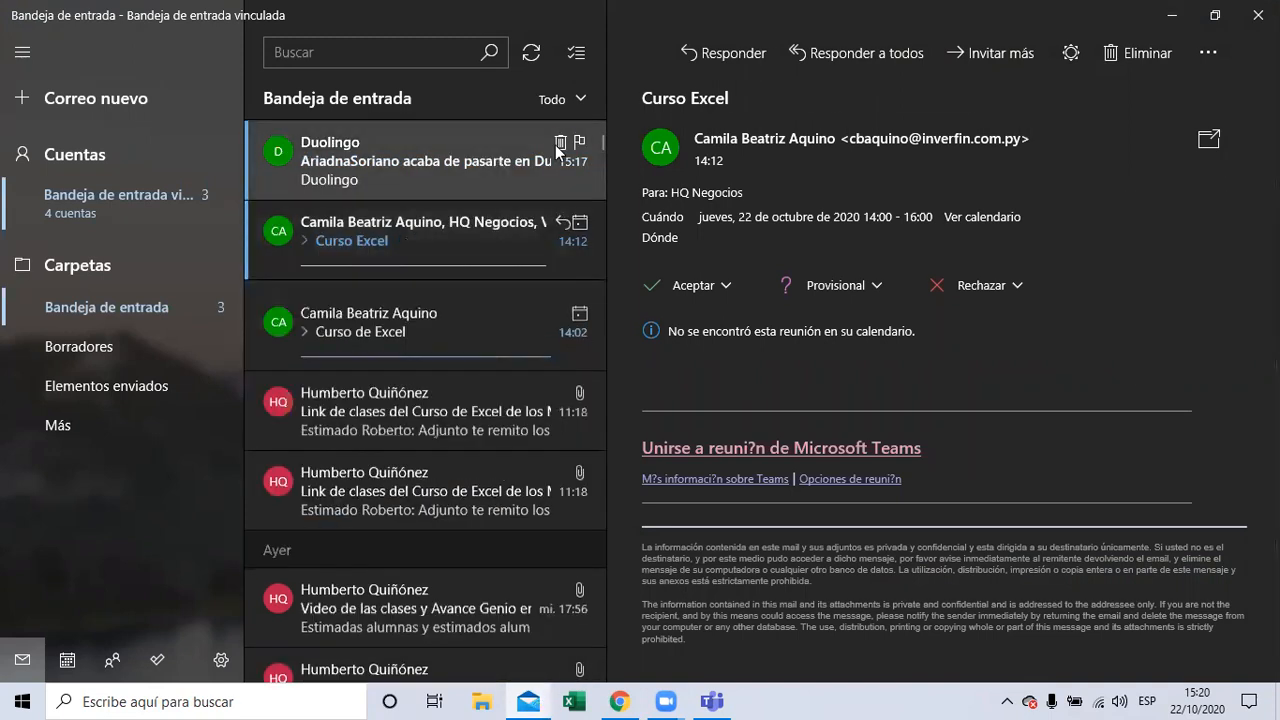
left_click(557, 150)
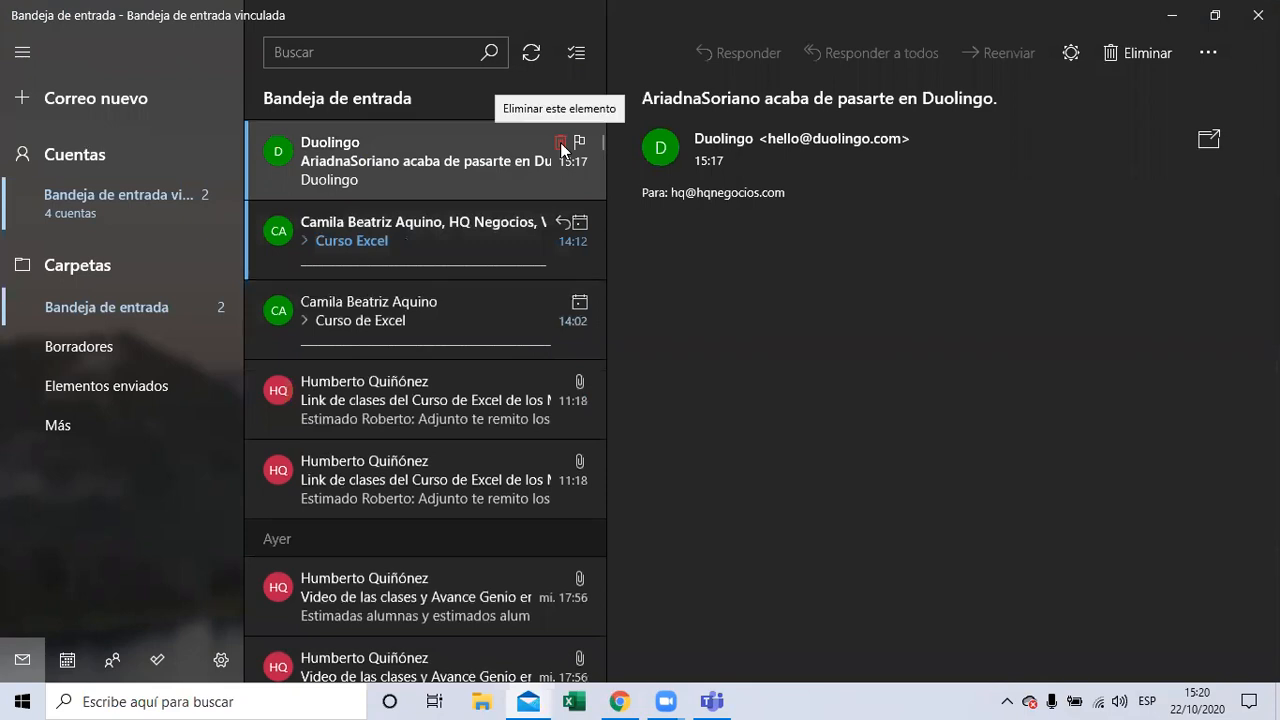
left_click(561, 146)
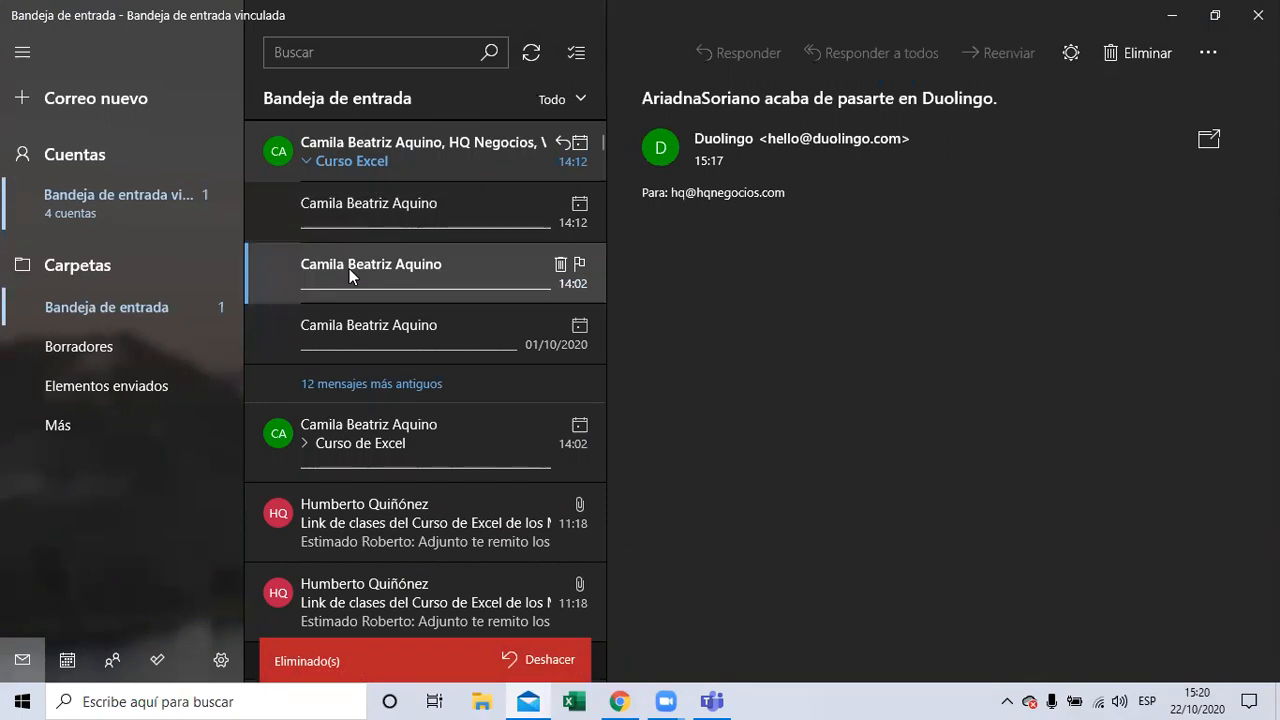
key("alt+Tab")
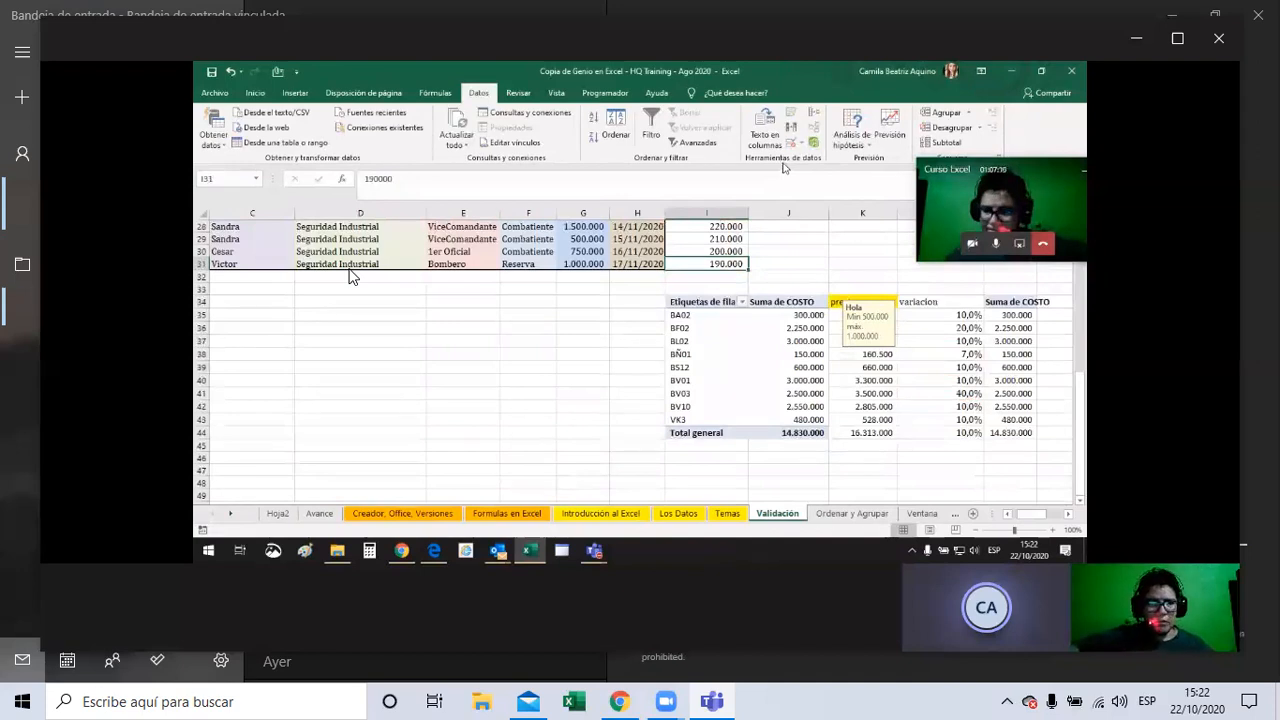
left_click(797, 143)
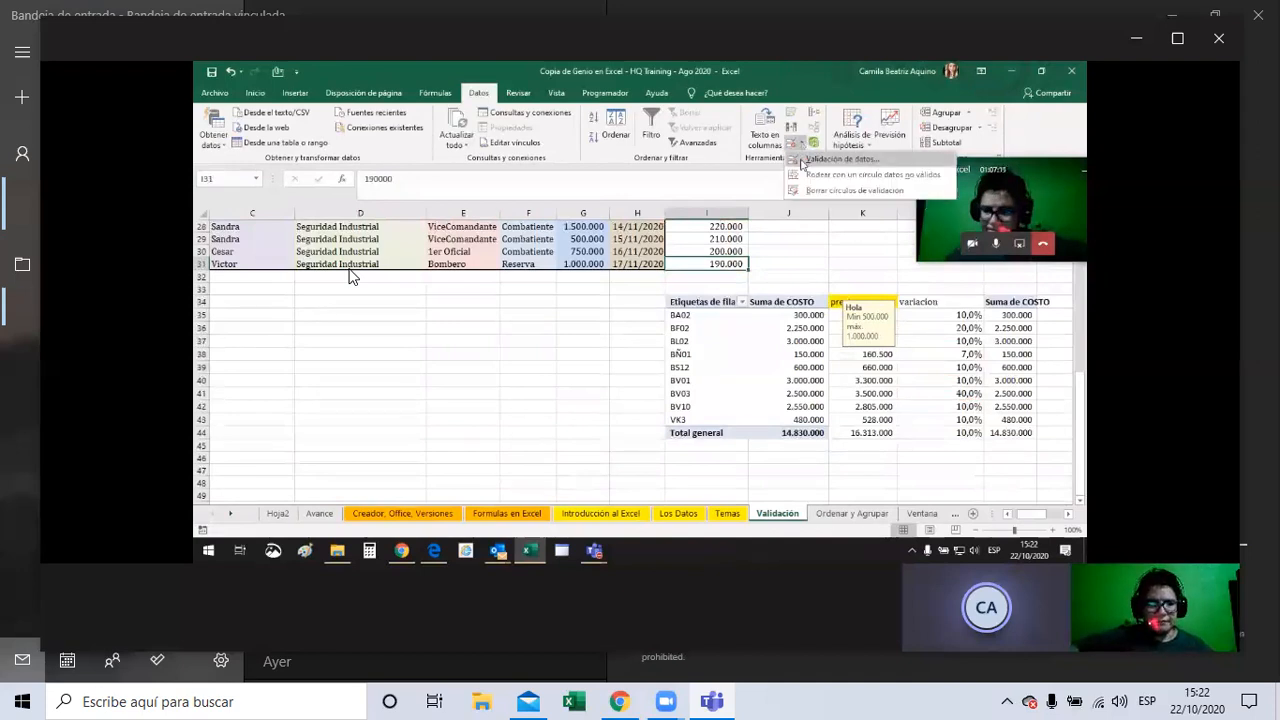
left_click(779, 261)
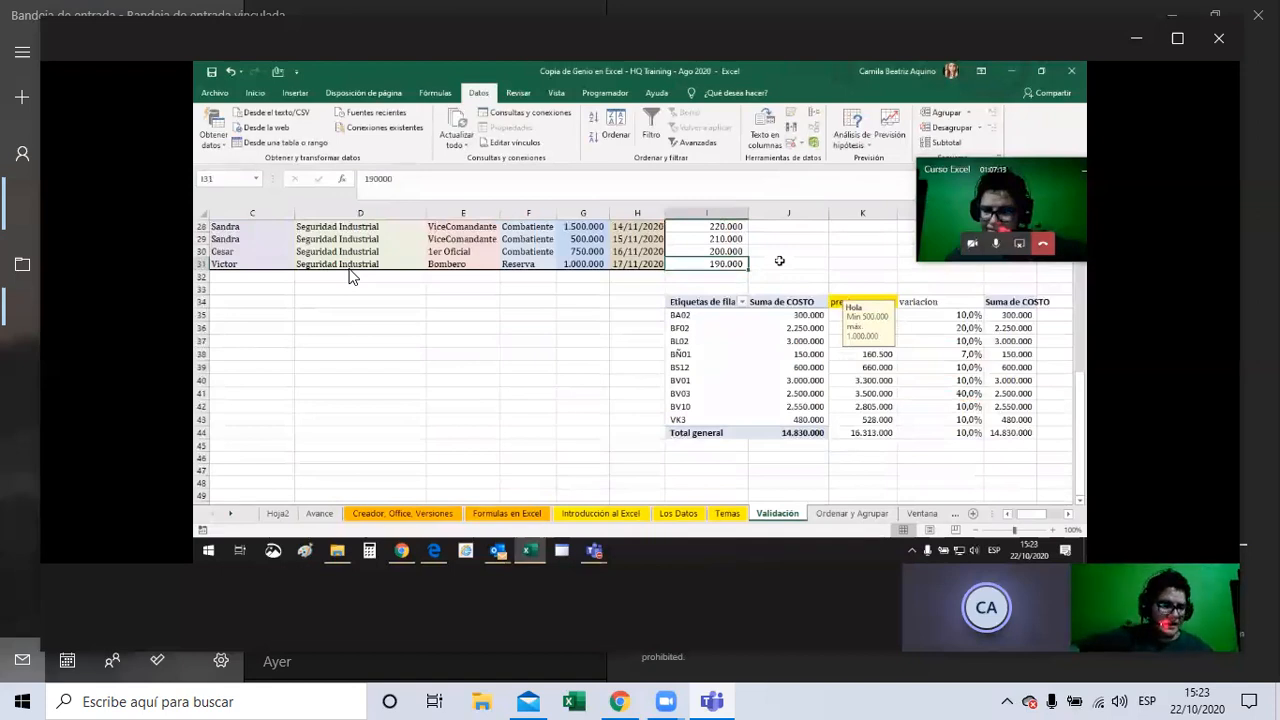
scroll(779, 261, "up", 9)
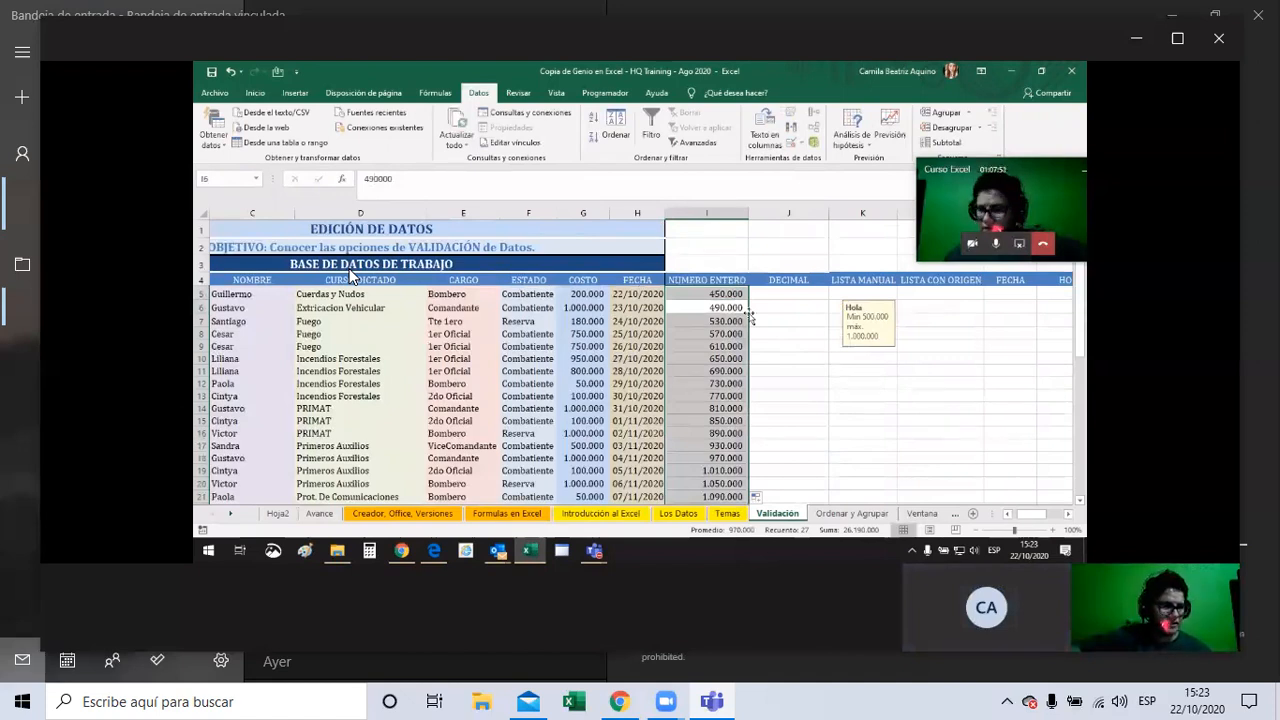
left_click(800, 143)
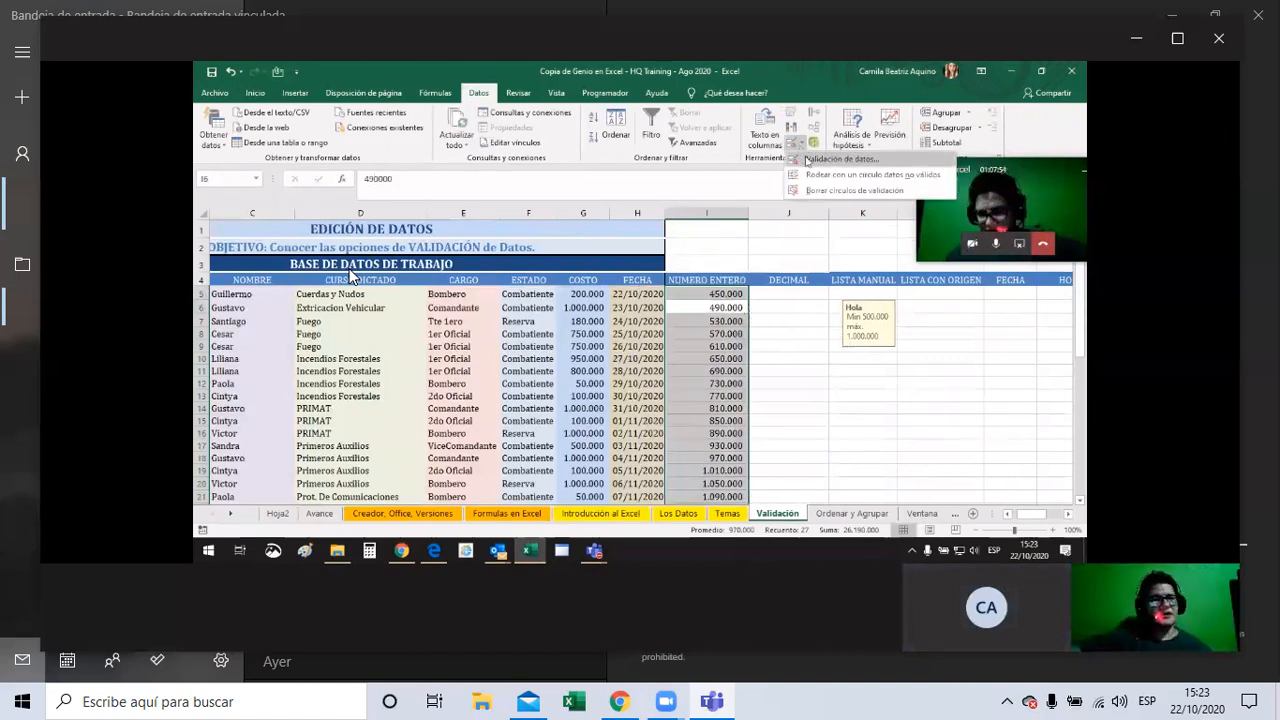
left_click(830, 159)
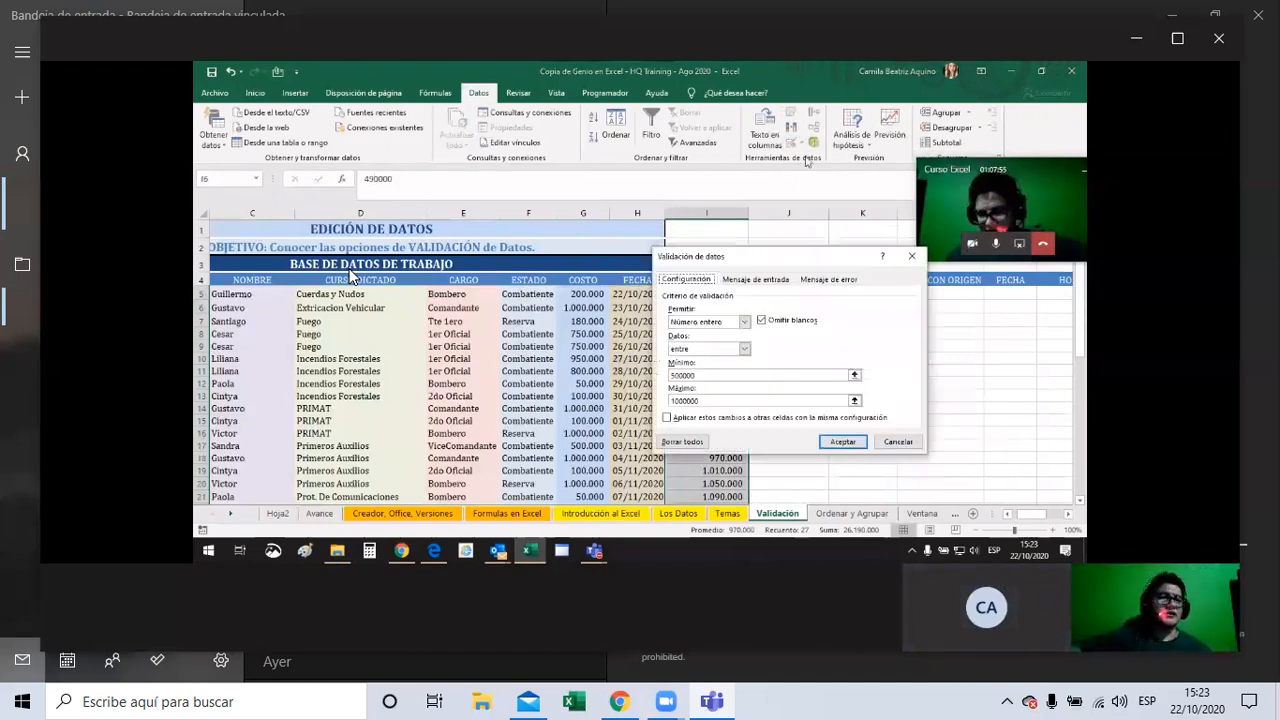
left_click(910, 445)
- Circle the invalid data in the NUMERO ENTERO column and check the circled amounts
left_click(802, 143)
left_click(852, 177)
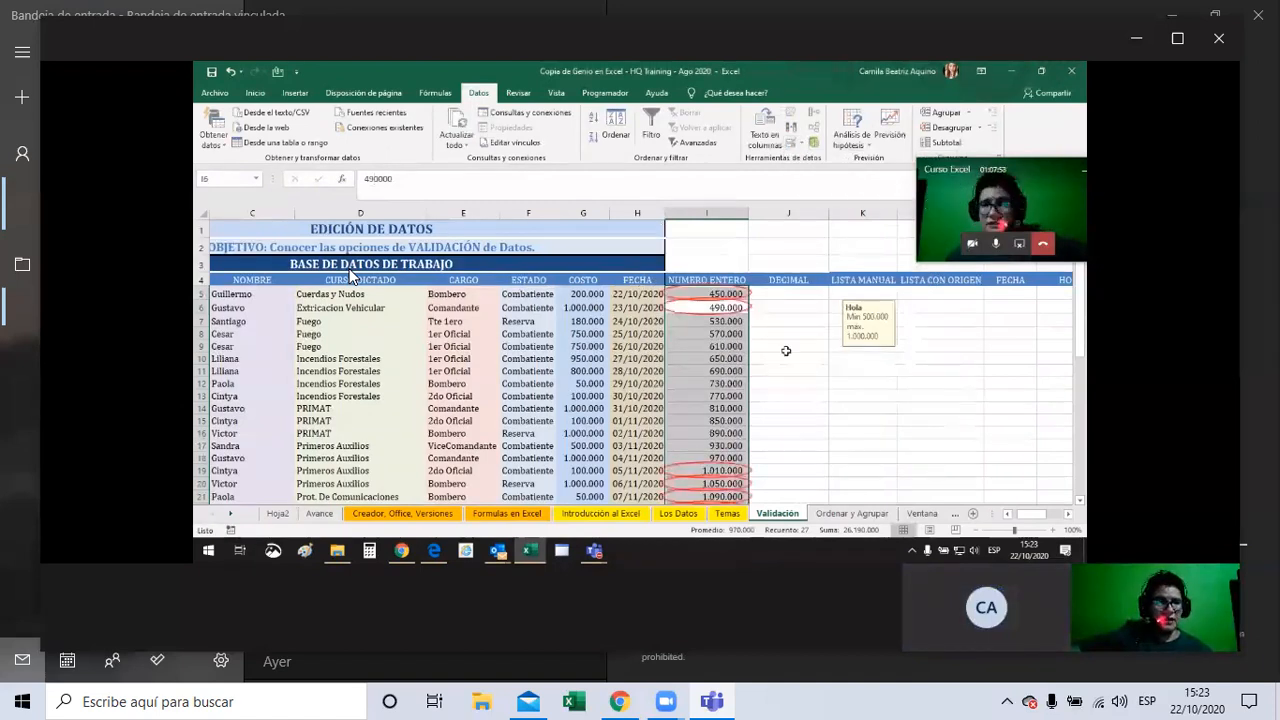
left_click(786, 350)
scroll(784, 353, "down", 1)
scroll(784, 355, "down", 5)
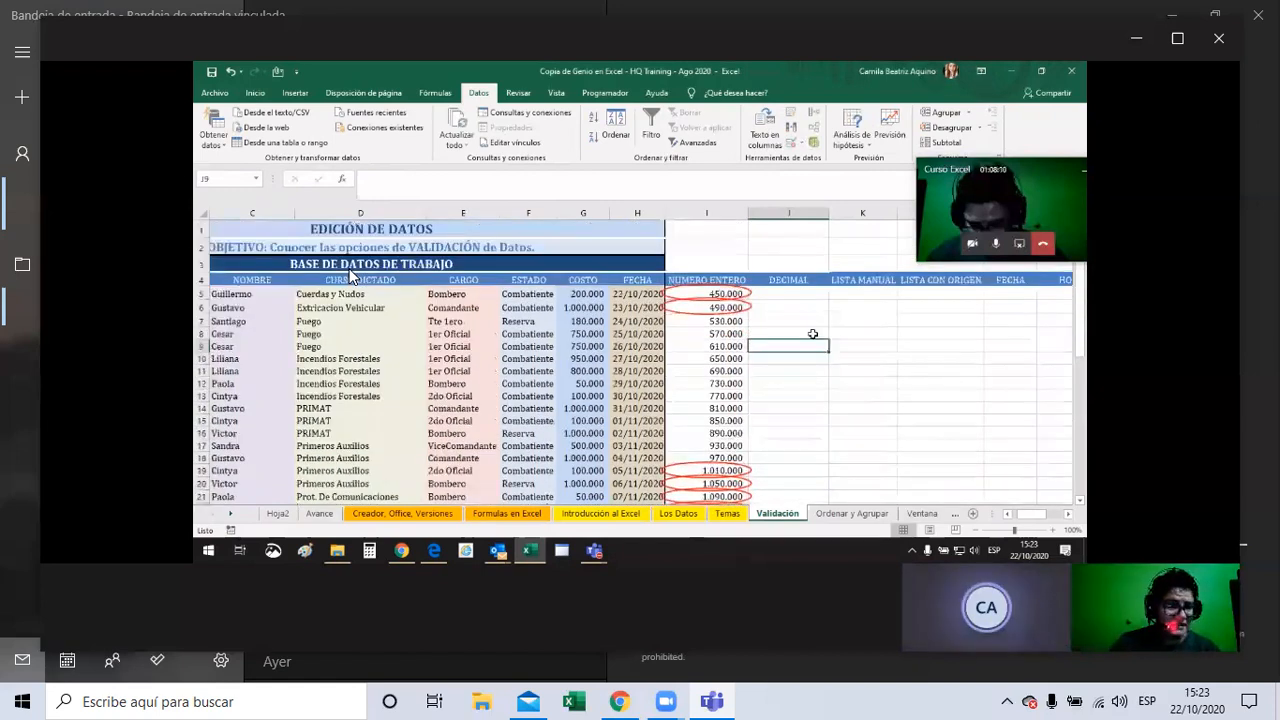
left_click_drag(720, 294, 722, 308)
- Enter 110,1, 120,5 and 11 in cells J5:J7 under DECIMAL
left_click(790, 297)
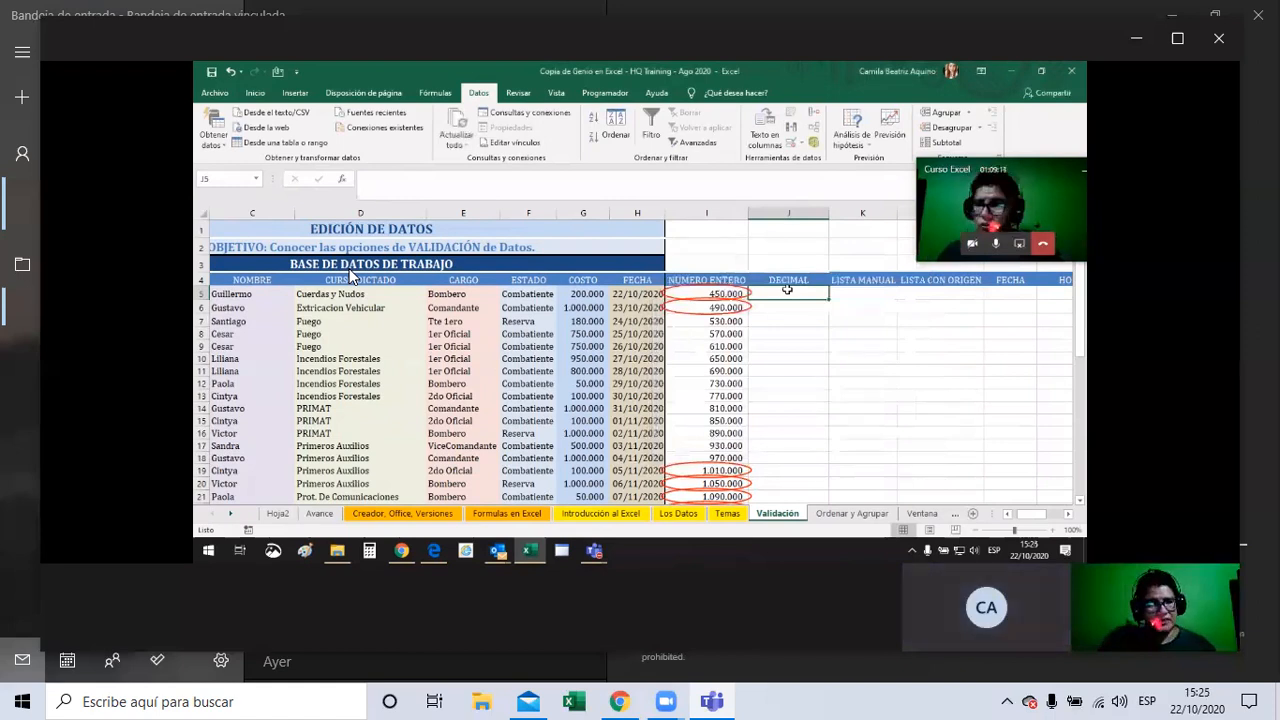
type("110")
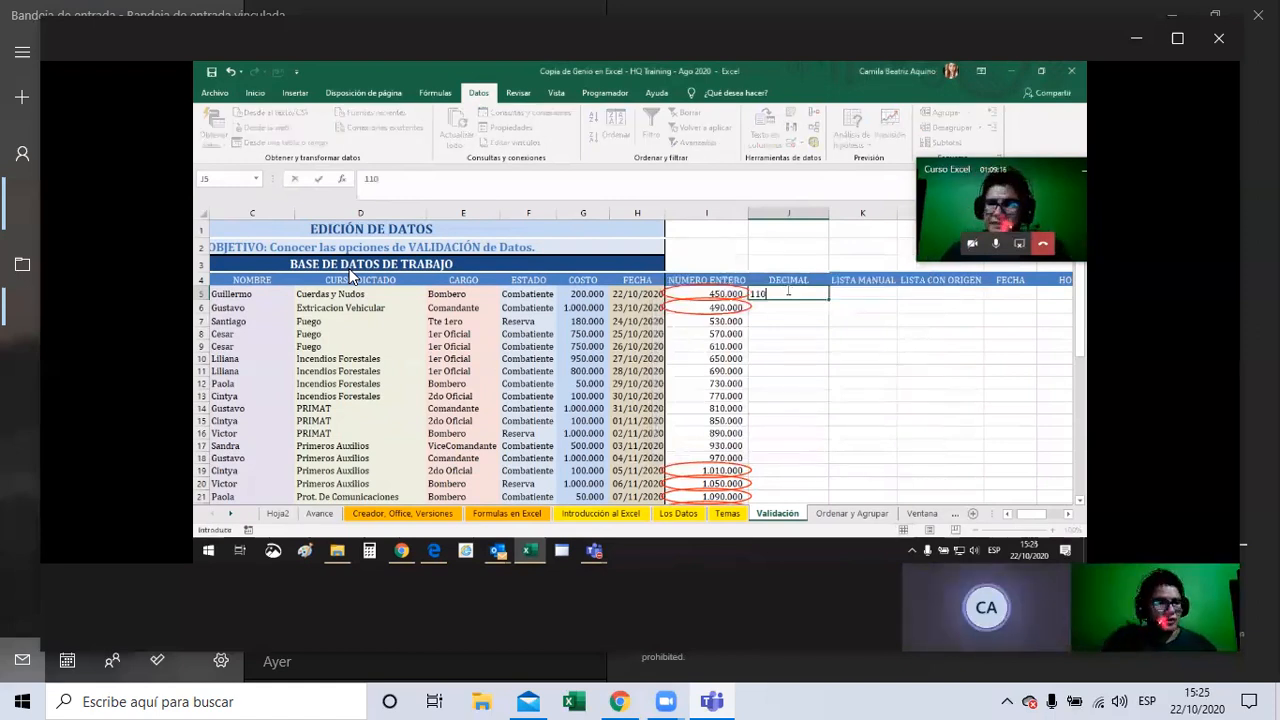
type(",1")
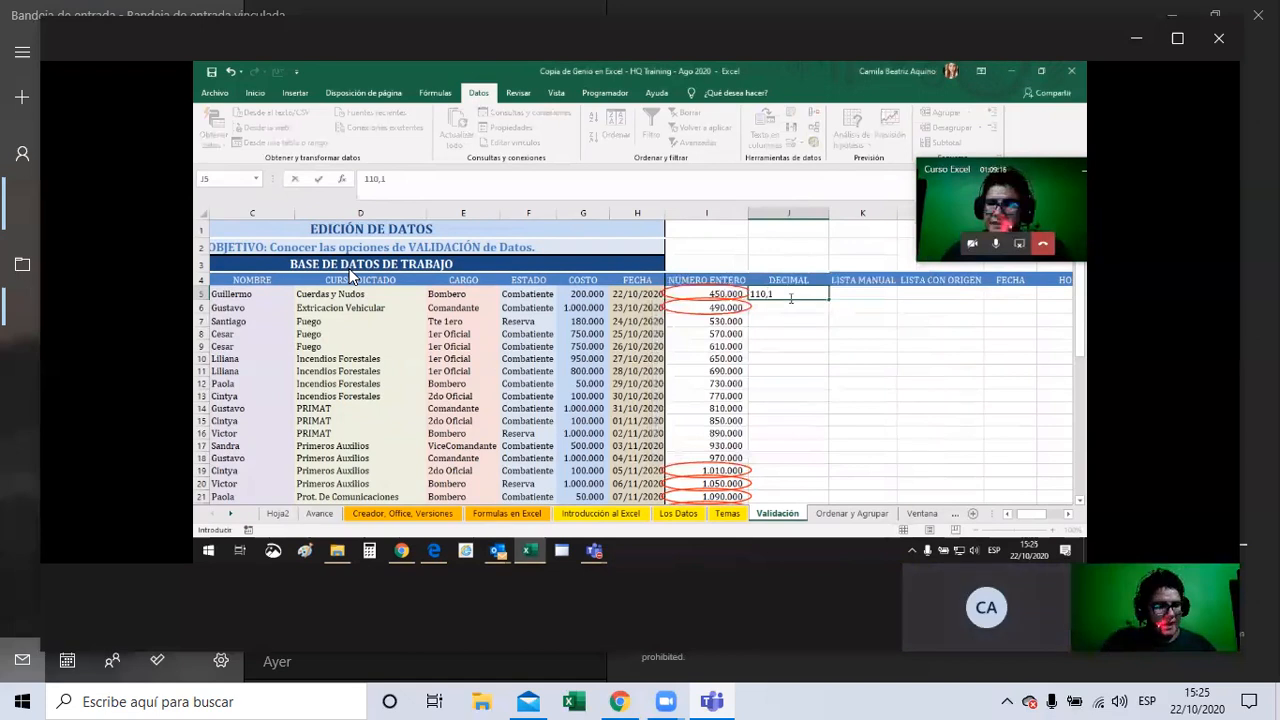
key("Return")
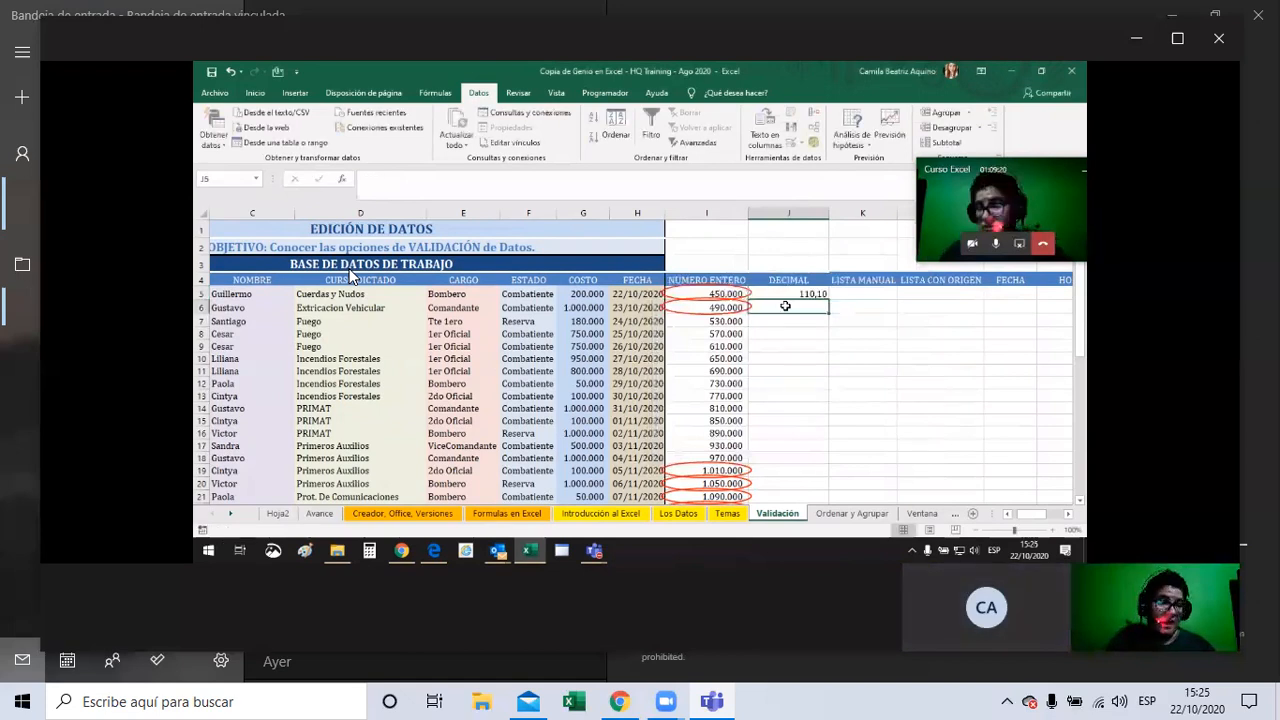
type("1")
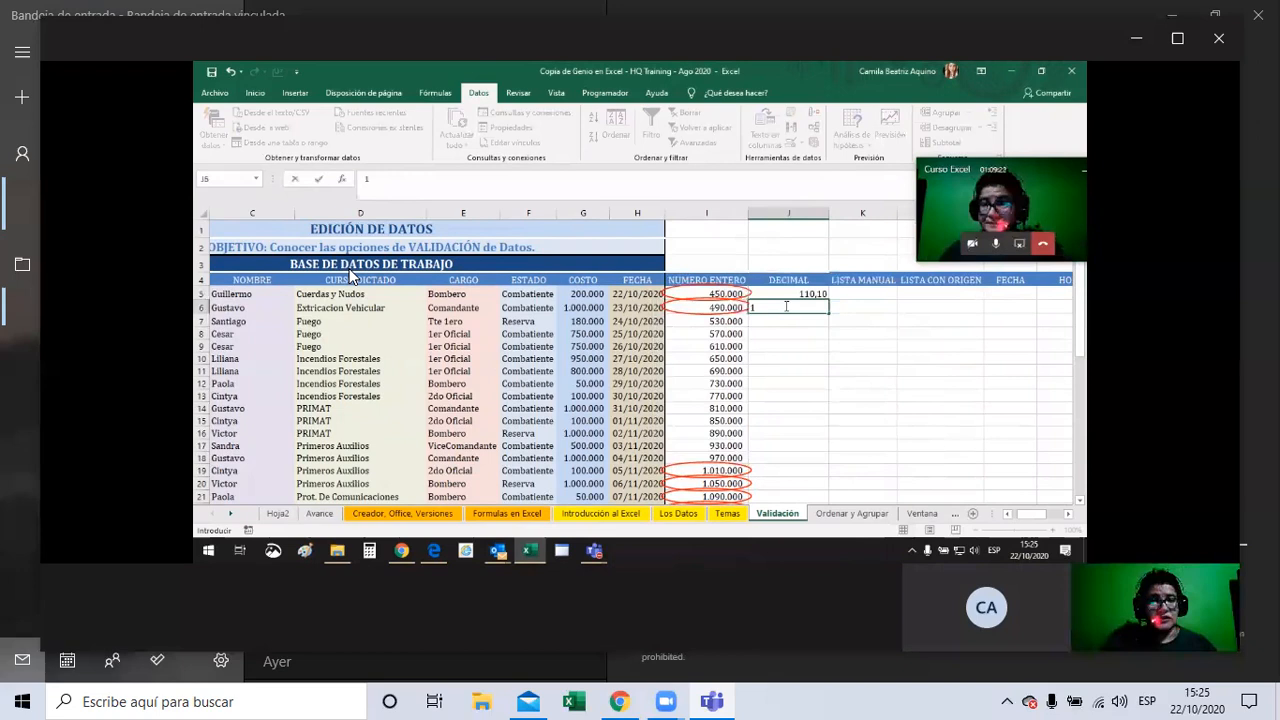
type("20")
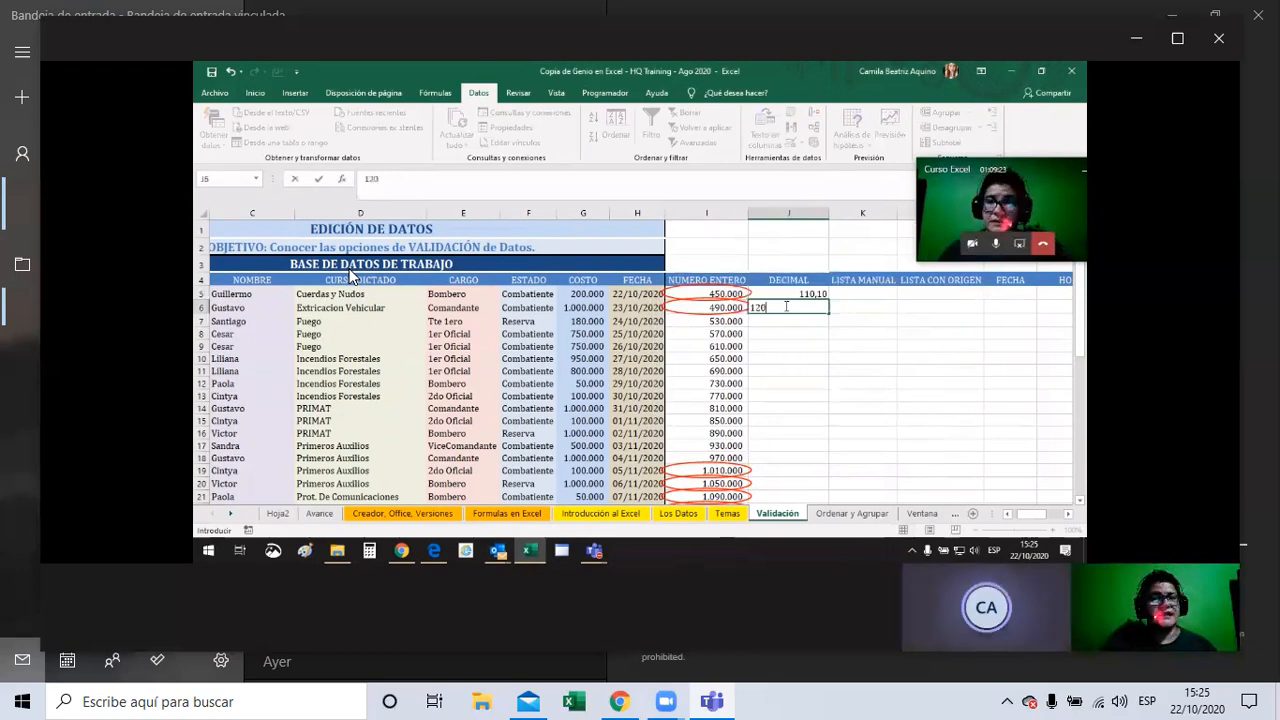
type(".5")
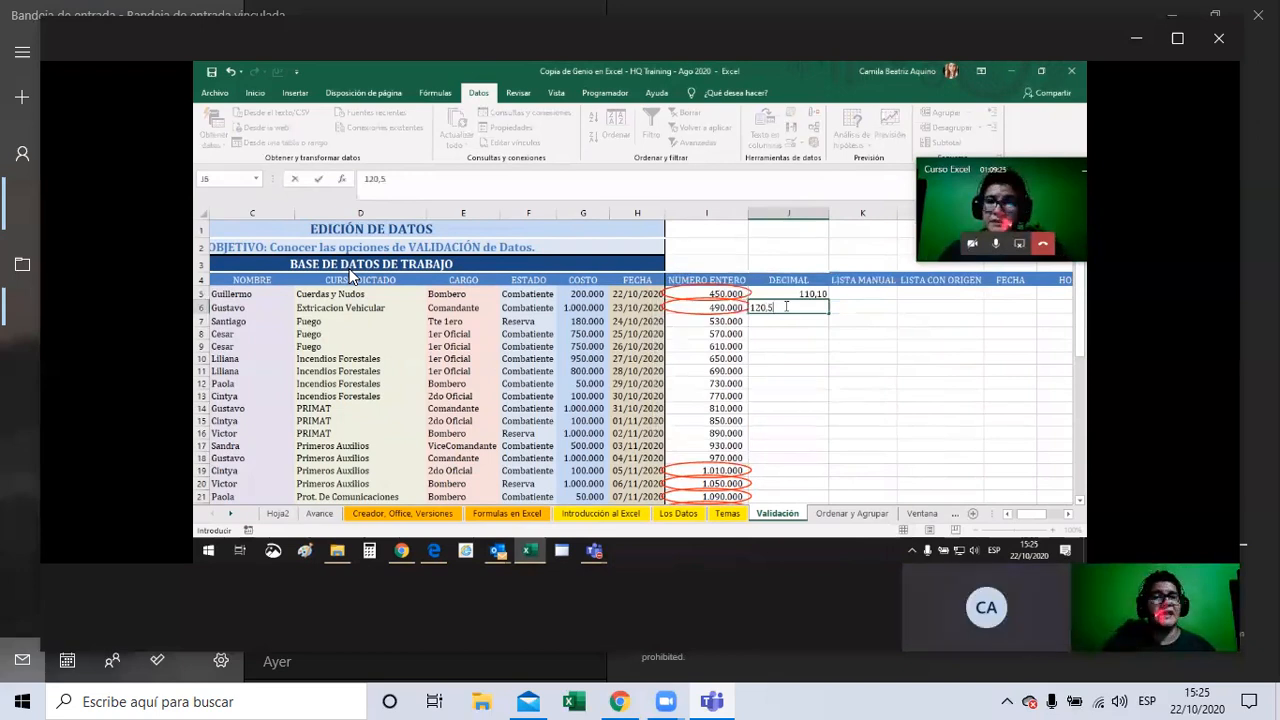
key("Return")
type("11")
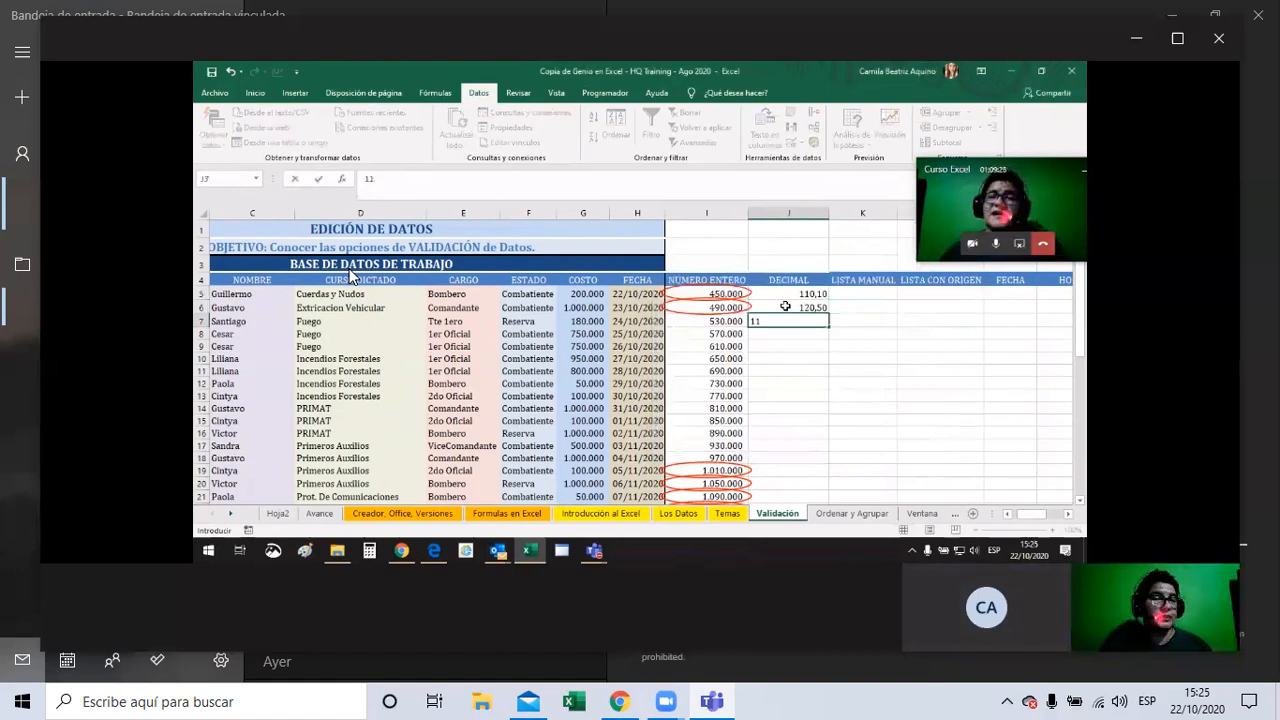
left_click(785, 306)
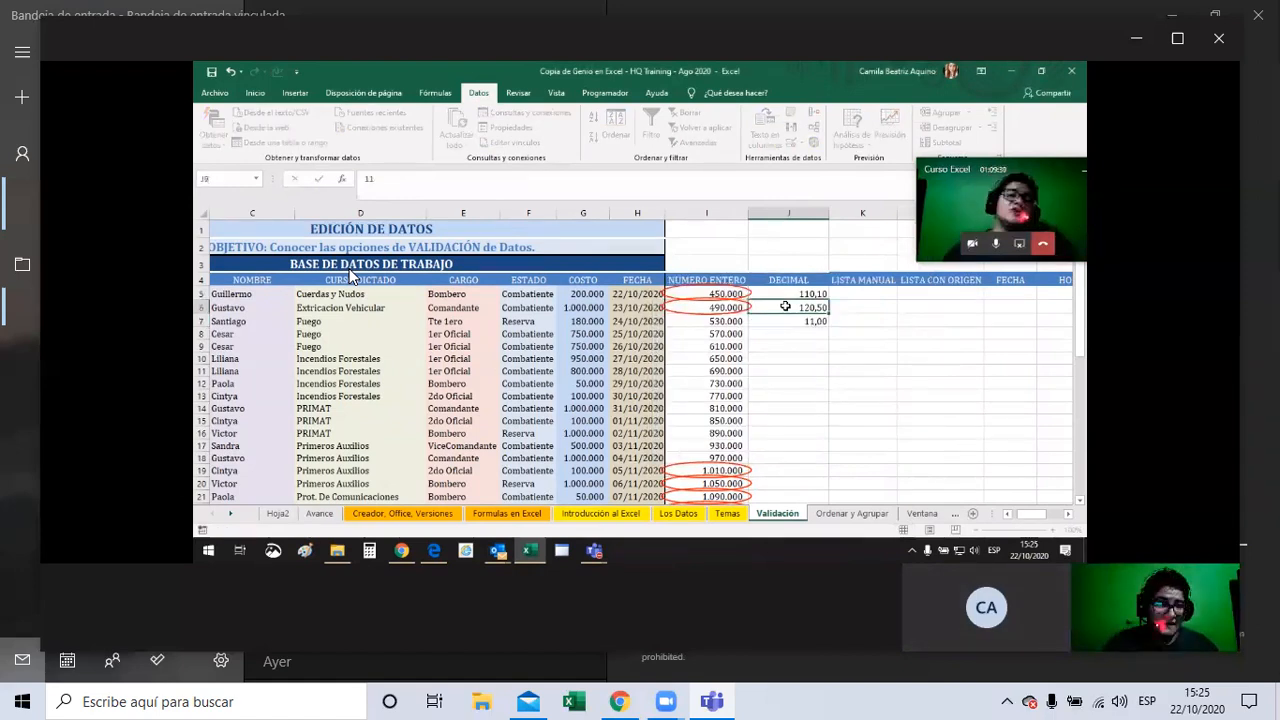
- Clear the values from J5:J7 in the DECIMAL column
key("Up")
key("Delete")
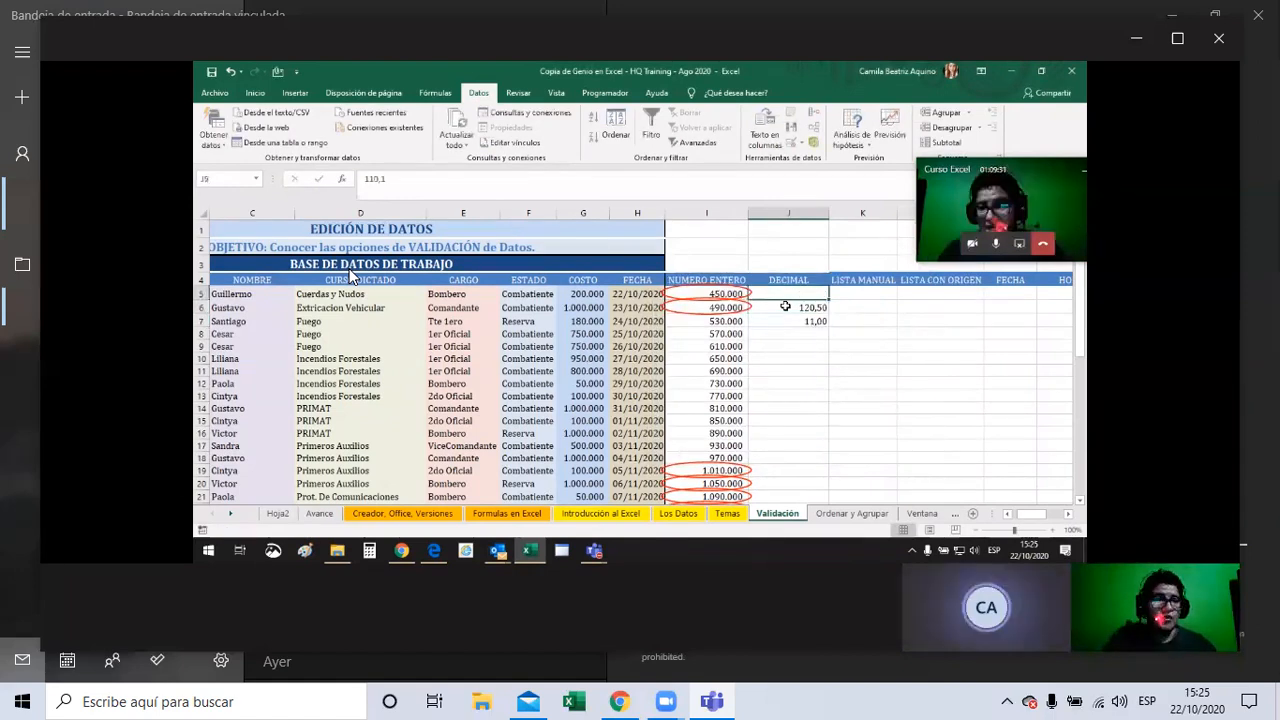
left_click_drag(785, 306, 793, 319)
key("Delete")
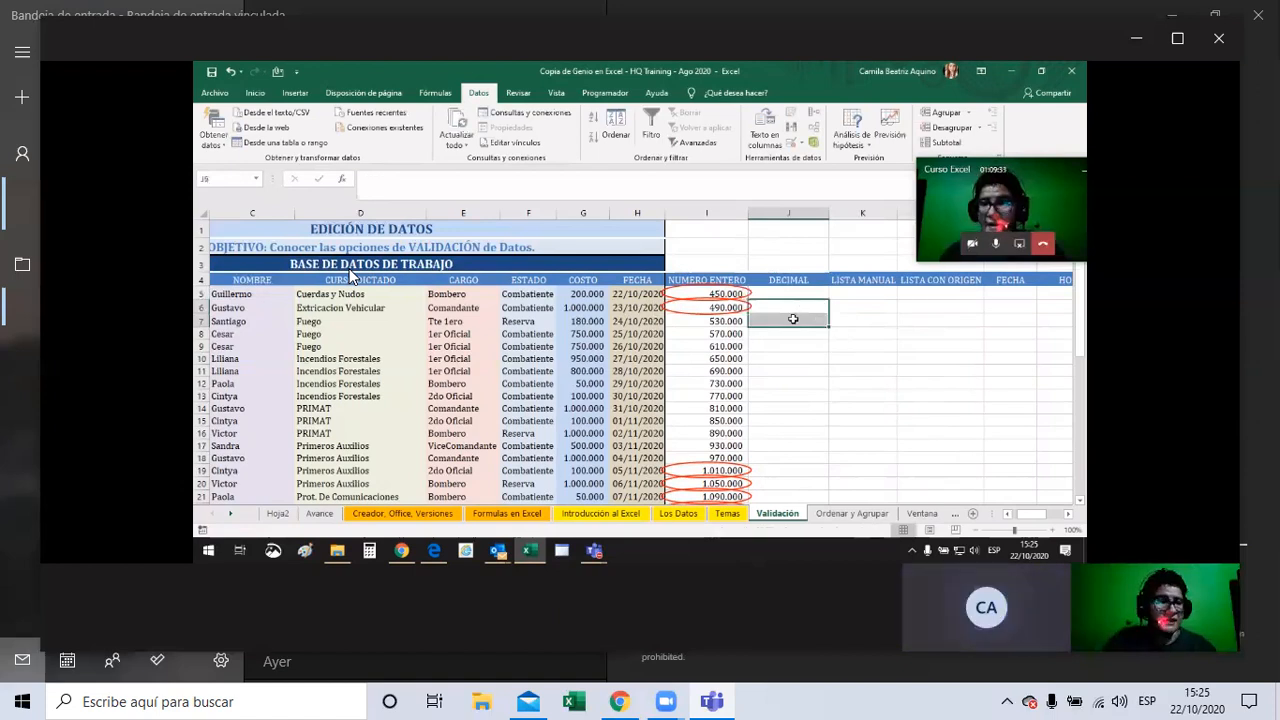
- Enter the formula =I5/G5 in J5 and fill it down the DECIMAL column to row 31
left_click(773, 293)
type("=")
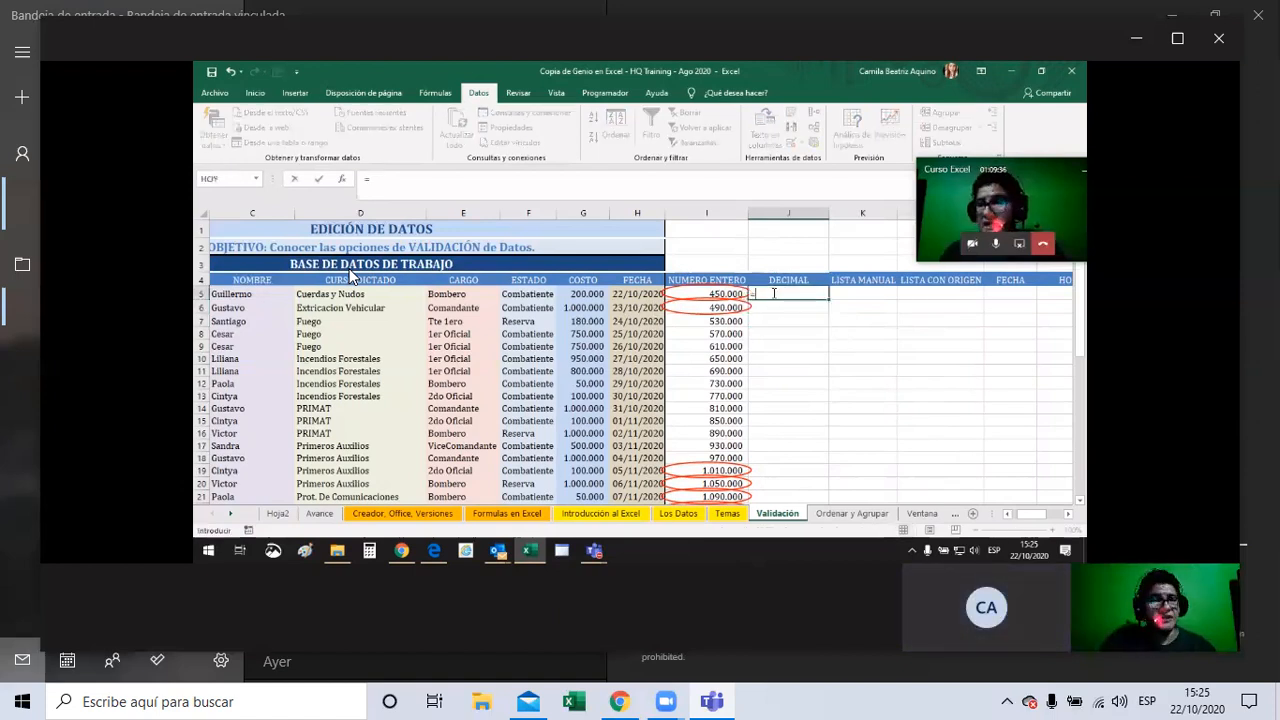
left_click(718, 294)
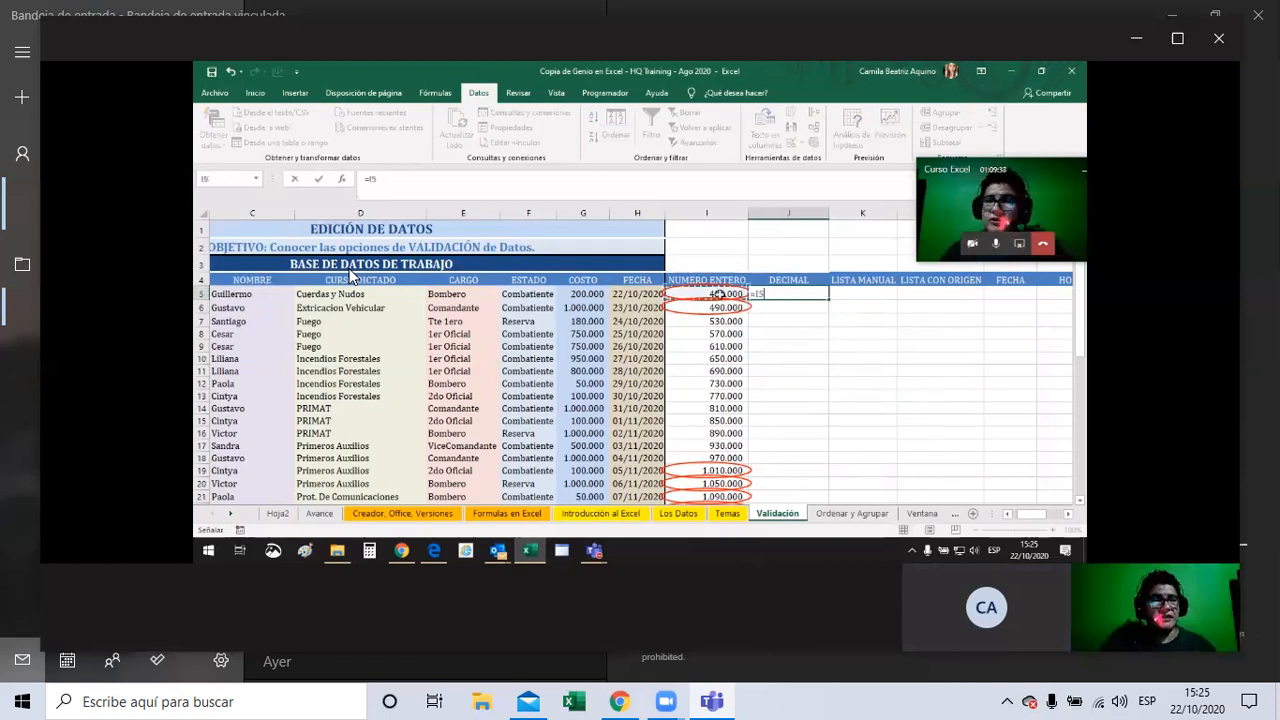
type("/")
left_click(565, 294)
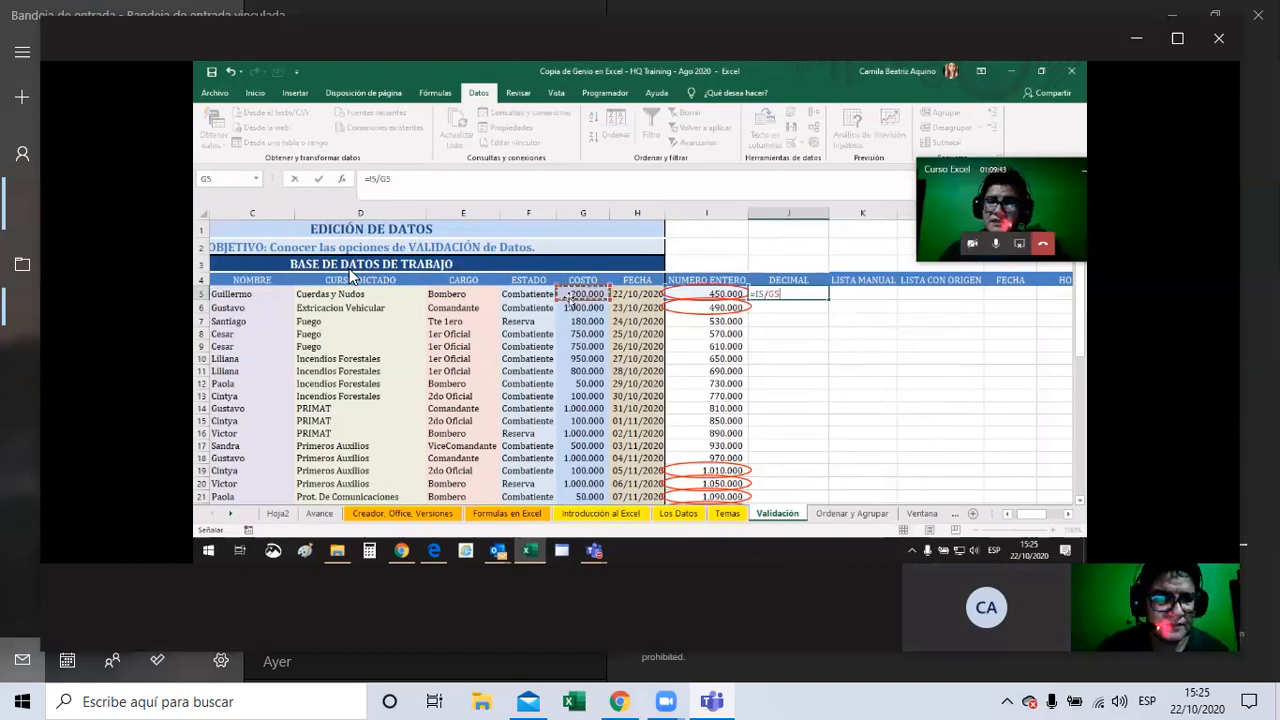
key("ctrl+Return")
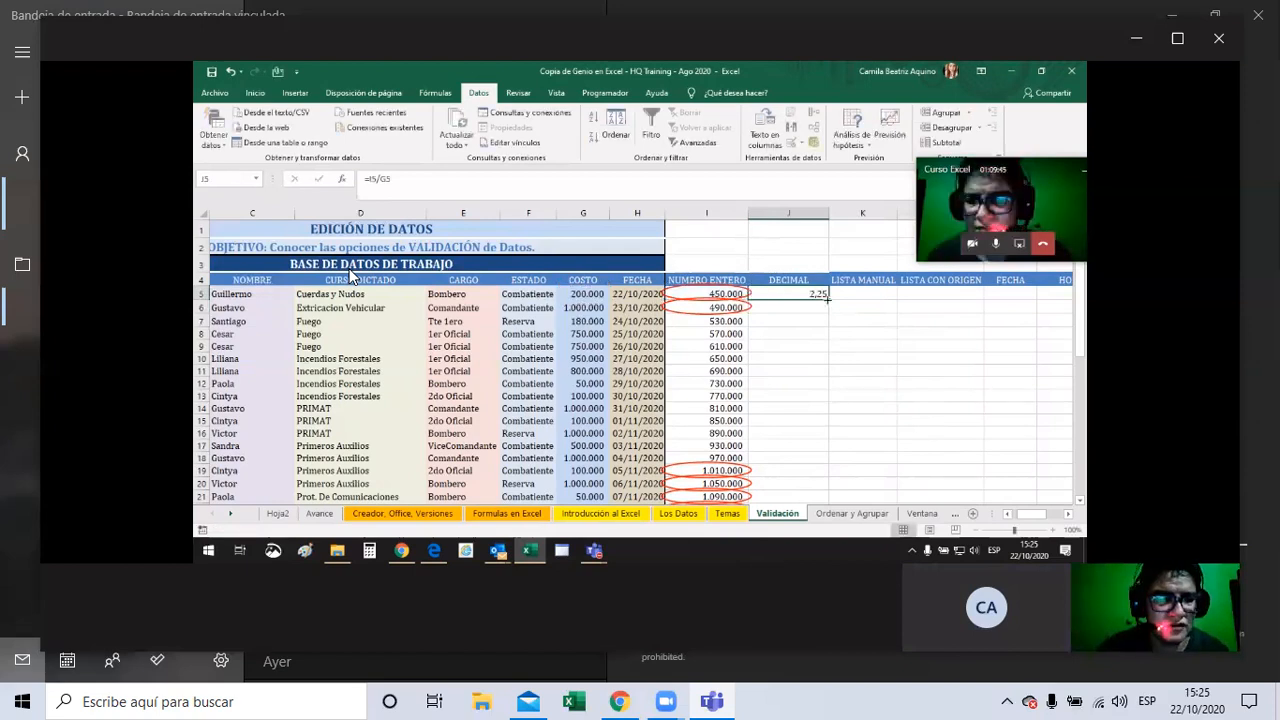
double_click(827, 298)
scroll(818, 338, "down", 3)
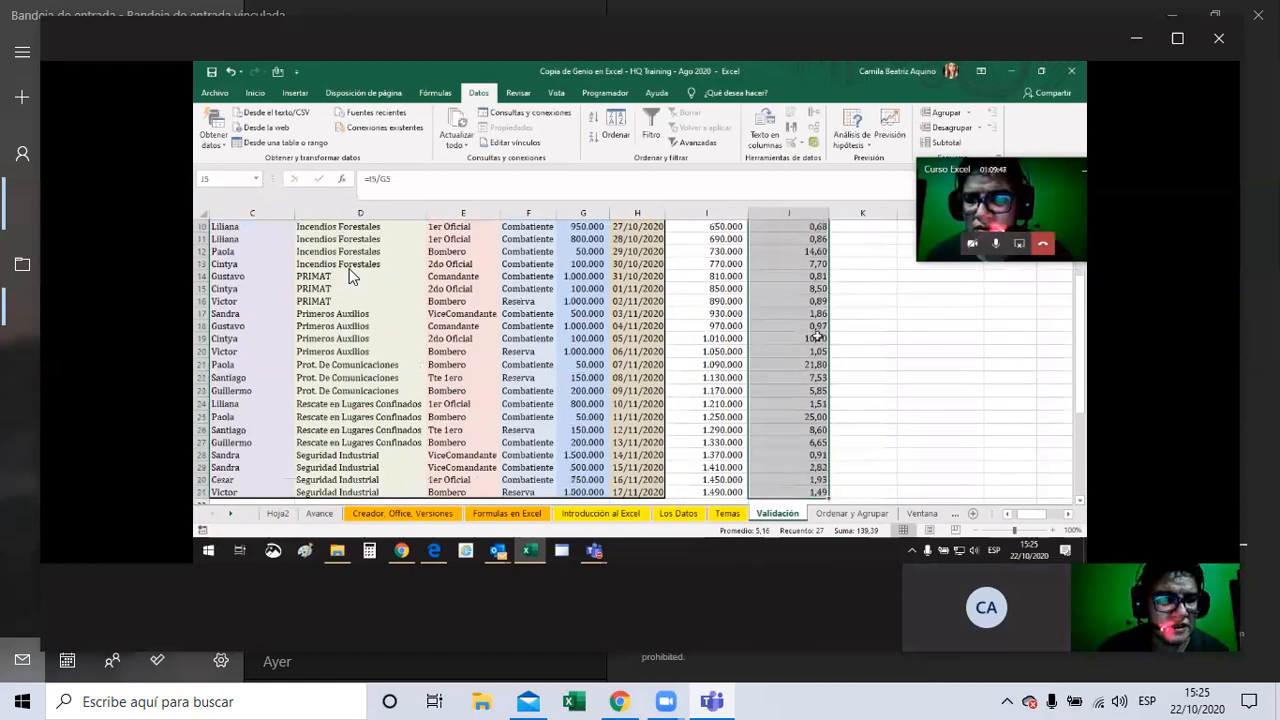
scroll(818, 338, "down", 2)
scroll(820, 329, "up", 5)
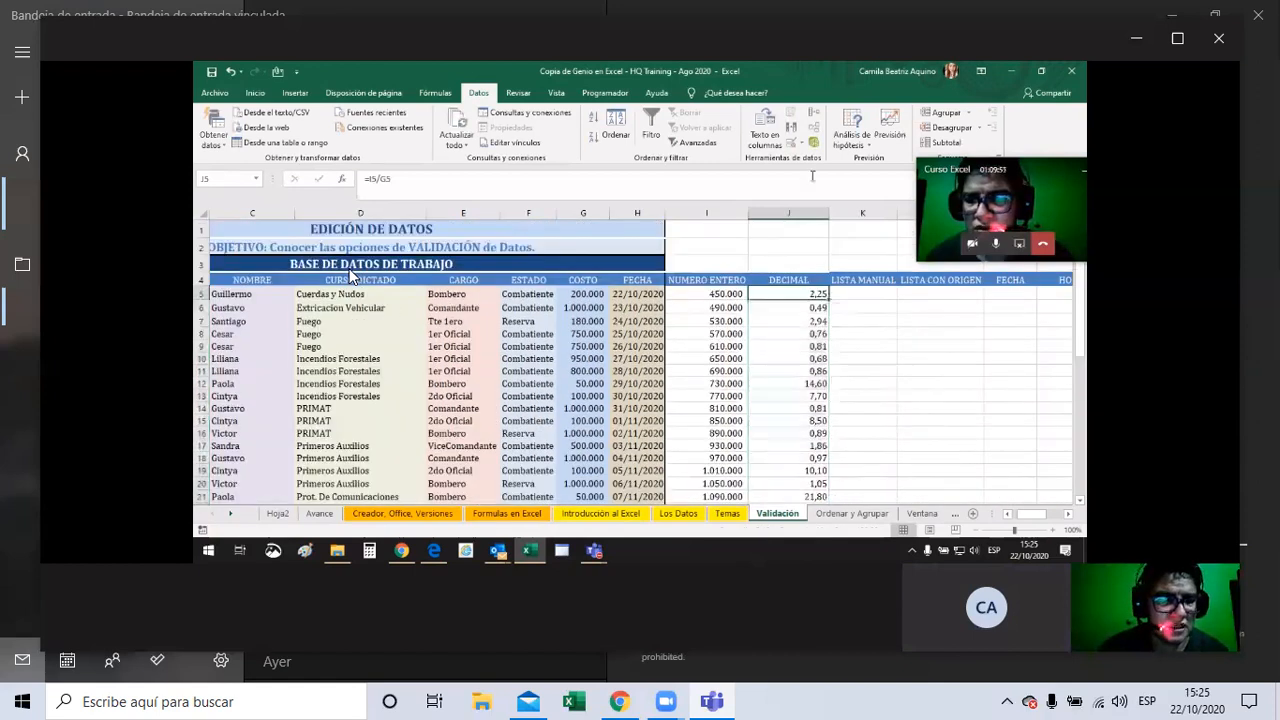
- Circle the invalid data in the NUMERO ENTERO and DECIMAL columns, look over the rows, and clear the validation circles
left_click(797, 143)
left_click(818, 177)
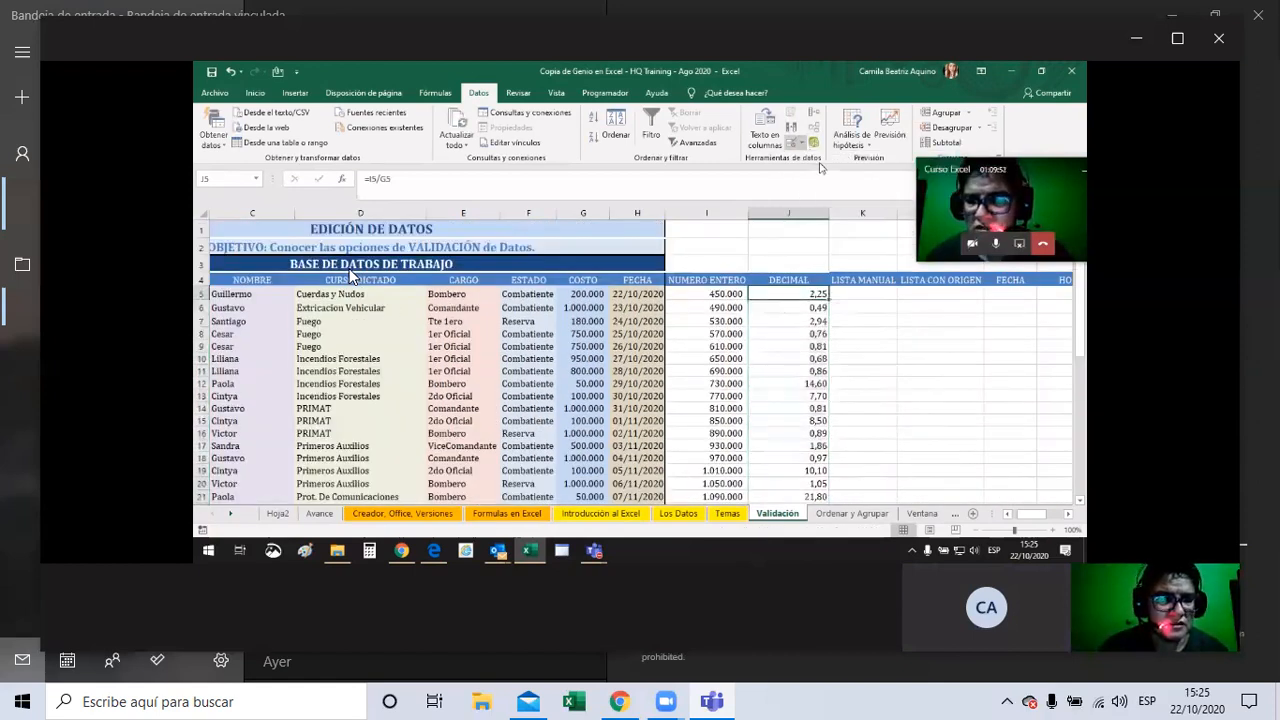
left_click(834, 442)
left_click(802, 146)
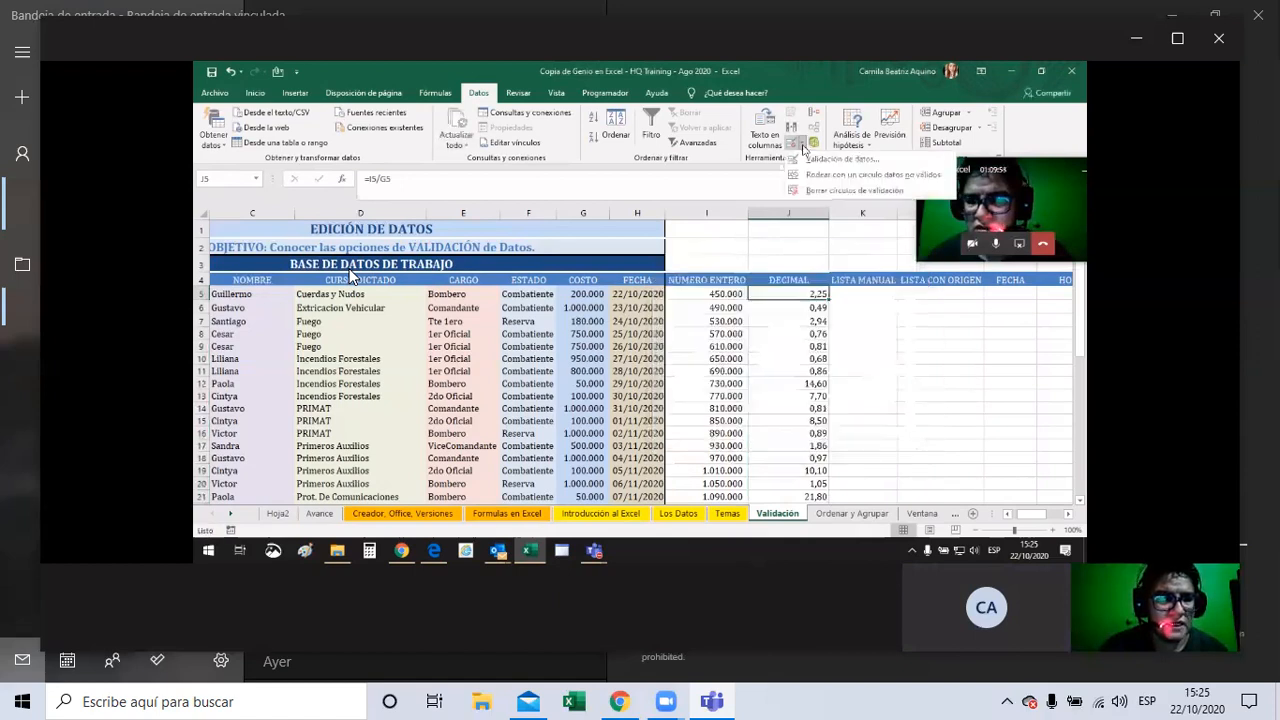
left_click(829, 175)
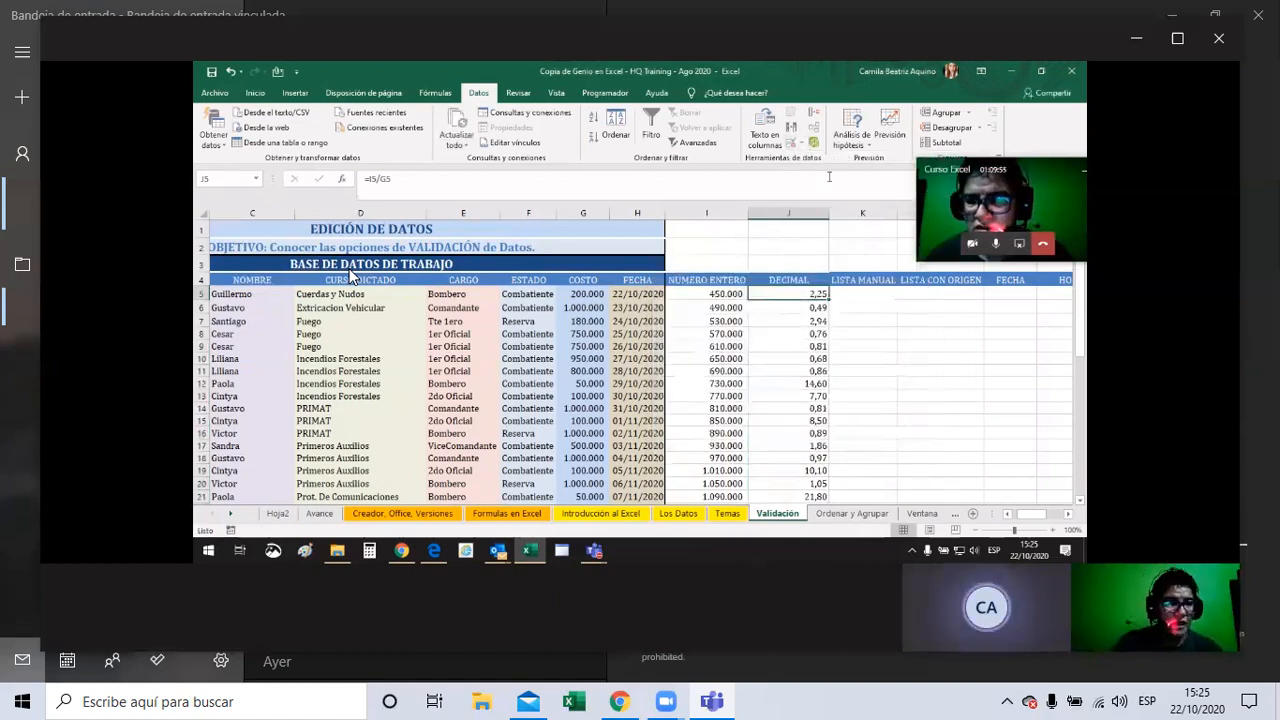
scroll(852, 363, "down", 4)
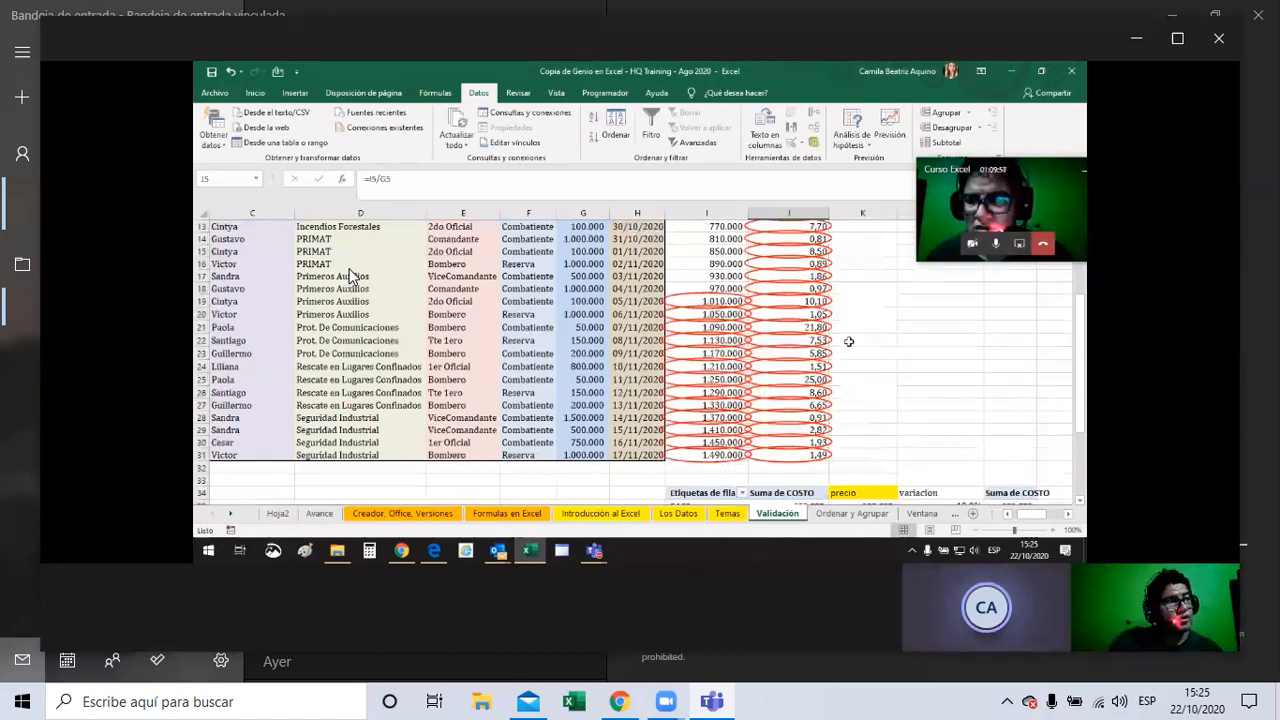
scroll(849, 341, "up", 4)
left_click(798, 143)
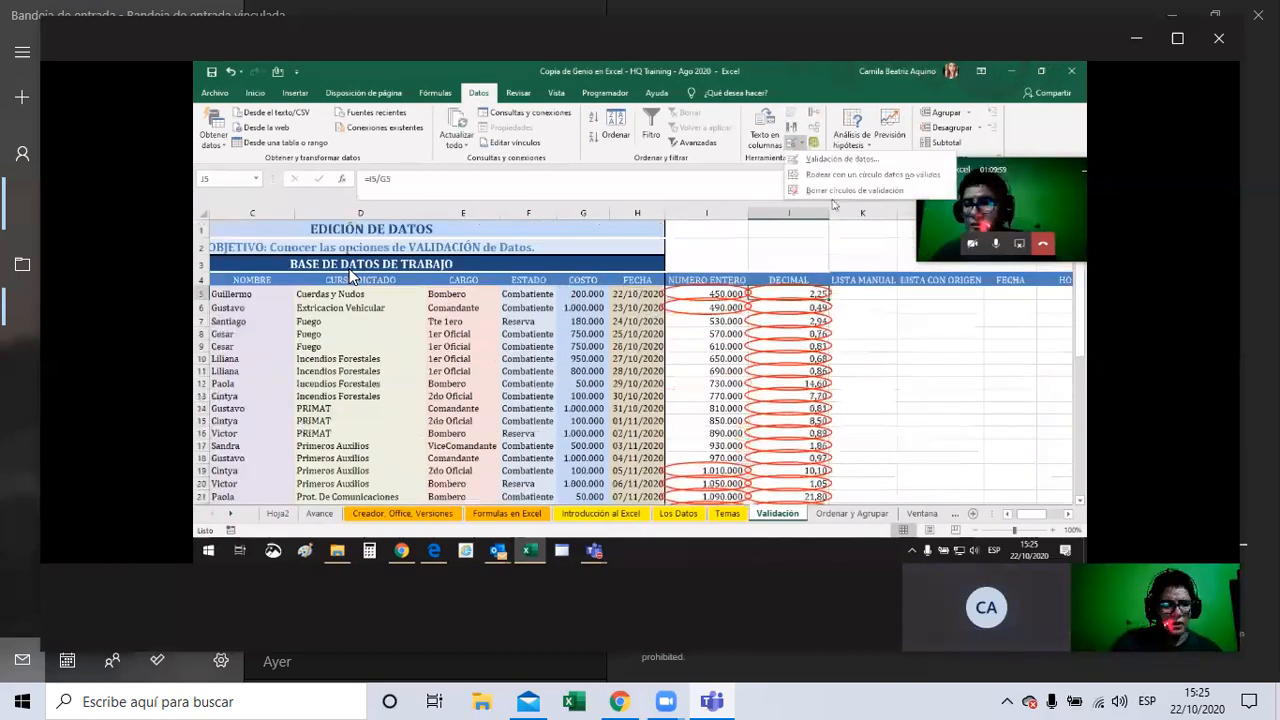
left_click(850, 190)
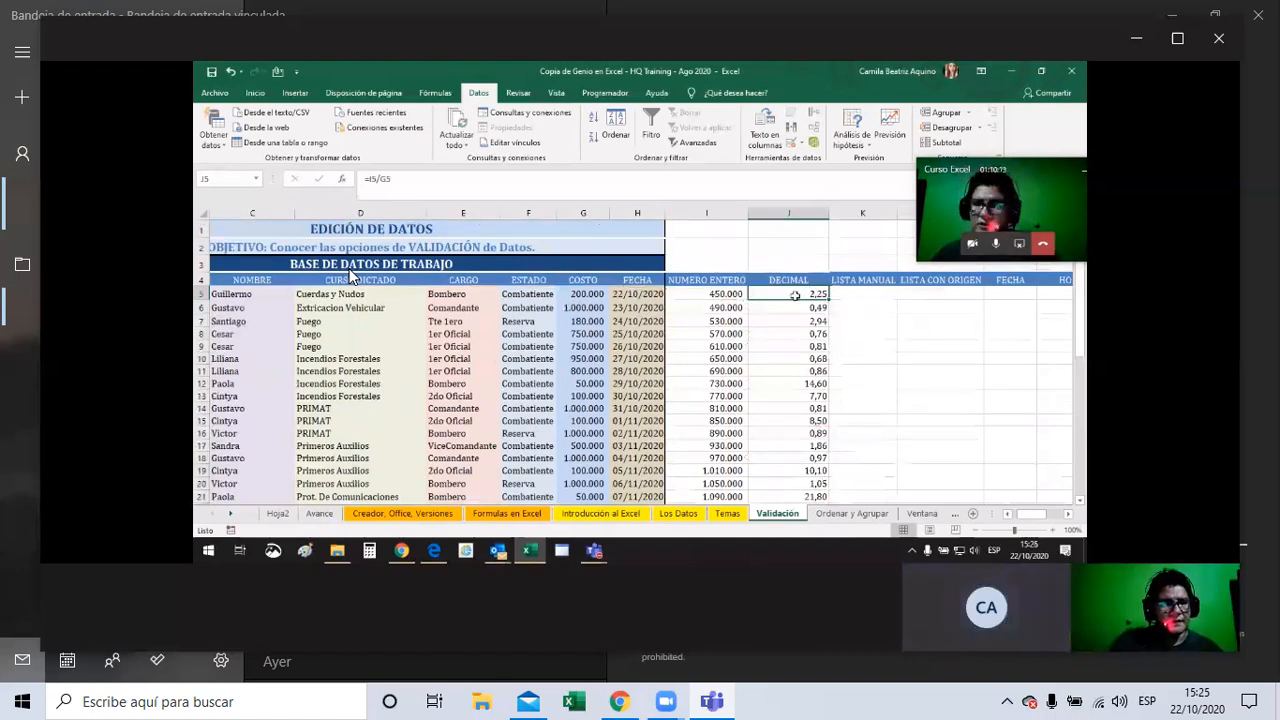
- Change the formula in J5 to =(I5/G5)*100 and refill the DECIMAL column, checking the results down to row 31
left_click(450, 192)
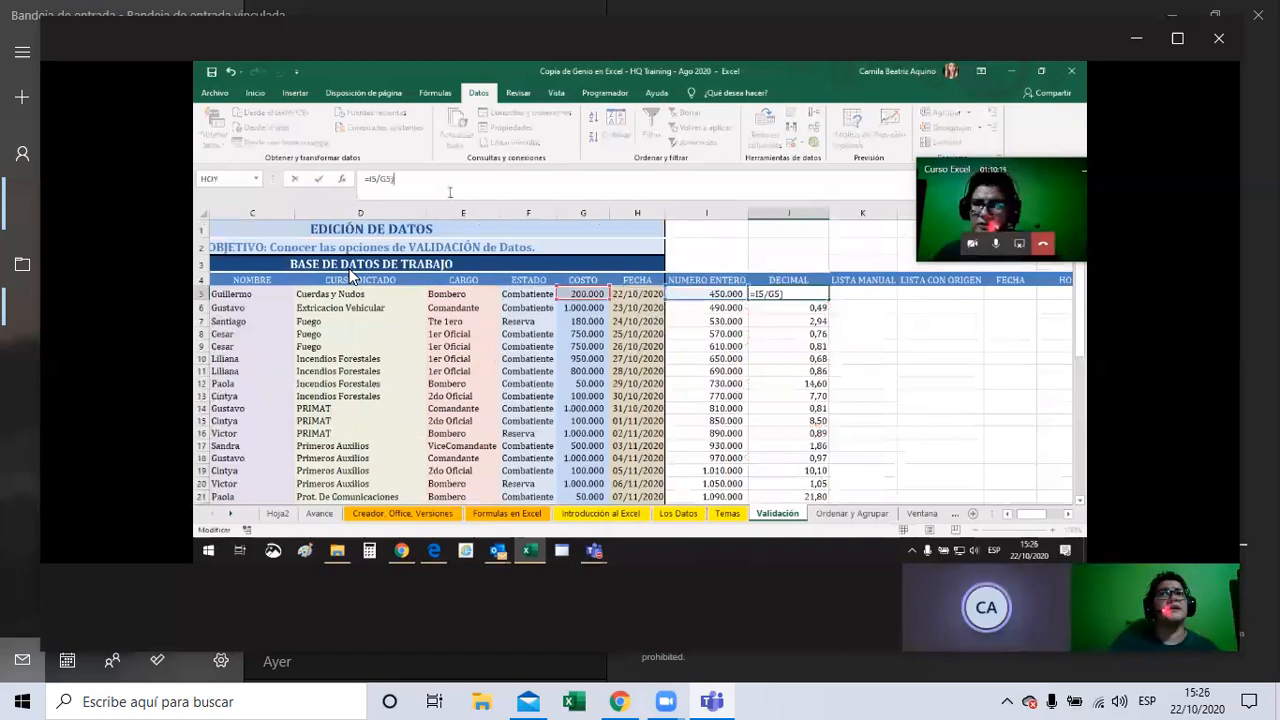
type("(")
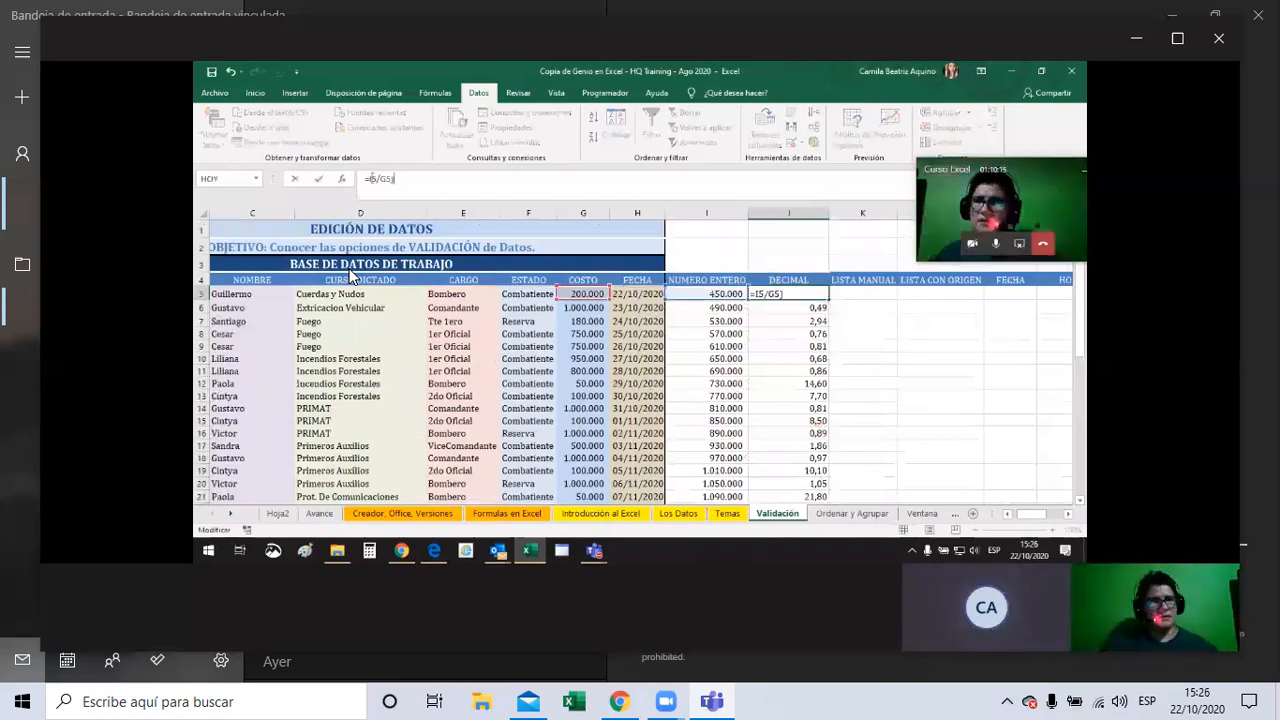
type("*100")
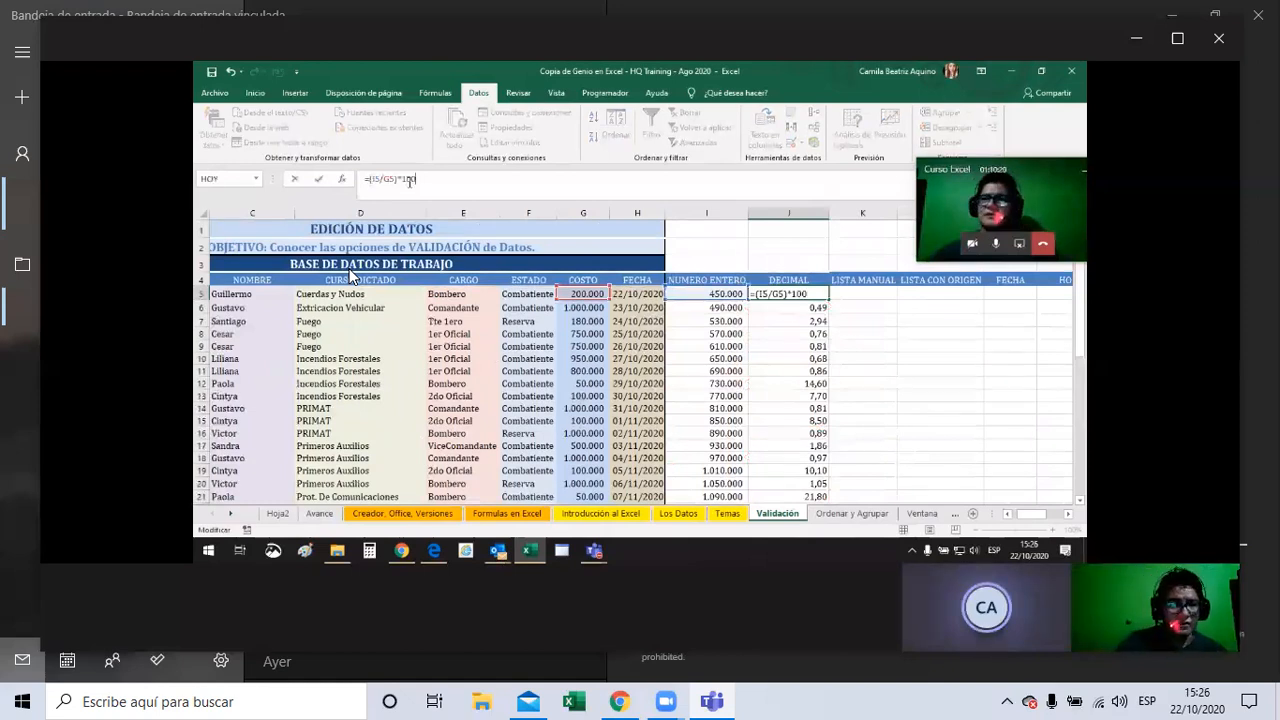
key("ctrl+Return")
left_click(832, 295)
left_click(825, 295)
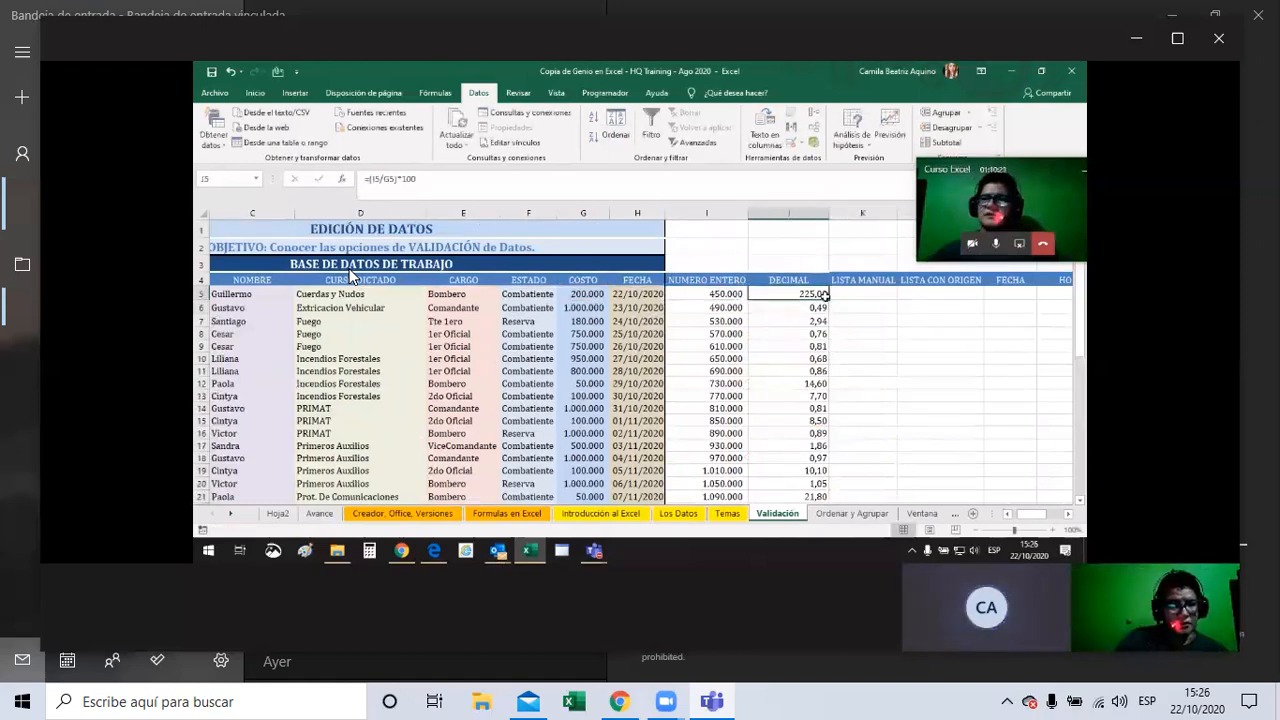
double_click(825, 295)
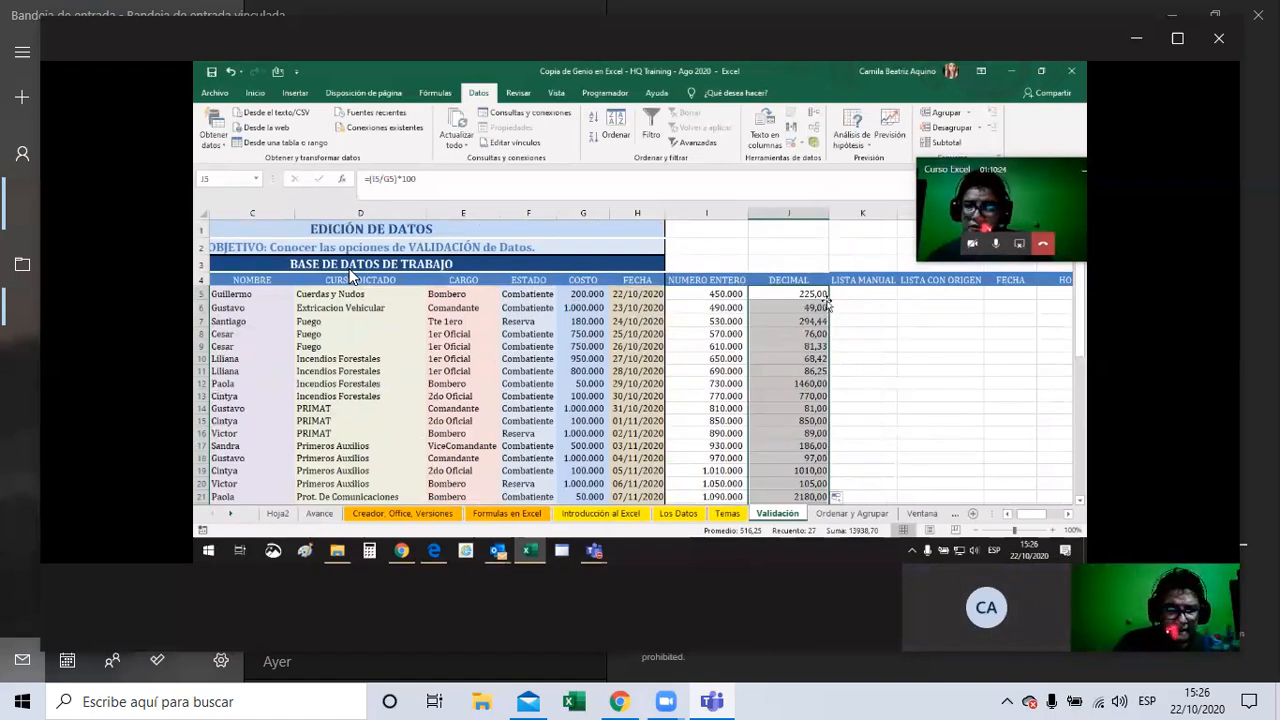
scroll(350, 277, "down", 4)
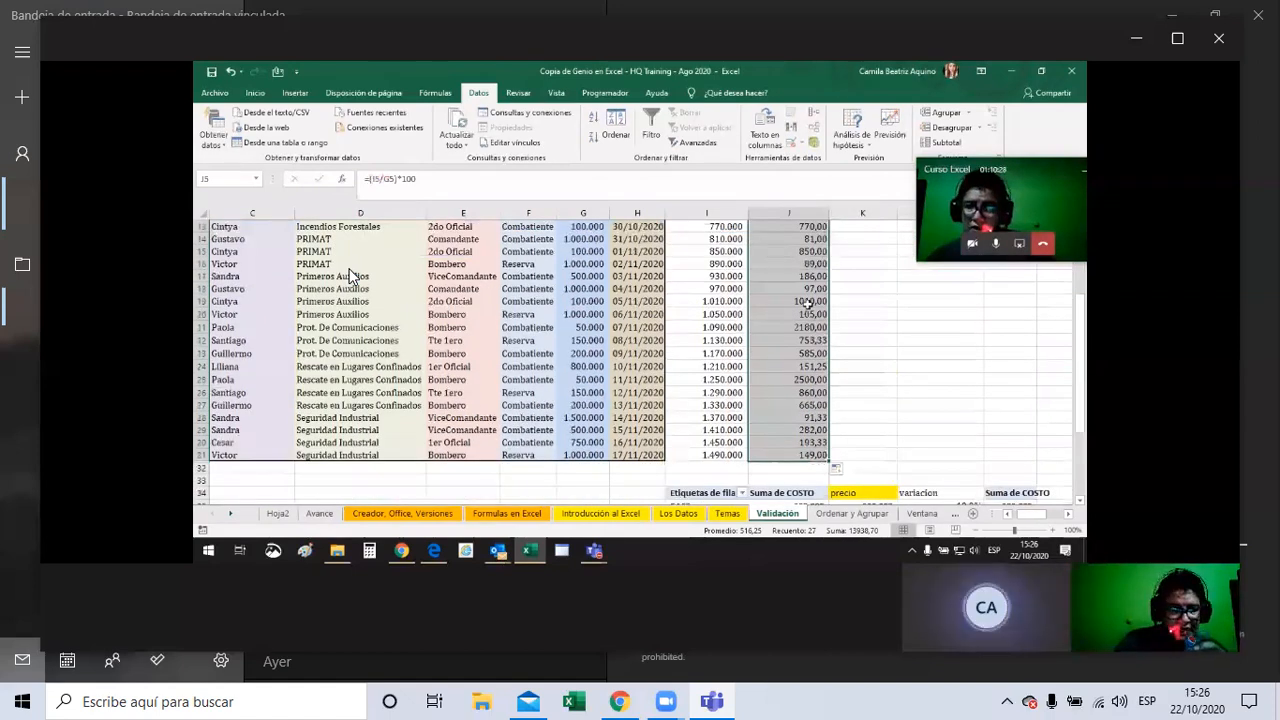
scroll(808, 304, "up", 3)
scroll(808, 364, "down", 4)
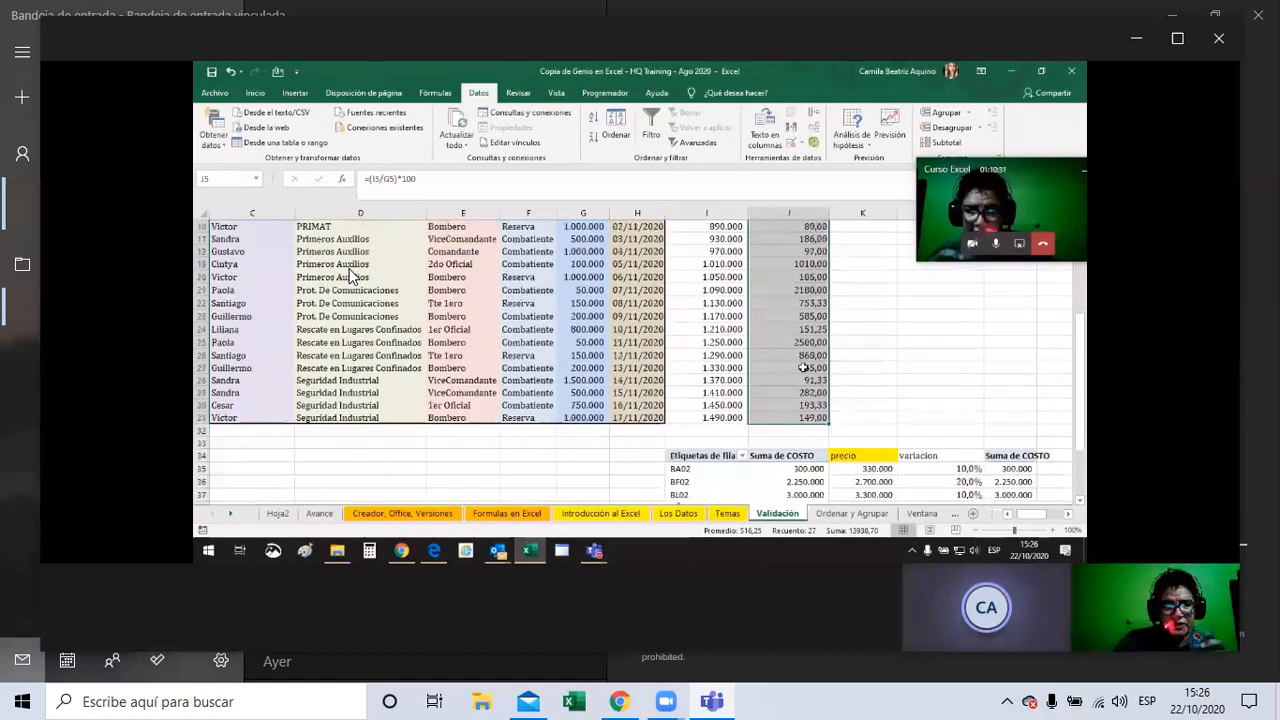
scroll(813, 300, "up", 1)
left_click(809, 299)
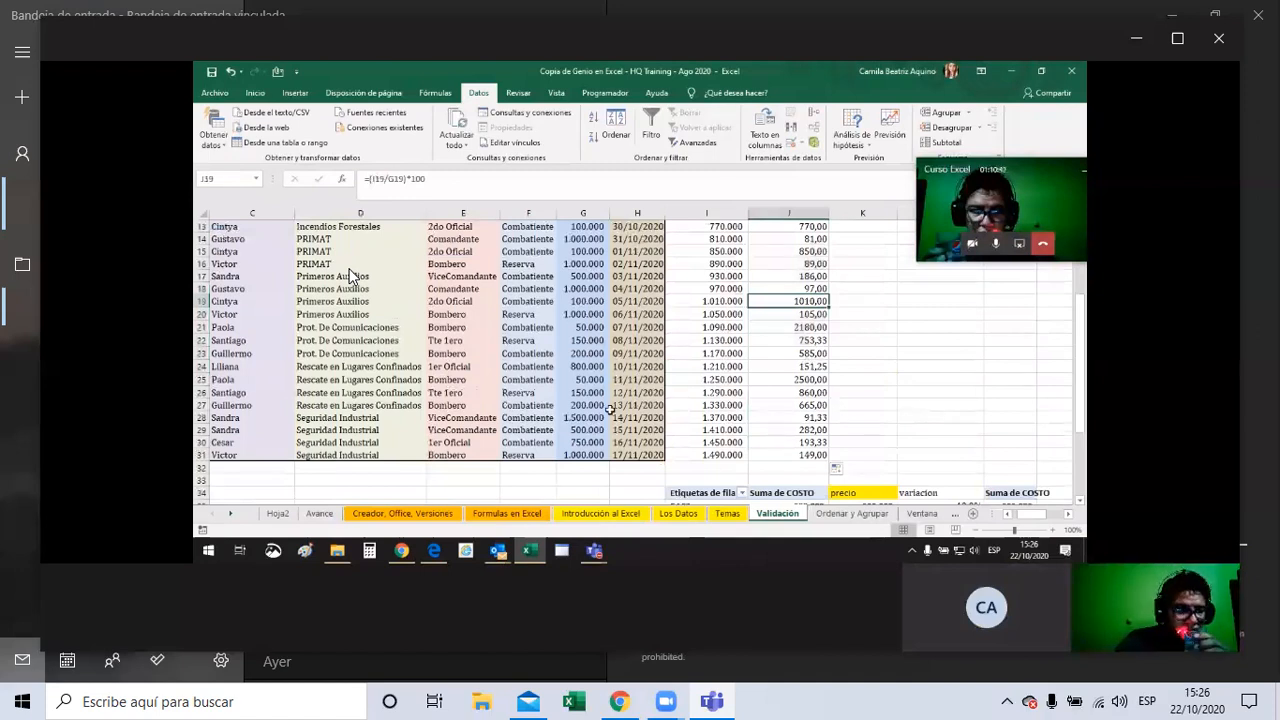
- Compare the COSTO amounts with the NUMERO ENTERO values, from the last rows of the table back up to row 5
left_click_drag(722, 417, 585, 417)
left_click_drag(722, 453, 637, 442)
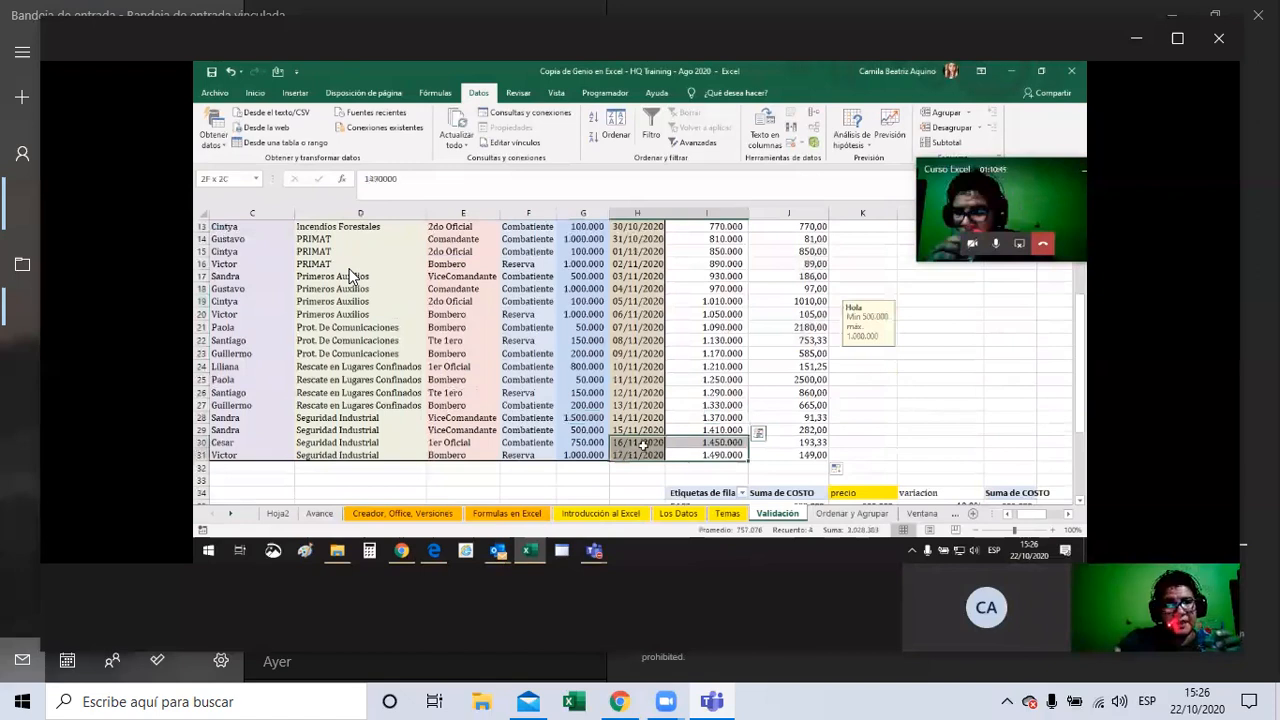
scroll(751, 399, "up", 3)
scroll(751, 399, "down", 3)
left_click(564, 447)
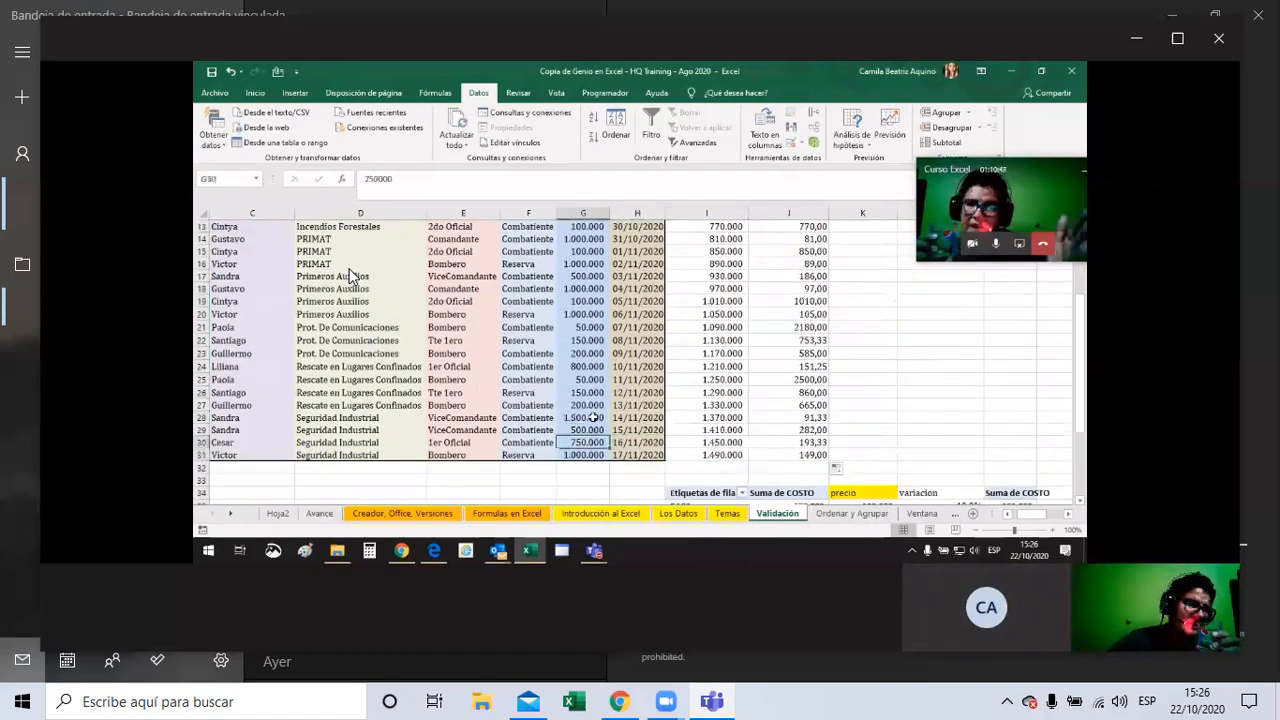
scroll(350, 276, "up", 4)
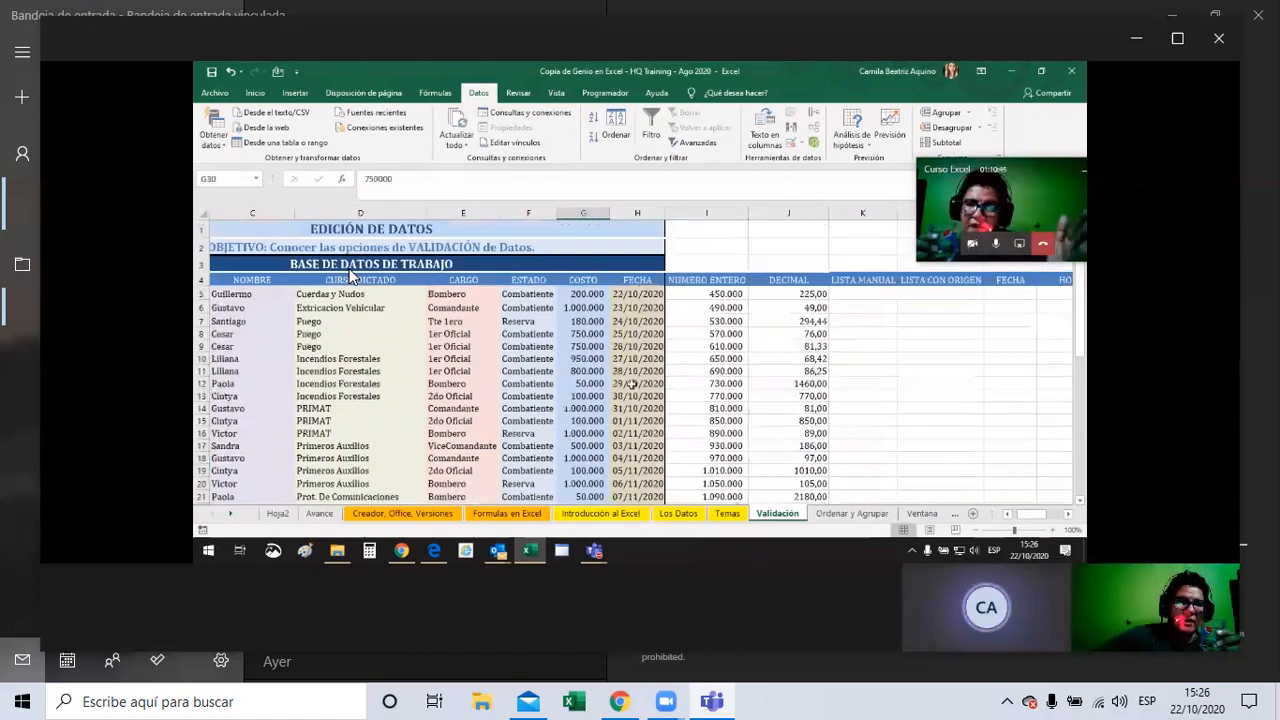
left_click(594, 294)
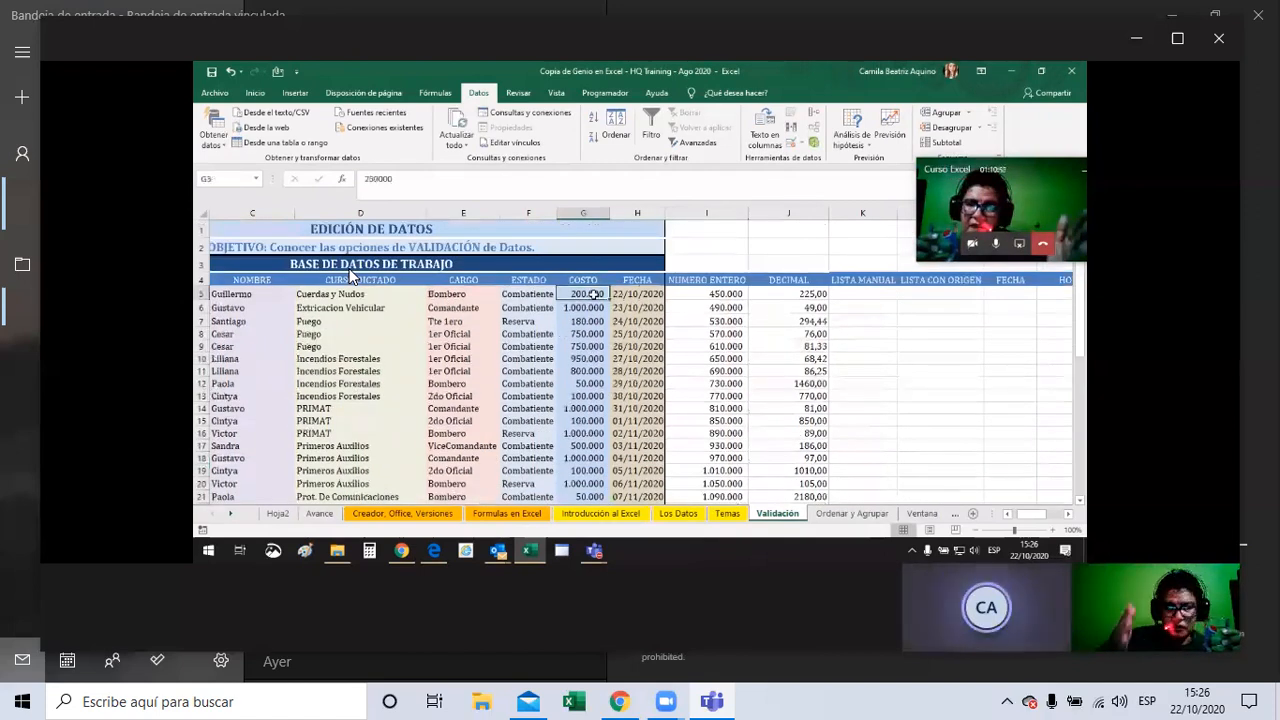
scroll(612, 341, "down", 1)
scroll(612, 340, "up", 1)
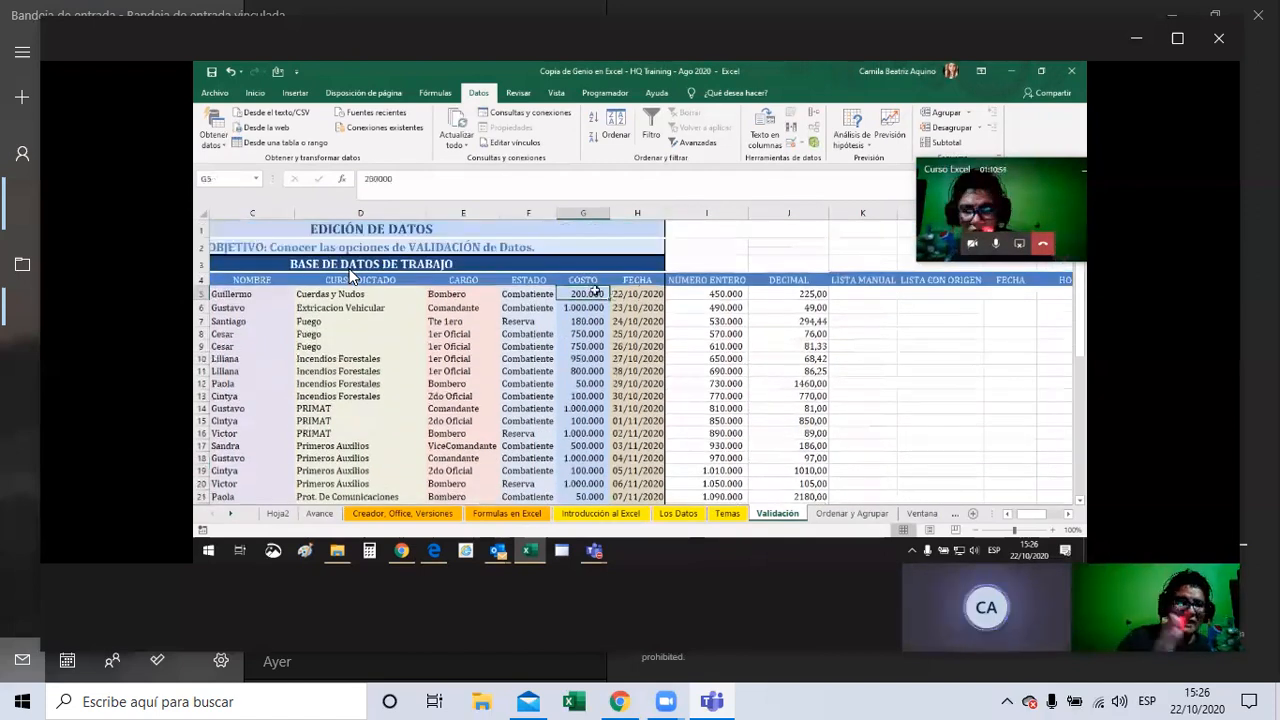
left_click_drag(583, 294, 668, 291)
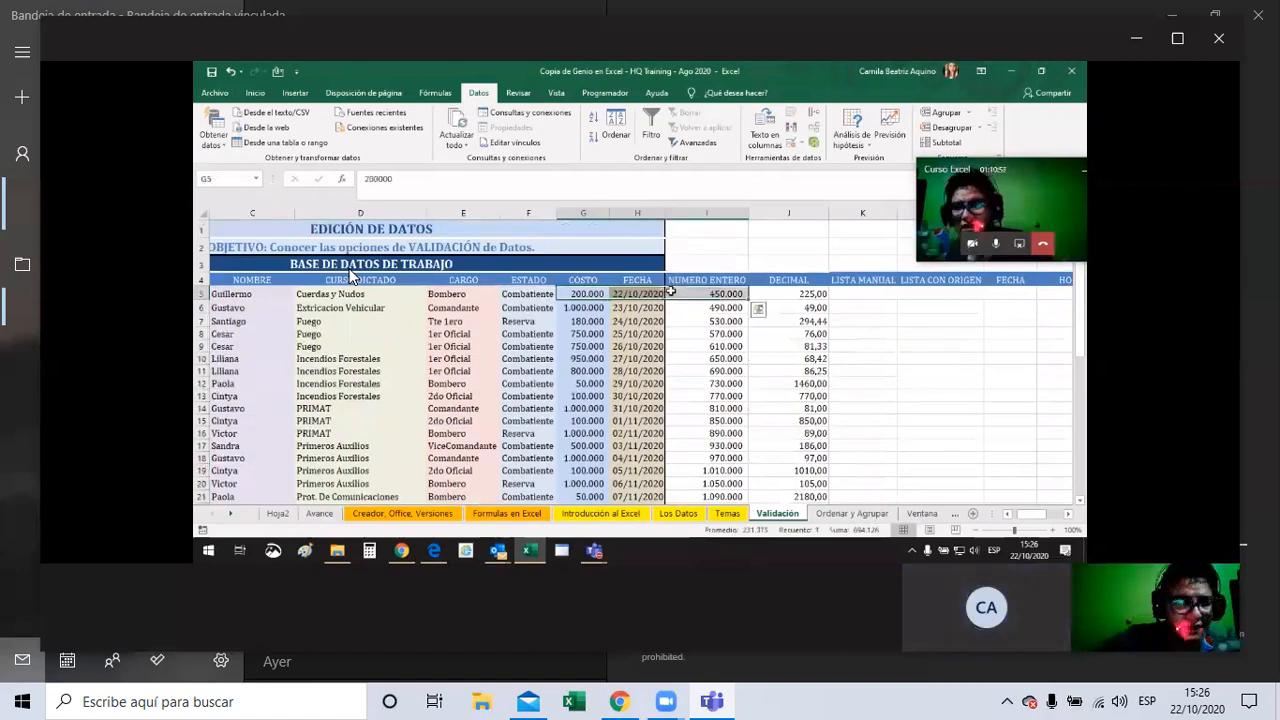
- Set the COSTO values to 450.000 in G5 and 490.000 in G6
left_click(571, 294)
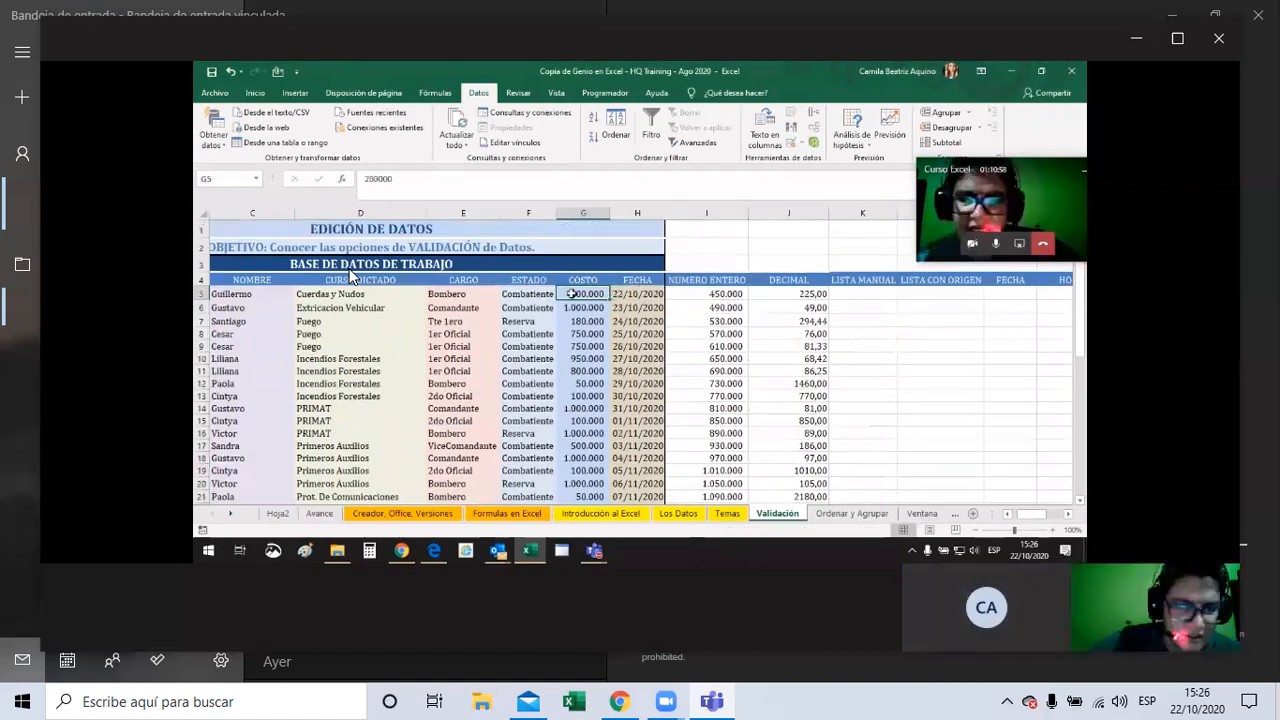
type("4500")
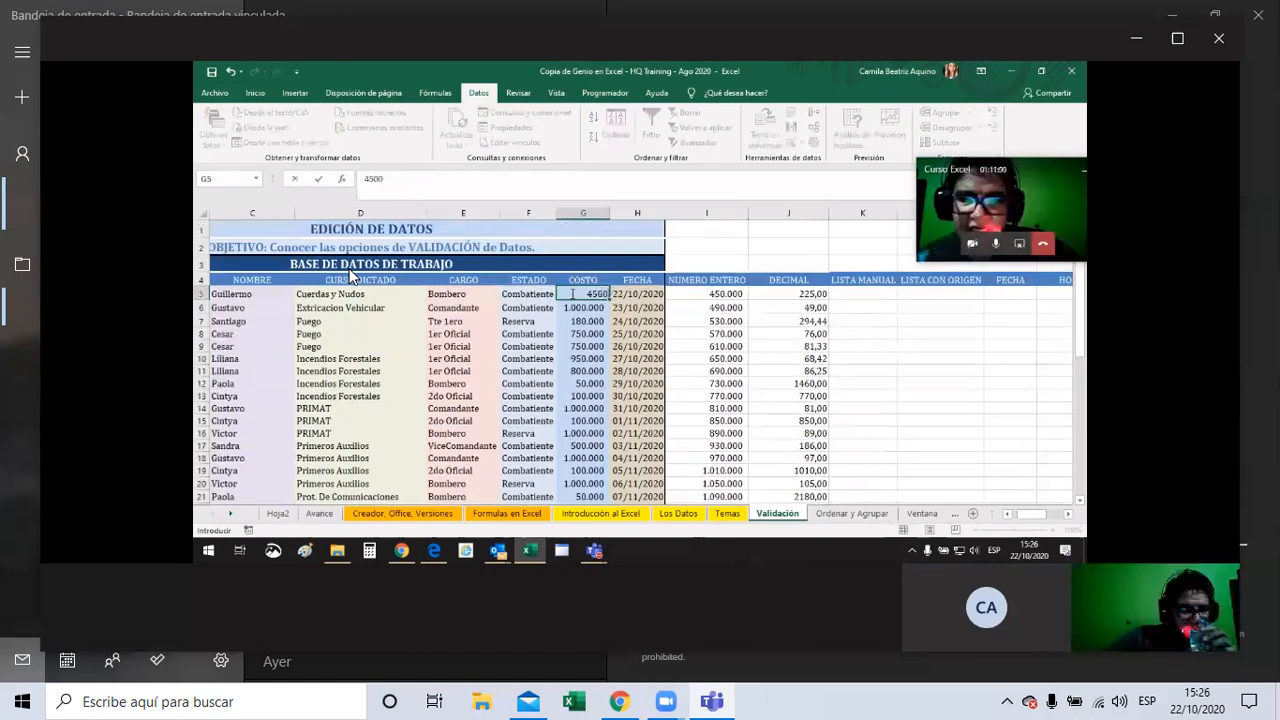
key("Return")
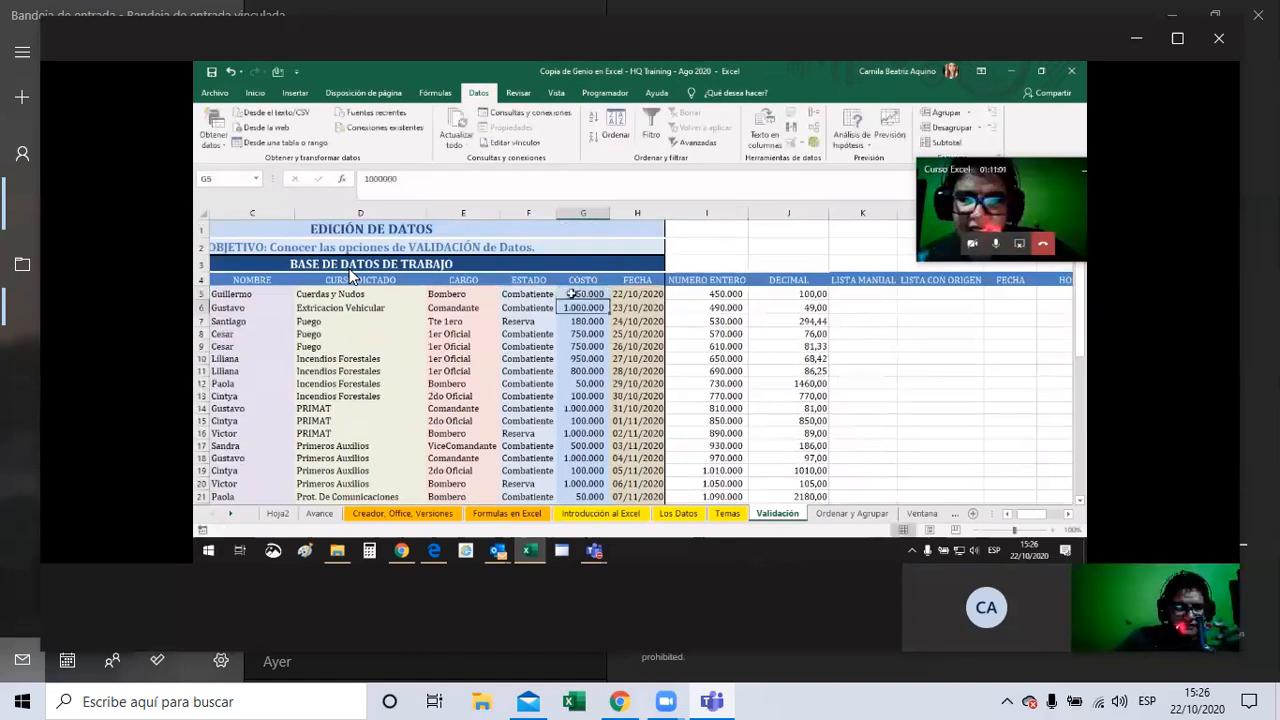
left_click(572, 293)
left_click(589, 308)
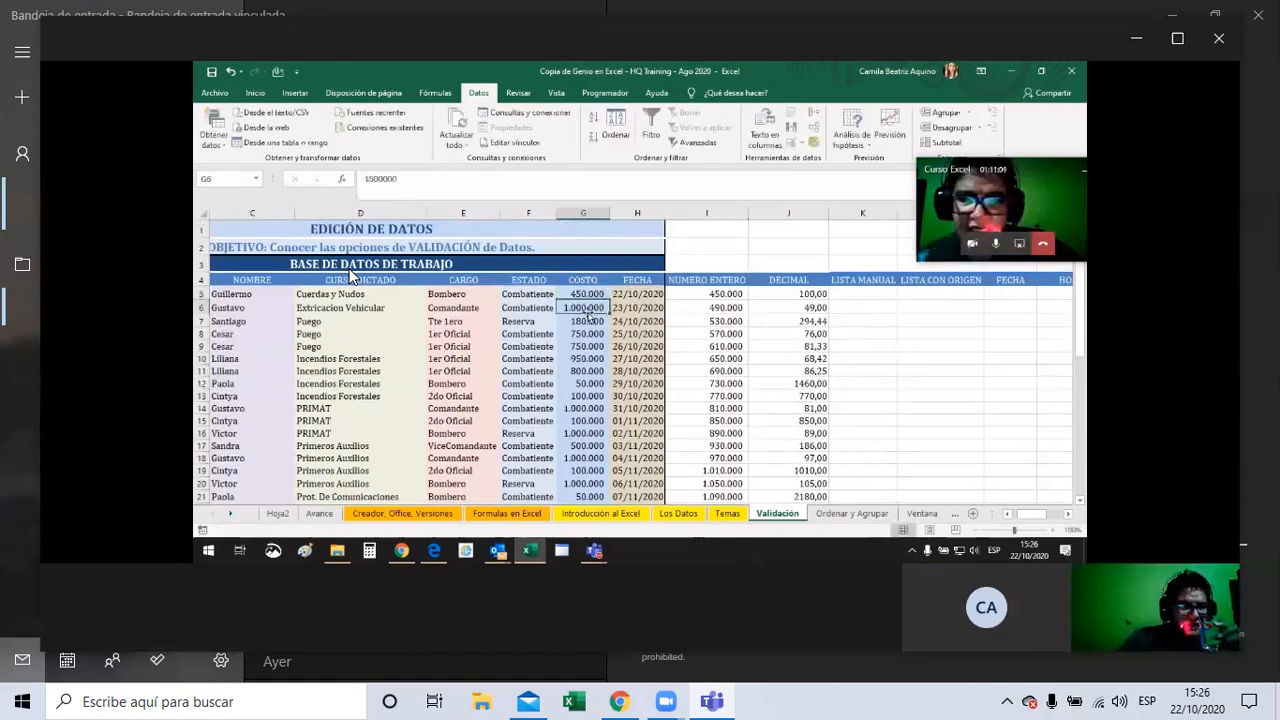
type("490")
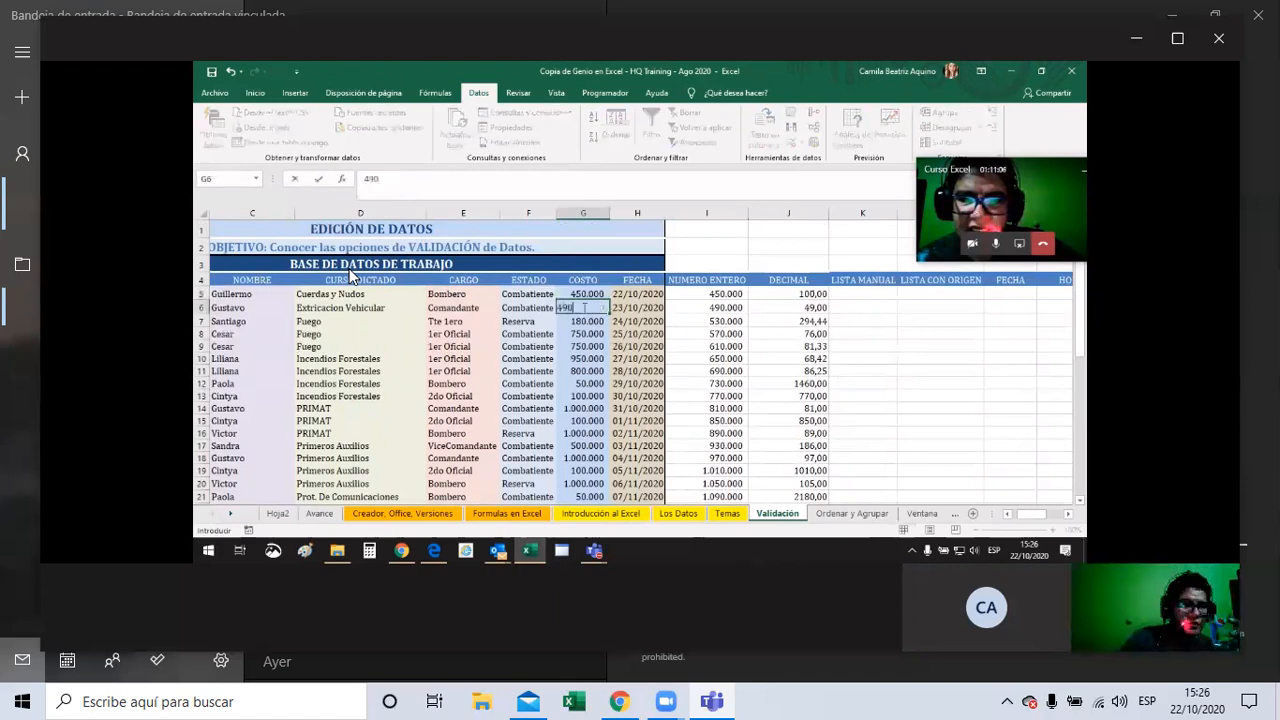
key("Return")
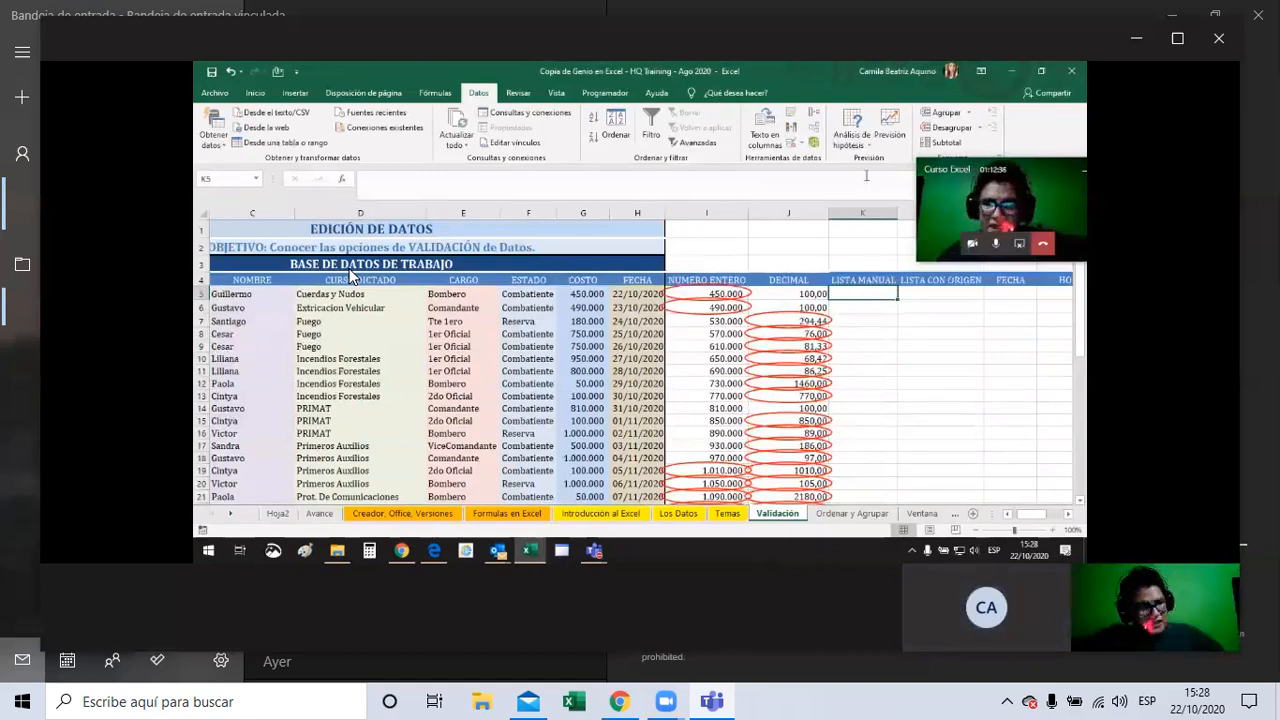
- Start a data validation rule for cell K5 in the LISTA MANUAL column that allows a Lista
left_click(806, 146)
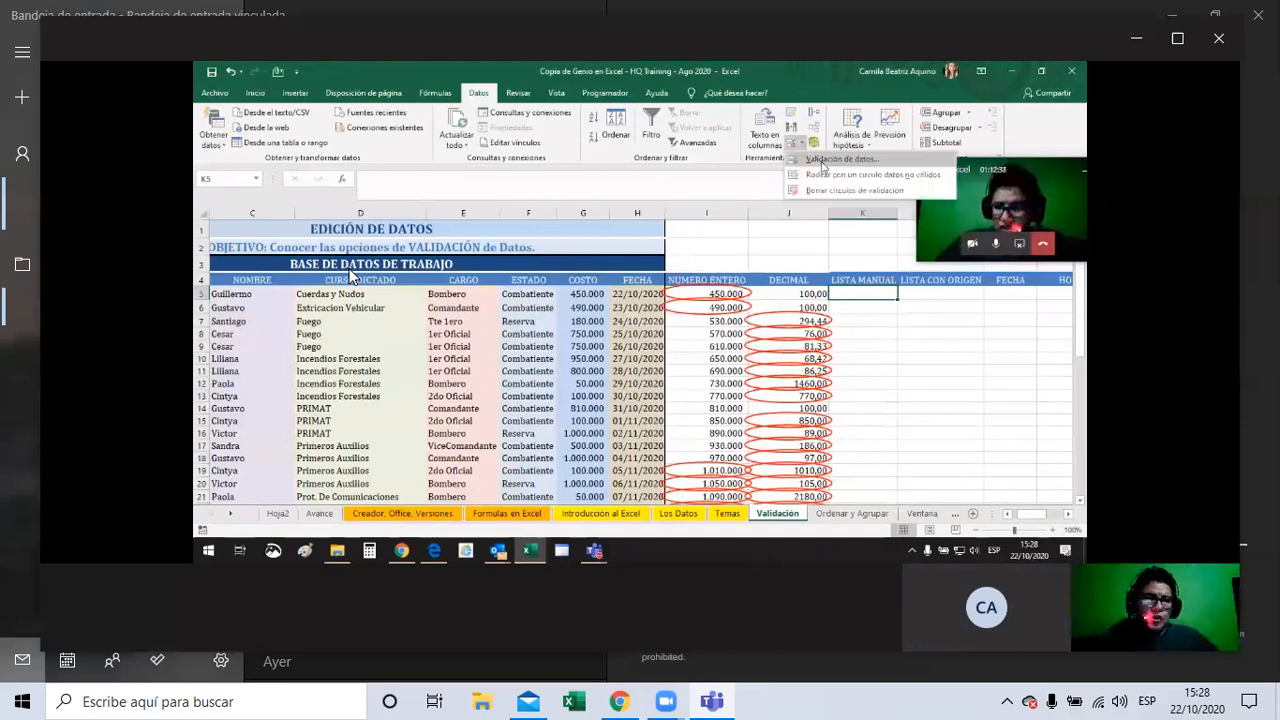
left_click(821, 161)
left_click(741, 322)
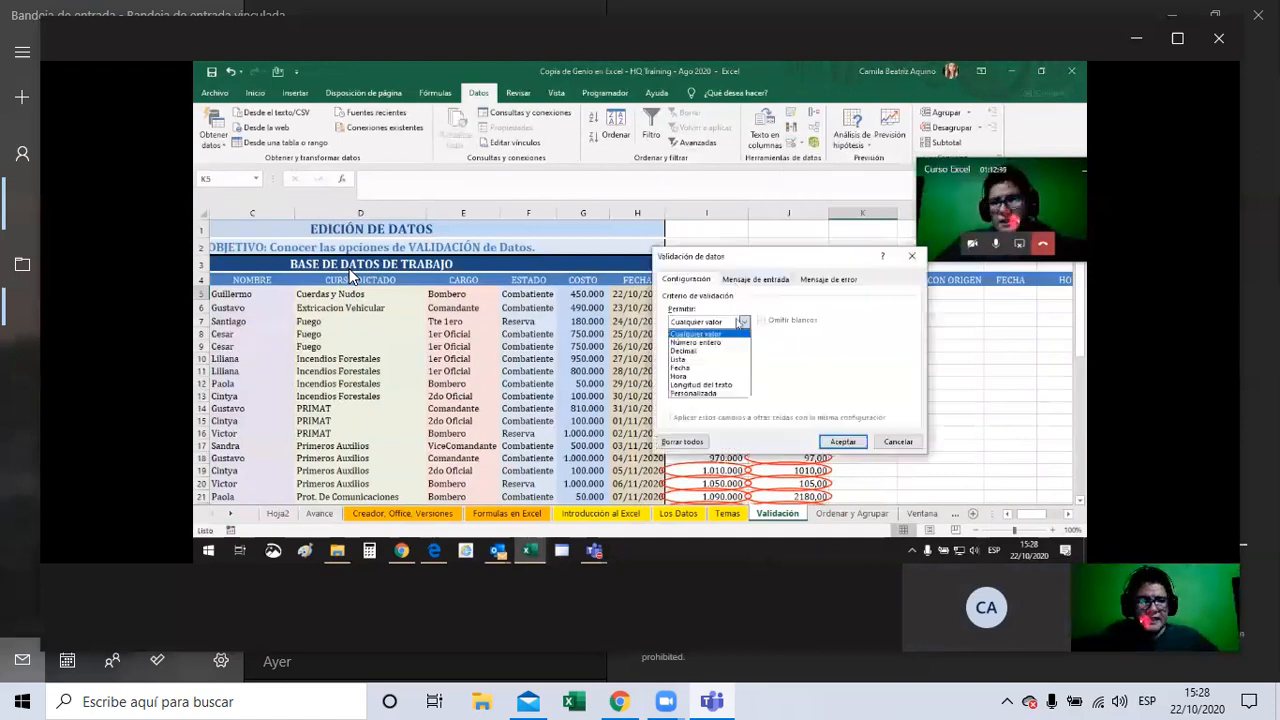
left_click(705, 359)
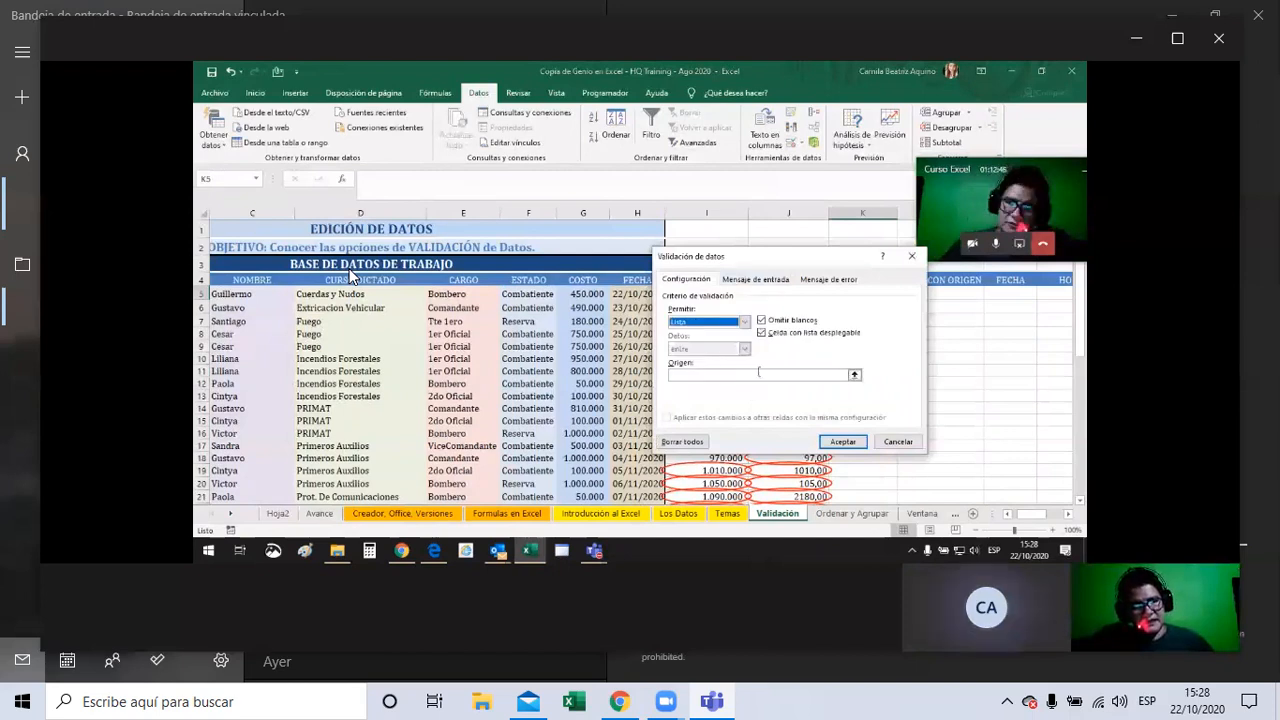
- Enter REGION01, HELADERA, COCINA as the list source for K5 and choose the entry offered in its dropdown
left_click(757, 373)
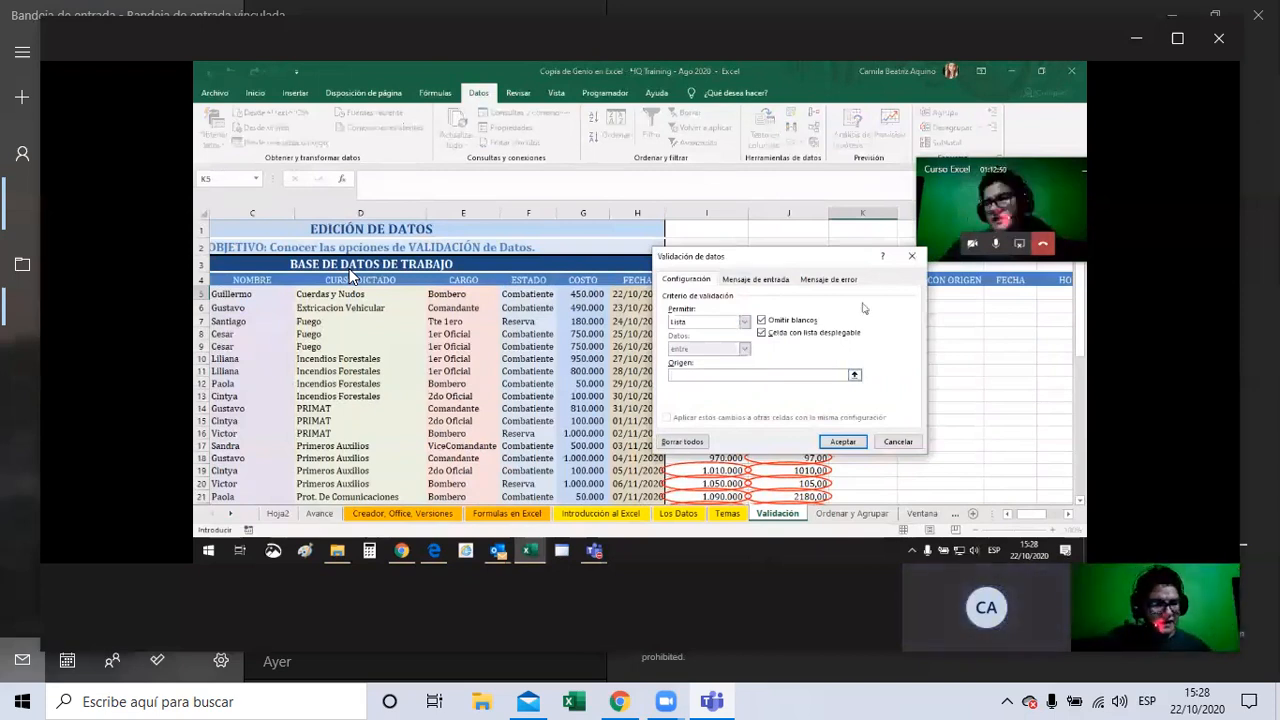
left_click(854, 375)
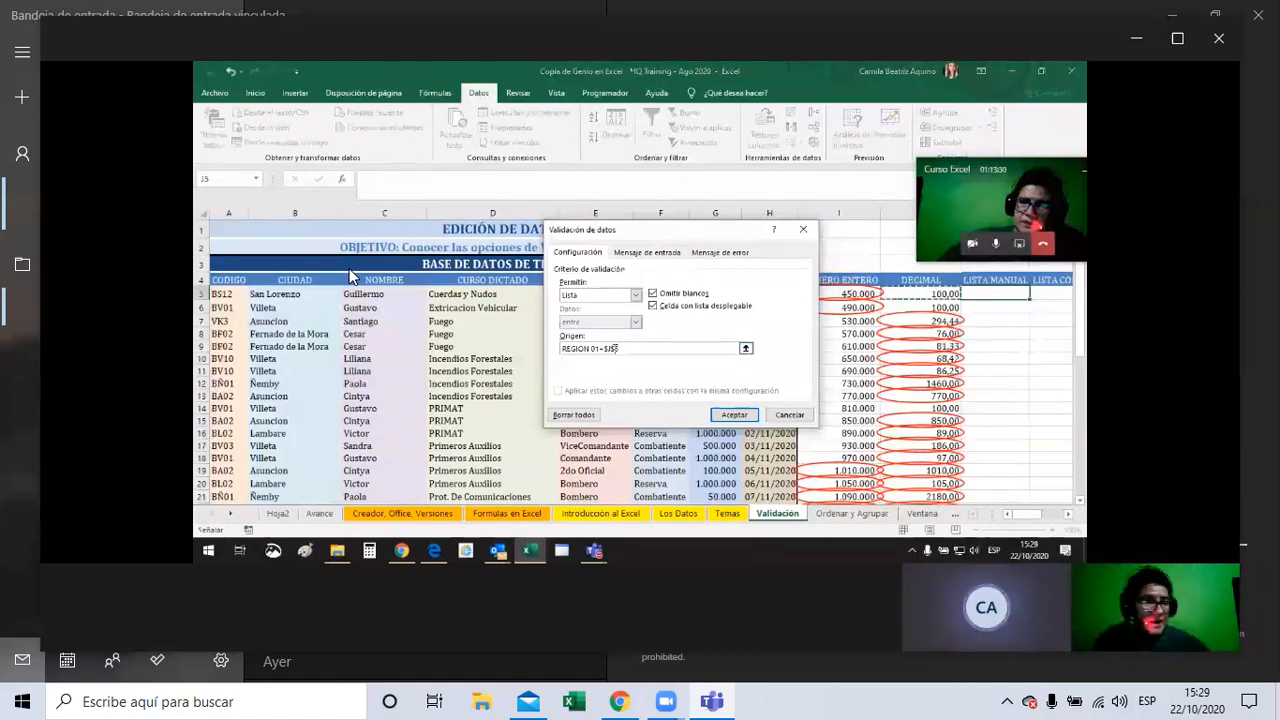
key("BackSpace")
key("BackSpace")
key("BackSpace")
key("BackSpace")
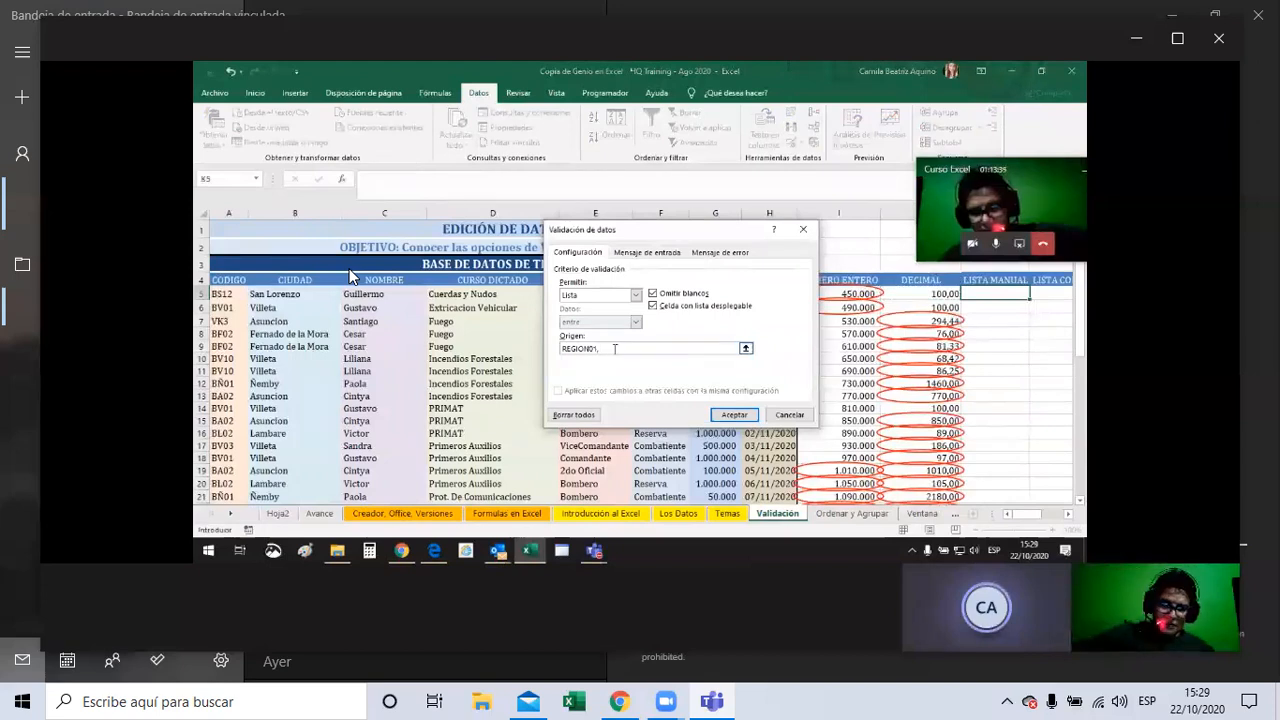
type("REGI")
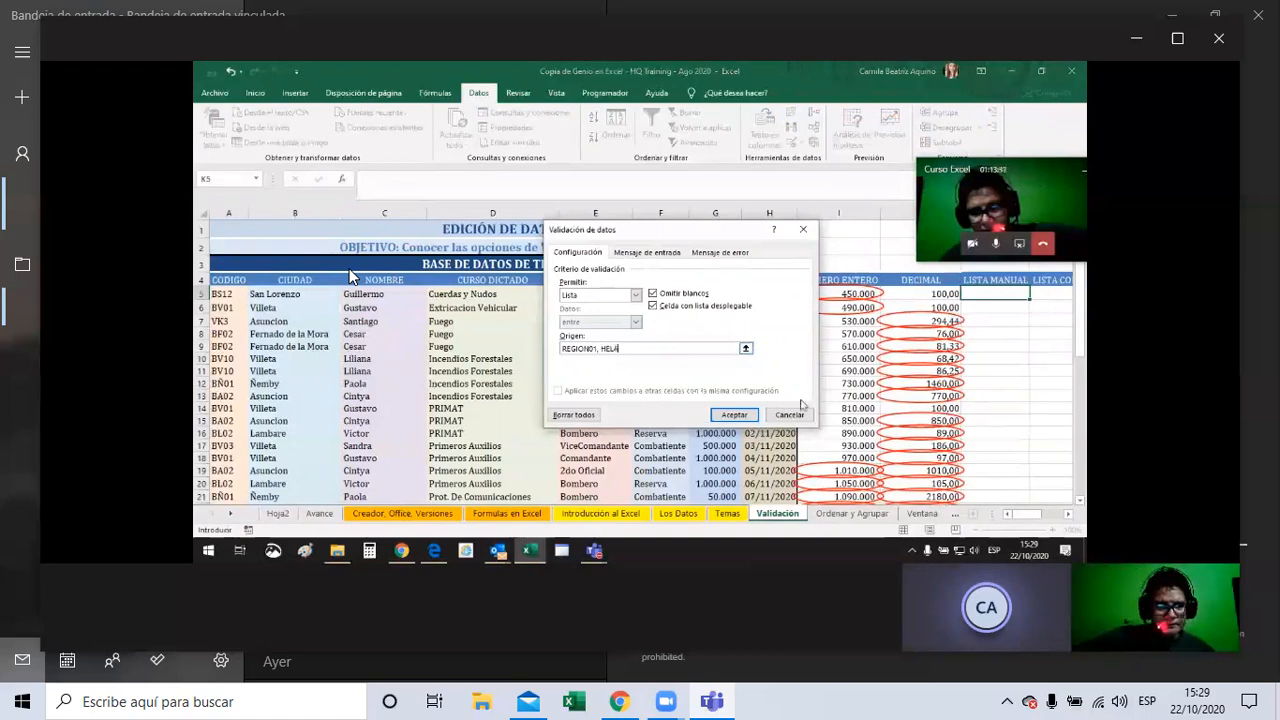
type("DERIA")
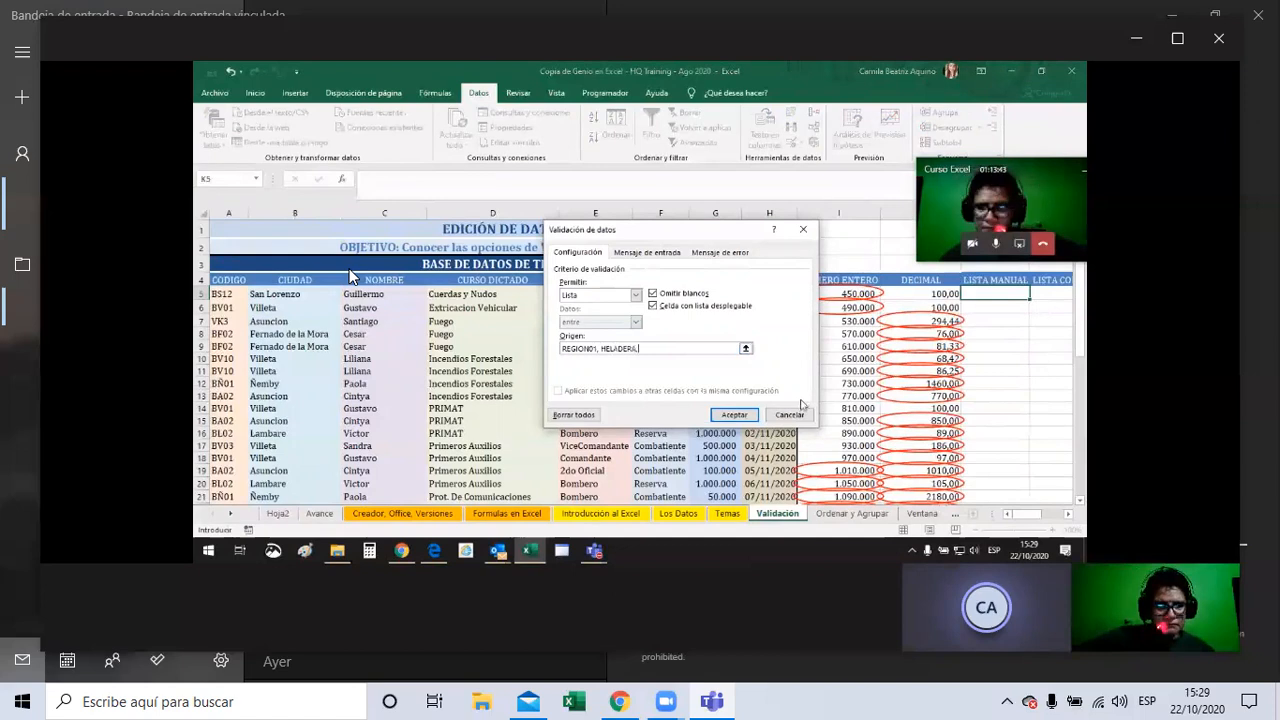
type(", COCI")
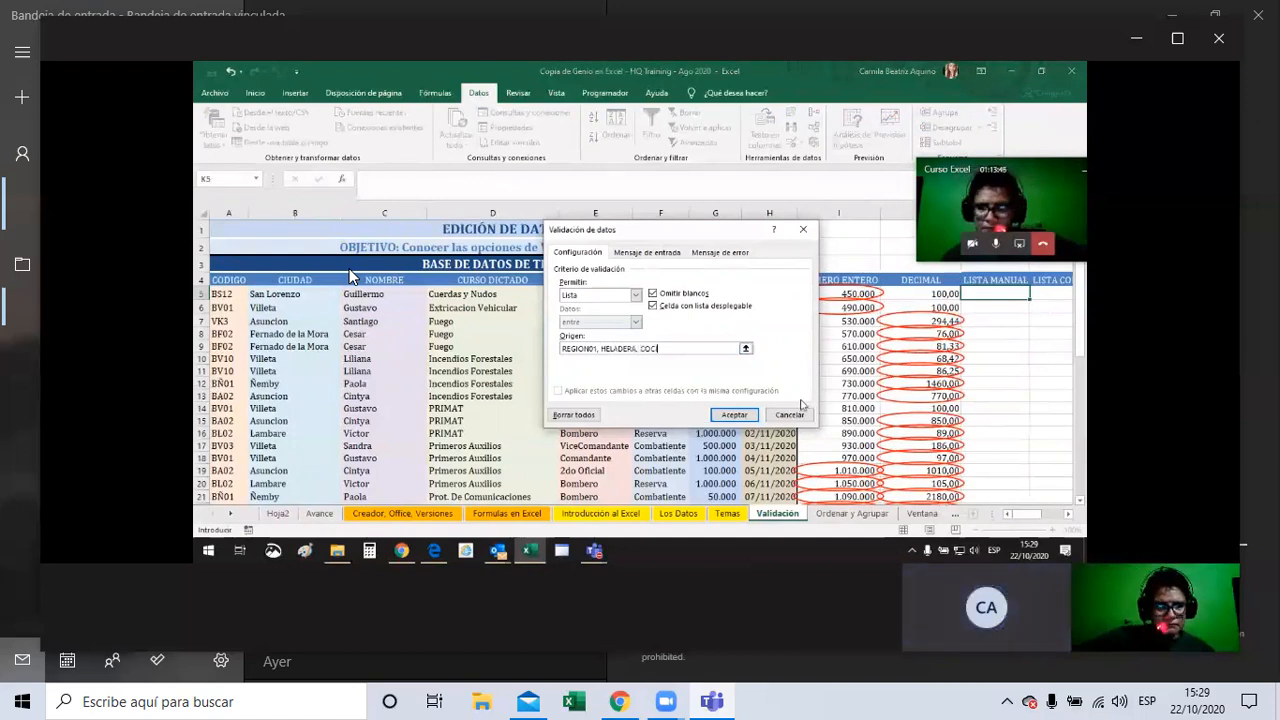
type("NA")
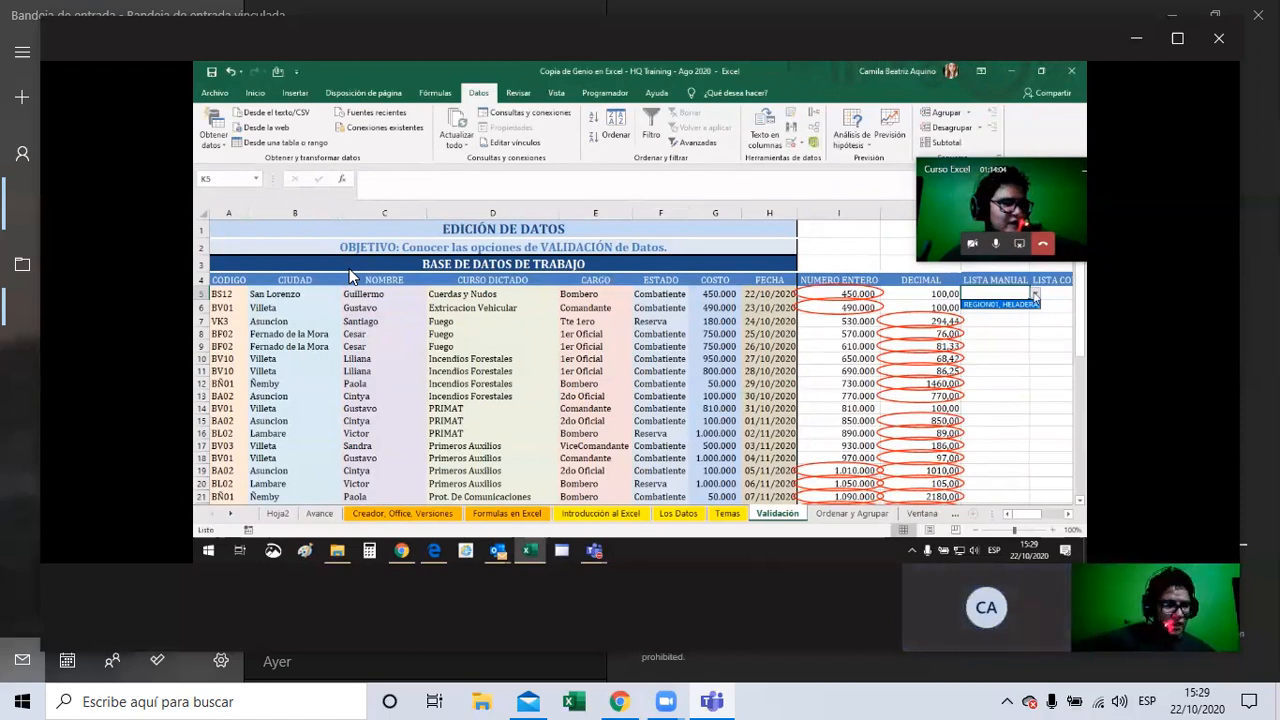
left_click(1028, 304)
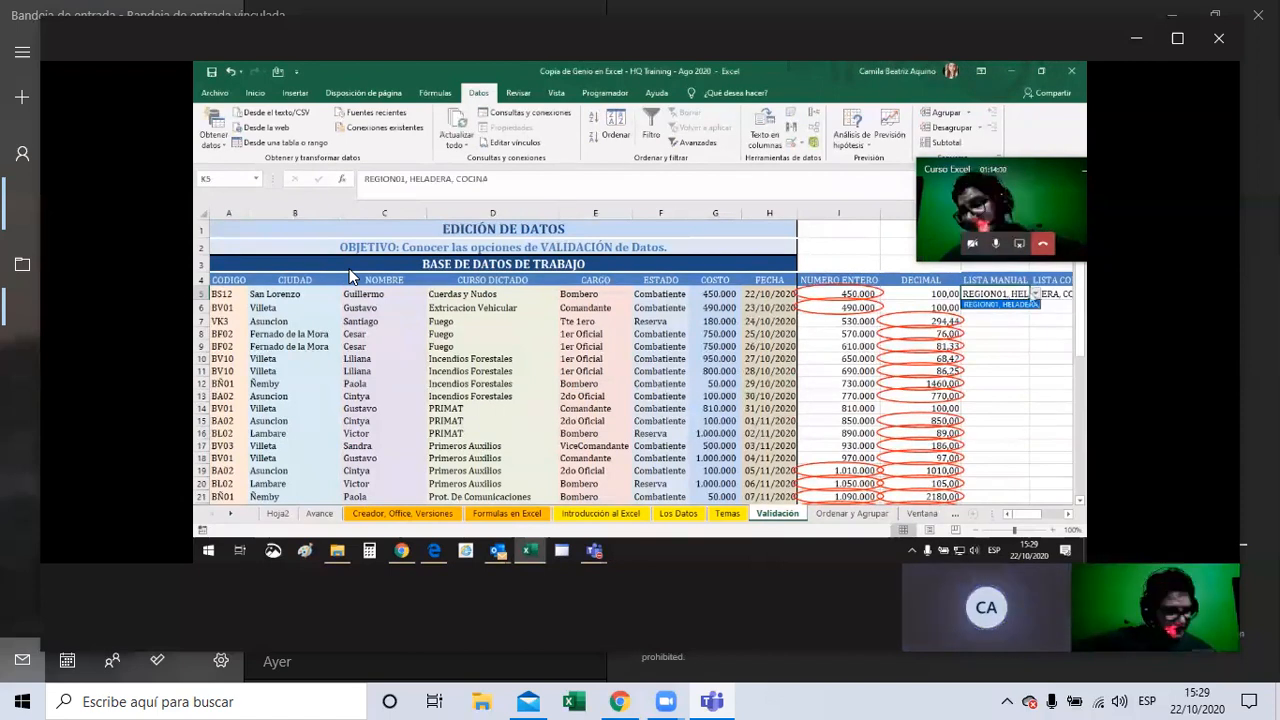
- Reopen the data validation of K5 and edit the separator between REGION01 and HELADERA in the list source
left_click(803, 146)
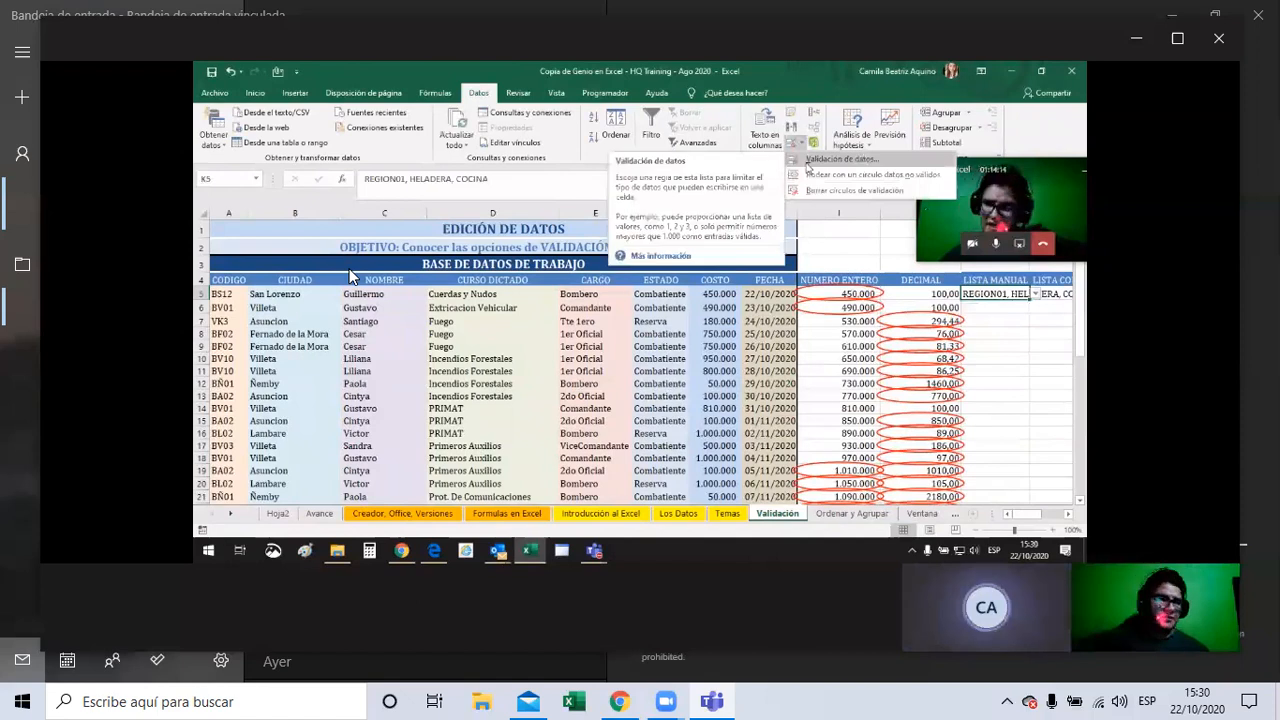
left_click(808, 160)
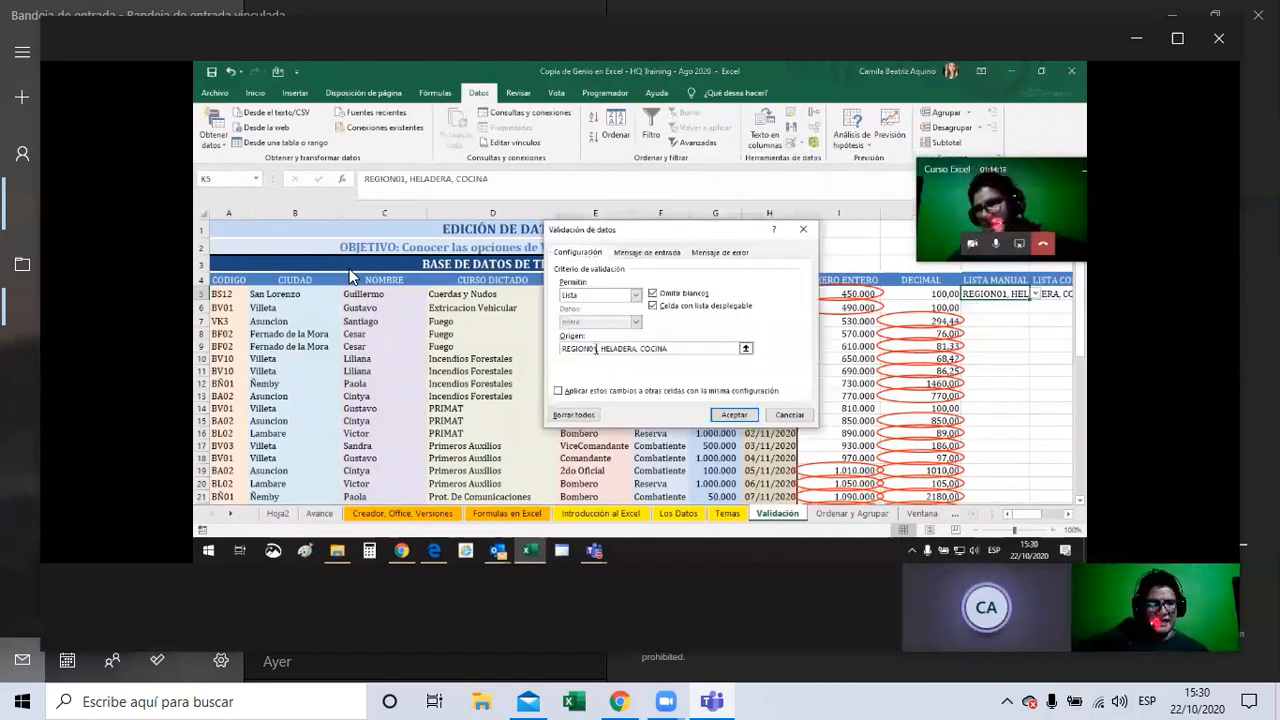
key("BackSpace")
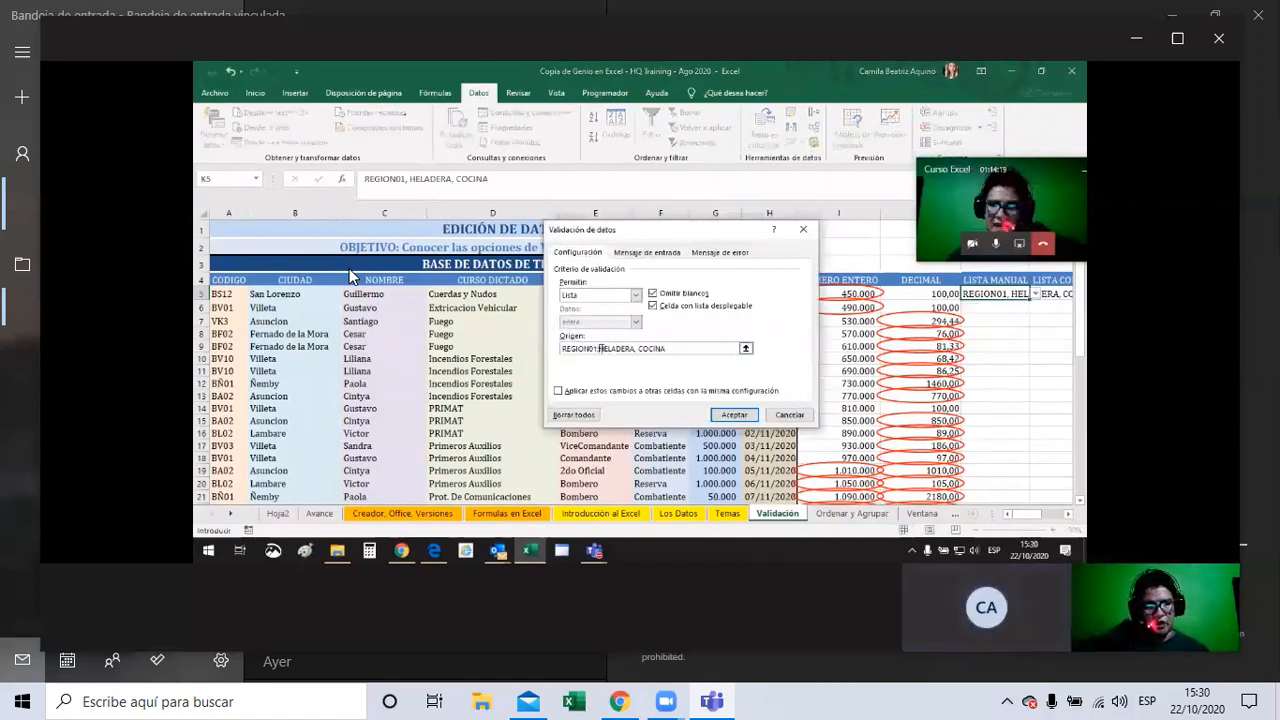